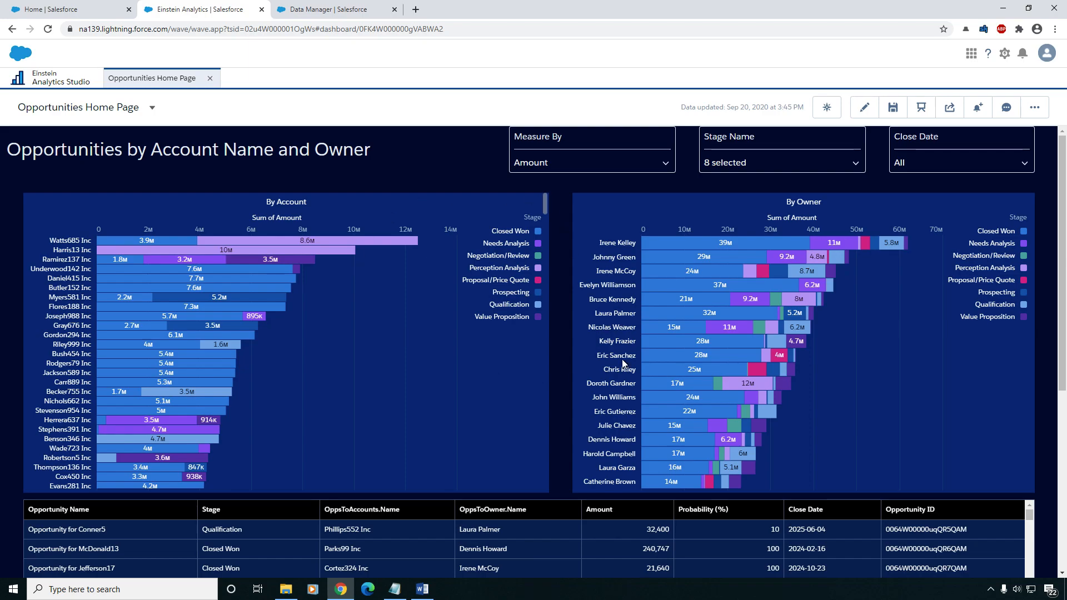
# Step: Create a blank dashboard in the SimpleDashboardDemoApp app
pyautogui.click(69, 85)
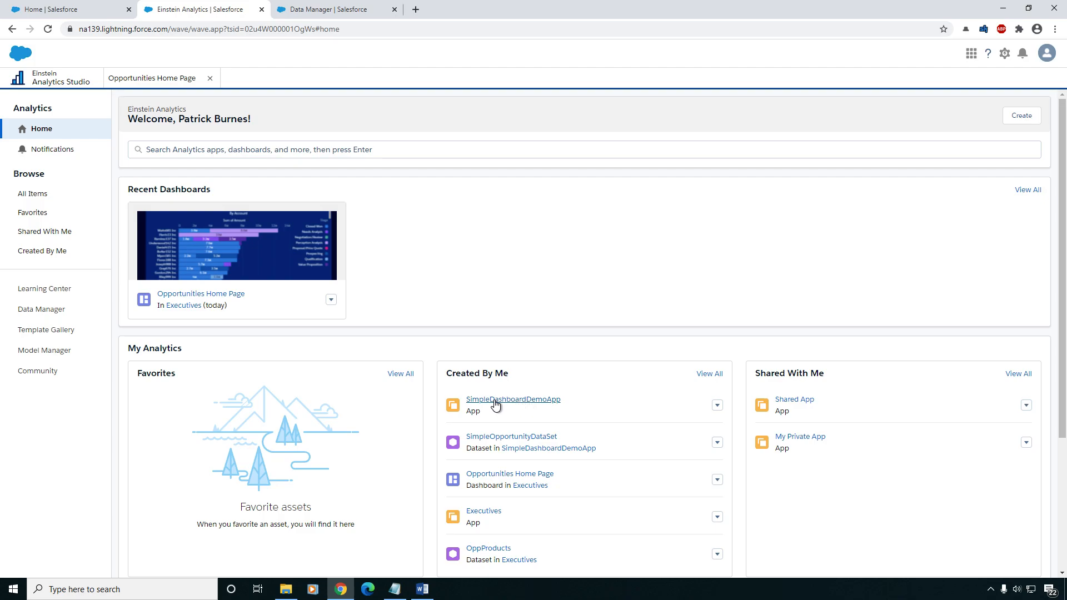
pyautogui.click(514, 401)
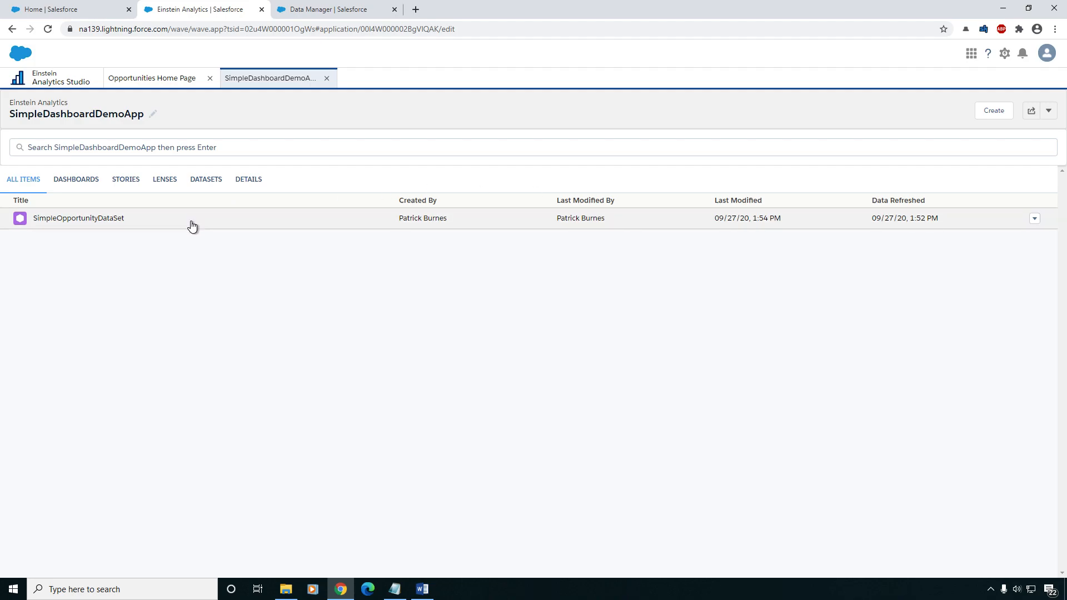
pyautogui.click(86, 181)
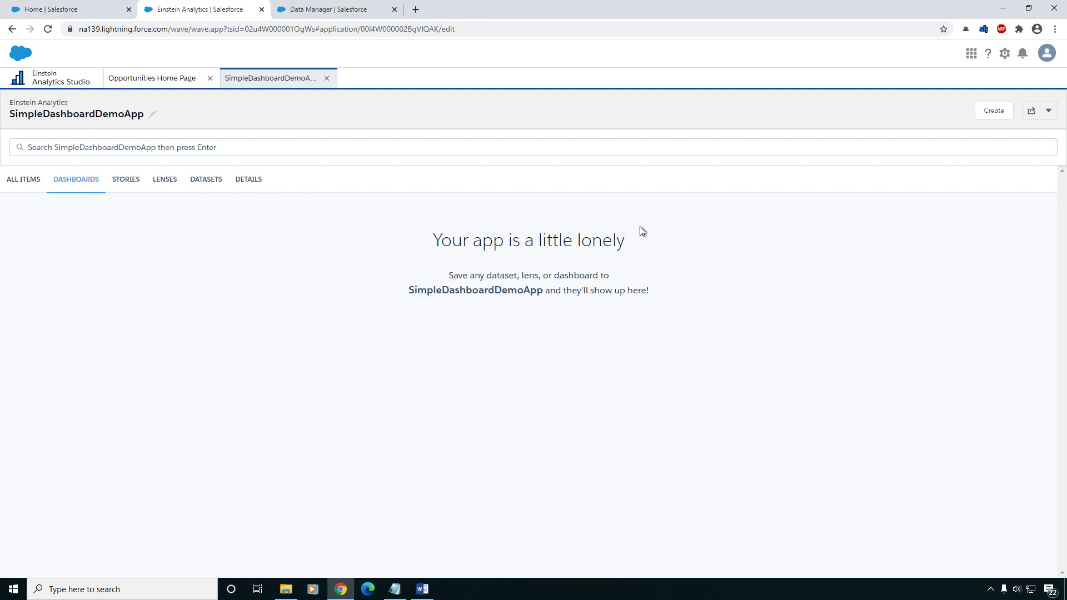
pyautogui.click(994, 111)
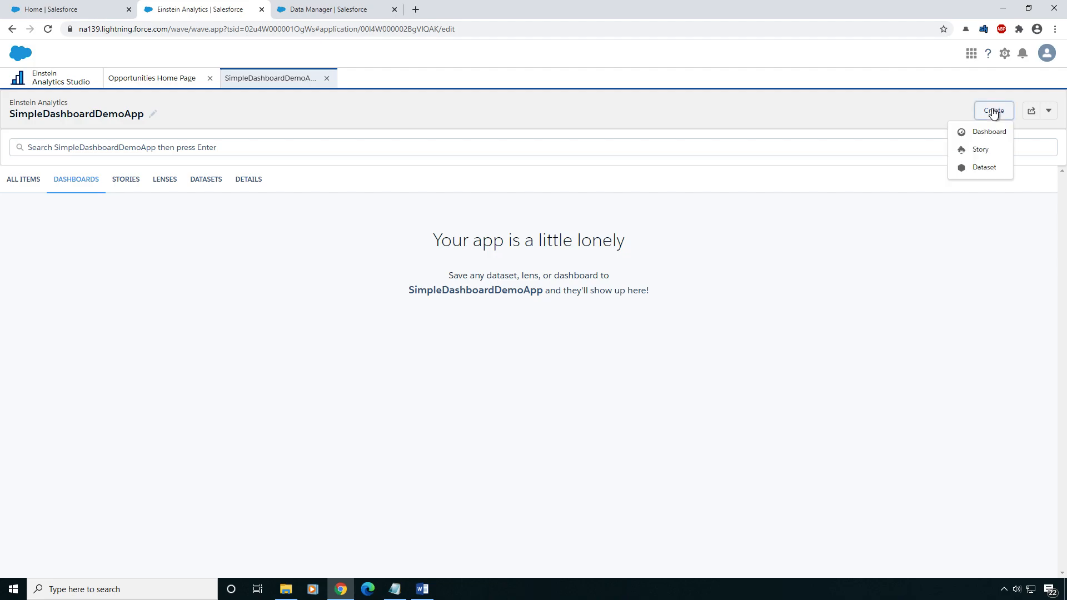
pyautogui.click(990, 136)
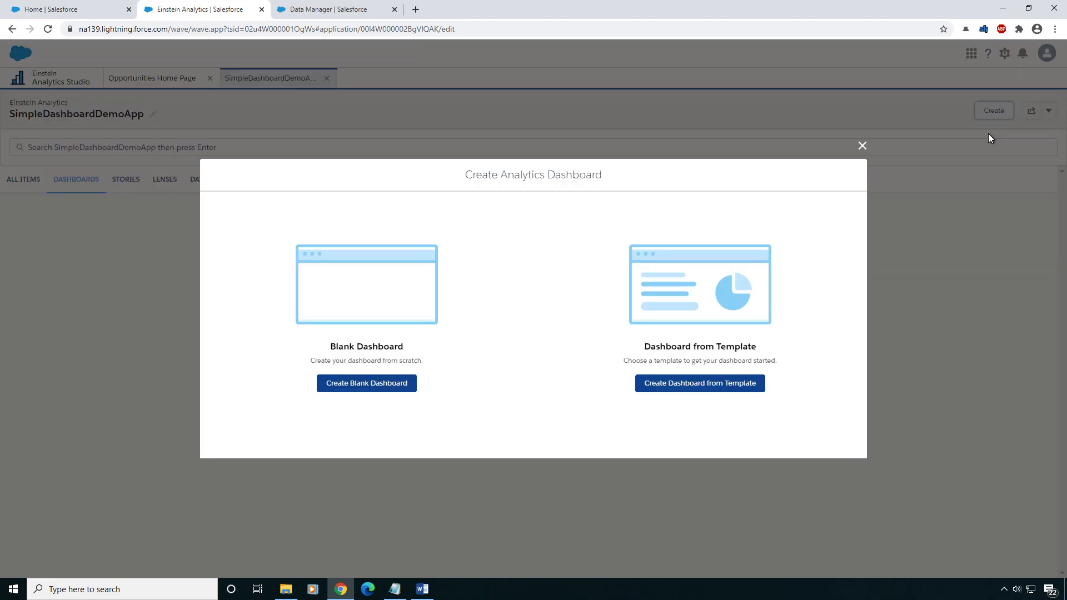
pyautogui.click(386, 383)
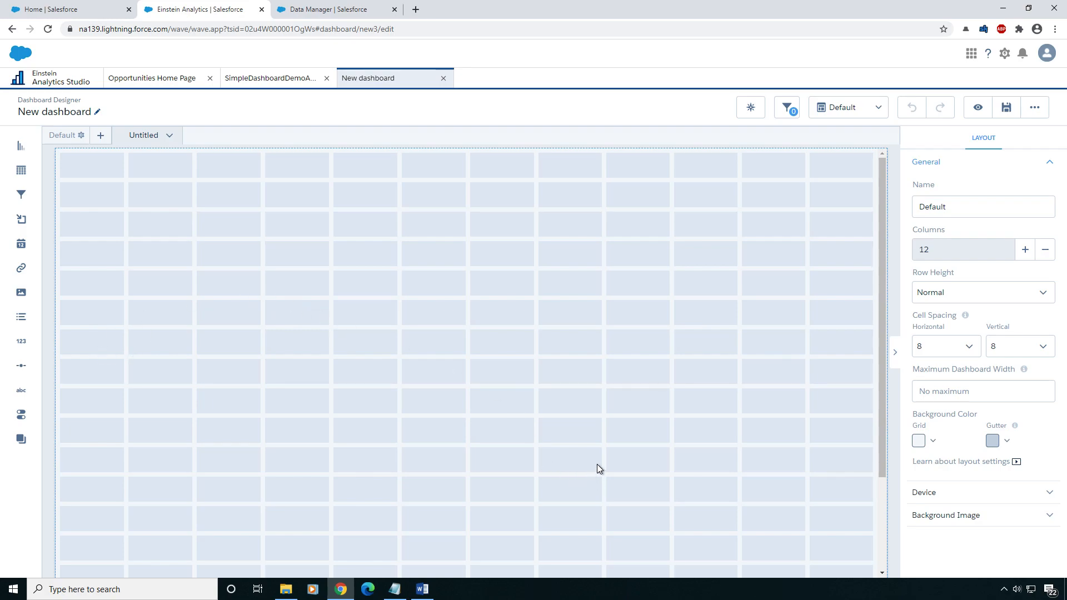
# Step: Set the dashboard layout to 50 columns with Fine row height
pyautogui.click(1025, 250)
pyautogui.click(1025, 249)
pyautogui.click(1025, 250)
pyautogui.click(1026, 249)
pyautogui.click(1025, 250)
pyautogui.click(1025, 250)
pyautogui.click(1025, 249)
pyautogui.click(1026, 250)
pyautogui.click(1025, 250)
pyautogui.click(1025, 250)
pyautogui.click(1025, 250)
pyautogui.click(1025, 250)
pyautogui.click(1026, 250)
pyautogui.click(1025, 249)
pyautogui.click(1025, 249)
pyautogui.click(1025, 249)
pyautogui.click(1025, 250)
pyautogui.click(1025, 250)
pyautogui.click(1025, 250)
pyautogui.click(1026, 249)
pyautogui.click(1025, 249)
pyautogui.click(1026, 250)
pyautogui.click(1025, 249)
pyautogui.click(1026, 249)
pyautogui.click(1025, 249)
pyautogui.click(1025, 250)
pyautogui.click(1025, 249)
pyautogui.click(1025, 250)
pyautogui.click(1025, 250)
pyautogui.click(1026, 249)
pyautogui.click(1025, 249)
pyautogui.click(1025, 249)
pyautogui.click(1027, 285)
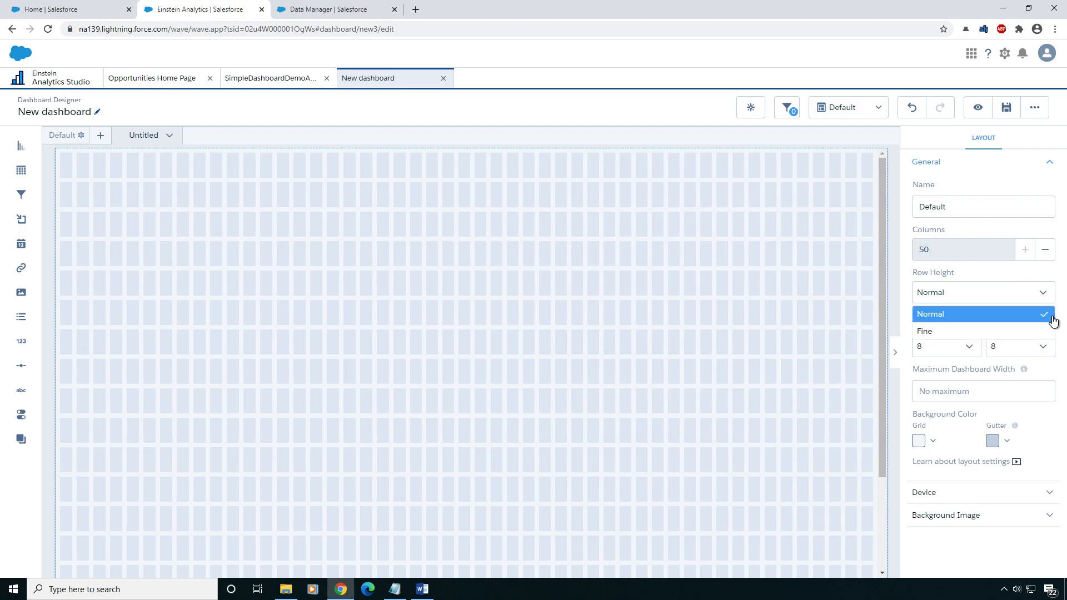
pyautogui.click(956, 333)
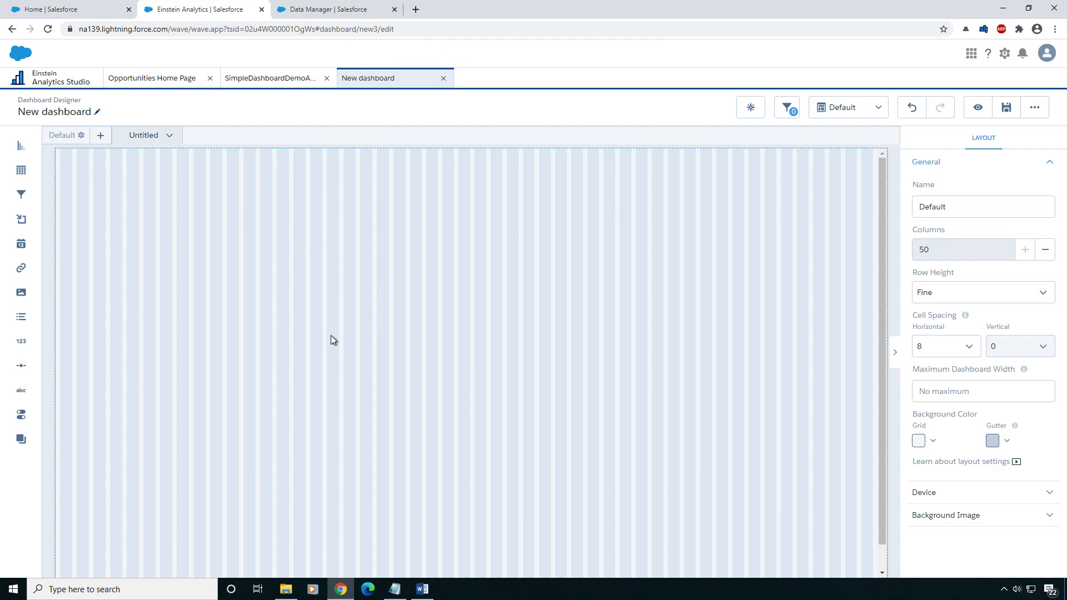
# Step: Set the dashboard grid's background to the copied custom color, a very dark navy
pyautogui.hotkey('alt', 'Tab')
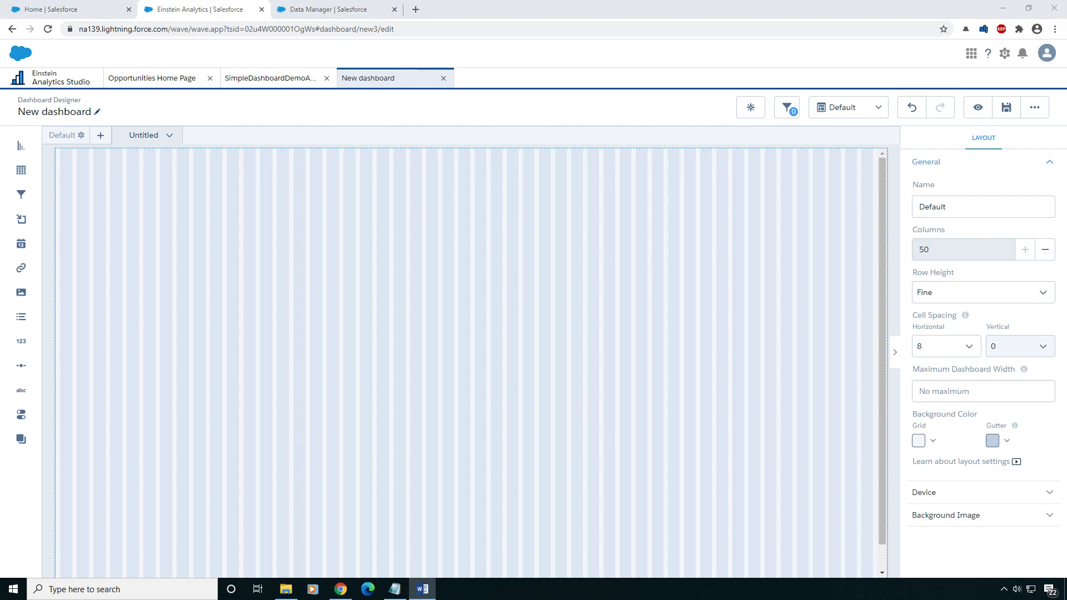
pyautogui.click(582, 291)
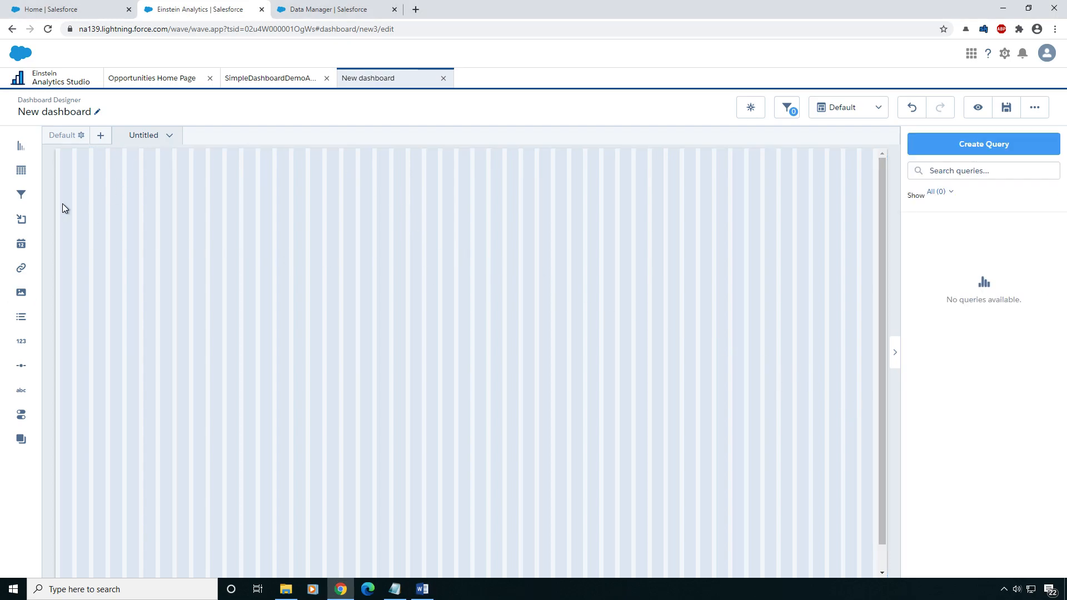
pyautogui.click(64, 137)
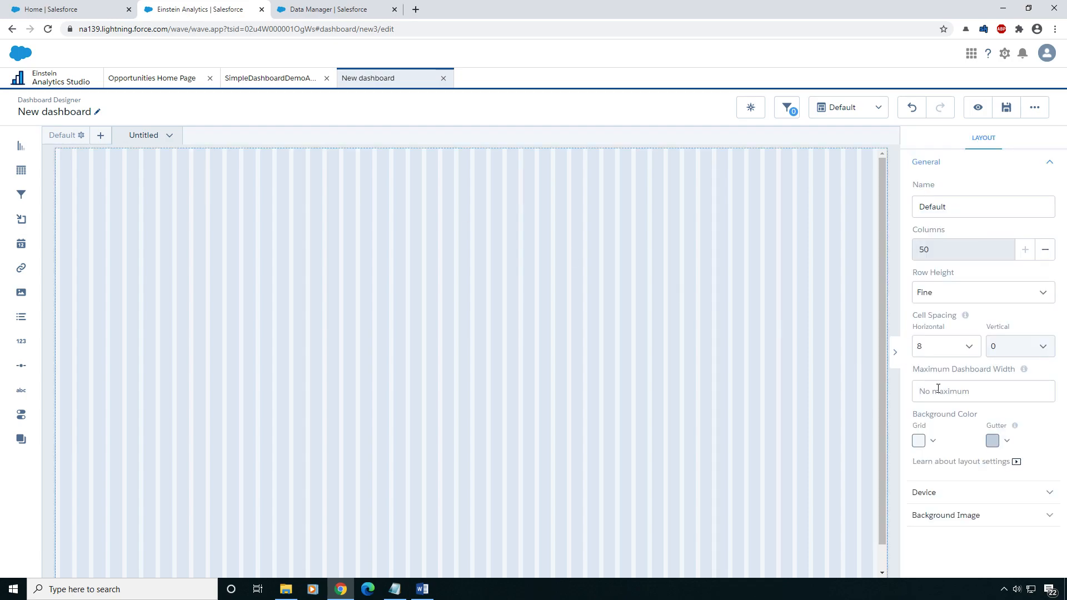
pyautogui.click(921, 442)
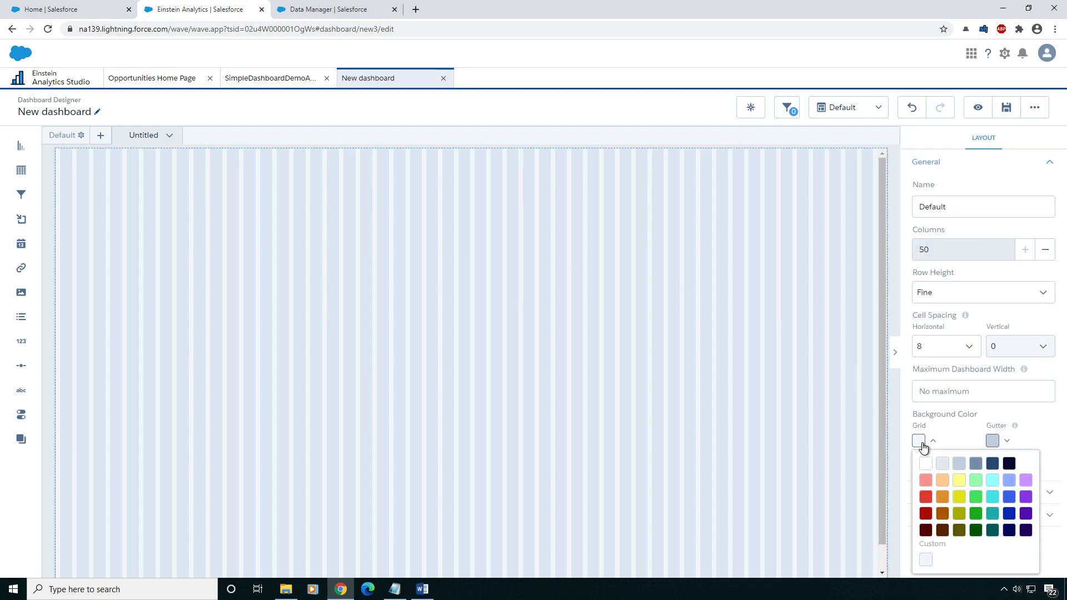
pyautogui.click(930, 558)
pyautogui.moveTo(1003, 516); pyautogui.dragTo(928, 520)
pyautogui.hotkey('ctrl', 'v')
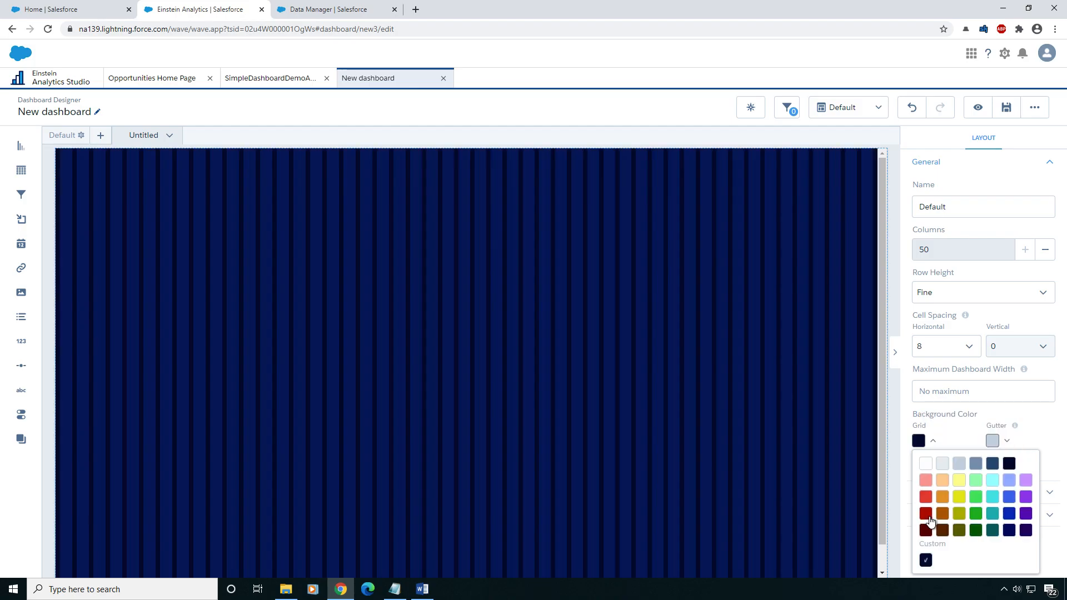
pyautogui.click(958, 414)
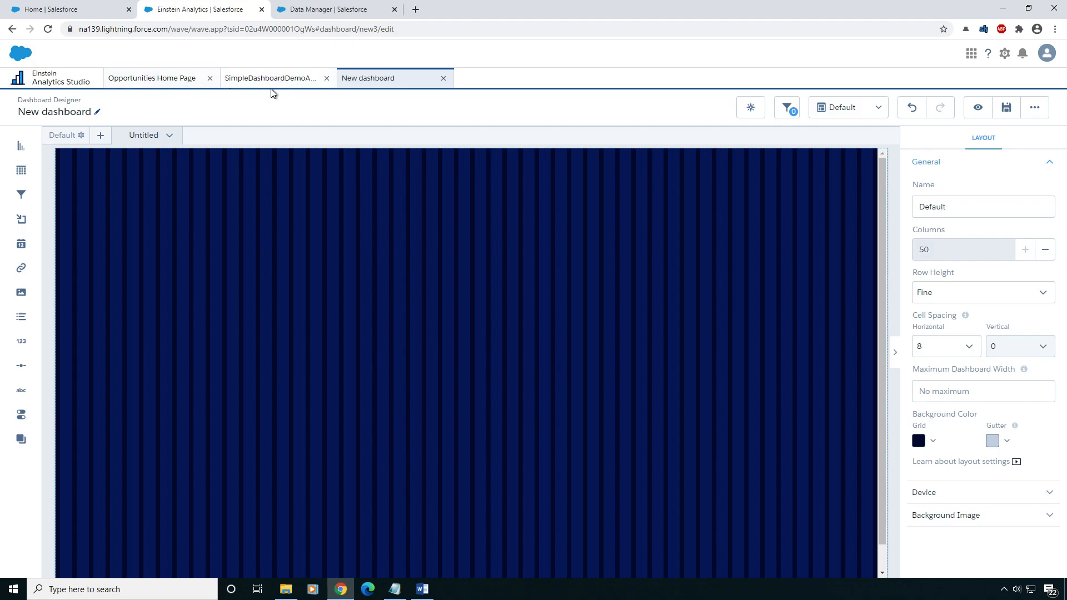
# Step: Using the Opportunities Home Page dashboard as reference, add a chart widget and enlarge it across the canvas's left half, leaving header space above
pyautogui.click(190, 80)
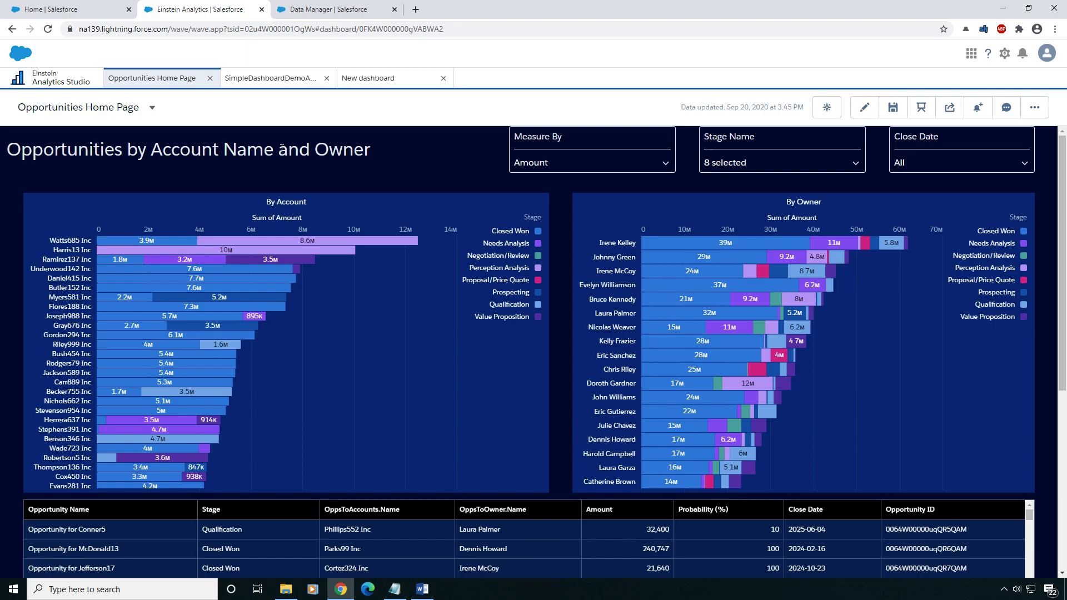
pyautogui.click(379, 80)
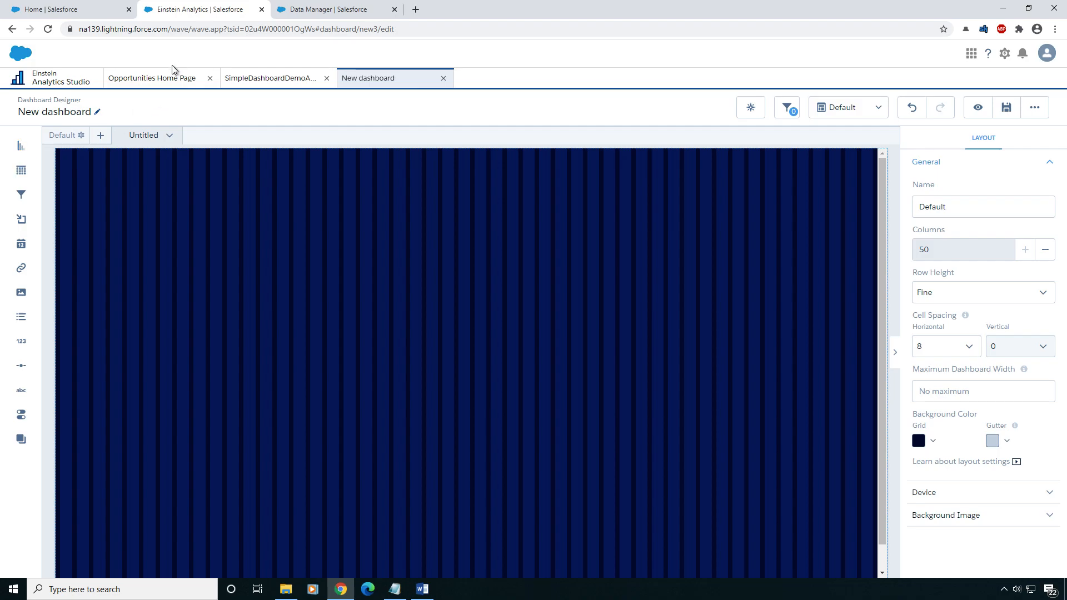
pyautogui.click(161, 78)
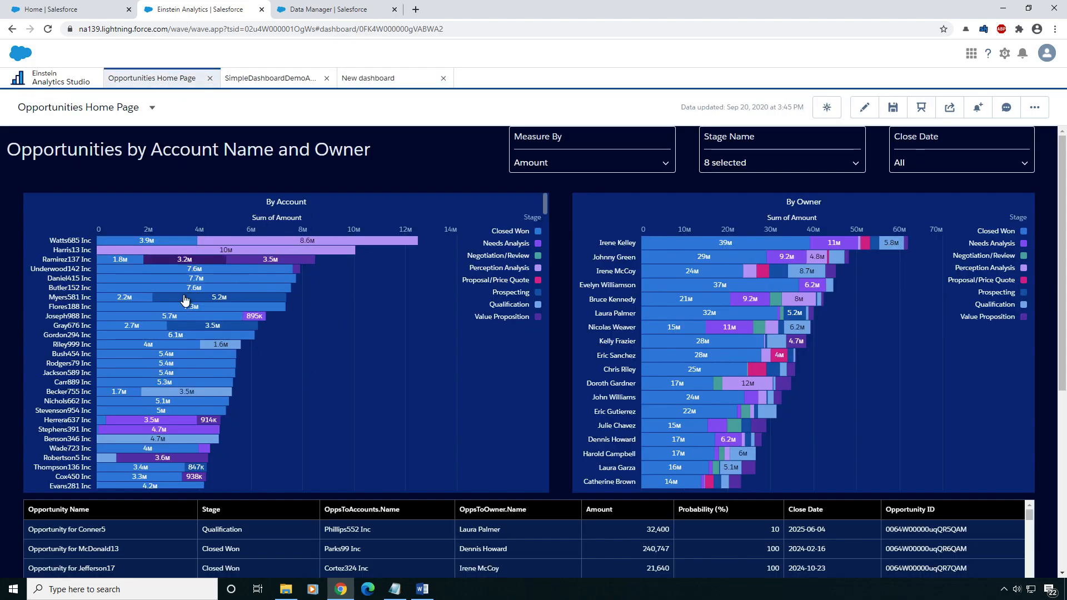
pyautogui.click(389, 83)
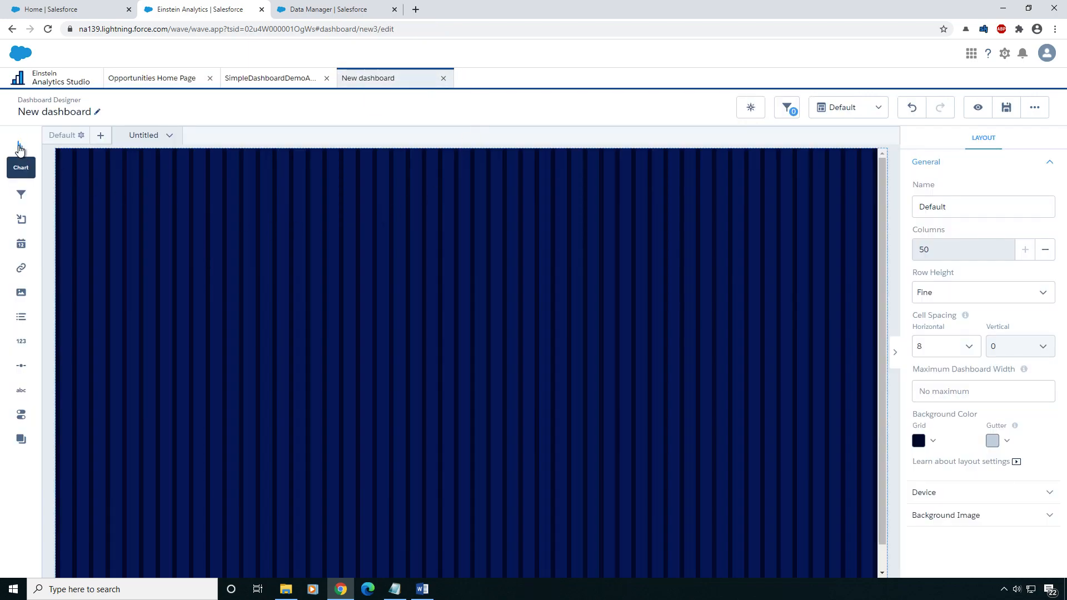
pyautogui.moveTo(18, 147); pyautogui.dragTo(66, 246)
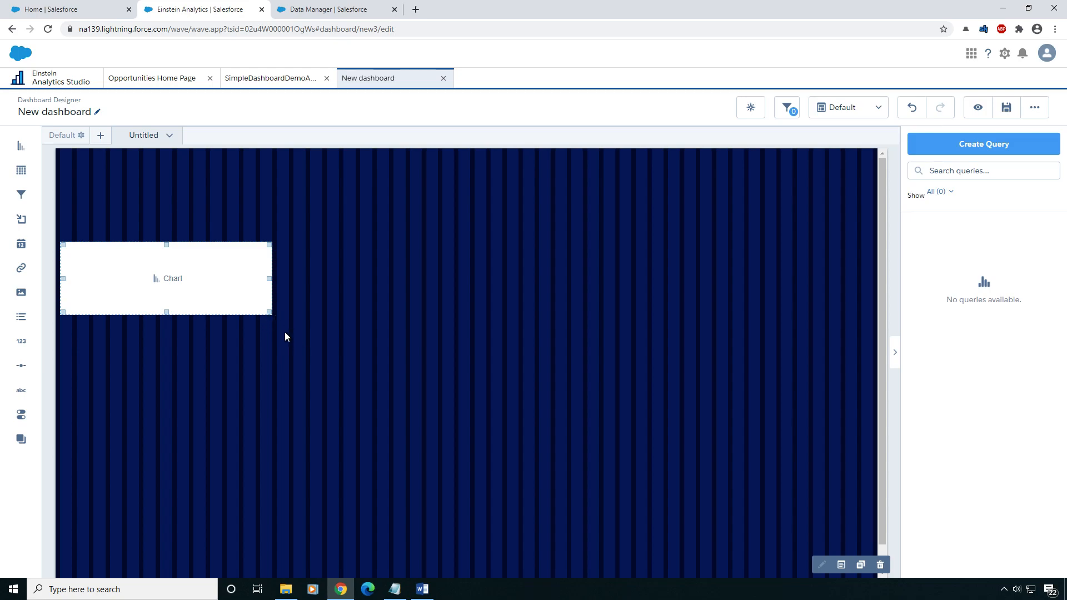
pyautogui.moveTo(270, 313); pyautogui.dragTo(468, 475)
pyautogui.moveTo(312, 352); pyautogui.dragTo(396, 401)
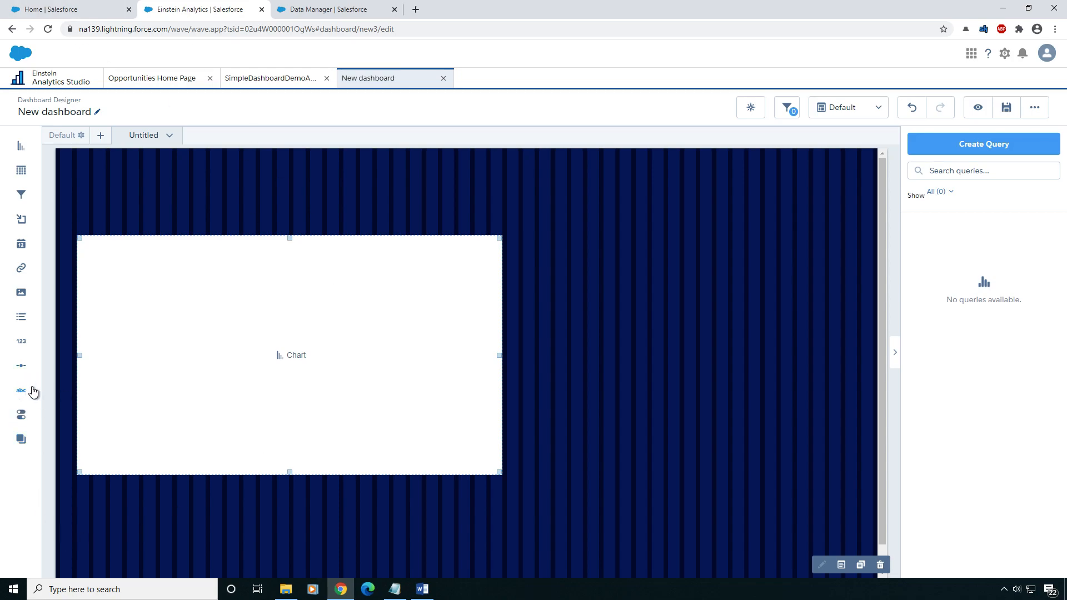
# Step: Base the chart widget on SimpleOpportunityDataSet and make it a horizontal stacked bar chart
pyautogui.click(299, 360)
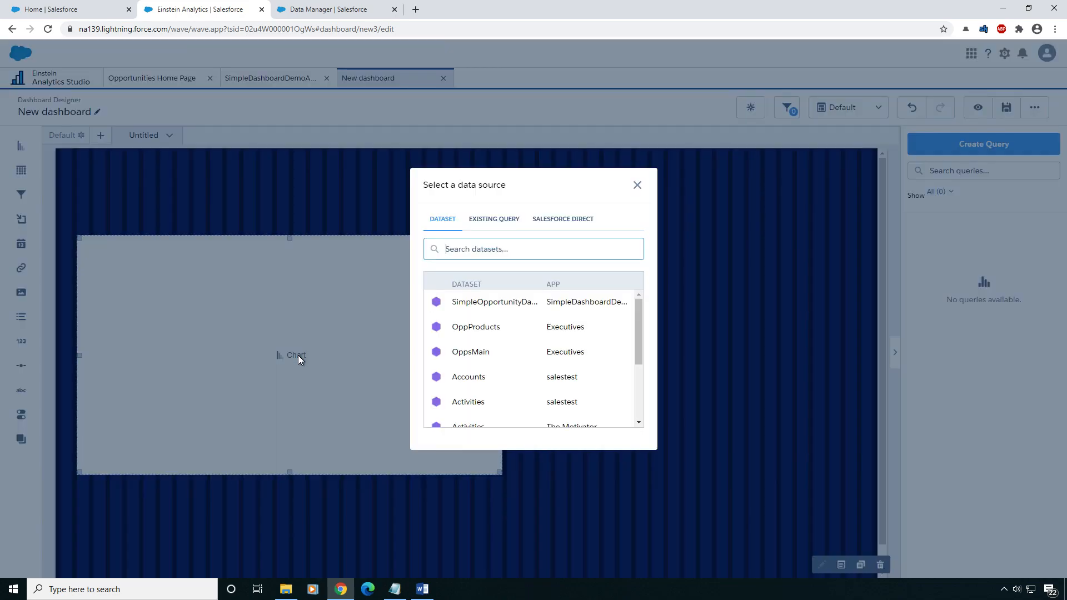
pyautogui.click(504, 306)
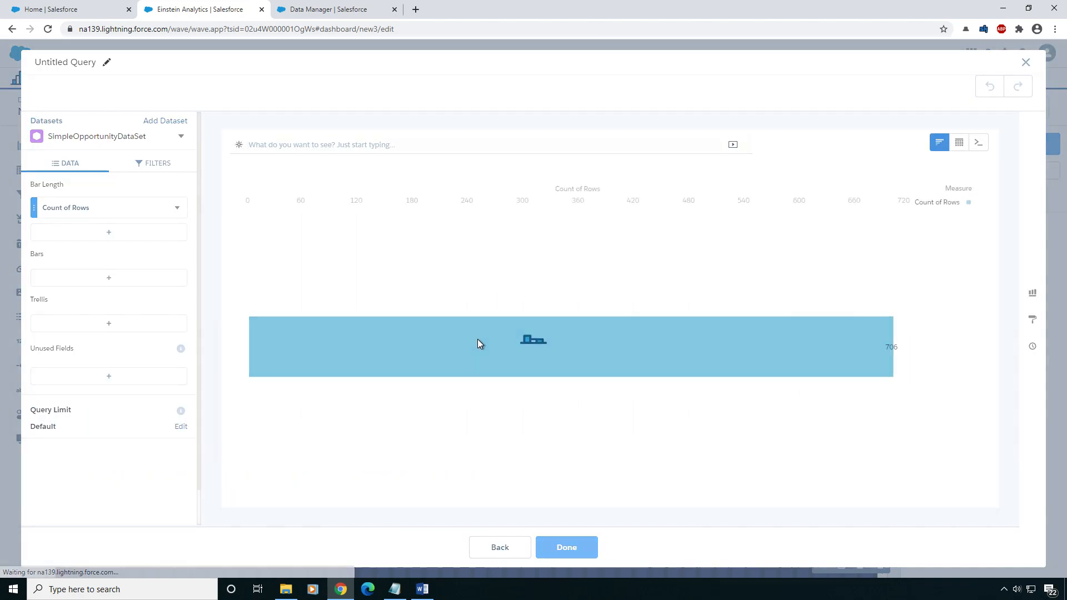
pyautogui.moveTo(512, 373)
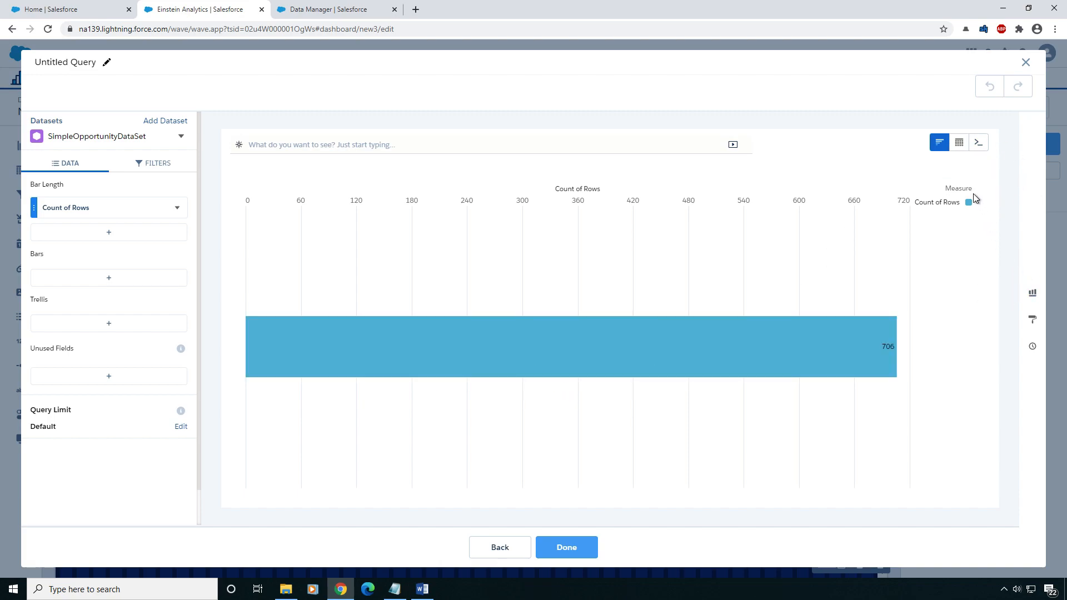
pyautogui.click(1030, 298)
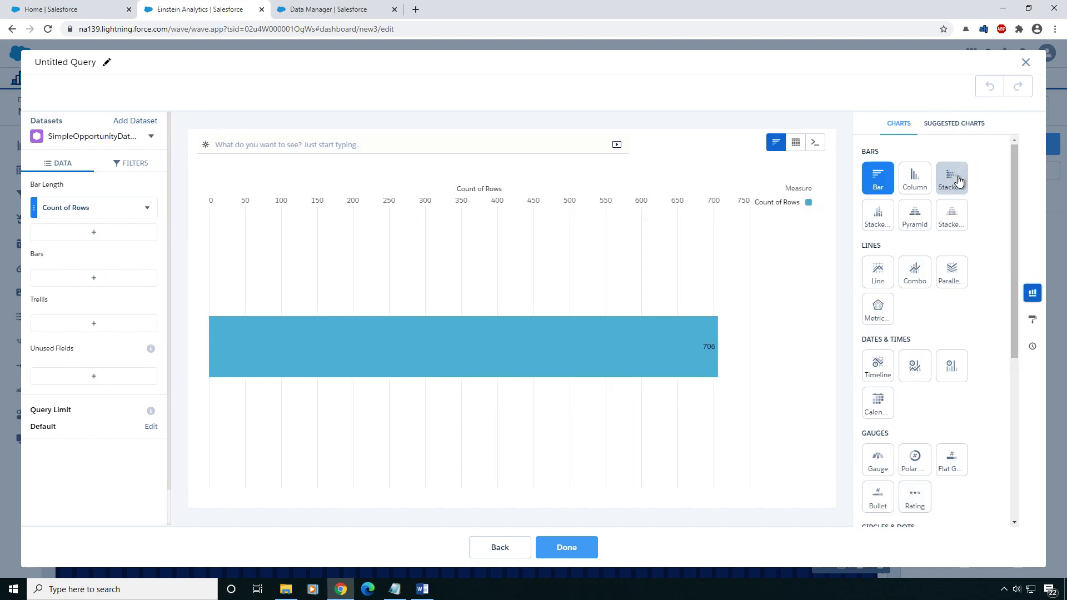
pyautogui.click(958, 178)
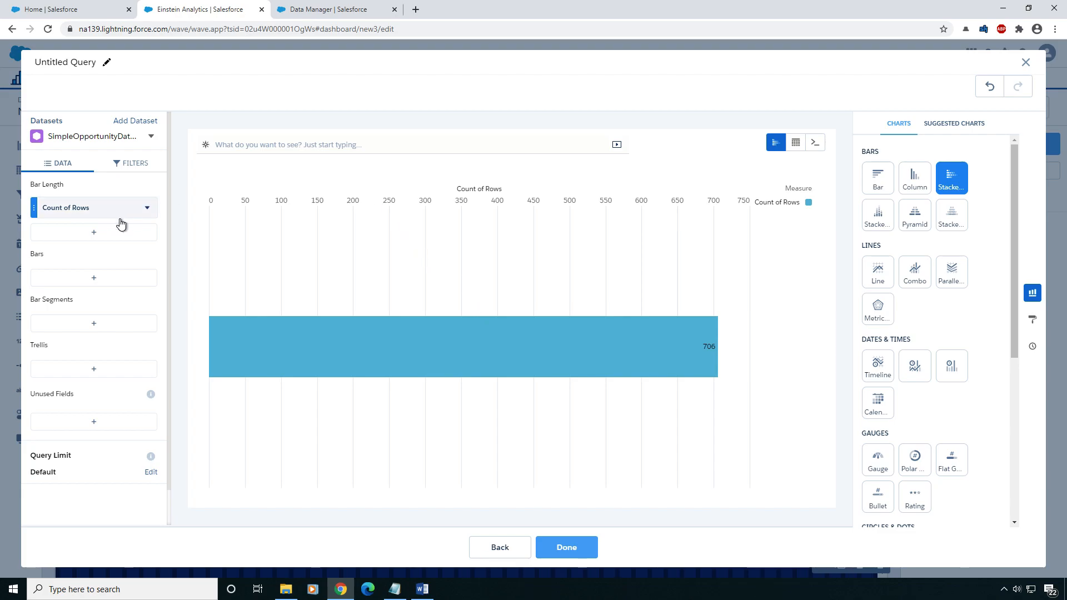
# Step: Group the chart's bars by OpportunityToAccount.Name and split the bar segments by Stage
pyautogui.click(93, 278)
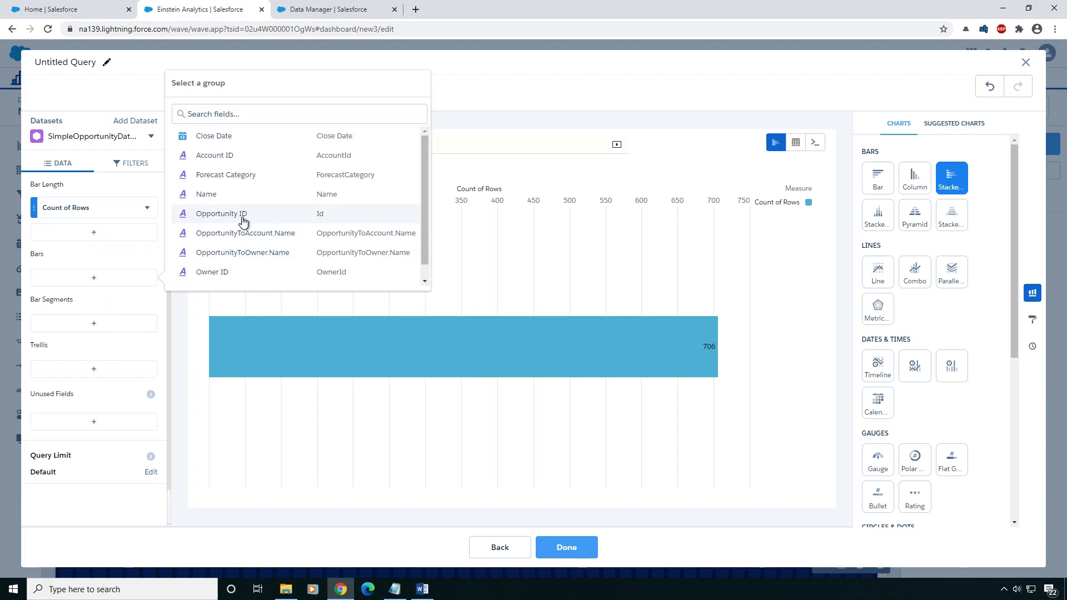
pyautogui.click(269, 233)
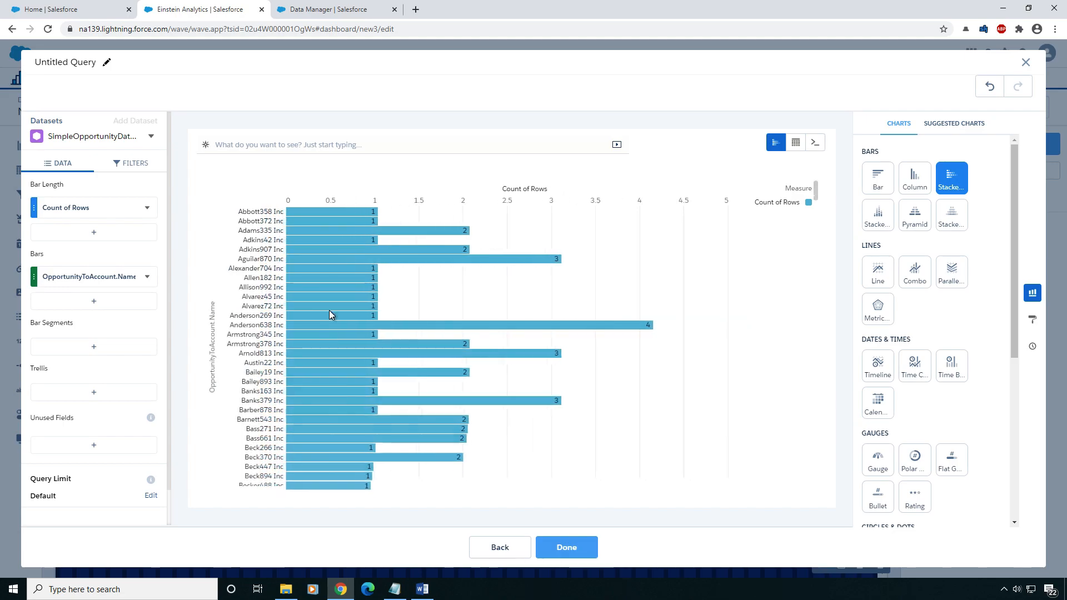
pyautogui.click(91, 345)
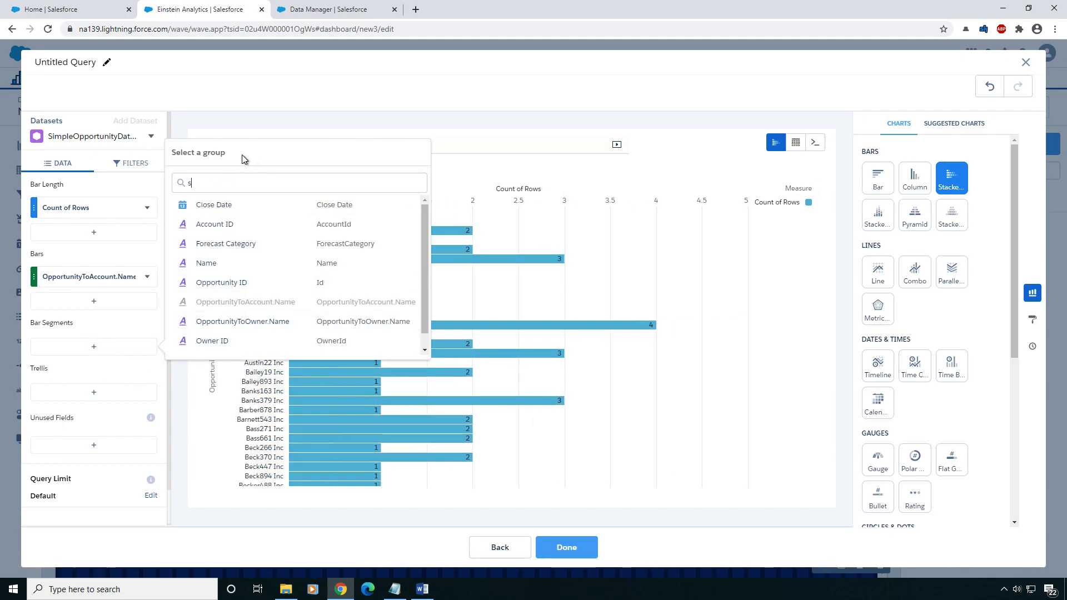
pyautogui.write('sta')
pyautogui.click(206, 207)
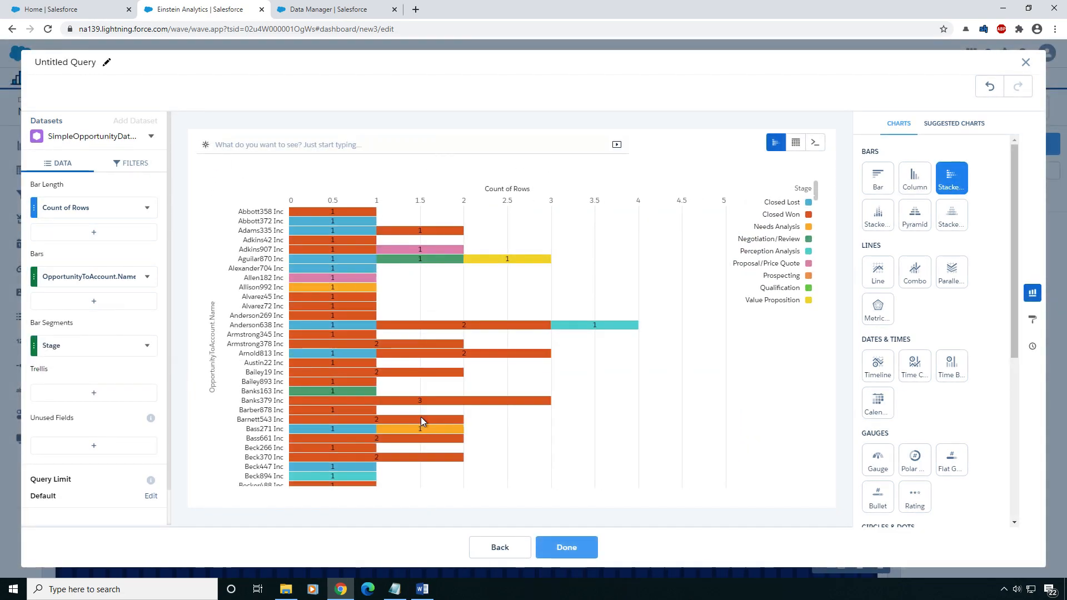
# Step: Sort the bars in descending order, set the bar length to Sum of Amount and finish the chart query
pyautogui.click(470, 194)
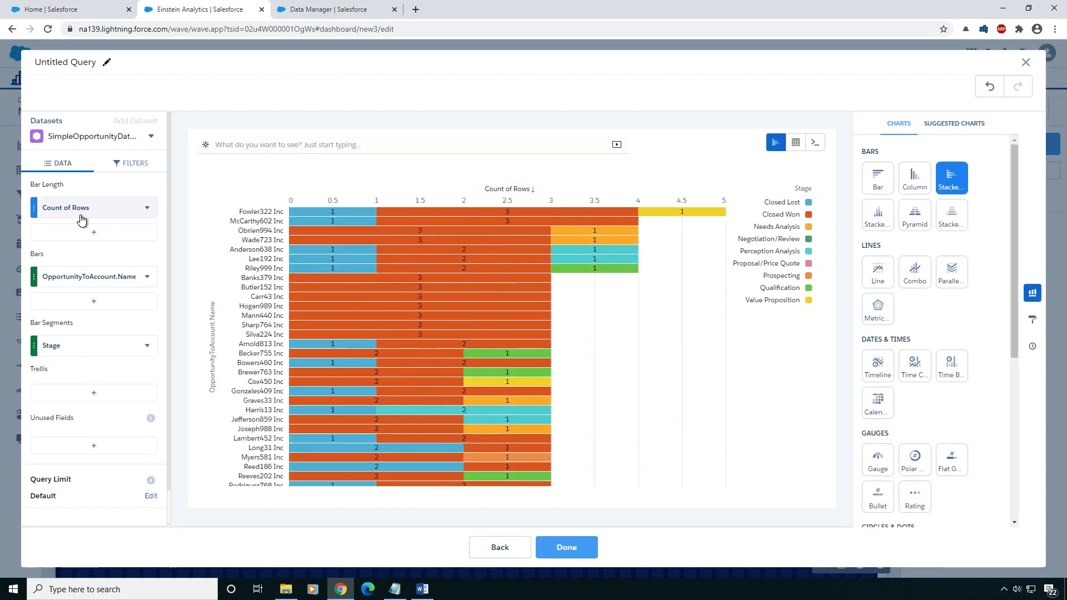
pyautogui.click(148, 208)
pyautogui.click(147, 207)
pyautogui.click(111, 205)
pyautogui.click(170, 262)
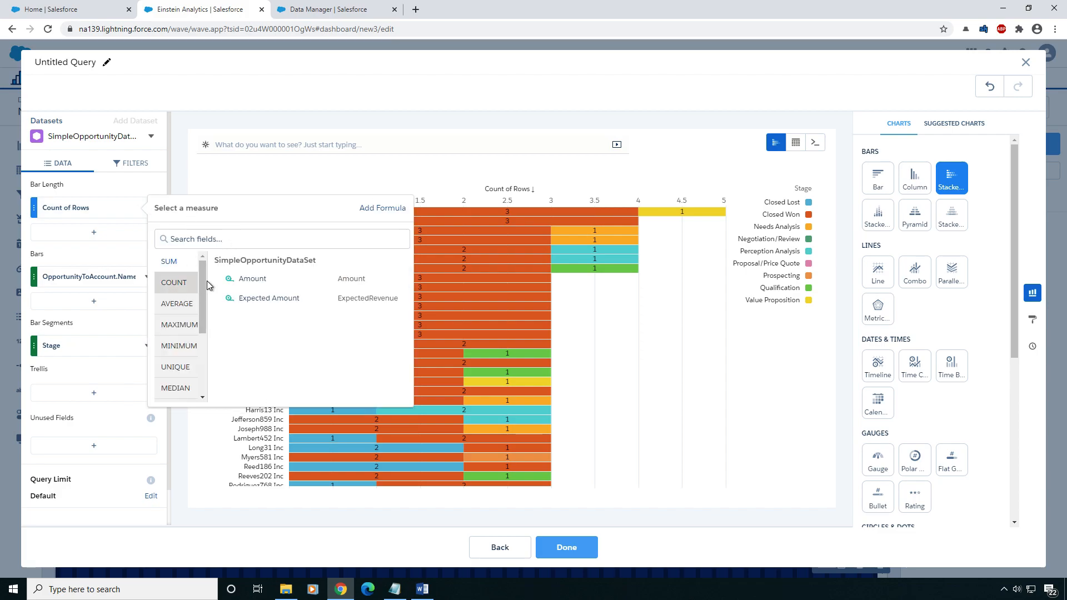
pyautogui.click(253, 279)
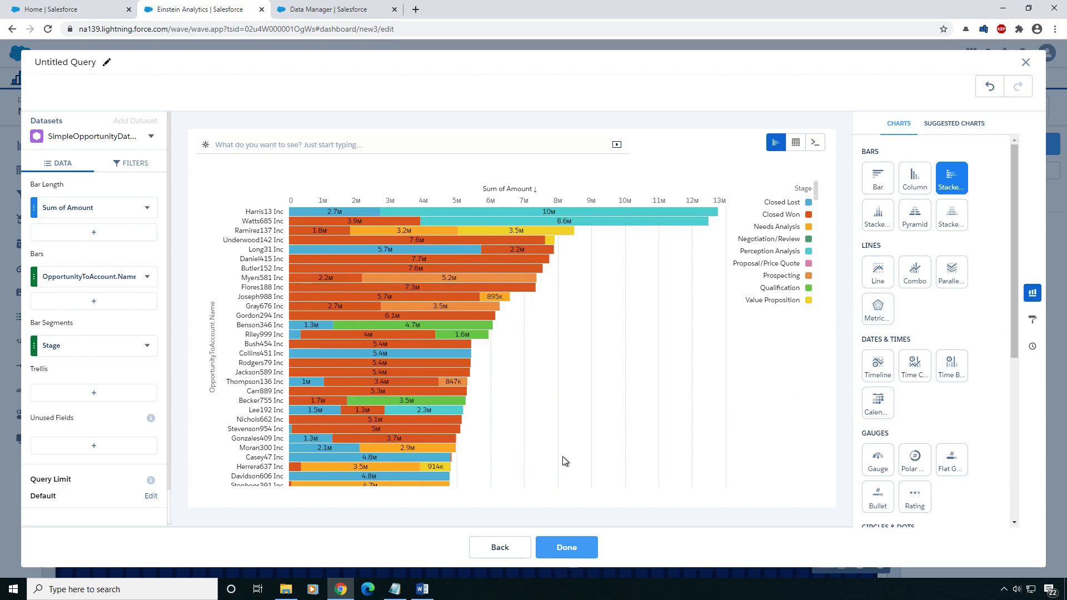
pyautogui.click(572, 549)
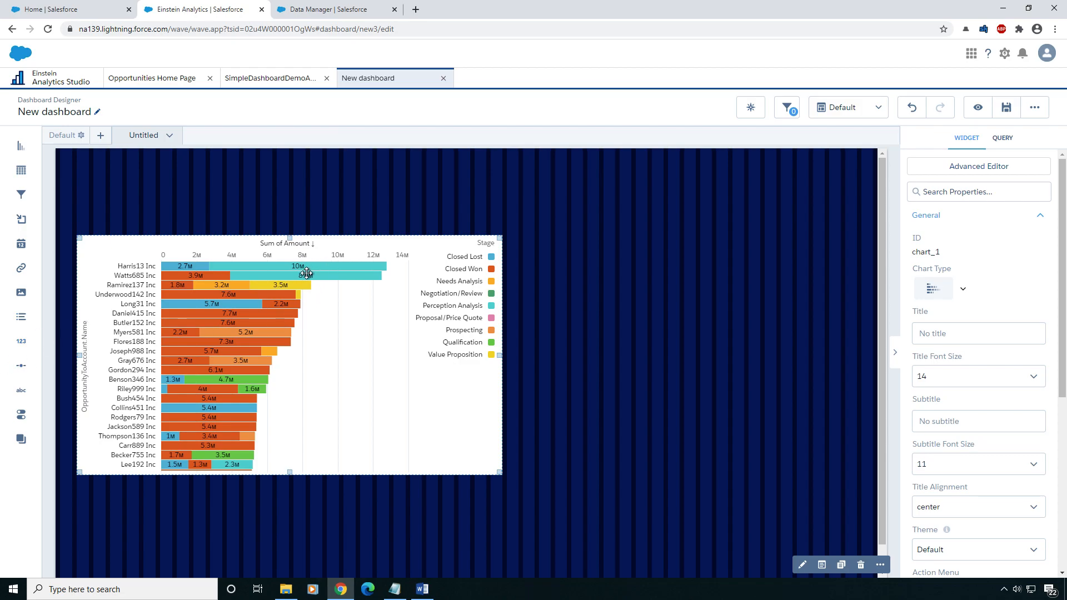
# Step: Open SimpleOpportunityDataSet from the items of SimpleDashboardDemoApp and show its dataset fields
pyautogui.click(268, 84)
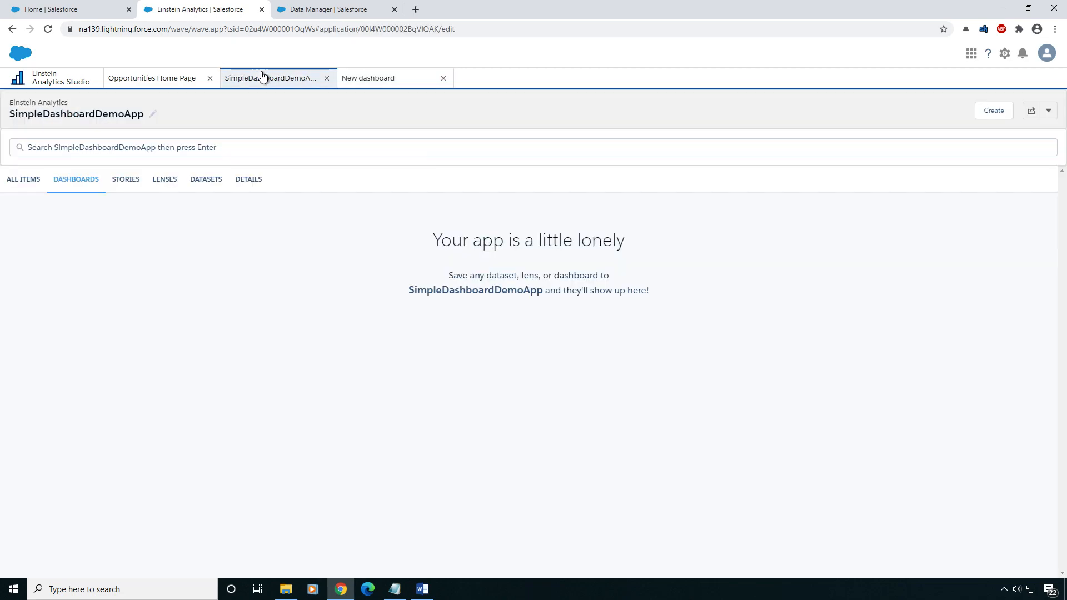
pyautogui.click(28, 179)
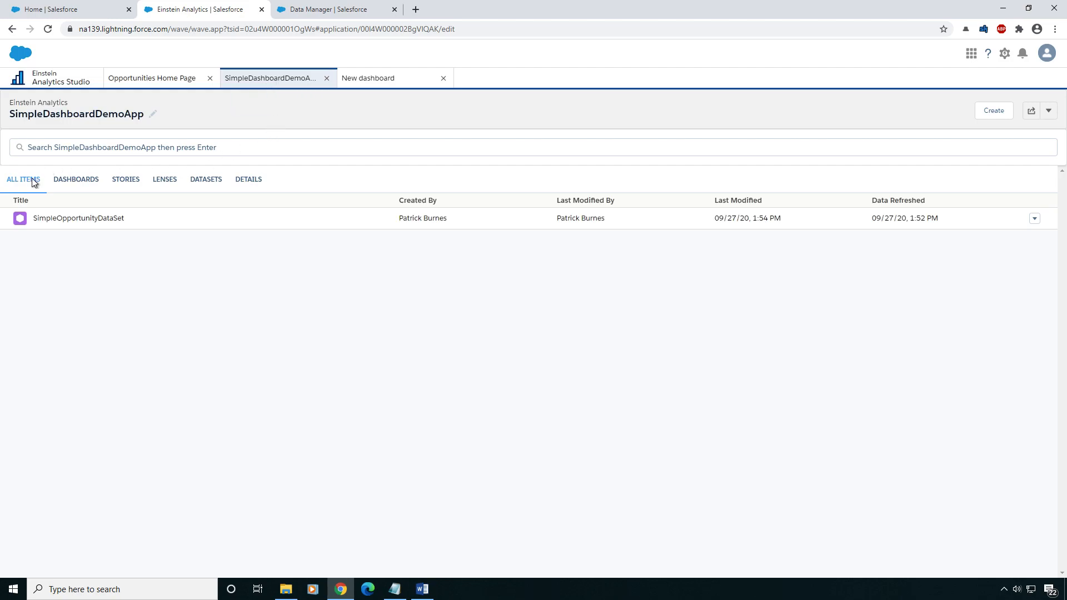
pyautogui.click(291, 223)
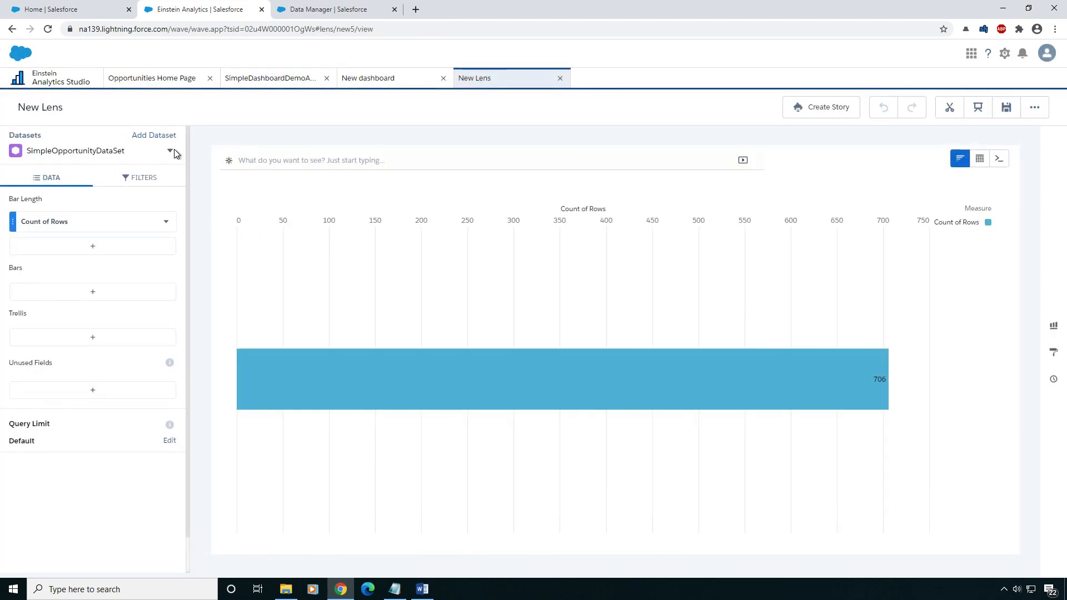
pyautogui.click(171, 151)
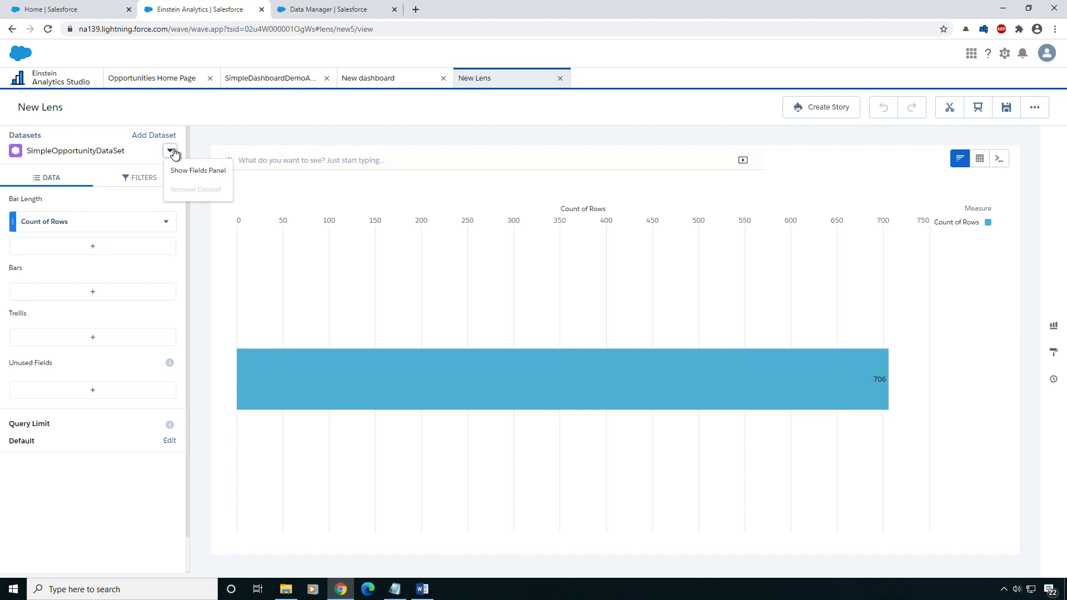
pyautogui.click(208, 171)
# Step: Find the OpportunityToAccount.Name dimension, rename it Account Name and save the dataset changes
pyautogui.click(102, 186)
pyautogui.write('acount')
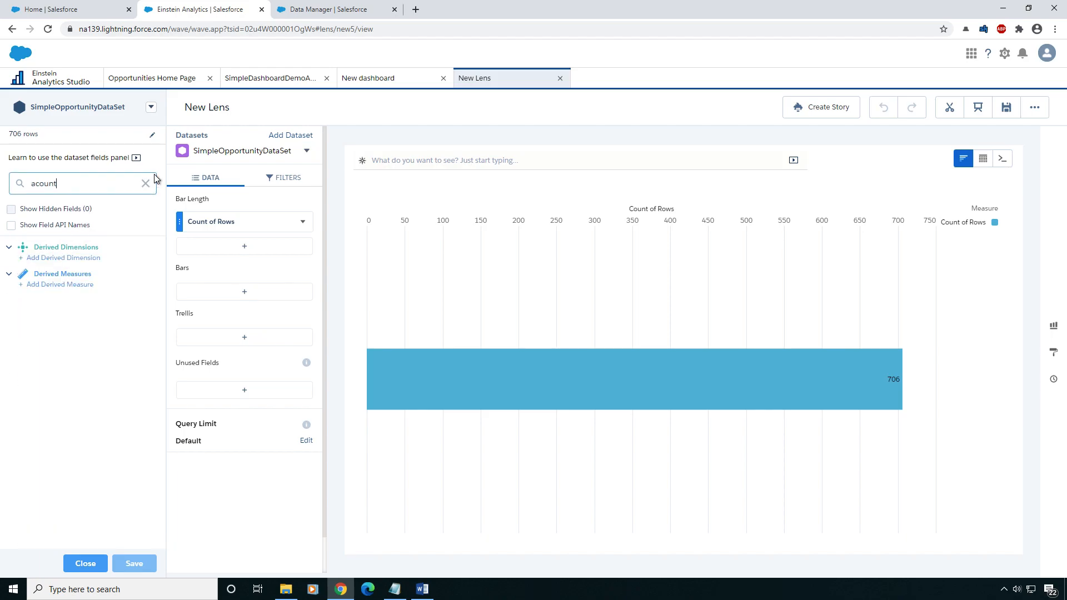
pyautogui.press('BackSpace')
pyautogui.press('BackSpace')
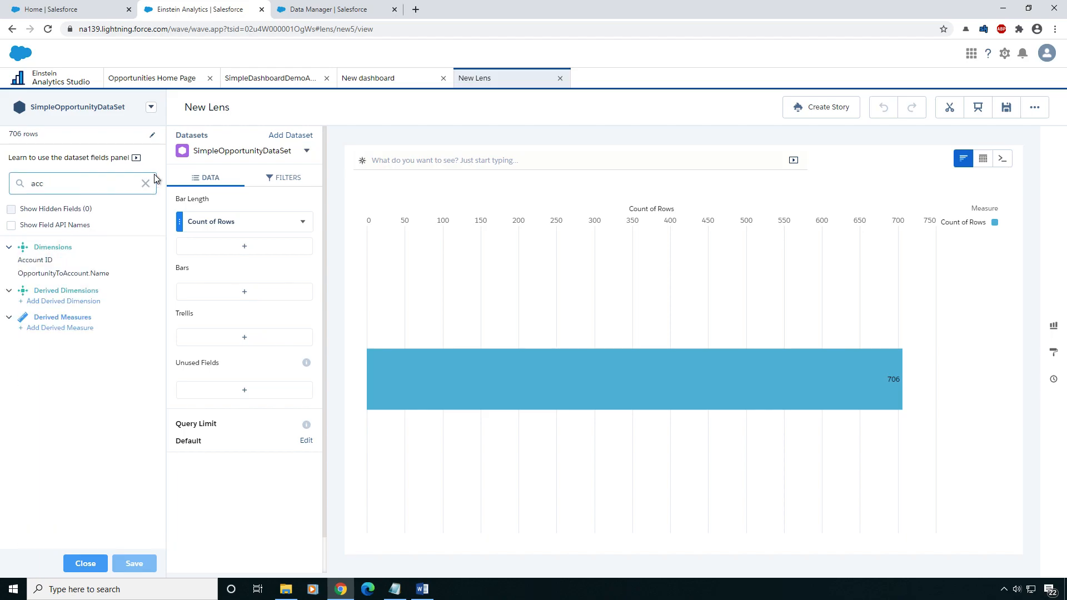
pyautogui.click(143, 274)
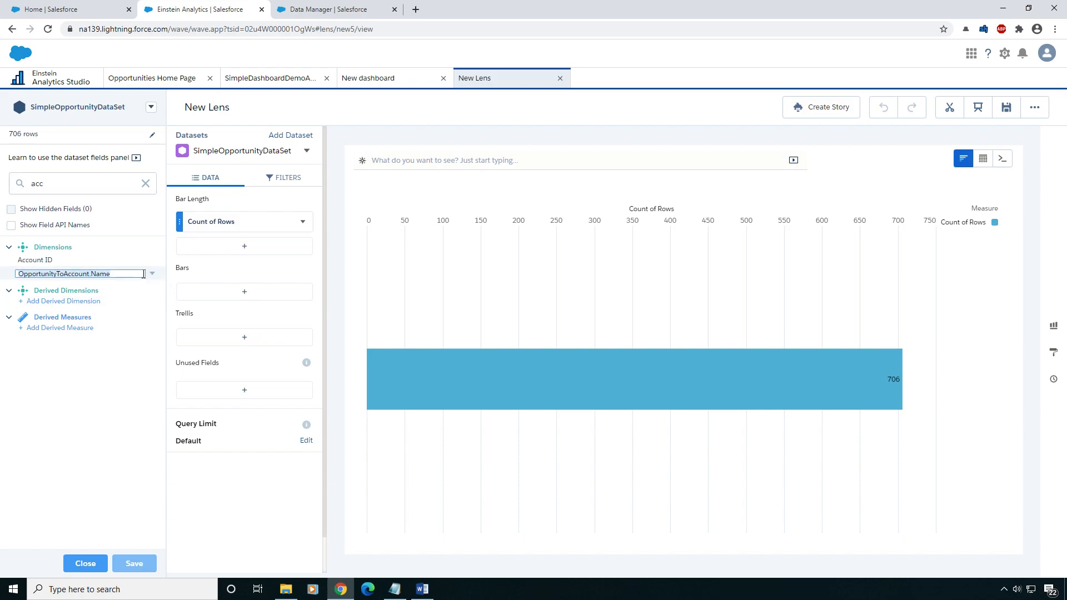
pyautogui.click(153, 274)
pyautogui.click(169, 292)
pyautogui.write('Account')
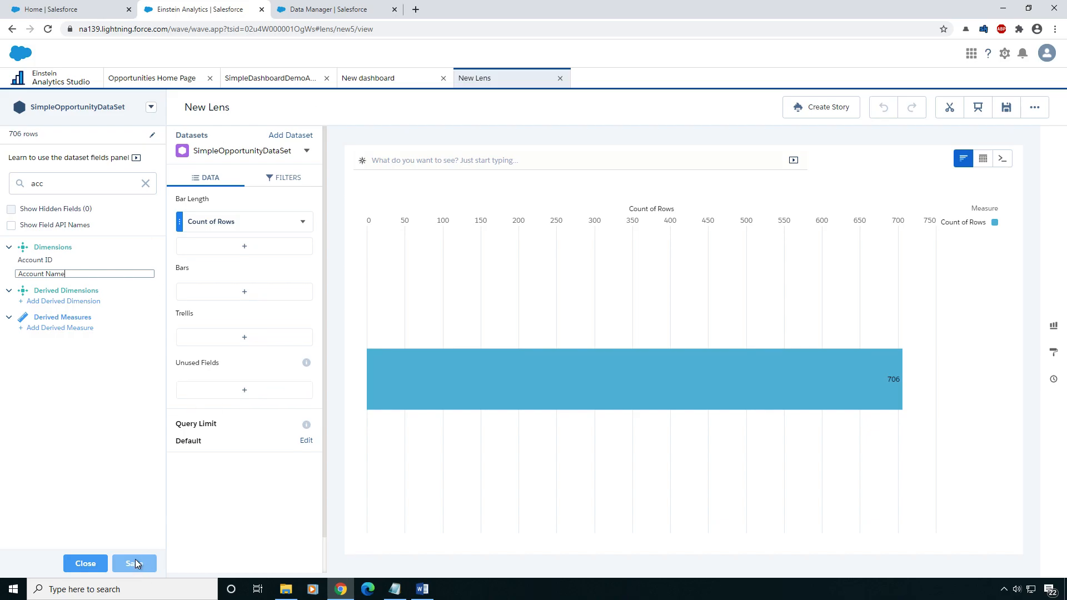
pyautogui.click(127, 443)
pyautogui.click(134, 564)
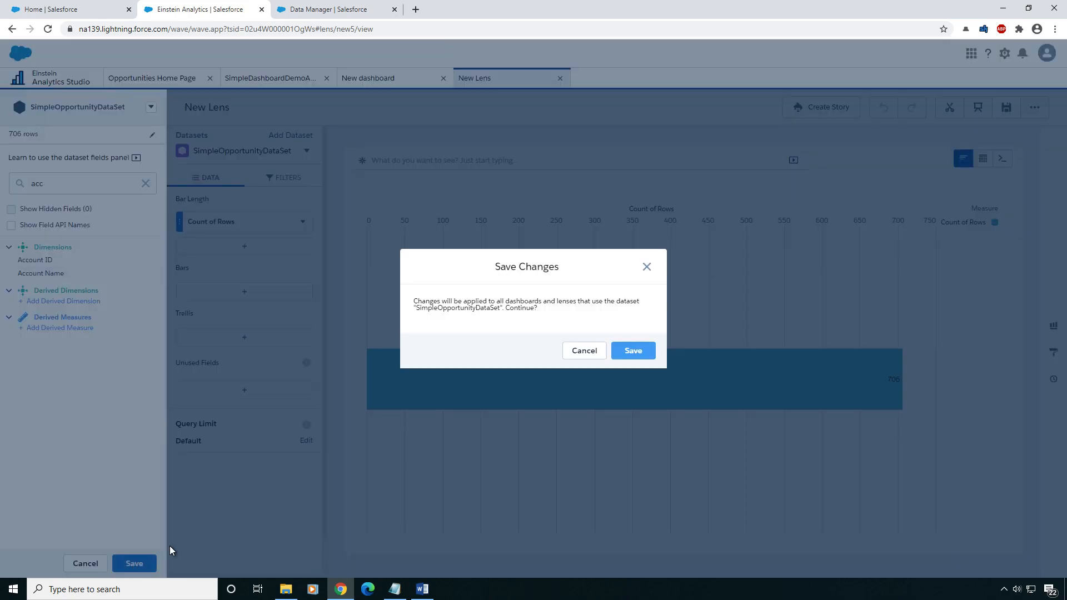
pyautogui.click(645, 353)
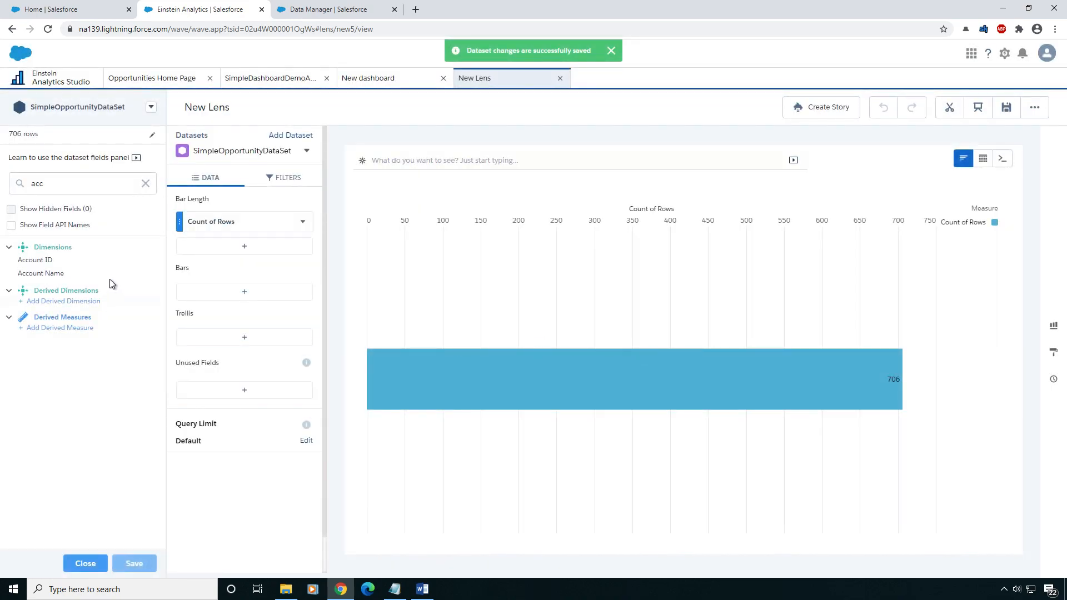
# Step: Find the OpportunityToOwner.Name dimension, rename it Owner Name and save the dataset changes
pyautogui.click(22, 183)
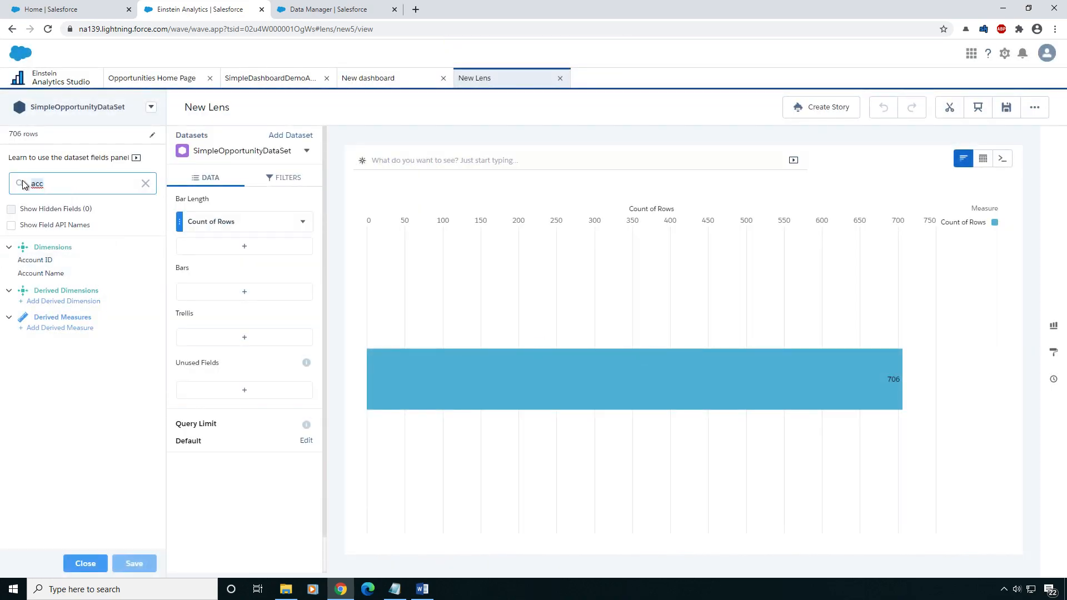
pyautogui.press('BackSpace')
pyautogui.write('name')
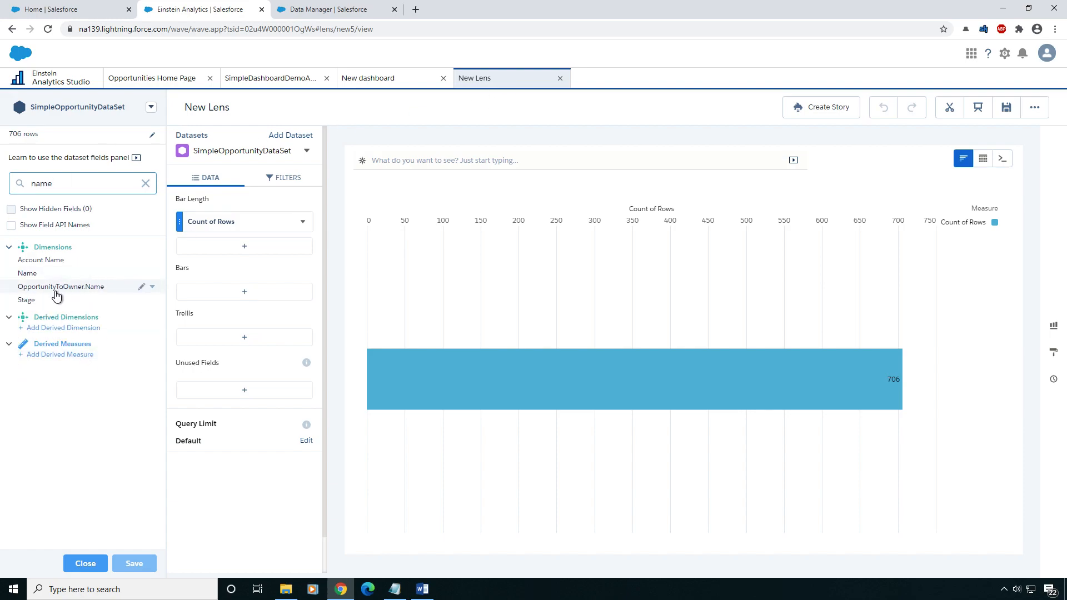
pyautogui.click(152, 286)
pyautogui.click(184, 306)
pyautogui.write('Owner Name')
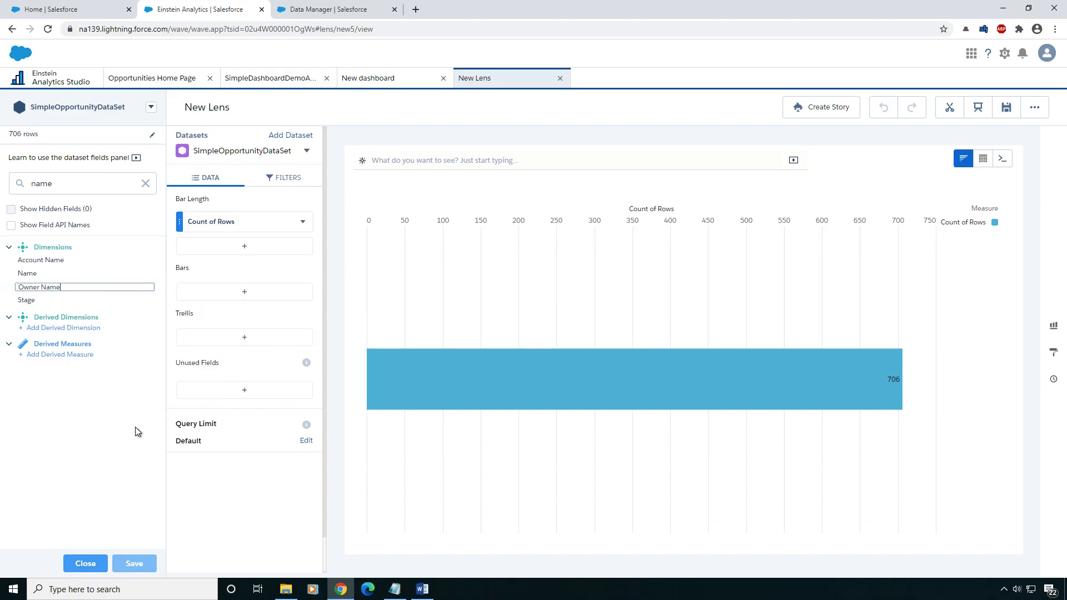
pyautogui.press('Return')
pyautogui.click(134, 564)
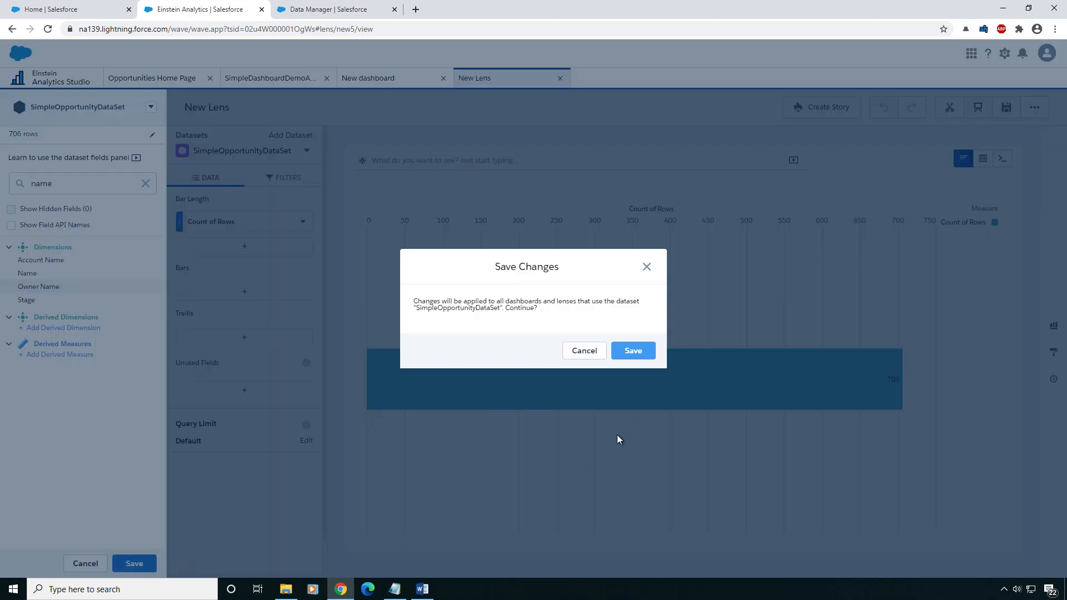
pyautogui.click(634, 352)
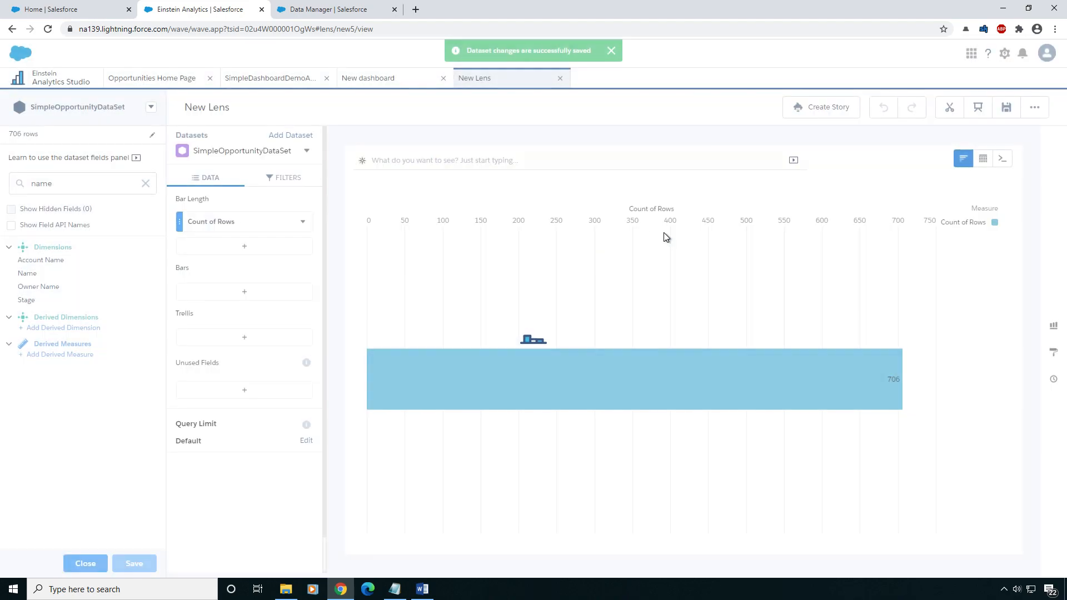
# Step: Return to the new dashboard and save it as SimpleOpportunityDashboard in SimpleDashboardDemoApp
pyautogui.click(387, 81)
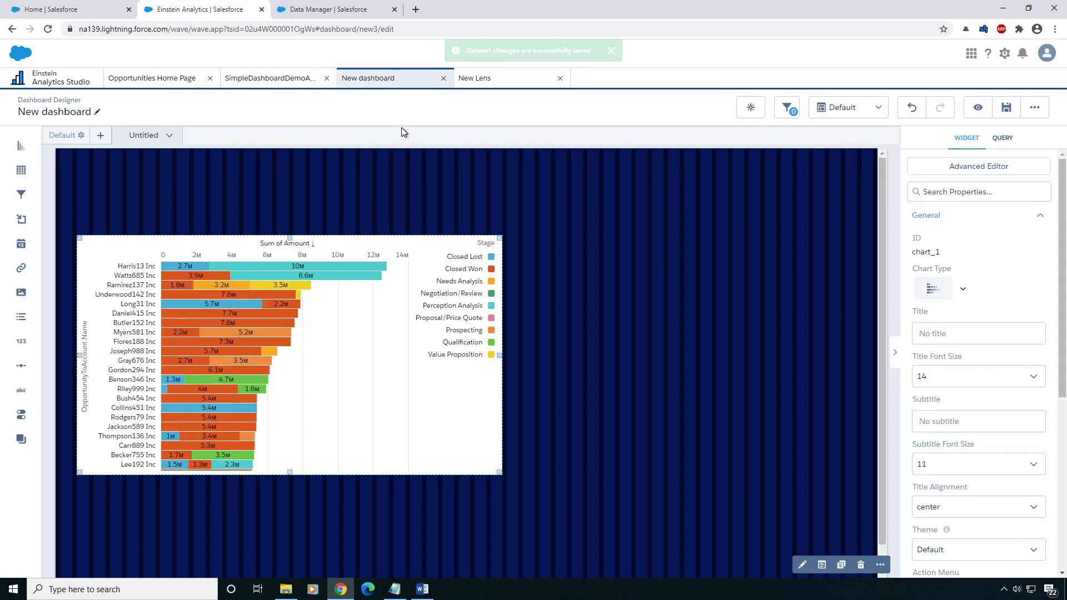
pyautogui.click(1007, 109)
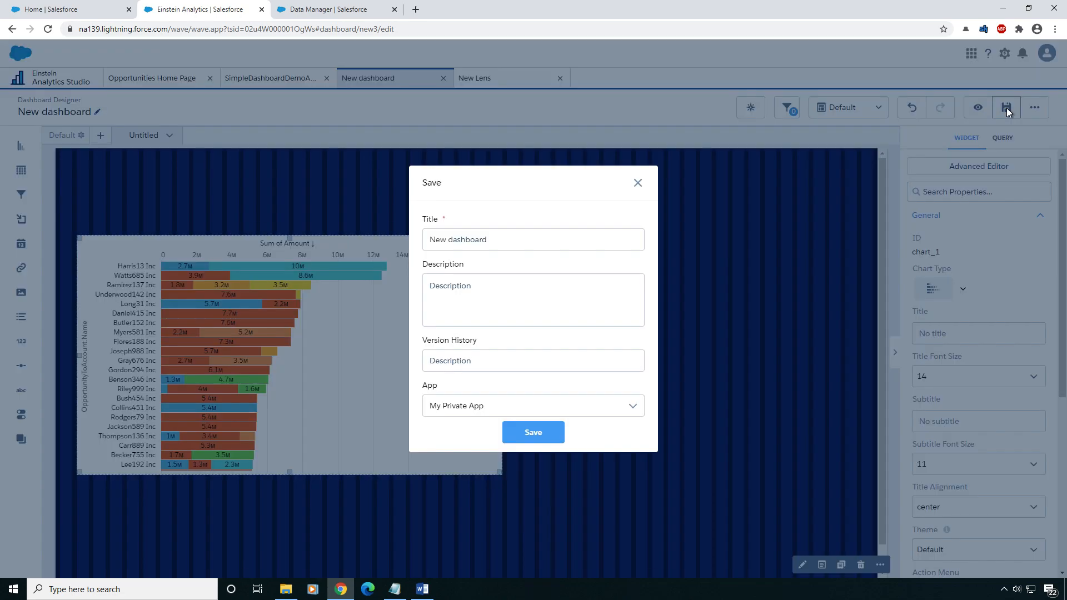
pyautogui.click(540, 241)
pyautogui.hotkey('ctrl', 'a')
pyautogui.write('Simple')
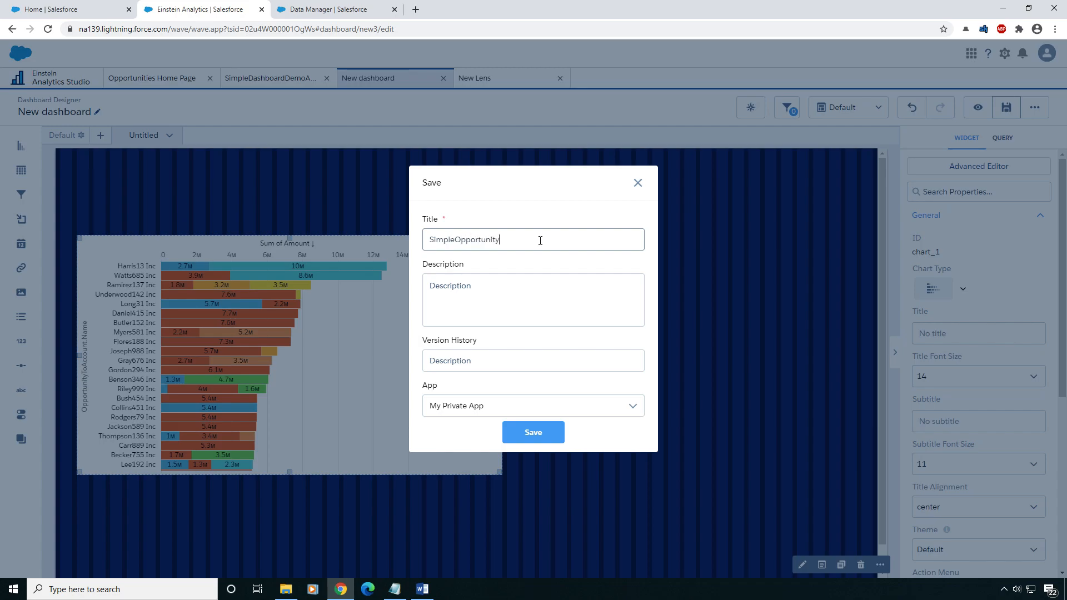
pyautogui.click(504, 297)
pyautogui.click(493, 405)
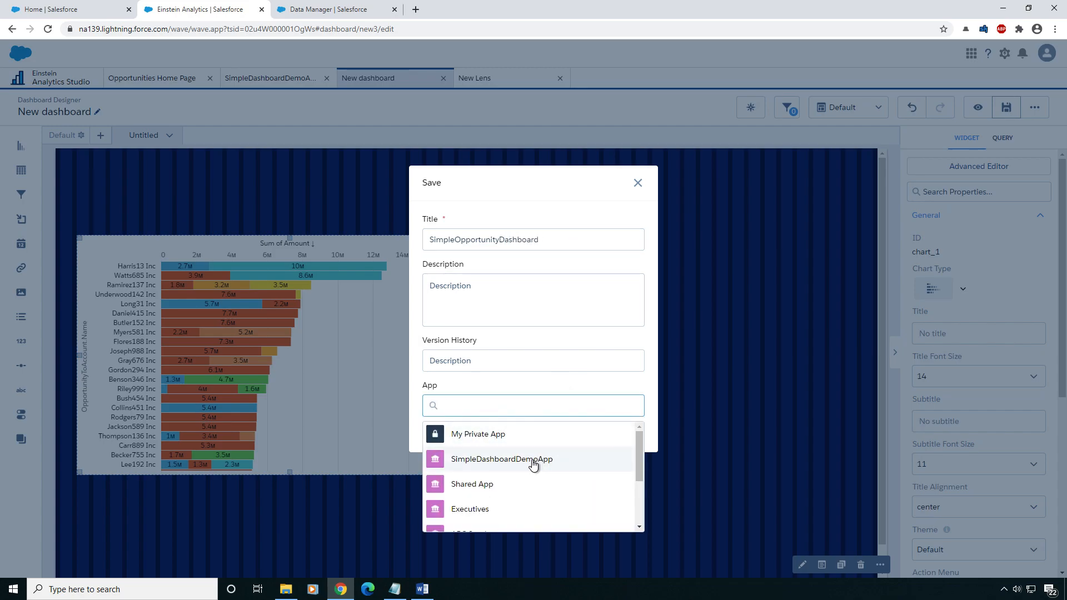
pyautogui.click(566, 461)
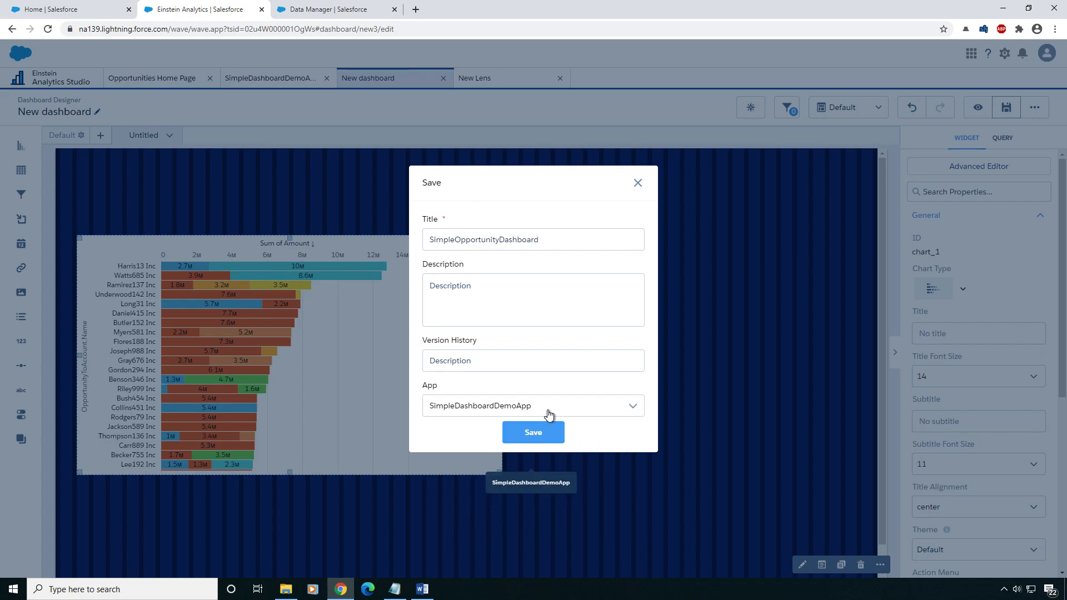
pyautogui.click(536, 432)
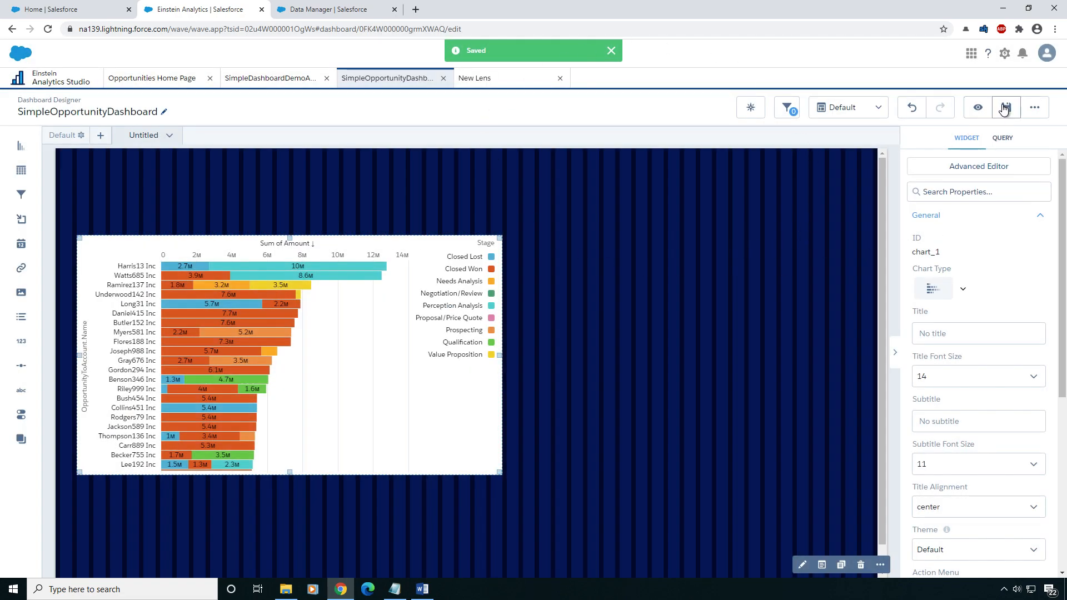
# Step: Preview the saved dashboard, reload the page to refresh its field labels and reopen the dashboard for editing
pyautogui.click(976, 109)
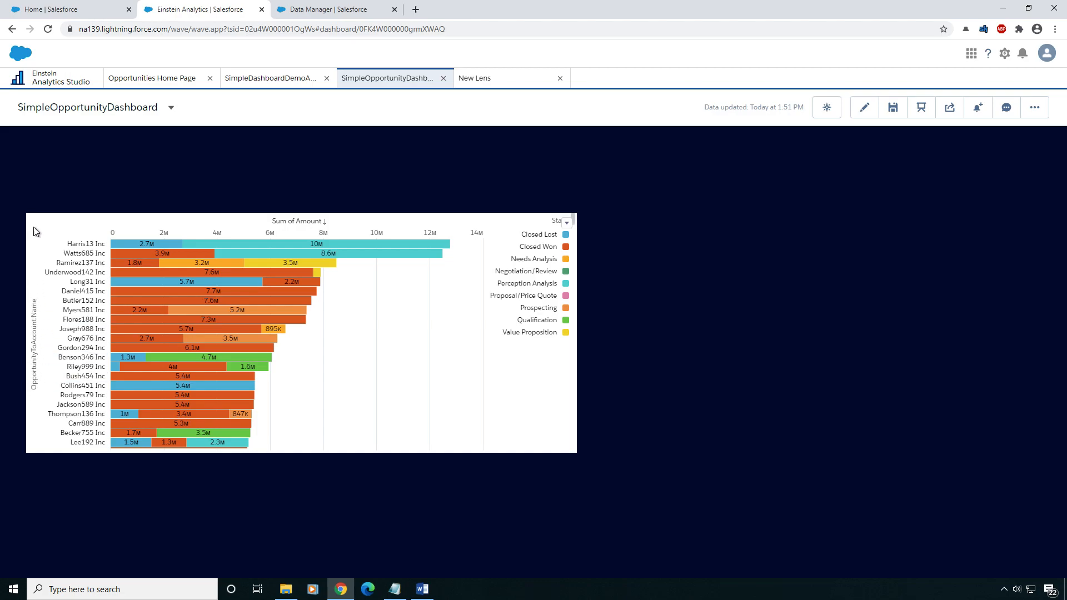
pyautogui.click(48, 29)
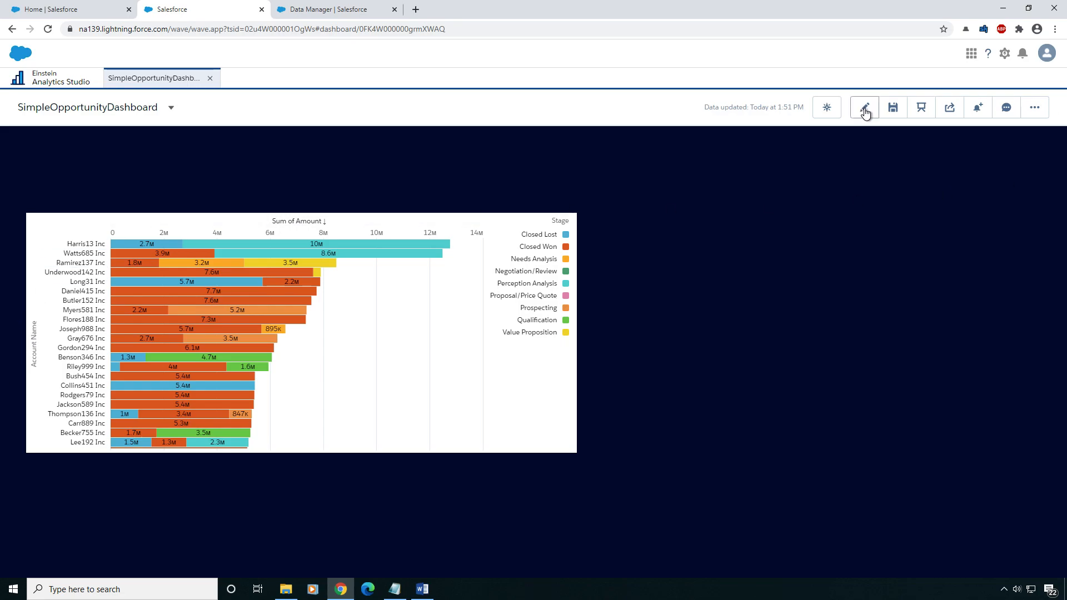
pyautogui.click(864, 111)
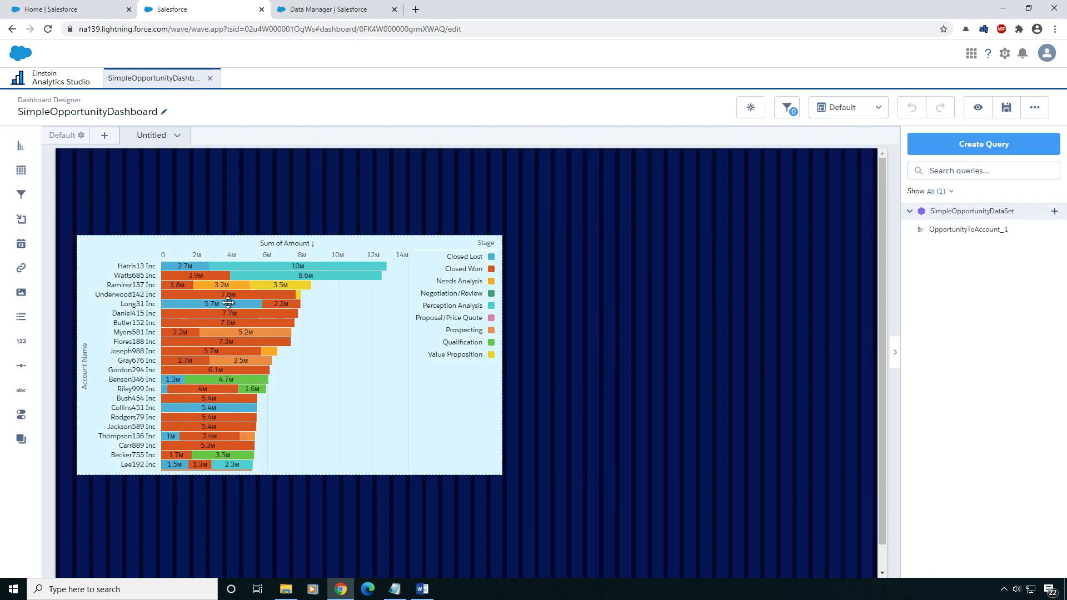
# Step: Give the stacked bar chart widget the title By Account
pyautogui.click(228, 303)
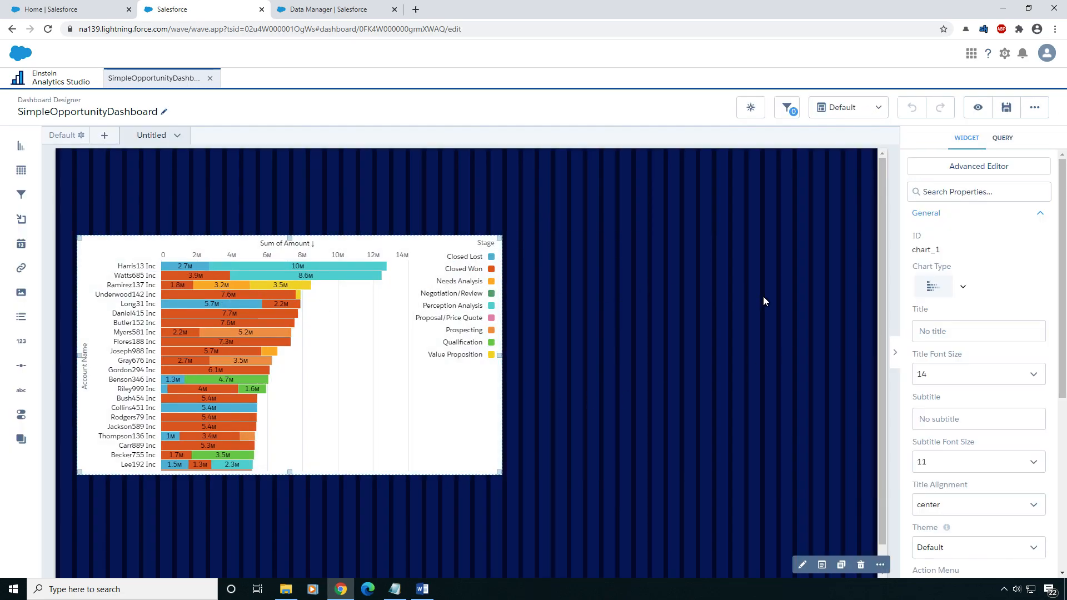
pyautogui.click(961, 327)
pyautogui.write('By Account')
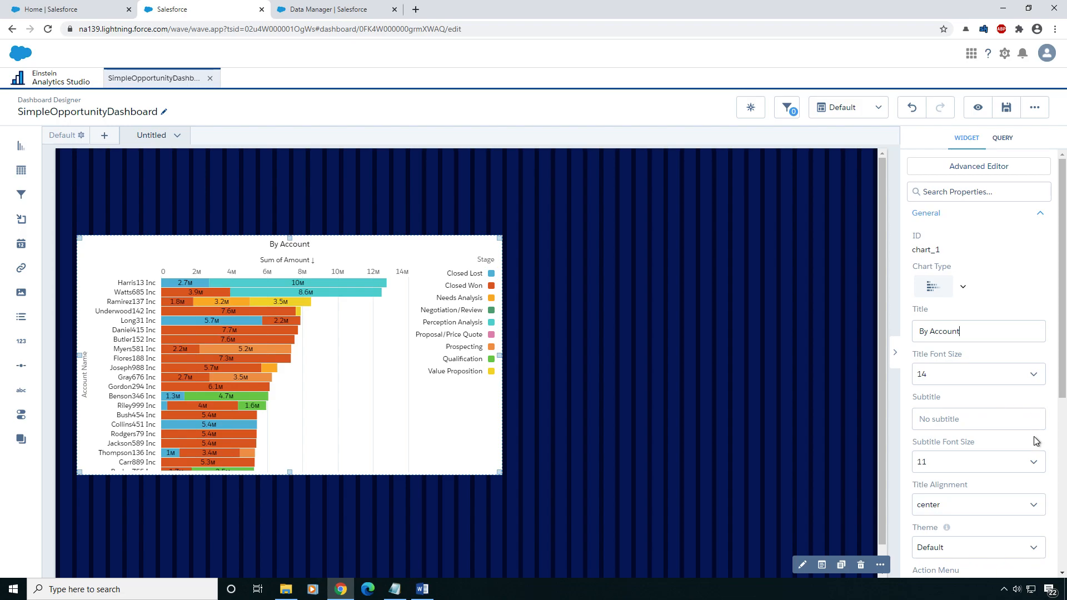
# Step: Hide the Y-axis title of the By Account chart and deselect the widget
pyautogui.scroll(-4, 1034, 445)
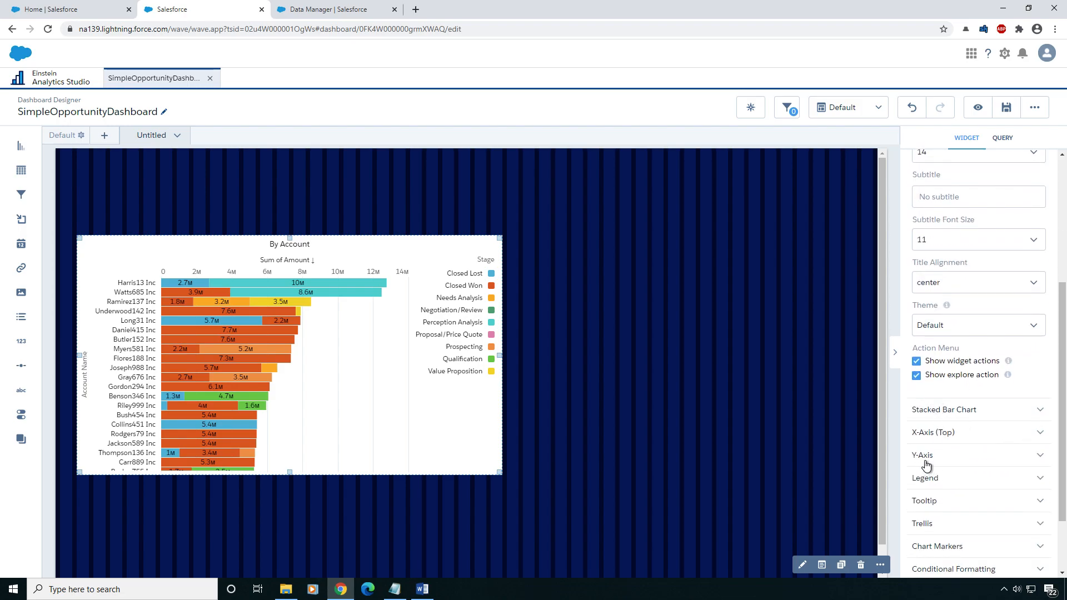
pyautogui.click(923, 454)
pyautogui.scroll(-1, 923, 452)
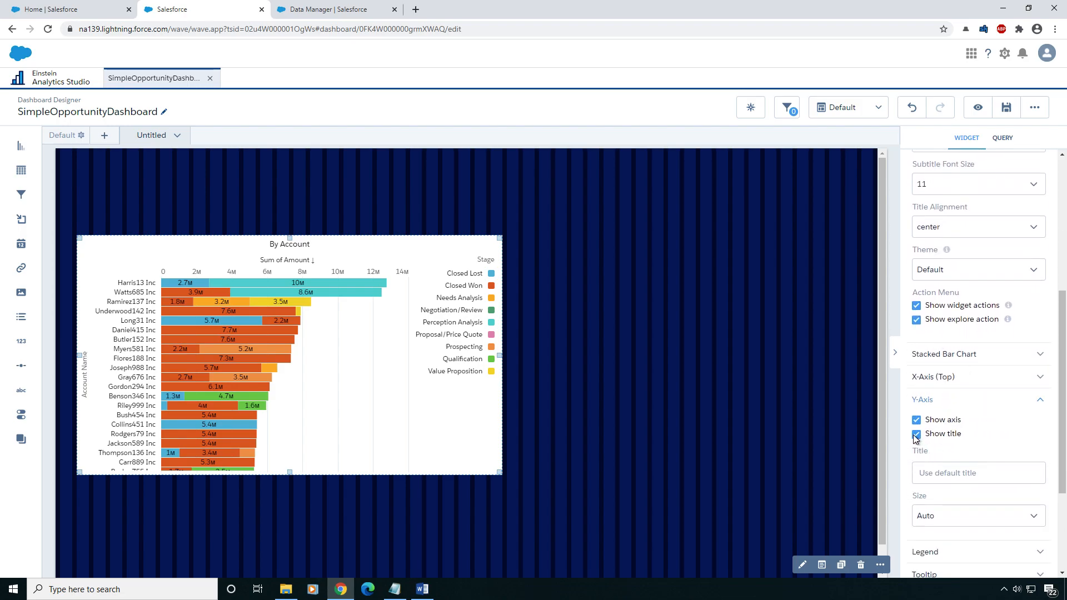
pyautogui.click(915, 436)
pyautogui.click(466, 170)
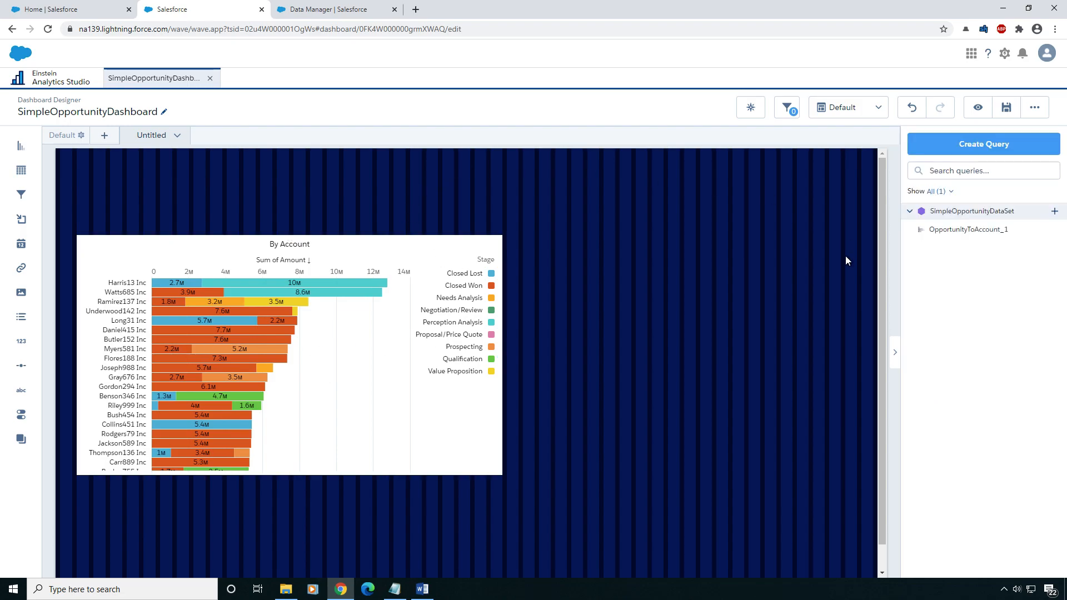
# Step: Reopen the Opportunities Home Page dashboard and compare its By Account chart with the one in SimpleOpportunityDashboard
pyautogui.click(63, 79)
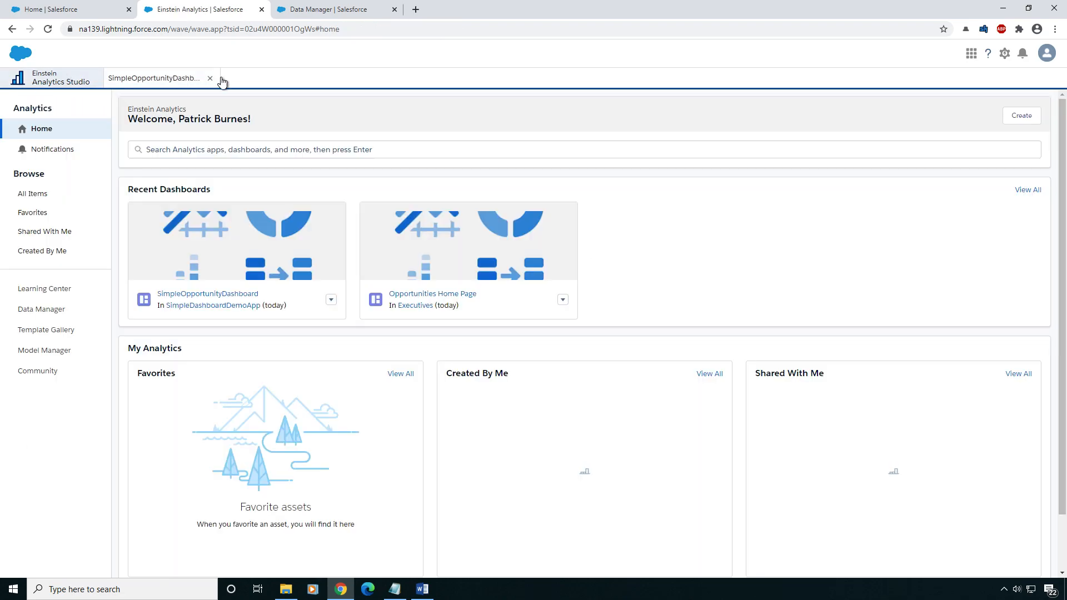
pyautogui.scroll(-1, 527, 378)
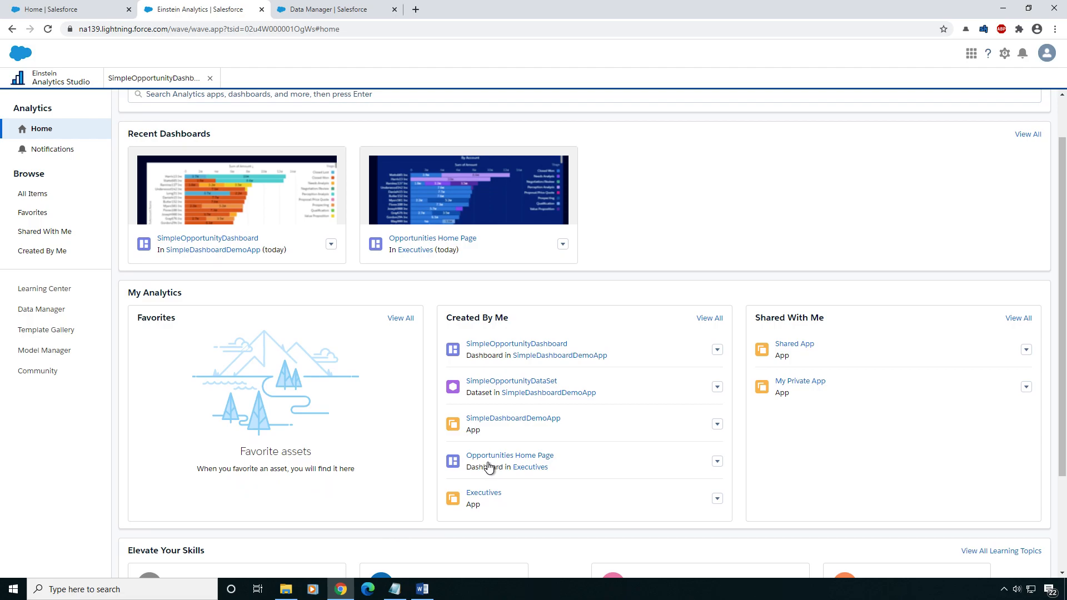
pyautogui.click(489, 459)
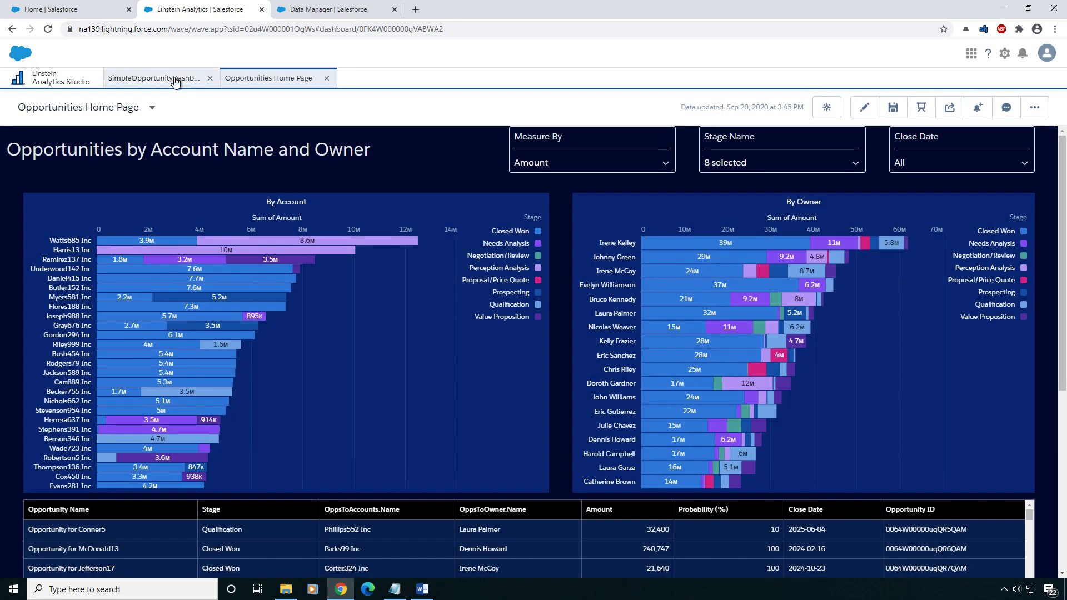
pyautogui.click(176, 82)
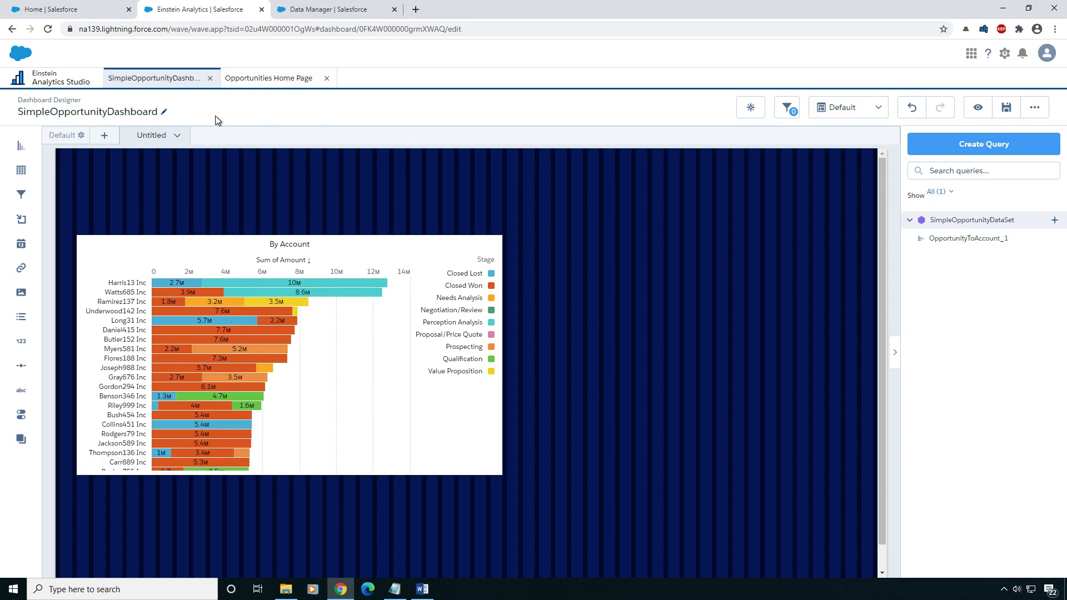
pyautogui.click(271, 77)
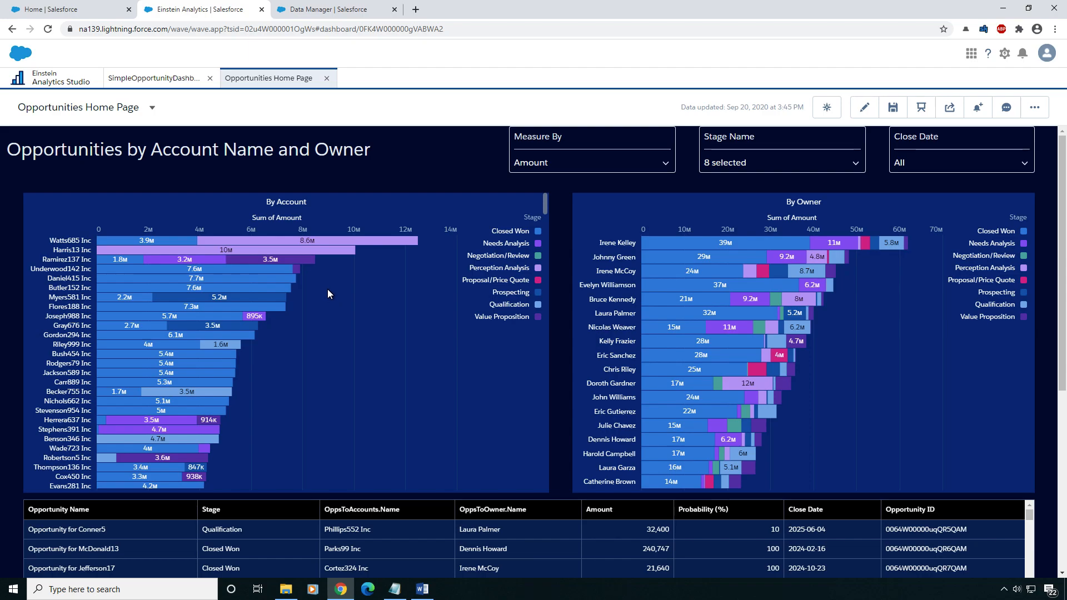
pyautogui.click(163, 77)
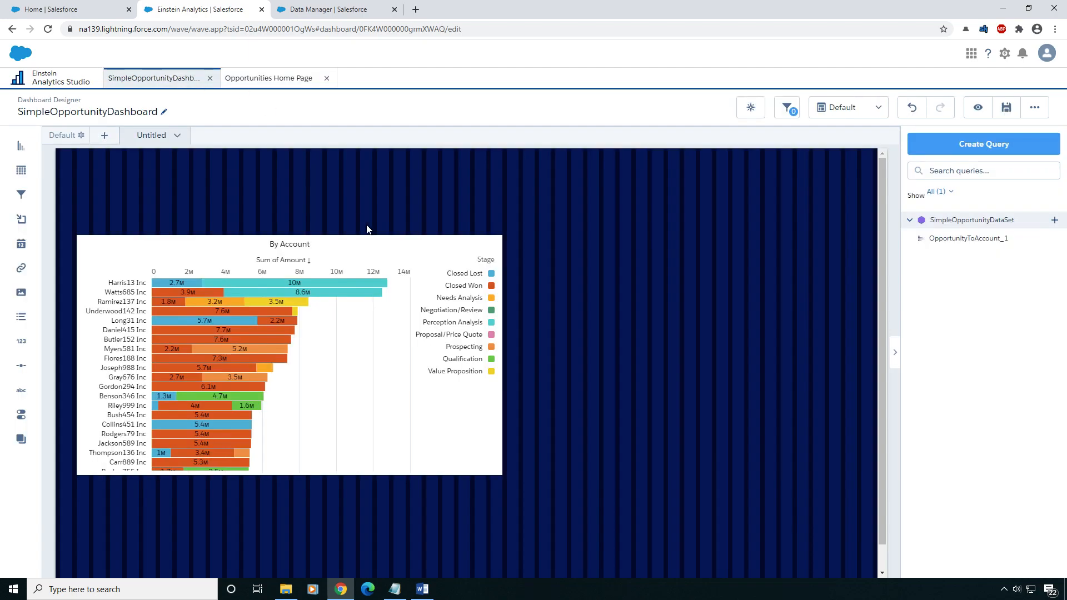
# Step: Set the By Account chart's widget background to a custom dark blue, using the colour value copied from the Word document
pyautogui.click(372, 254)
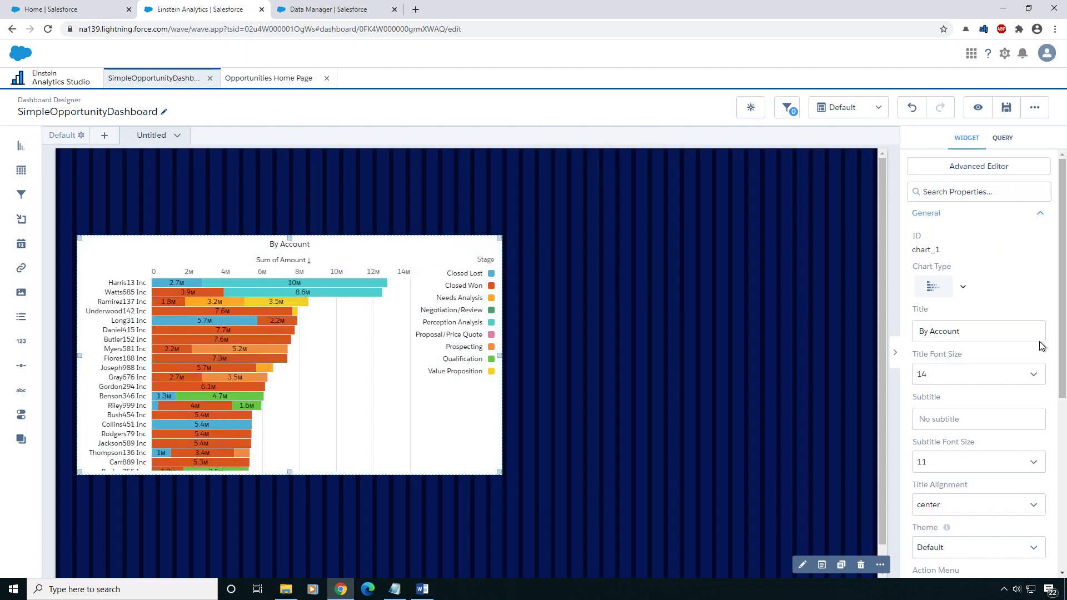
pyautogui.scroll(-4, 1043, 277)
pyautogui.scroll(-2, 1043, 300)
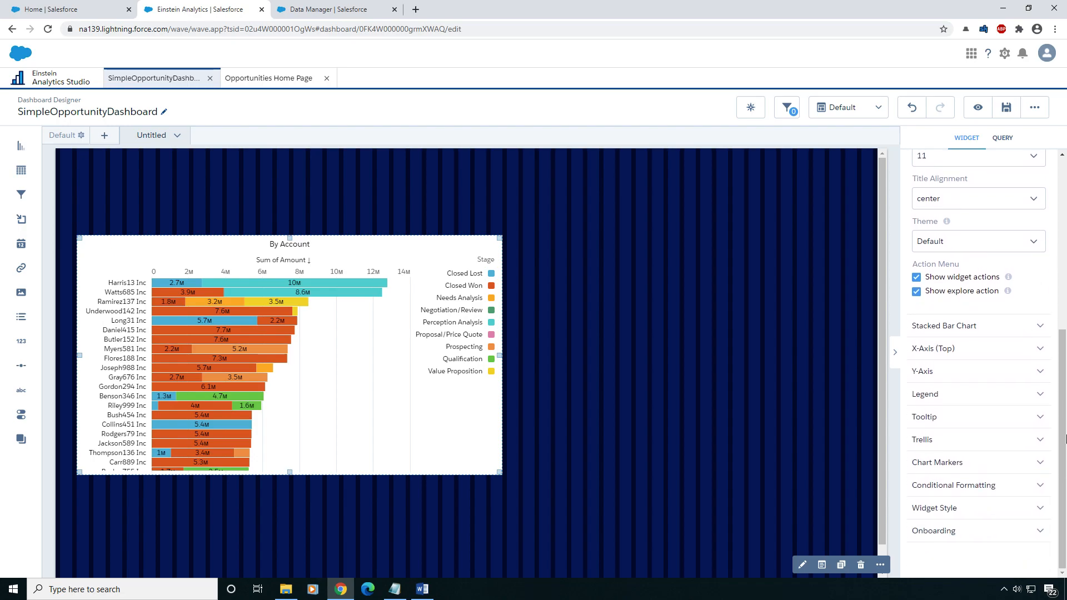
pyautogui.click(937, 521)
pyautogui.scroll(-1, 953, 510)
pyautogui.scroll(-2, 954, 510)
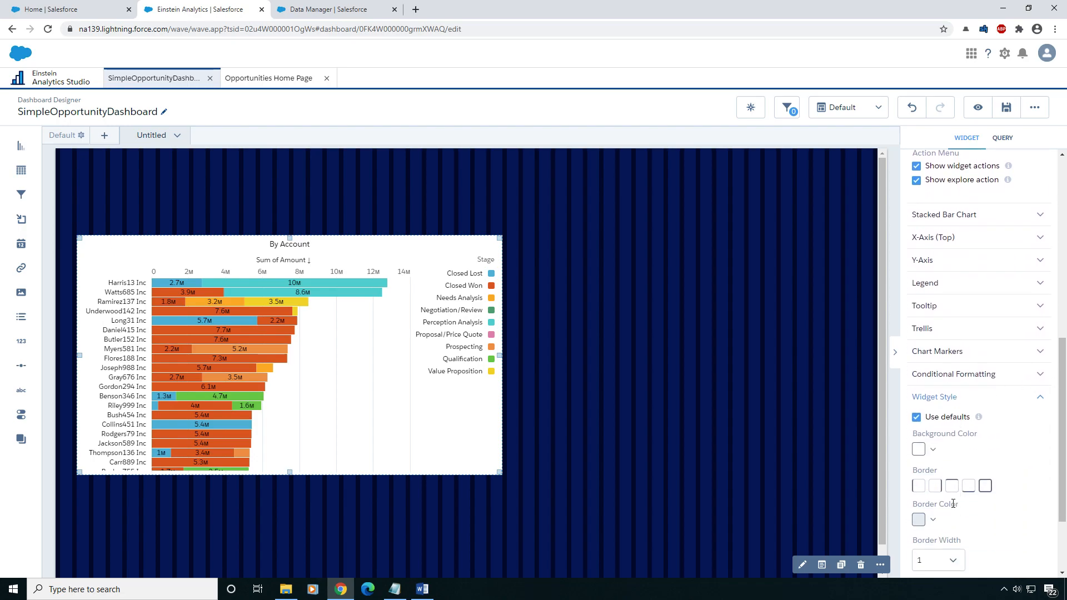
pyautogui.hotkey('alt', 'Tab')
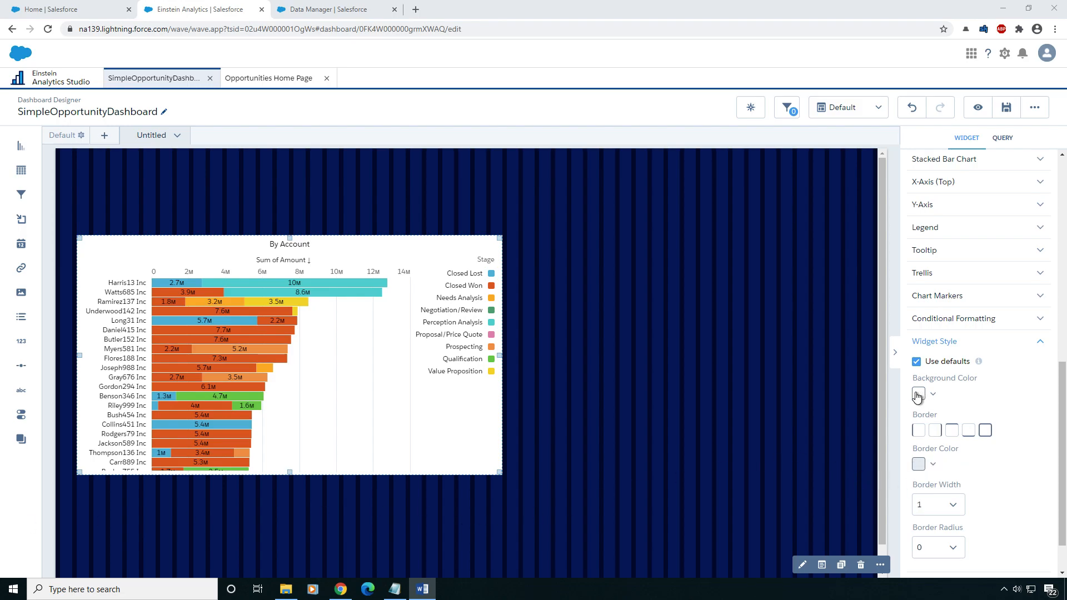
pyautogui.click(919, 395)
pyautogui.click(924, 513)
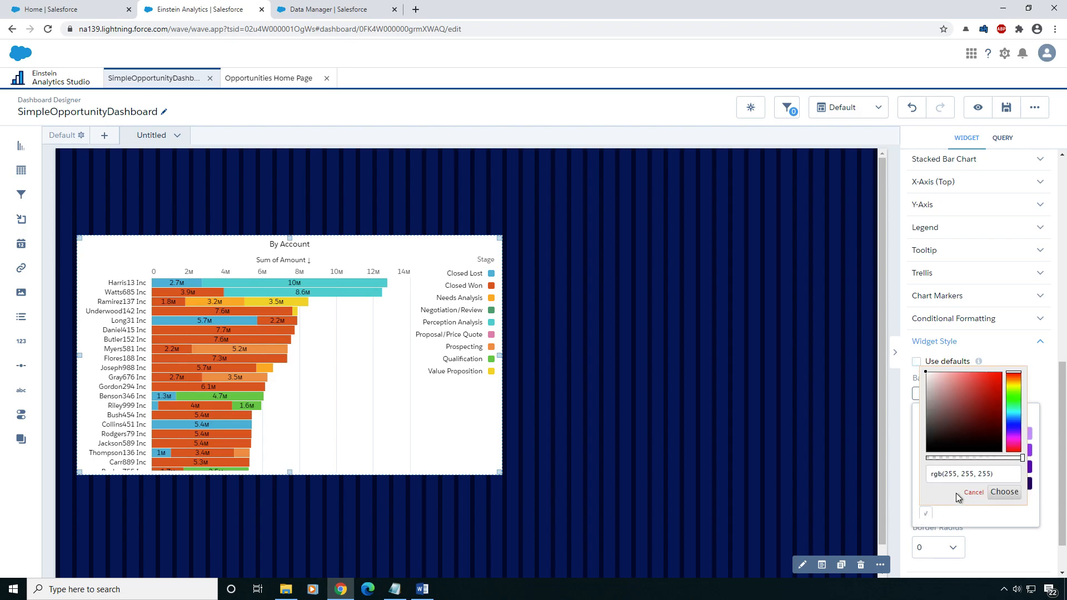
pyautogui.moveTo(995, 477); pyautogui.dragTo(924, 472)
pyautogui.hotkey('ctrl', 'v')
pyautogui.press('Return')
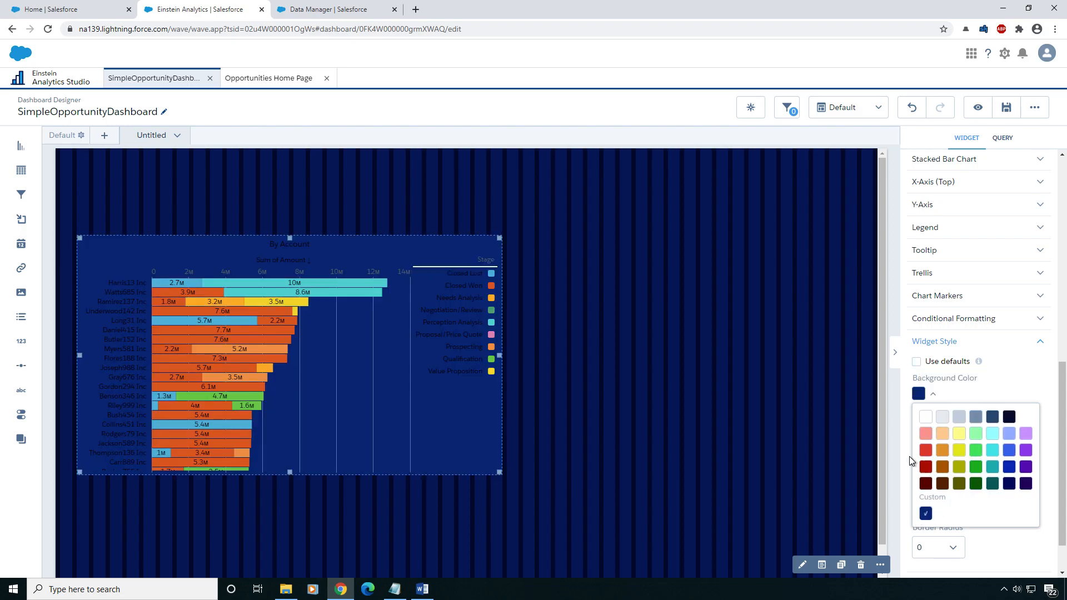
pyautogui.click(1035, 550)
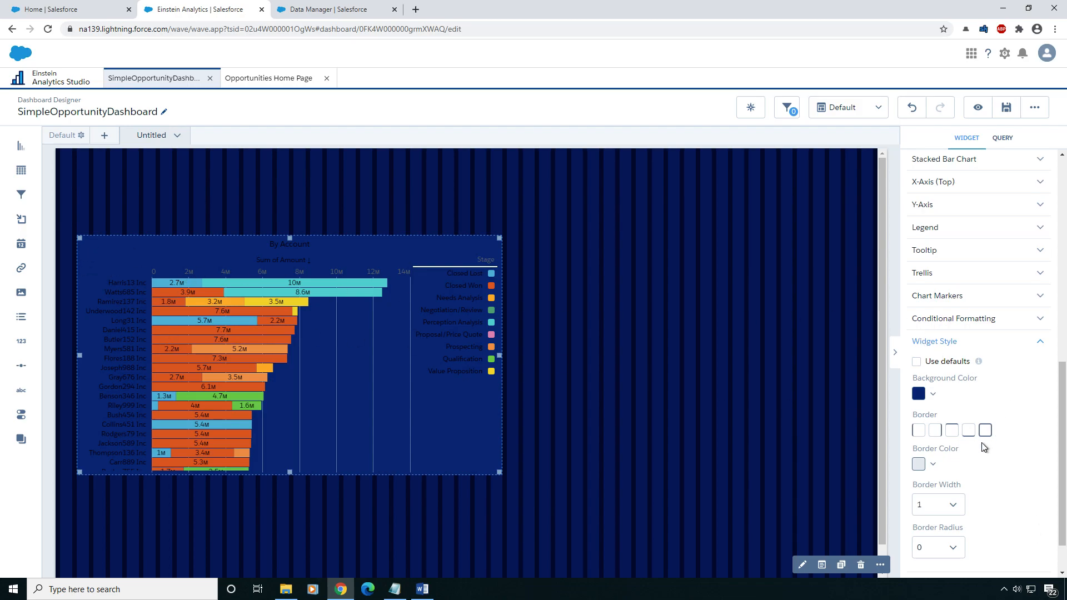
# Step: Apply the Dark theme to the By Account chart
pyautogui.scroll(5, 984, 448)
pyautogui.click(957, 353)
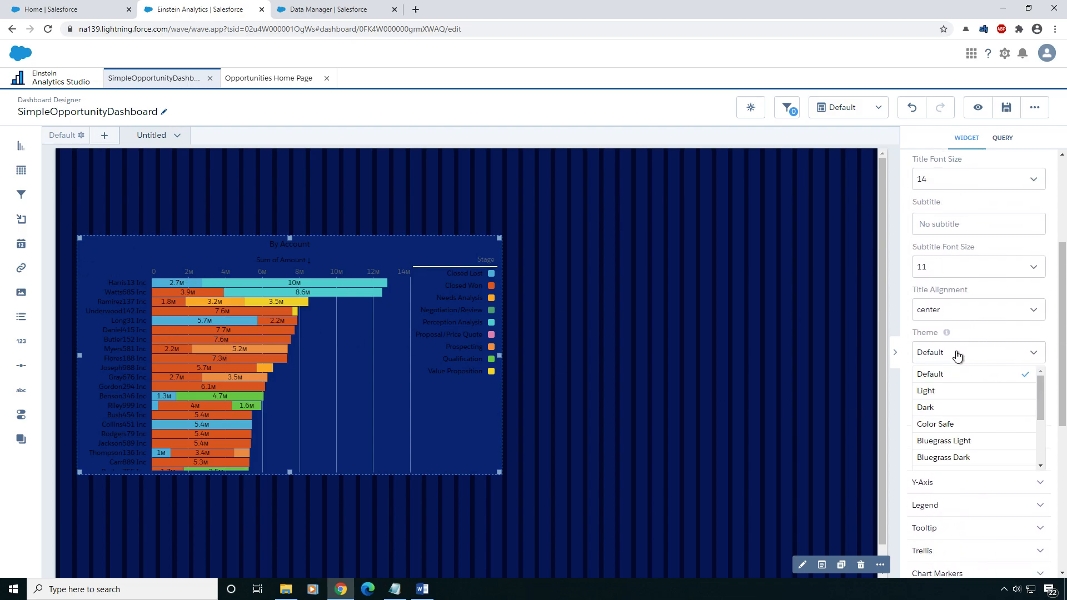
pyautogui.click(966, 410)
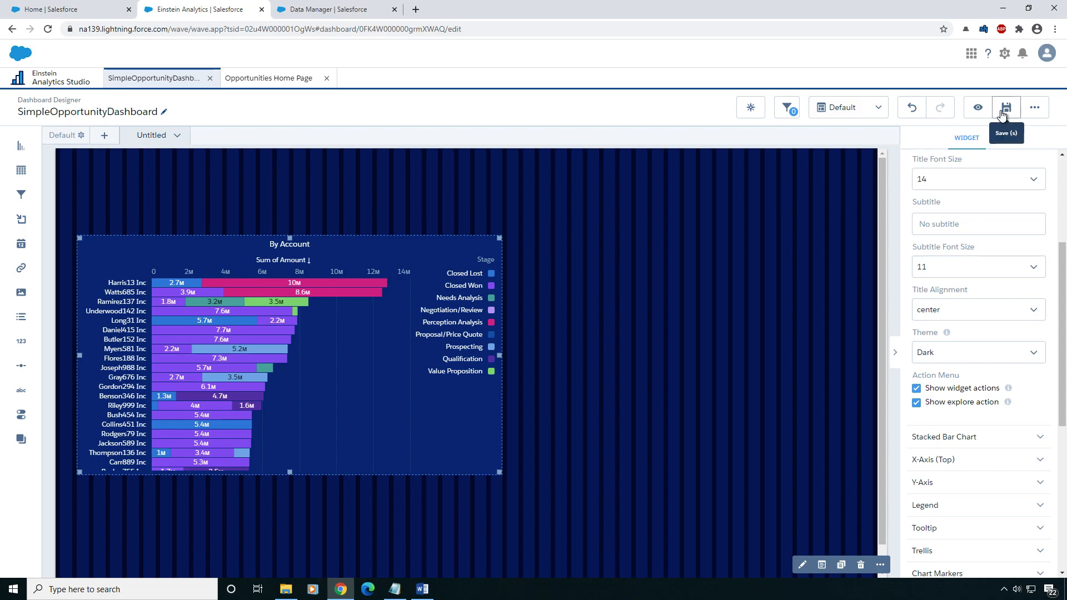
# Step: Check the By Account chart's action menu in preview, then reopen the dashboard for editing and turn off the chart's widget actions
pyautogui.click(978, 108)
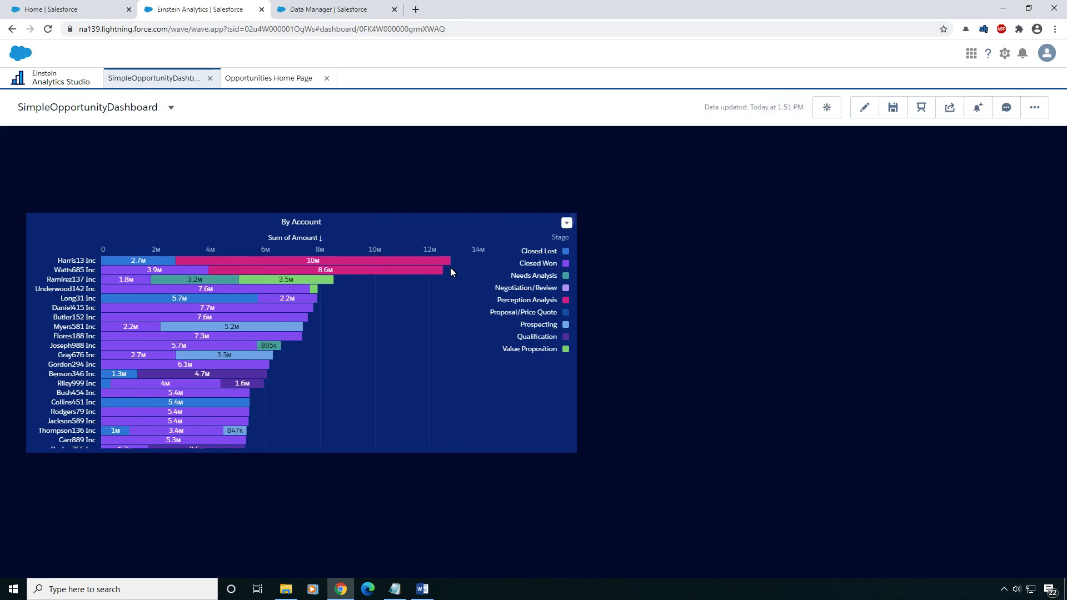
pyautogui.click(566, 222)
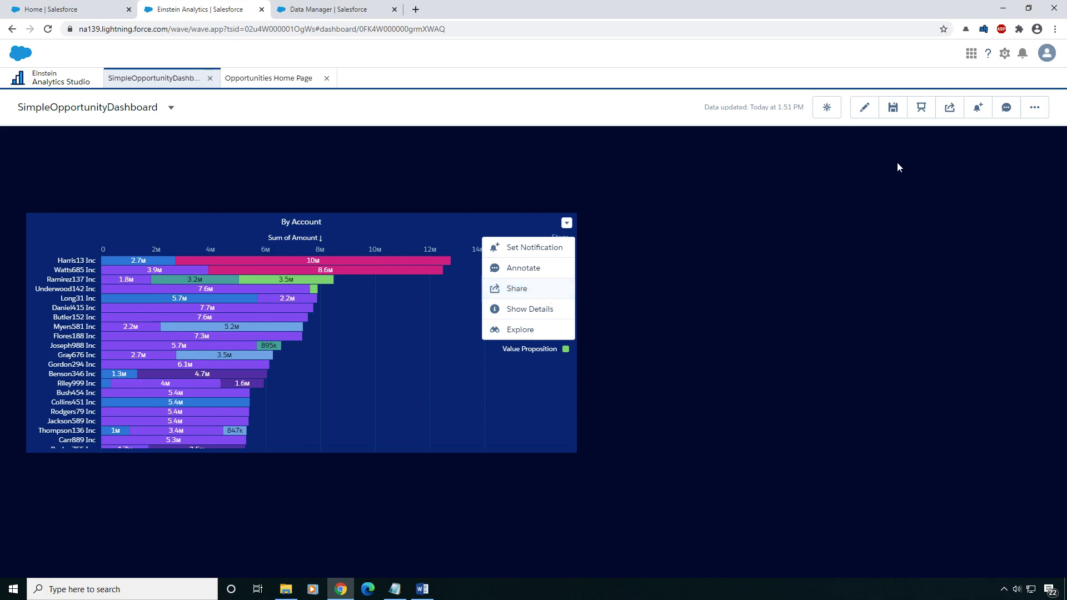
pyautogui.click(862, 108)
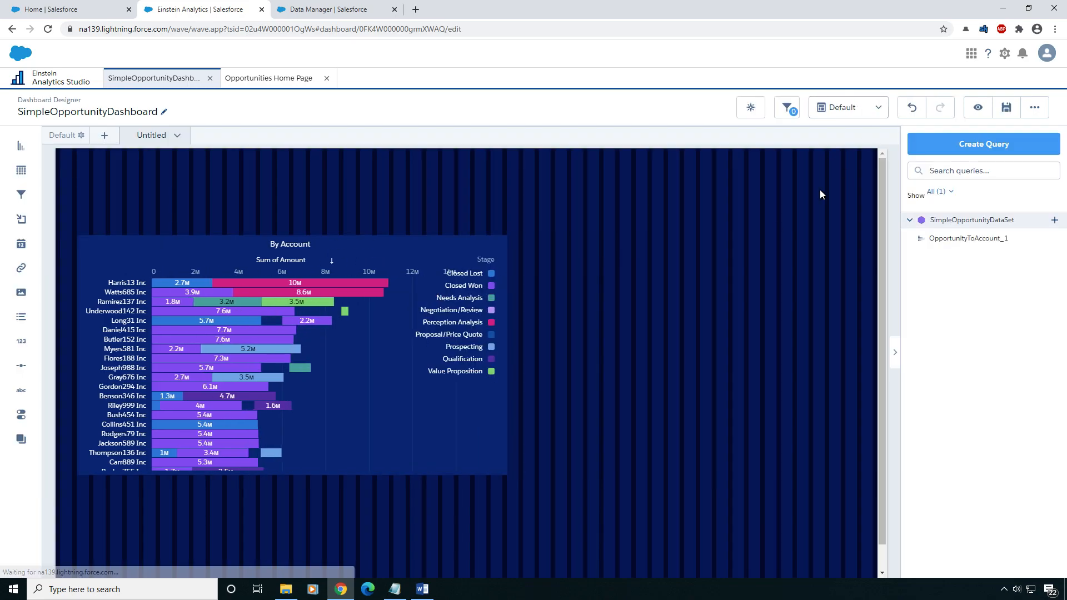
pyautogui.click(427, 286)
pyautogui.scroll(-4, 978, 320)
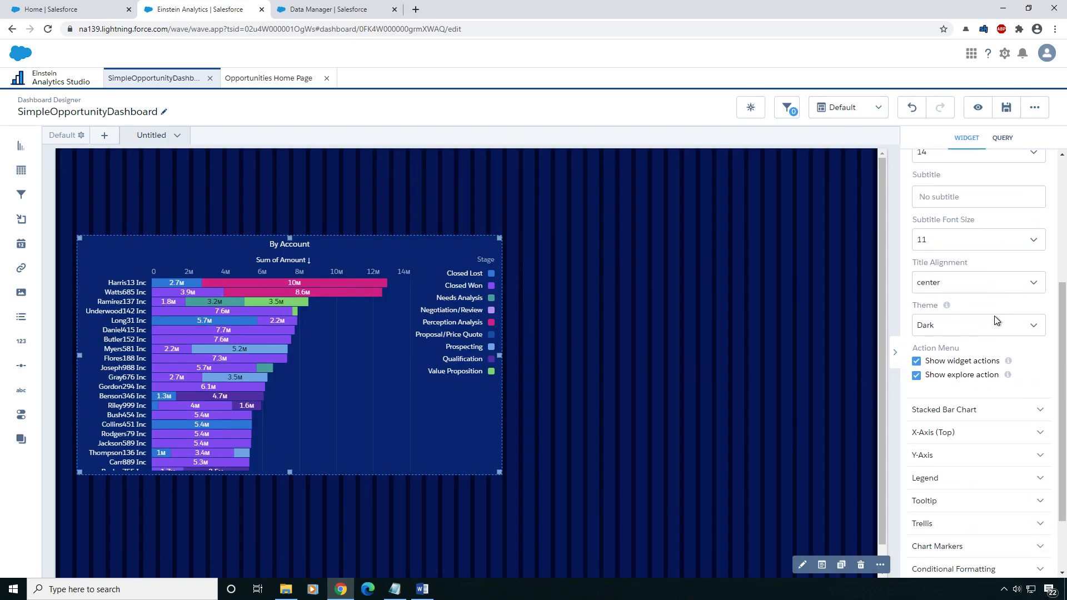
pyautogui.click(917, 361)
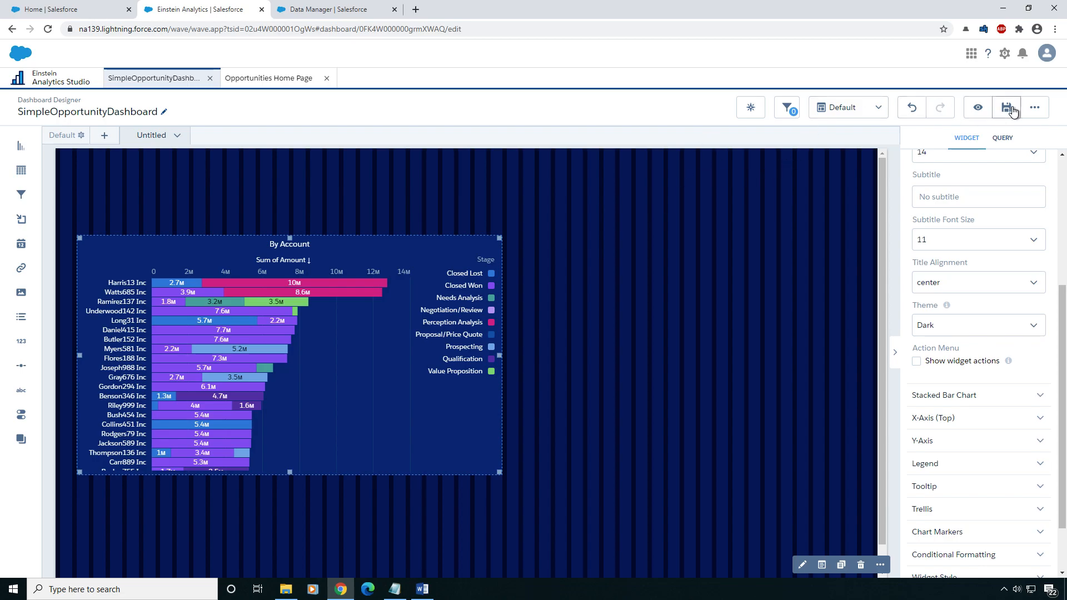
# Step: Preview SimpleOpportunityDashboard and compare its By Account chart with the one on Opportunities Home Page
pyautogui.click(978, 108)
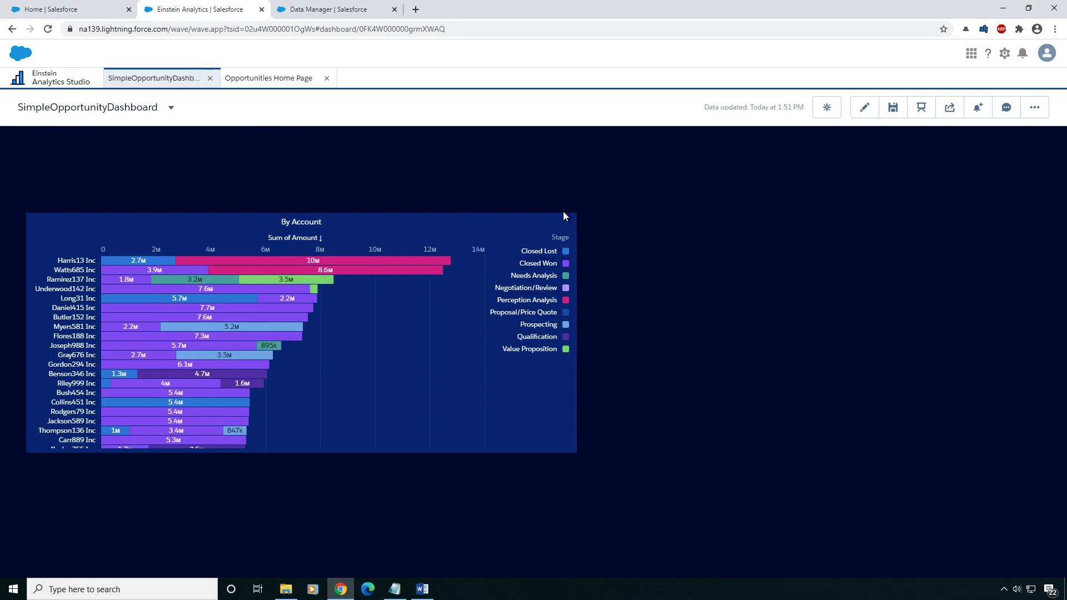
pyautogui.click(273, 78)
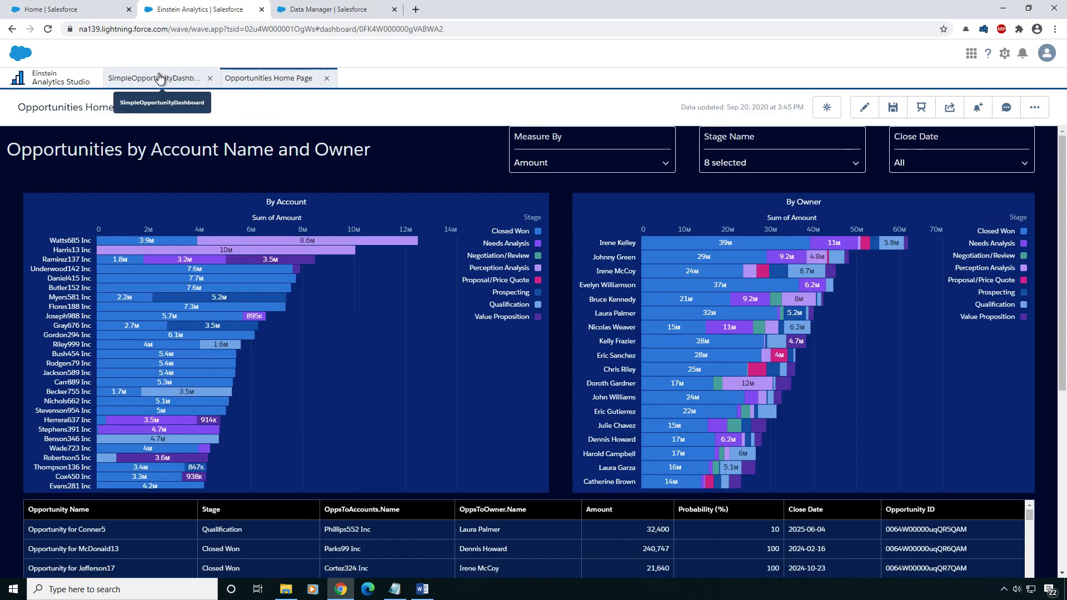
pyautogui.click(160, 77)
pyautogui.click(247, 76)
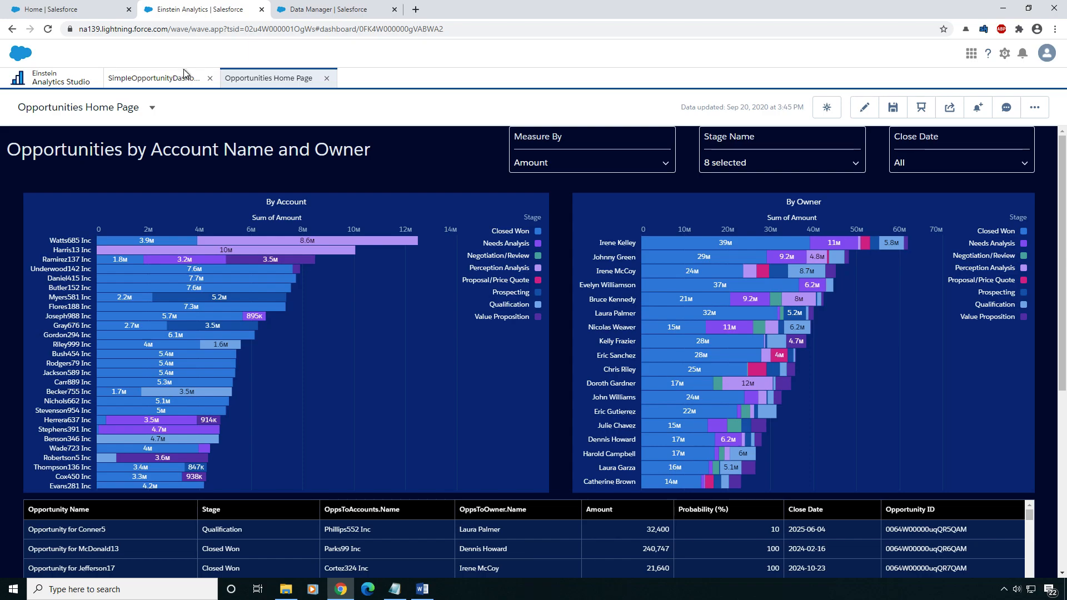
pyautogui.click(181, 70)
# Step: Reopen the dashboard for editing, move the By Account chart slightly up, make it taller to fit more accounts, and save the dashboard in SimpleDashboardDemoApp
pyautogui.click(873, 108)
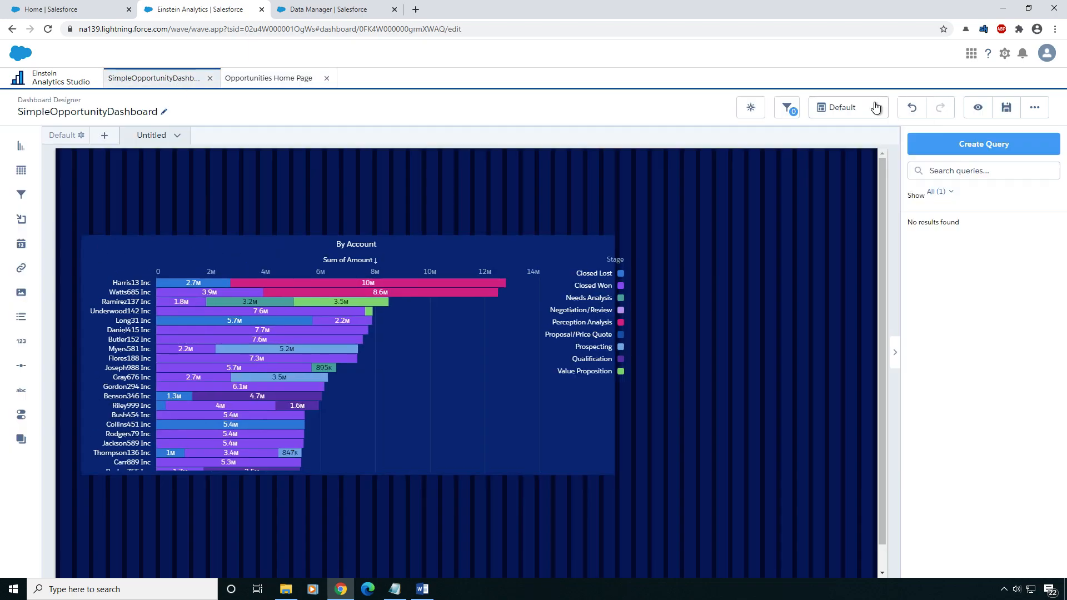
pyautogui.click(378, 312)
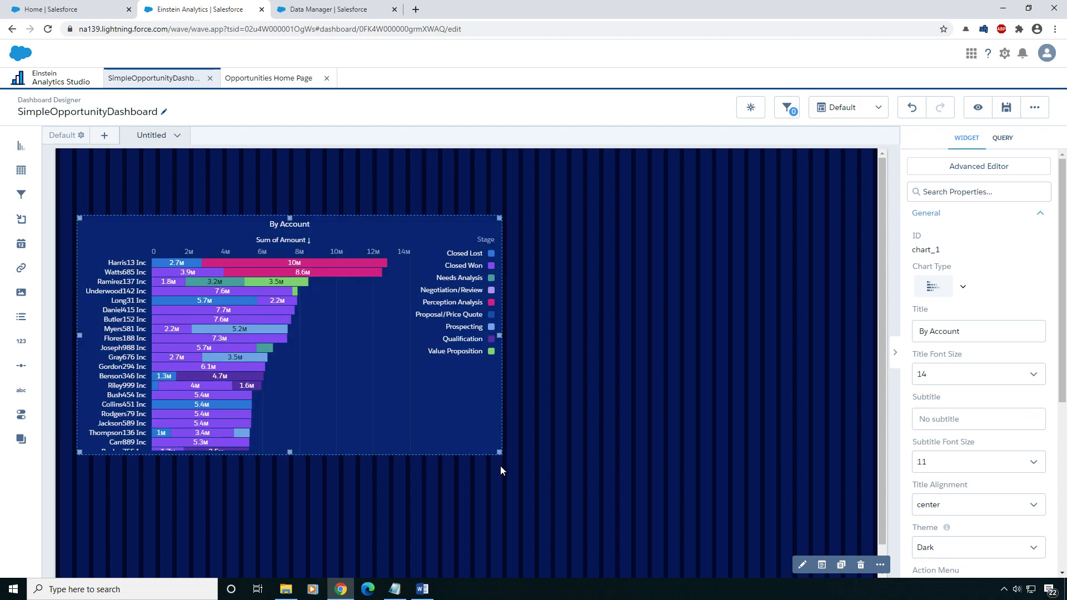
pyautogui.moveTo(290, 452); pyautogui.dragTo(293, 533)
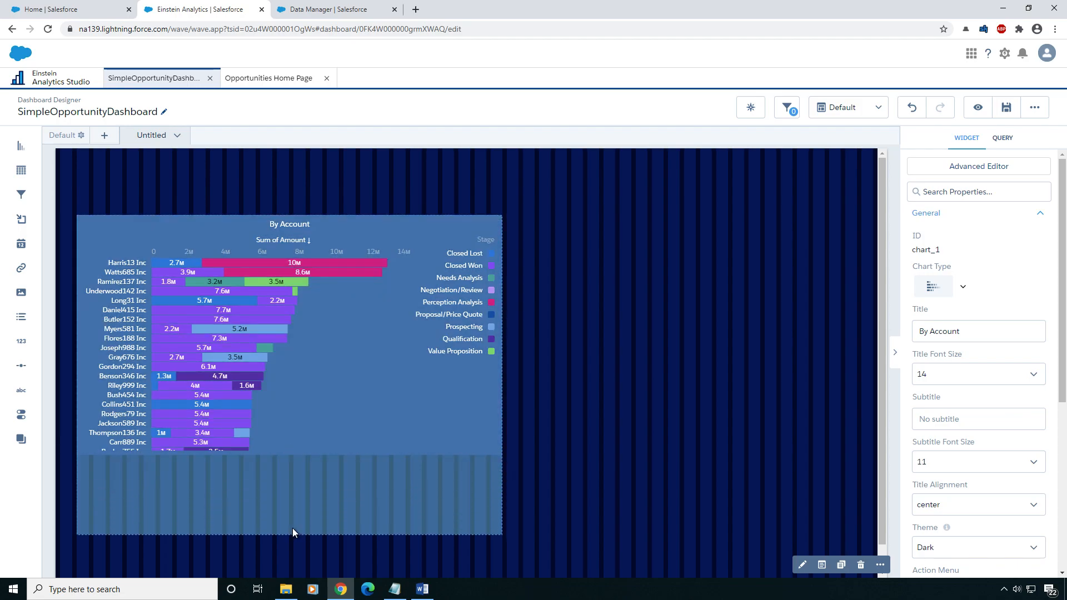
pyautogui.click(658, 371)
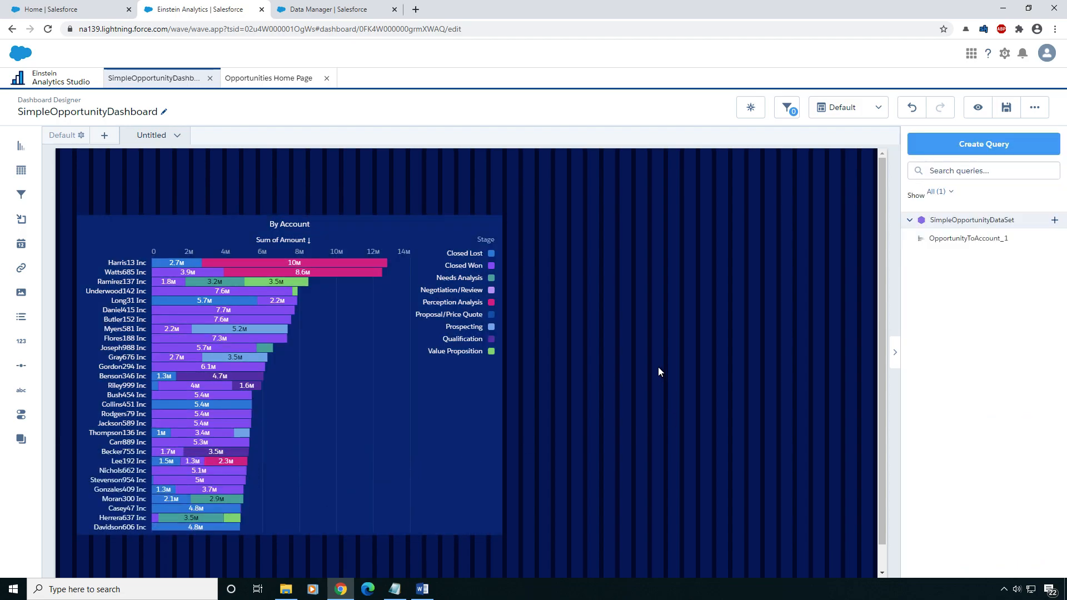
pyautogui.click(1006, 109)
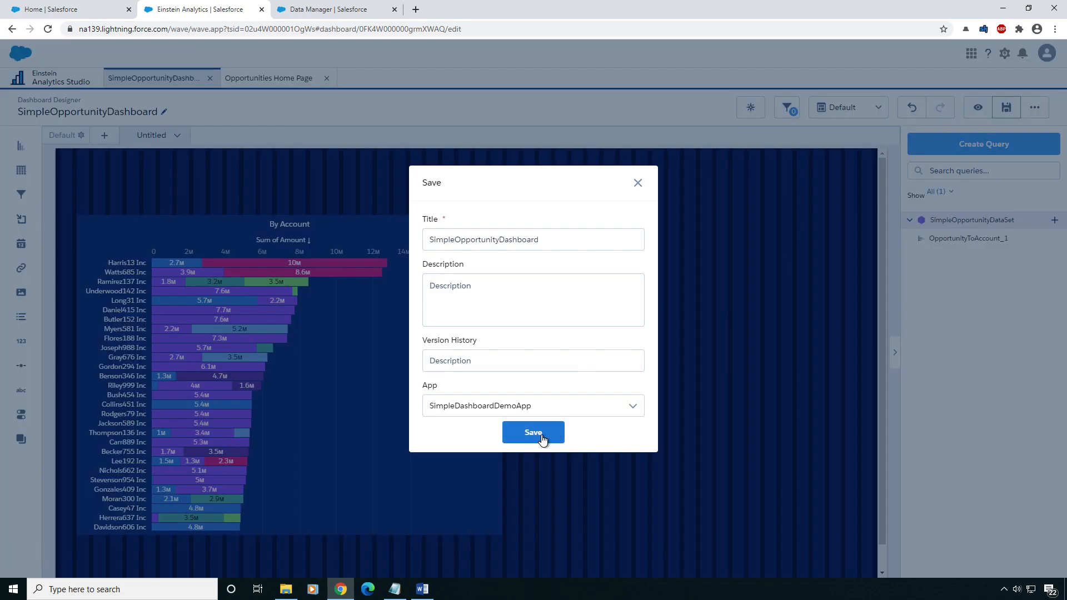
pyautogui.click(547, 434)
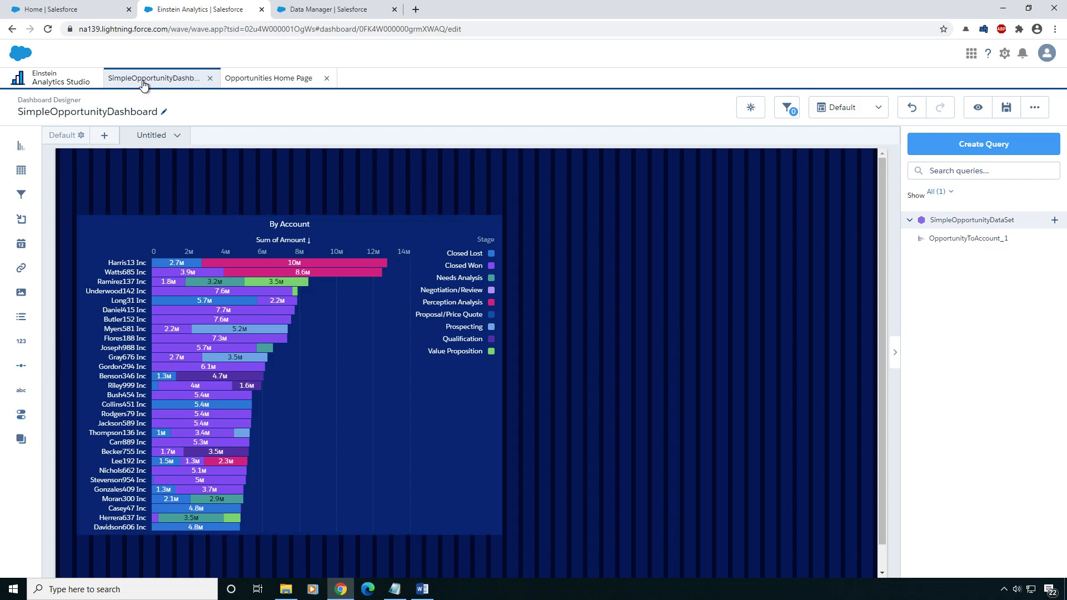
# Step: Check the filter lists on Opportunities Home Page, then add and enlarge a List widget above and to the right of the By Account chart
pyautogui.click(256, 78)
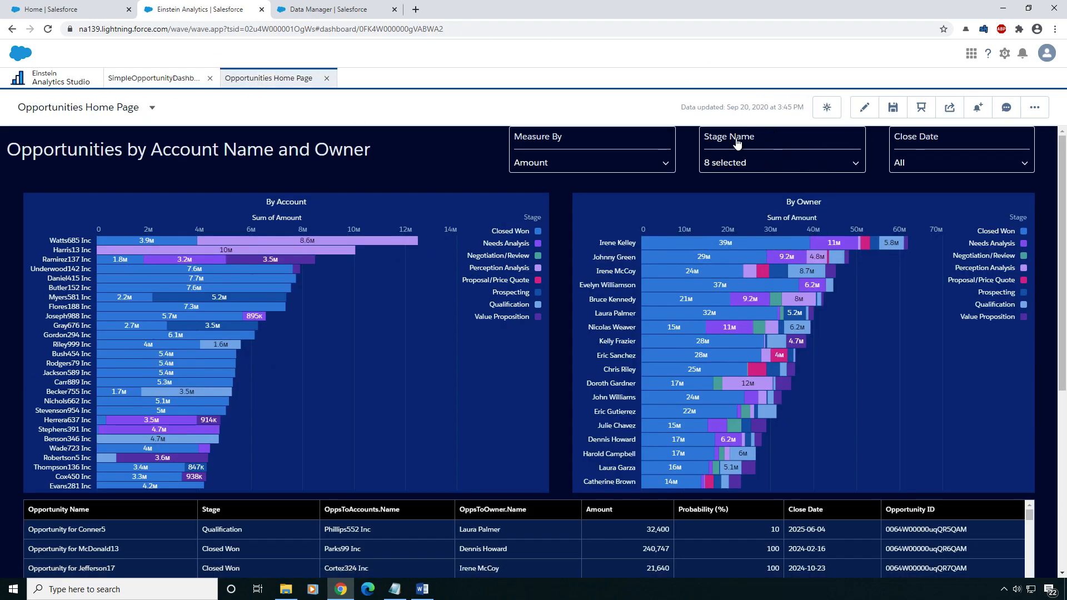
pyautogui.click(161, 80)
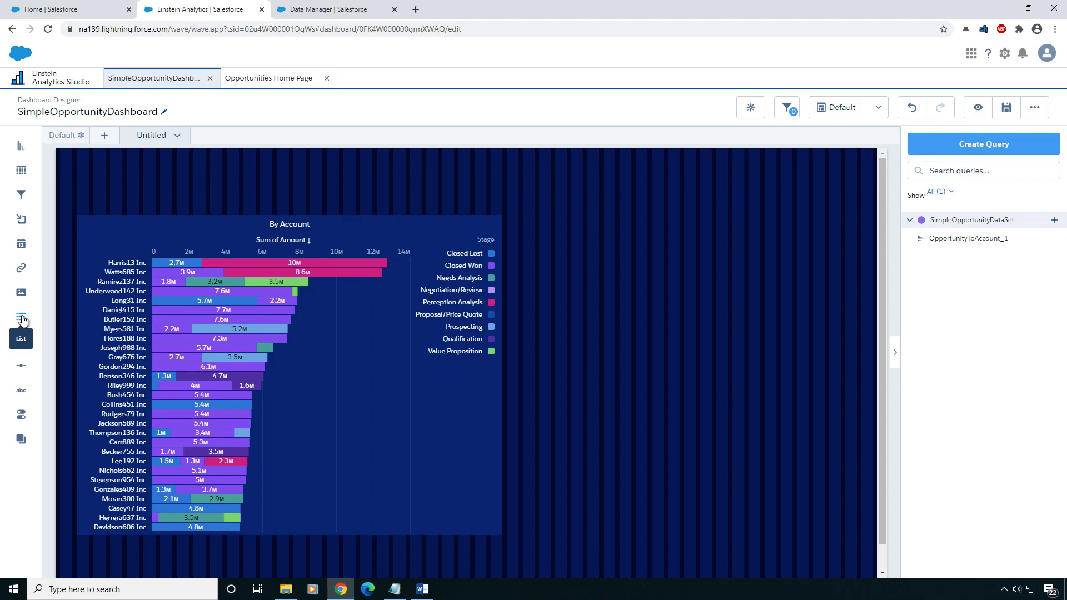
pyautogui.moveTo(22, 320); pyautogui.dragTo(604, 158)
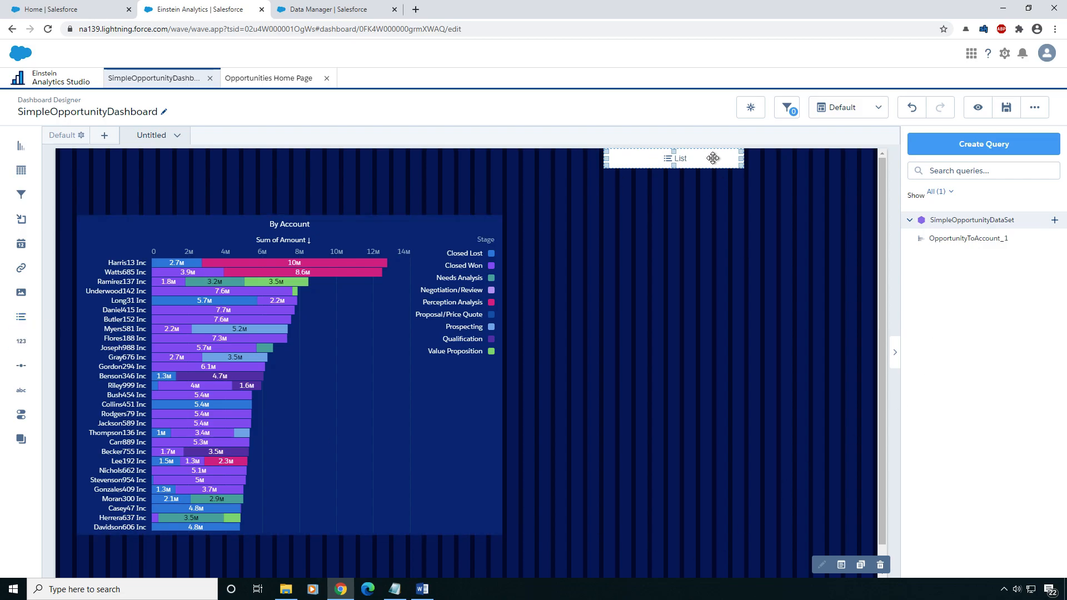
pyautogui.moveTo(675, 163); pyautogui.dragTo(714, 201)
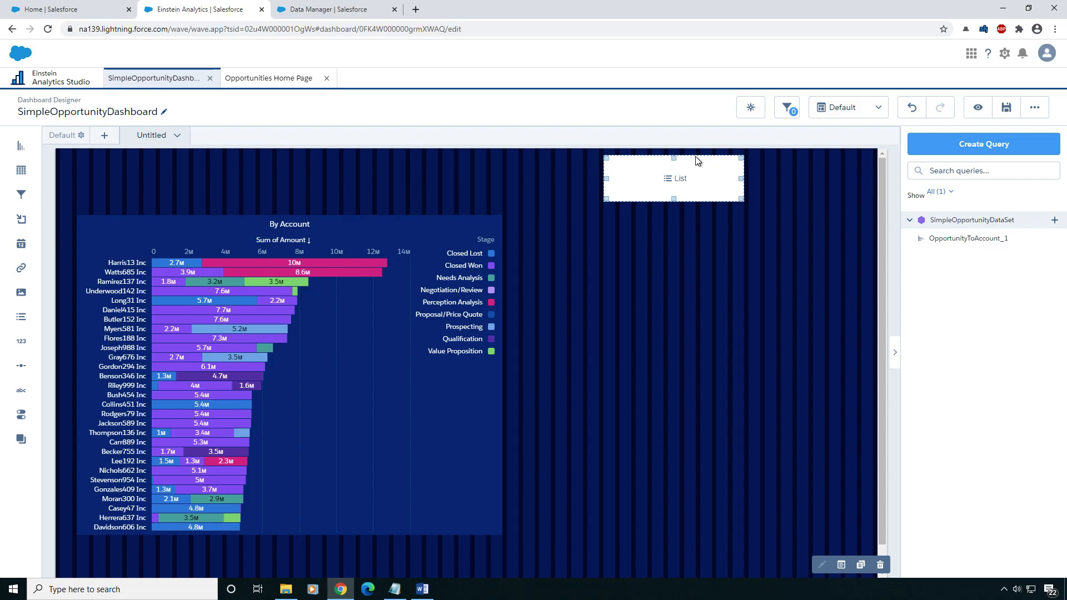
# Step: Create the list from the Stage field of SimpleOpportunityDataSet and turn off its widget actions
pyautogui.click(675, 181)
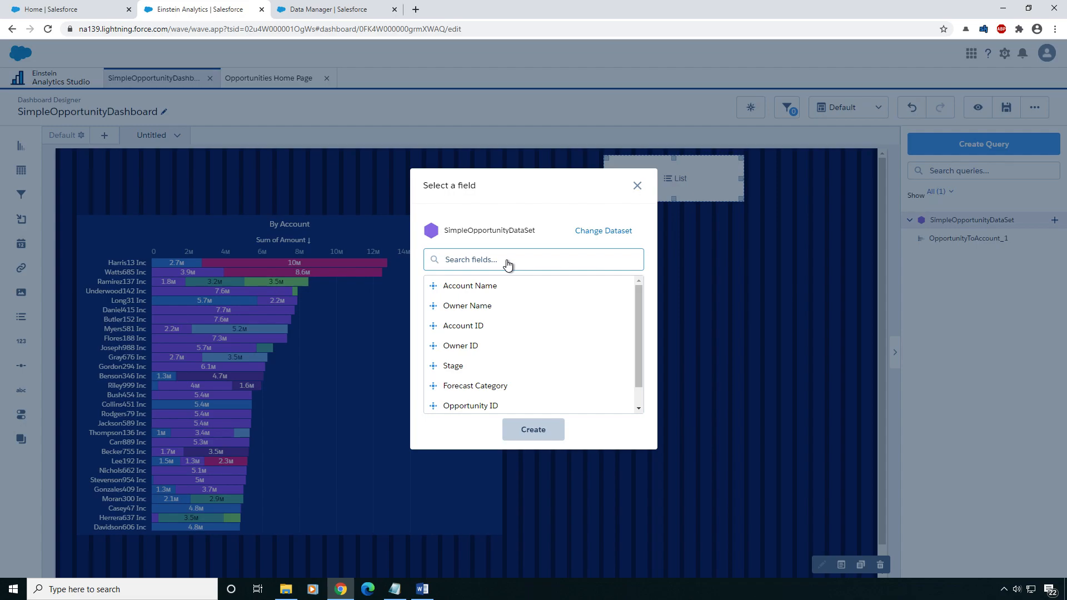
pyautogui.write('stag')
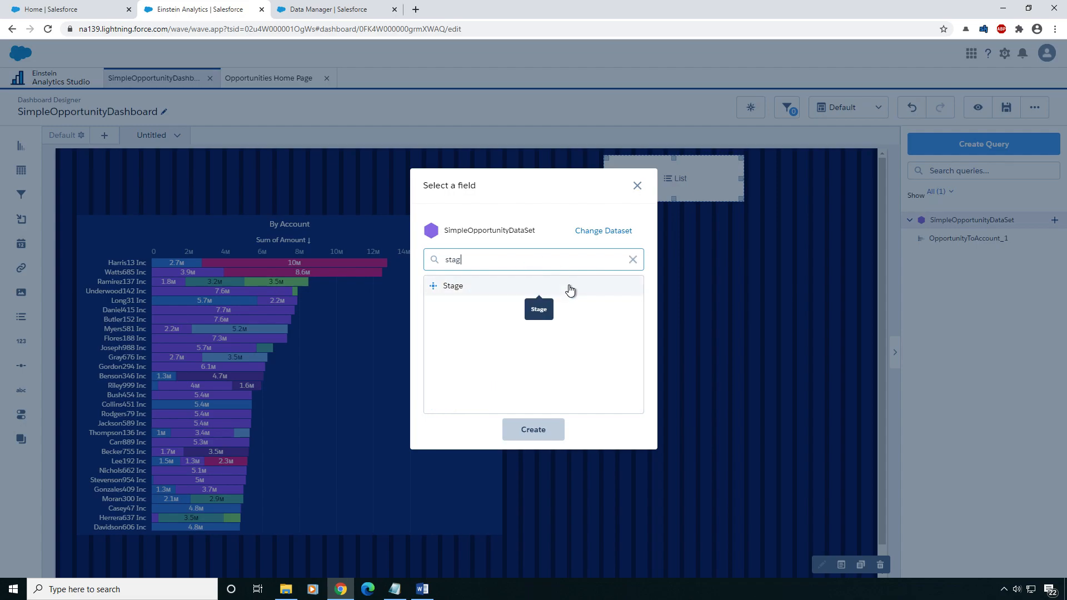
pyautogui.click(483, 290)
pyautogui.click(581, 432)
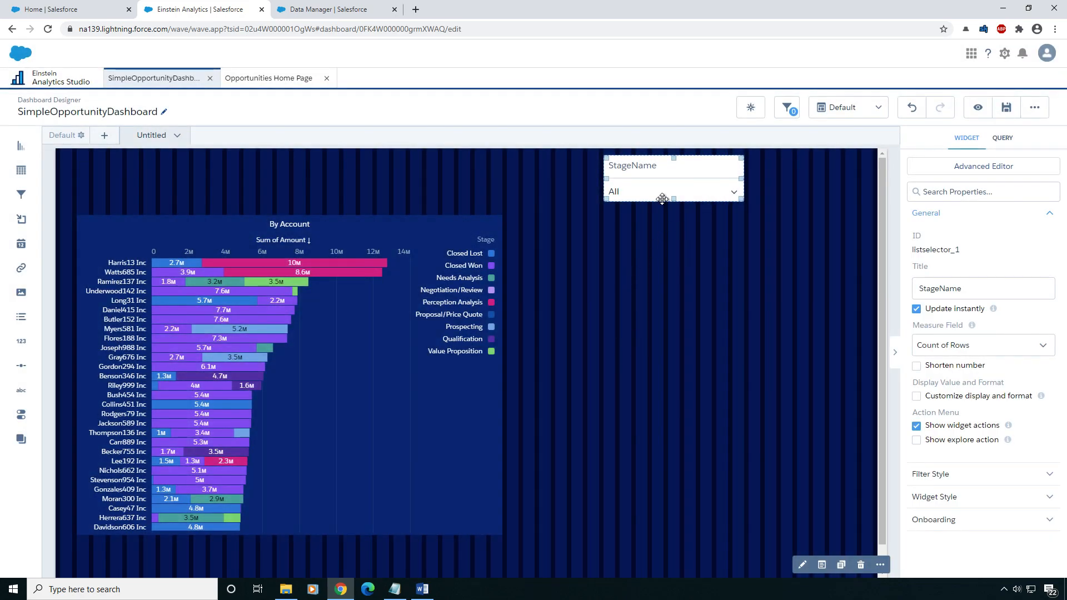
pyautogui.click(916, 426)
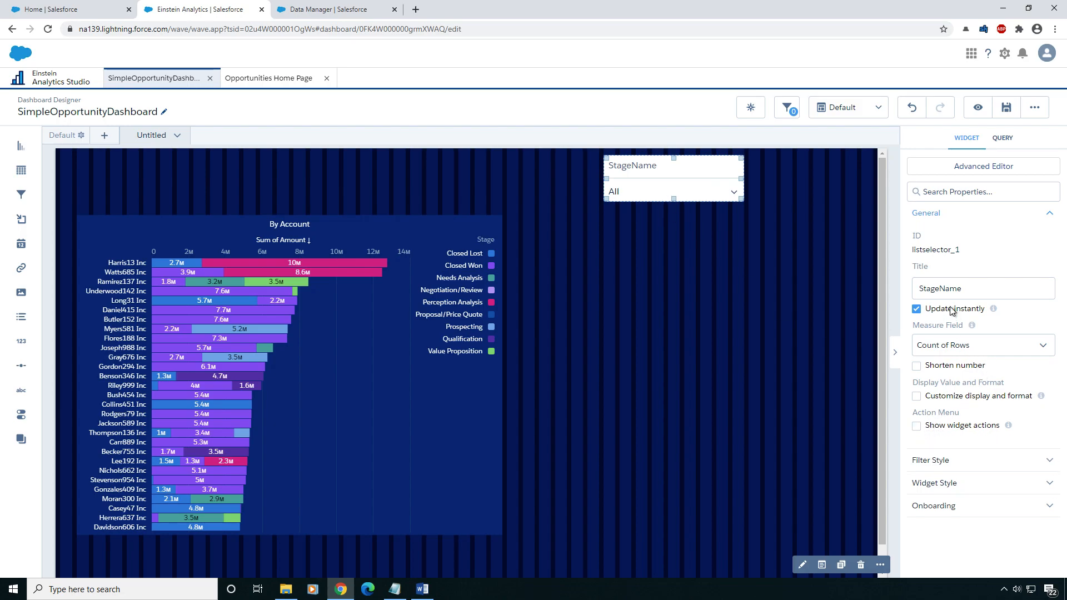
# Step: Set the StageName list's widget background to a custom near-black colour, using the colour value copied from the Word document
pyautogui.click(938, 484)
pyautogui.scroll(-2, 937, 480)
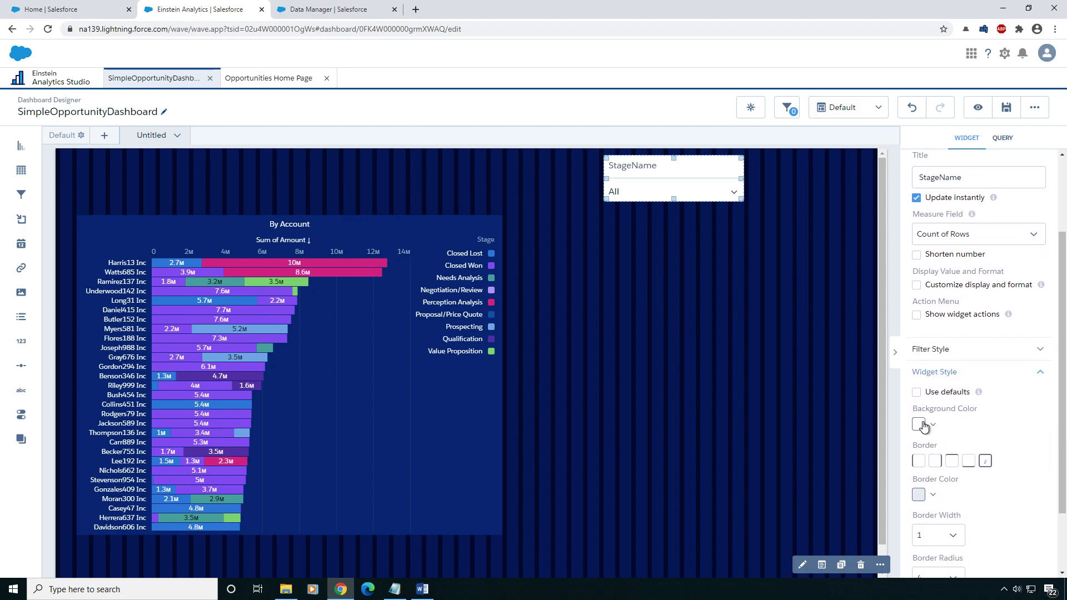
pyautogui.click(919, 425)
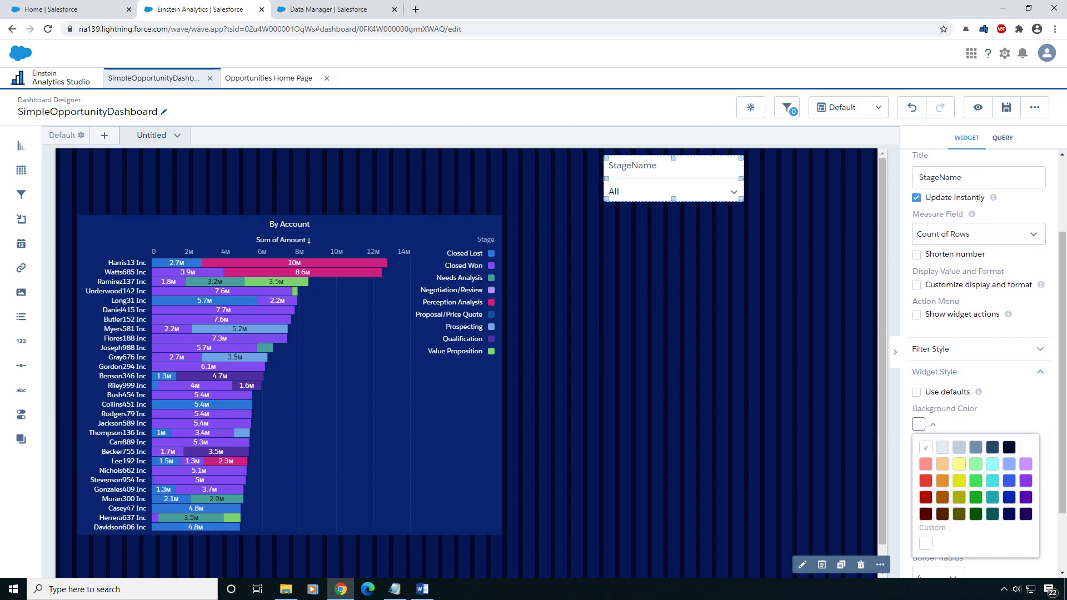
pyautogui.hotkey('alt', 'Tab')
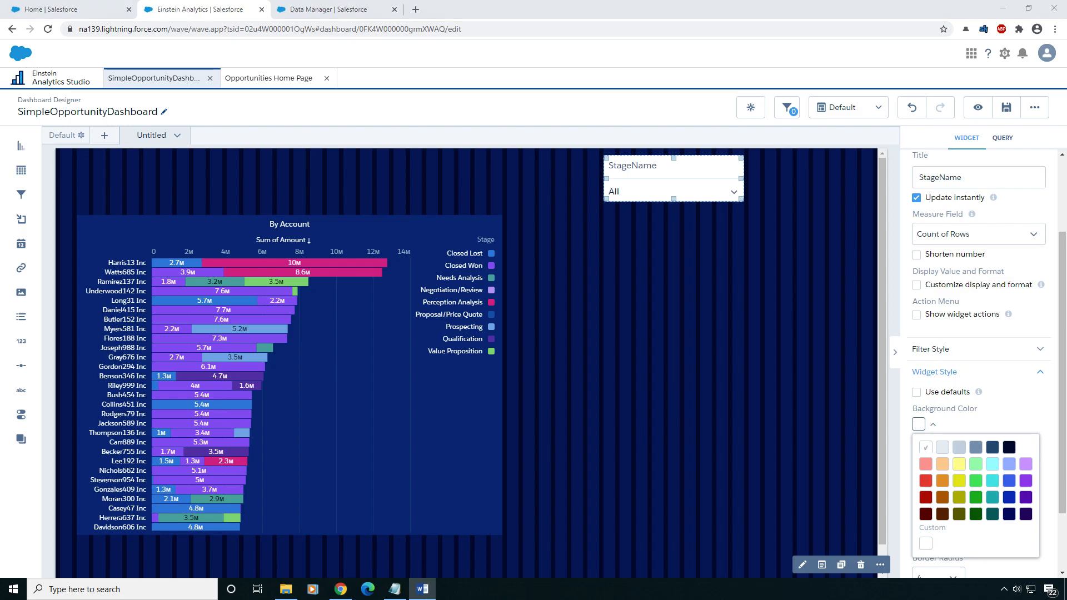
pyautogui.click(925, 544)
pyautogui.moveTo(993, 505); pyautogui.dragTo(941, 504)
pyautogui.hotkey('ctrl', 'v')
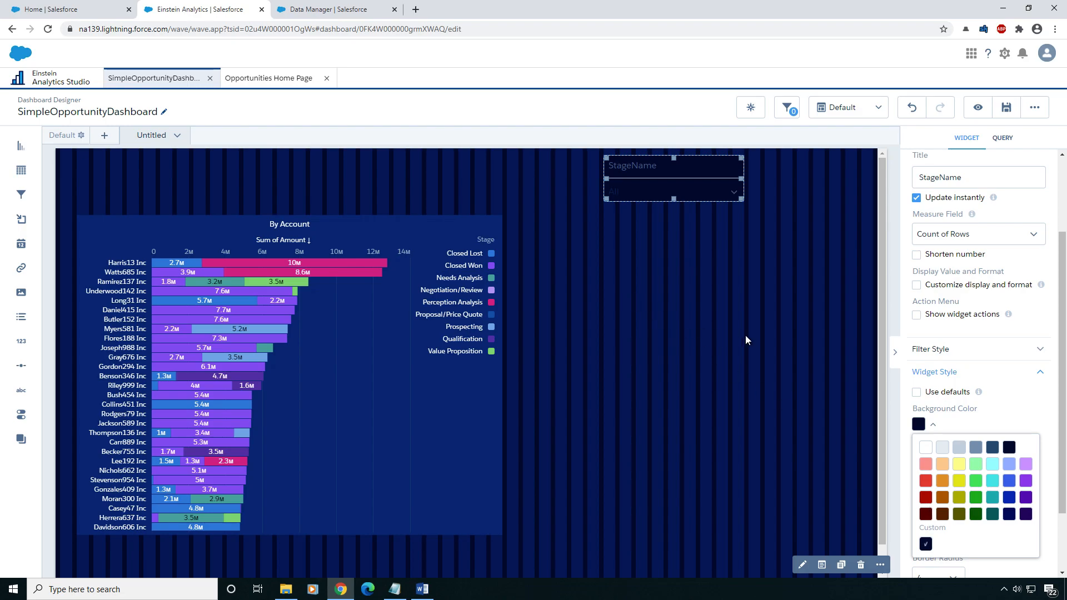
# Step: Set the StageName list's field text colour to light grey and its value text colour to white
pyautogui.click(1015, 410)
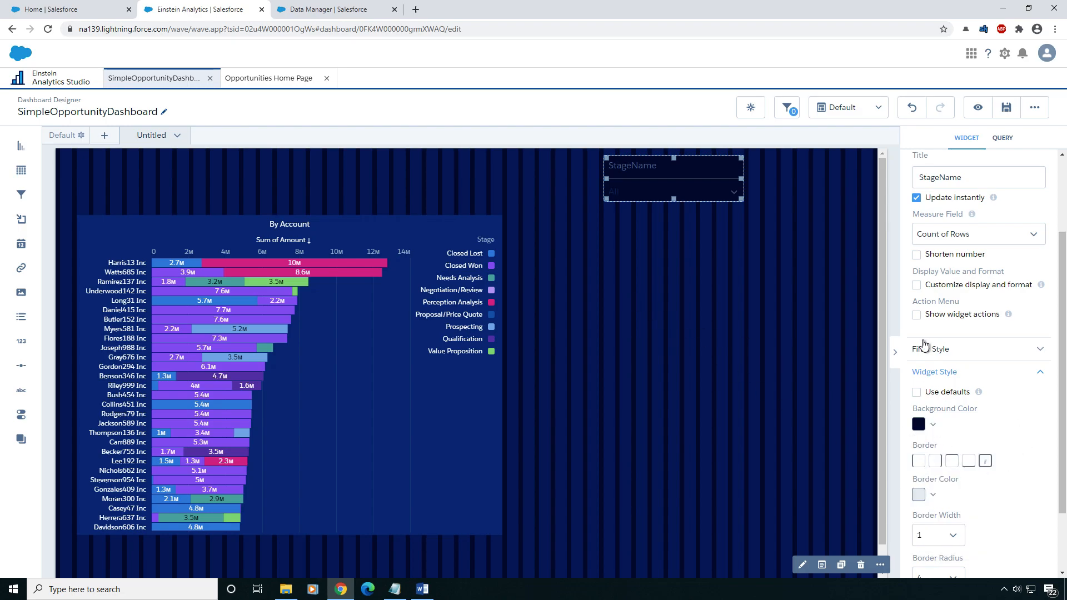
pyautogui.click(940, 350)
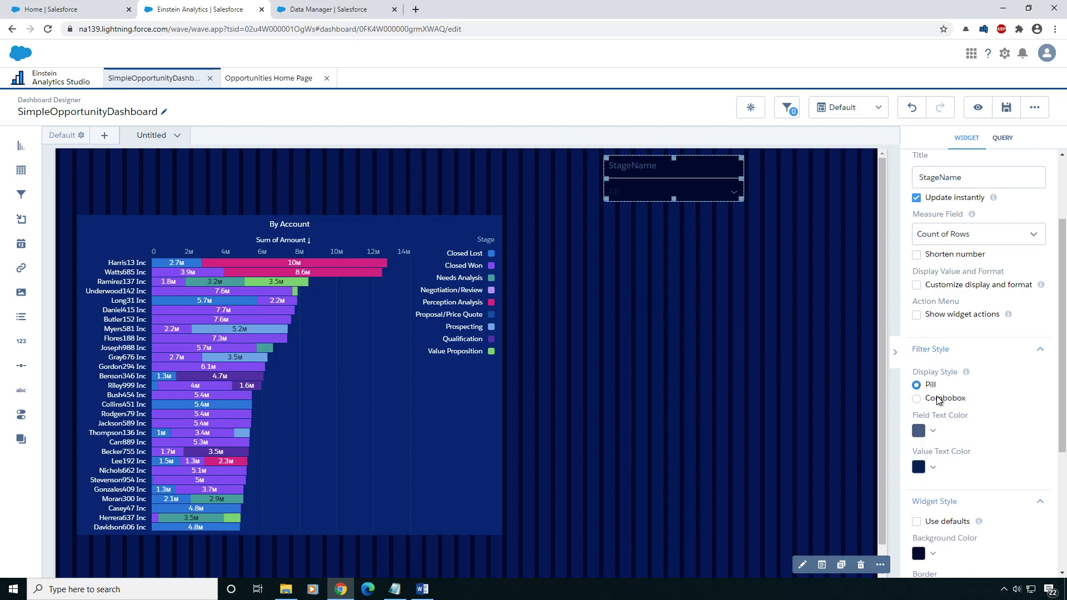
pyautogui.click(918, 431)
pyautogui.click(940, 455)
pyautogui.scroll(-1, 956, 422)
pyautogui.click(921, 412)
pyautogui.click(931, 432)
pyautogui.click(1040, 377)
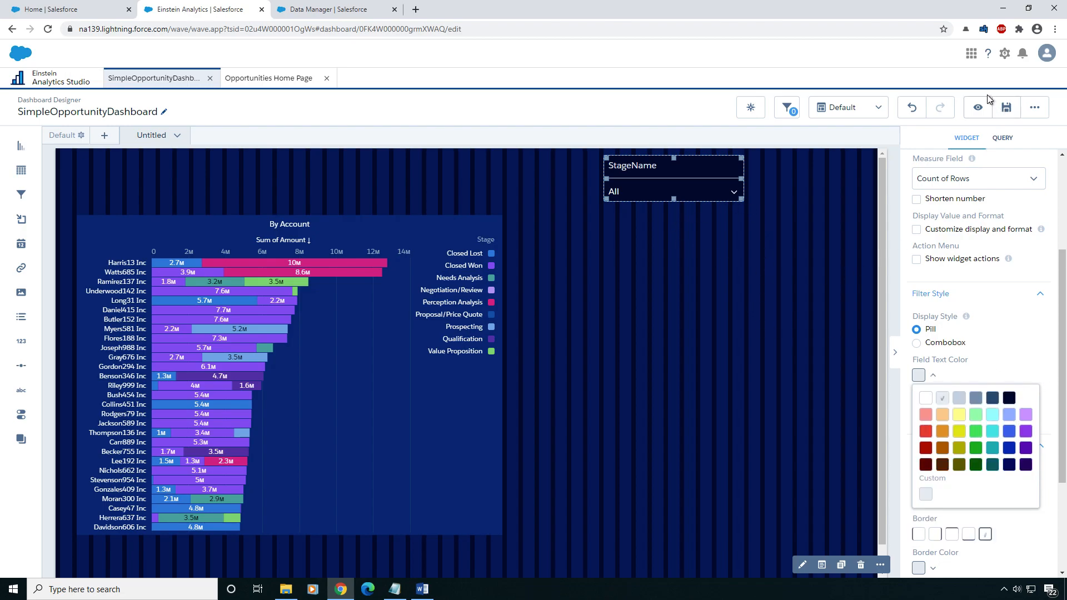
# Step: Preview the dashboard and test the StageName filter with Closed Won and Negotiation/Review, clearing the selection at the end
pyautogui.click(978, 107)
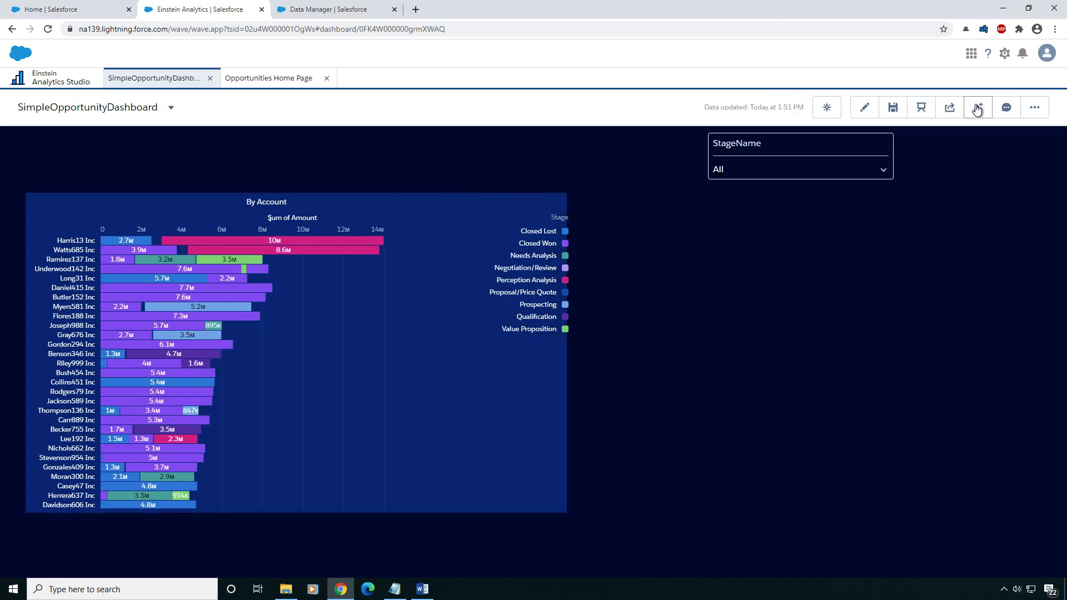
pyautogui.click(763, 172)
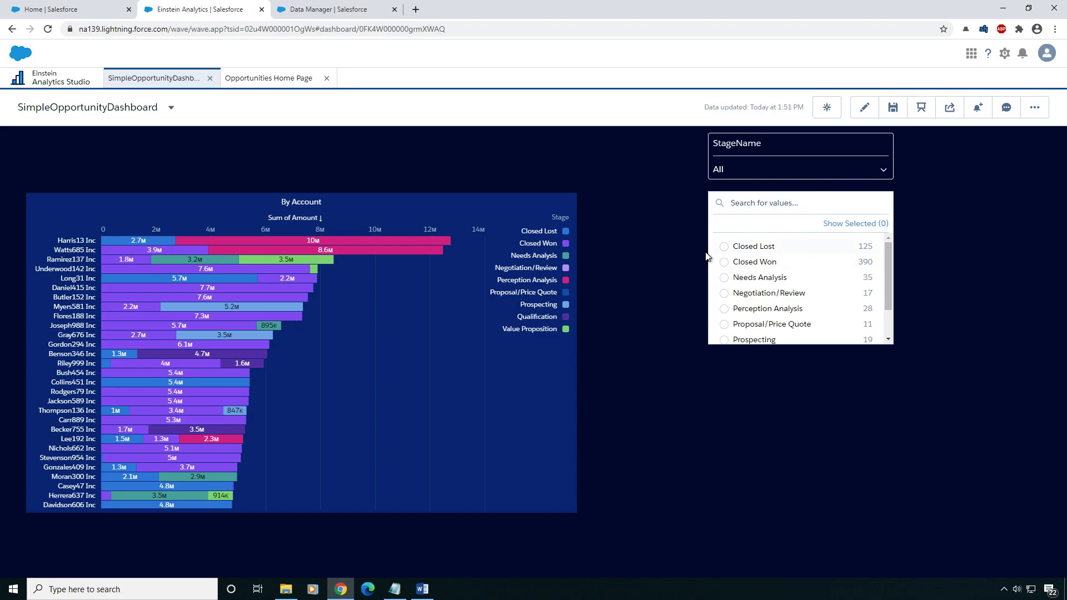
pyautogui.click(753, 263)
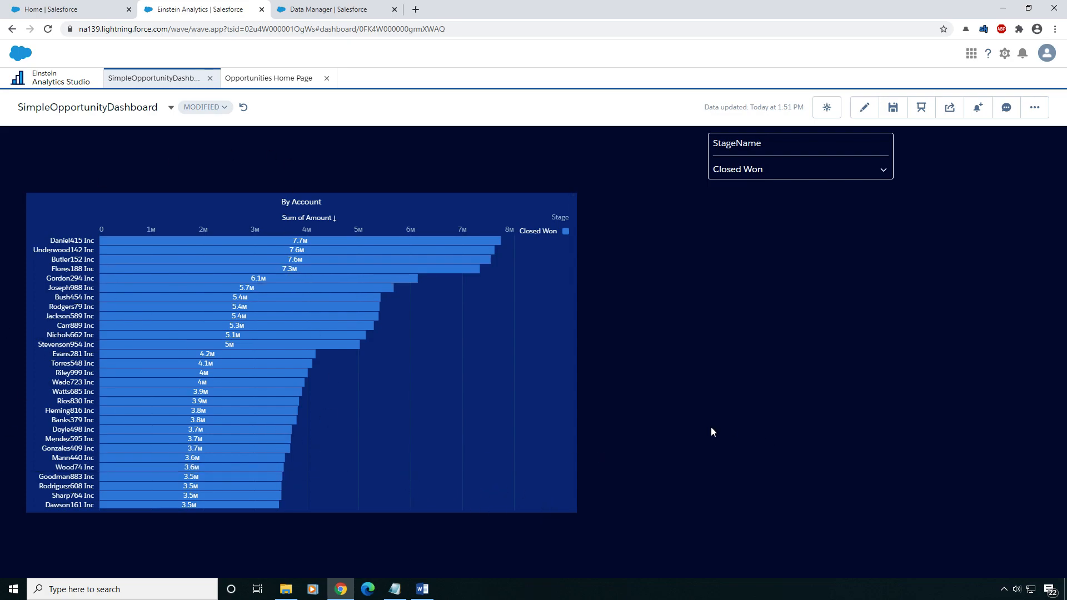
pyautogui.click(777, 168)
pyautogui.click(747, 347)
pyautogui.click(776, 169)
pyautogui.click(757, 295)
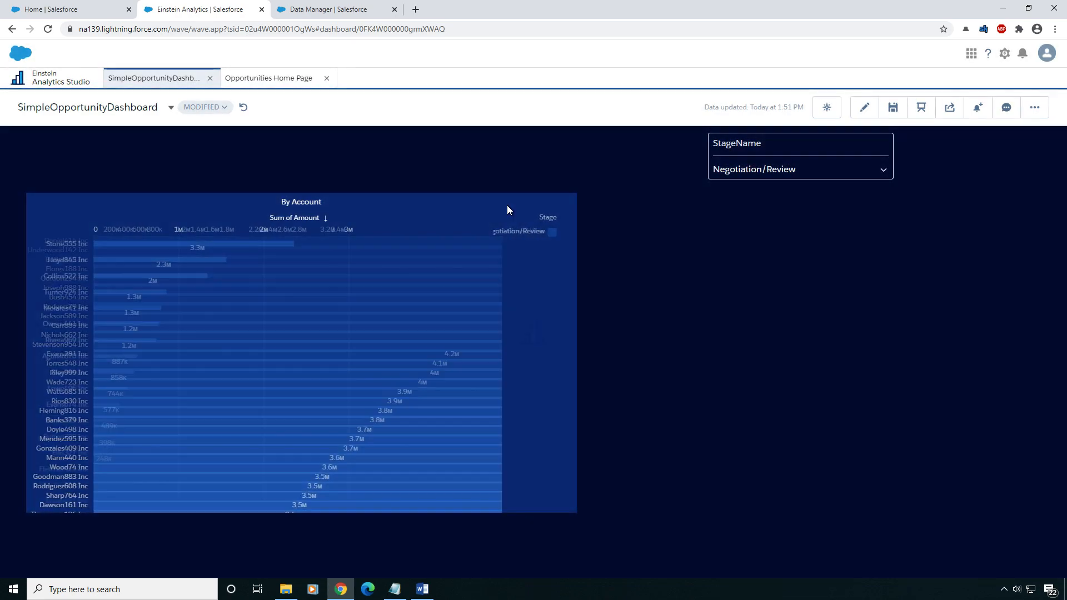
pyautogui.click(785, 168)
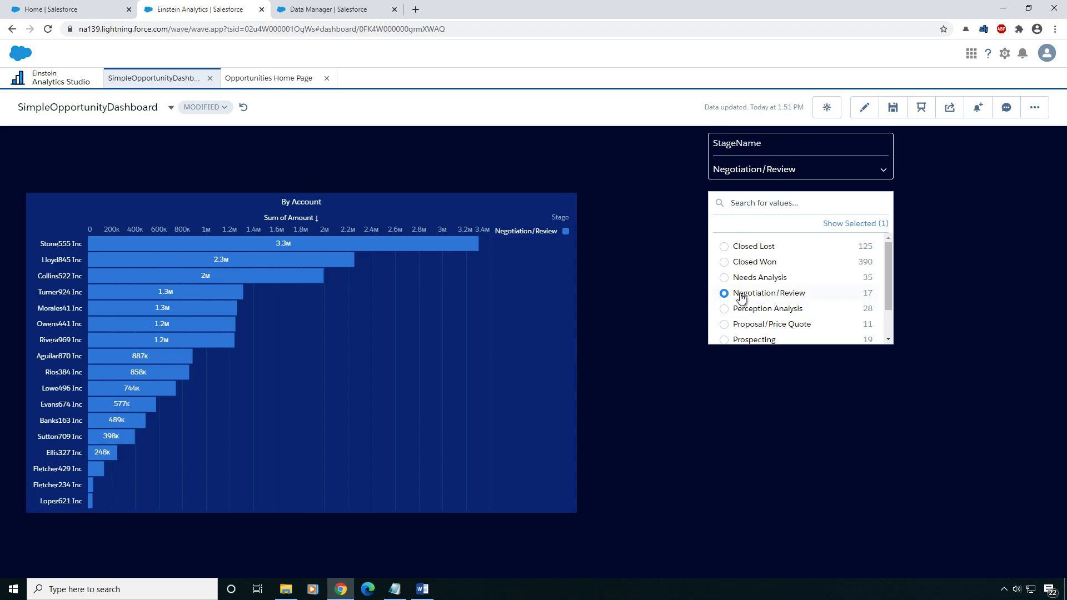
pyautogui.click(738, 294)
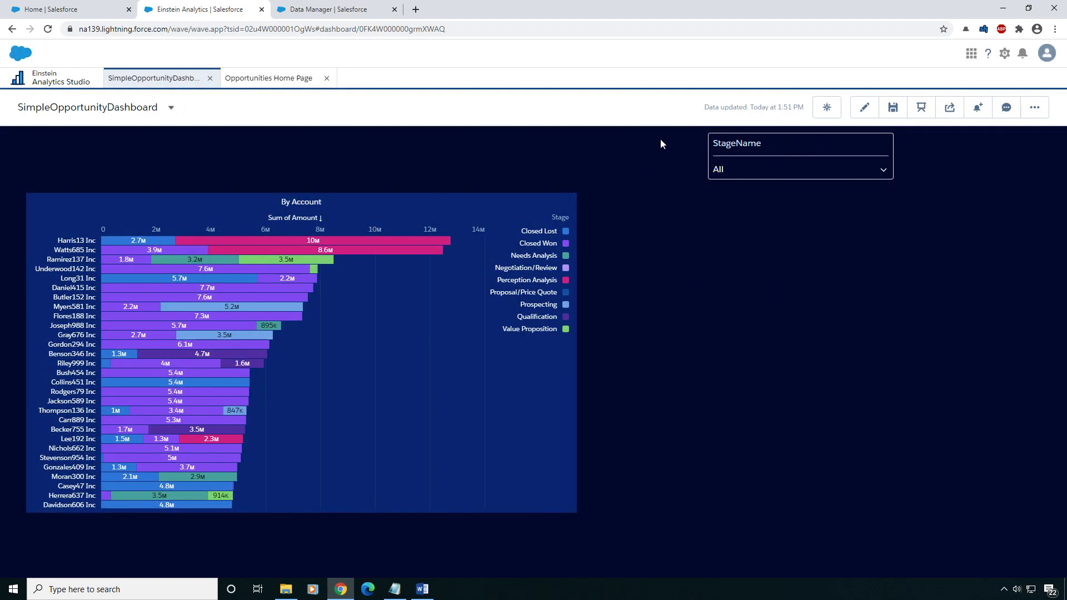
# Step: Examine the StageName values unfiltered and with Butler152 Inc's bar selected in the By Account chart, and clear the bar selection
pyautogui.click(750, 170)
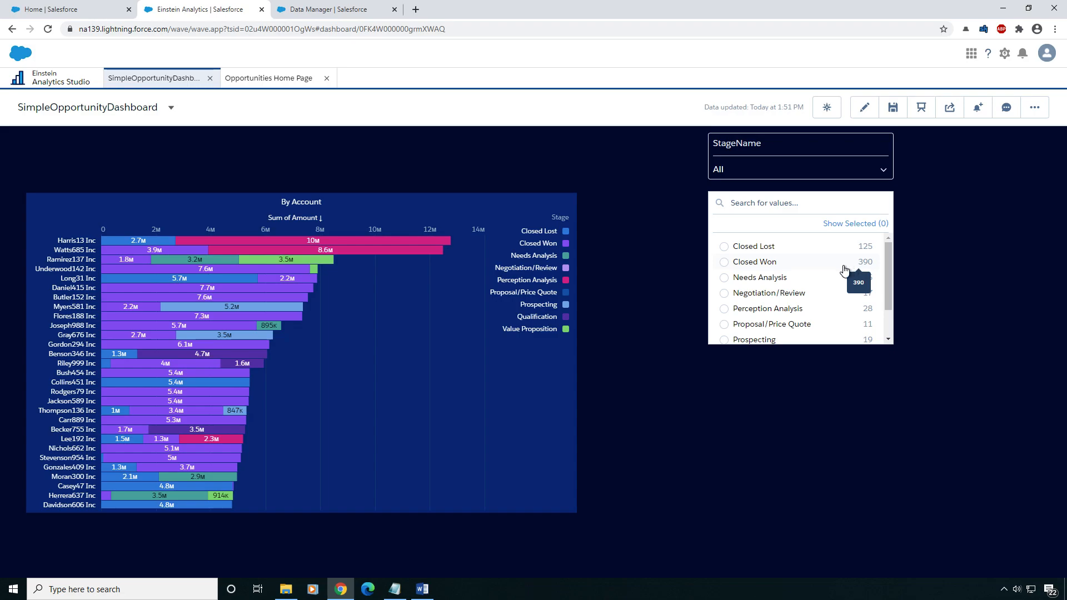
pyautogui.click(165, 298)
pyautogui.click(858, 167)
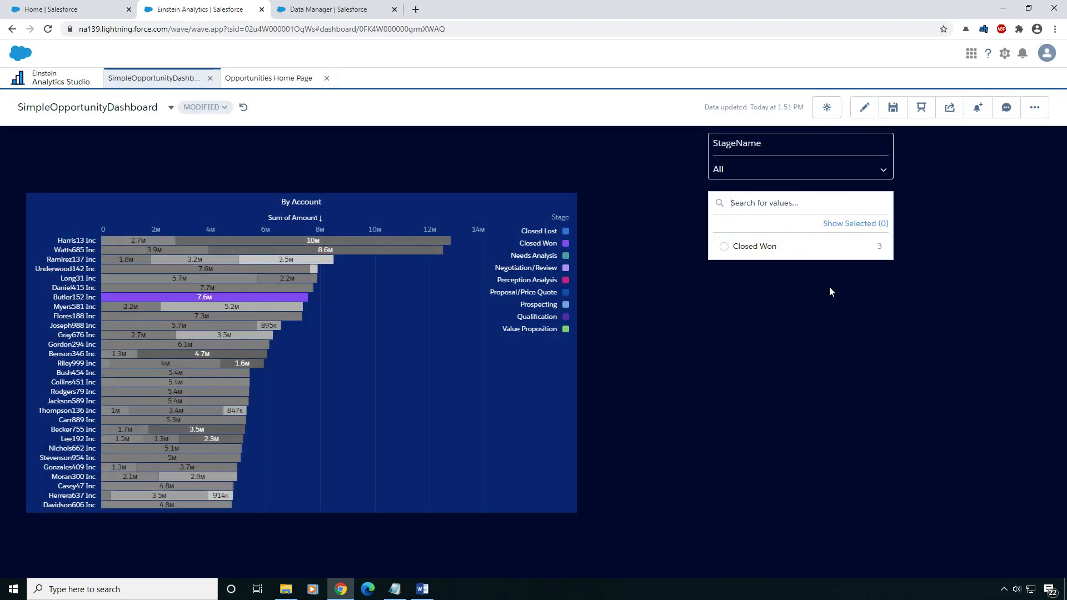
pyautogui.click(809, 393)
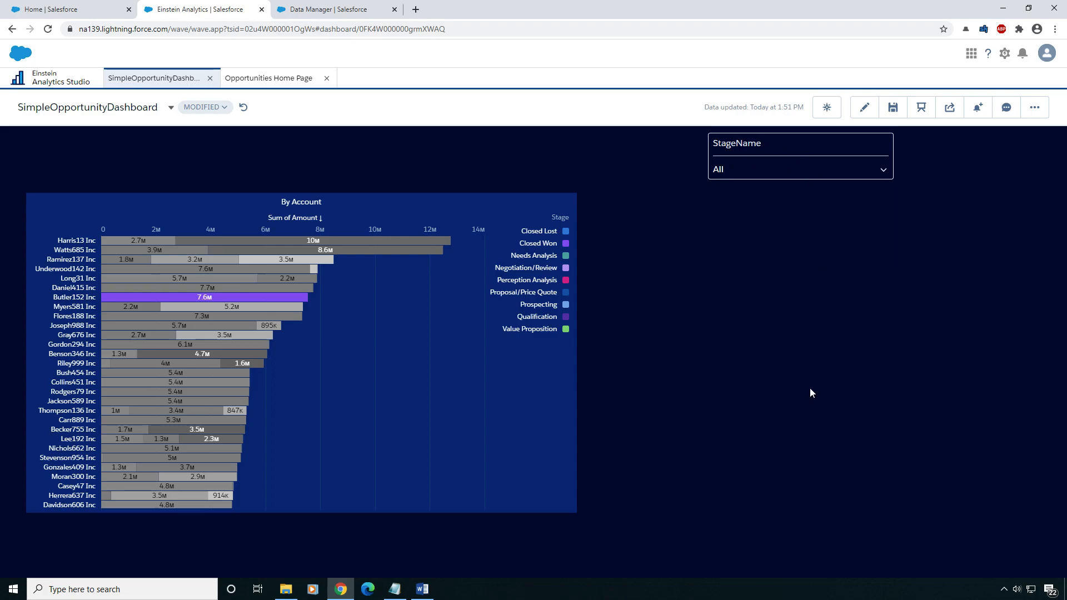
pyautogui.click(185, 296)
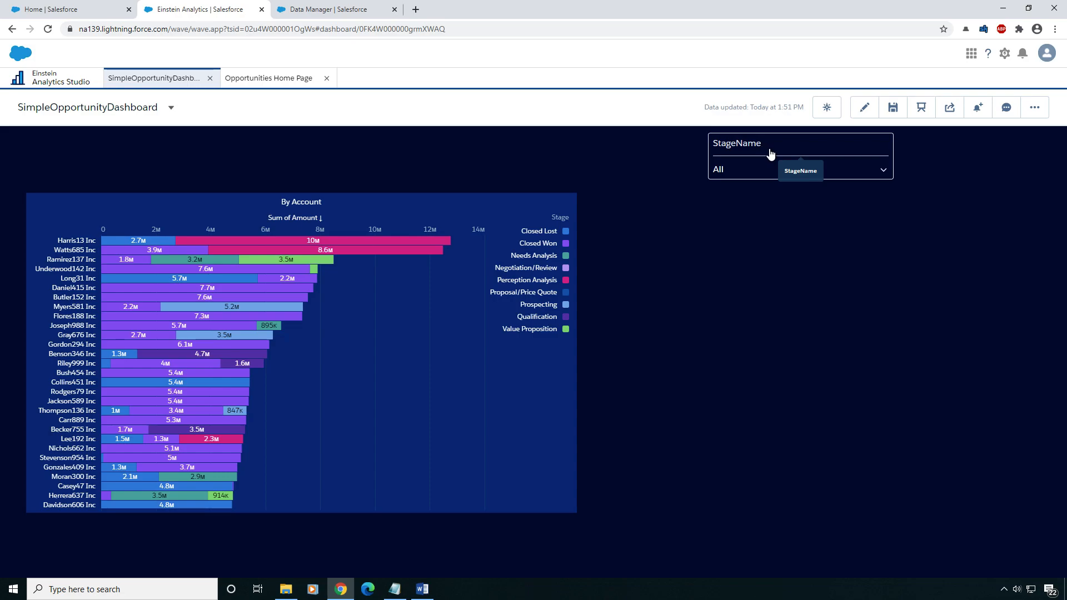
# Step: Reopen the dashboard for editing, set the StageName query to Multiple selection, and turn off broadcasting selections as facets
pyautogui.click(864, 107)
pyautogui.click(665, 187)
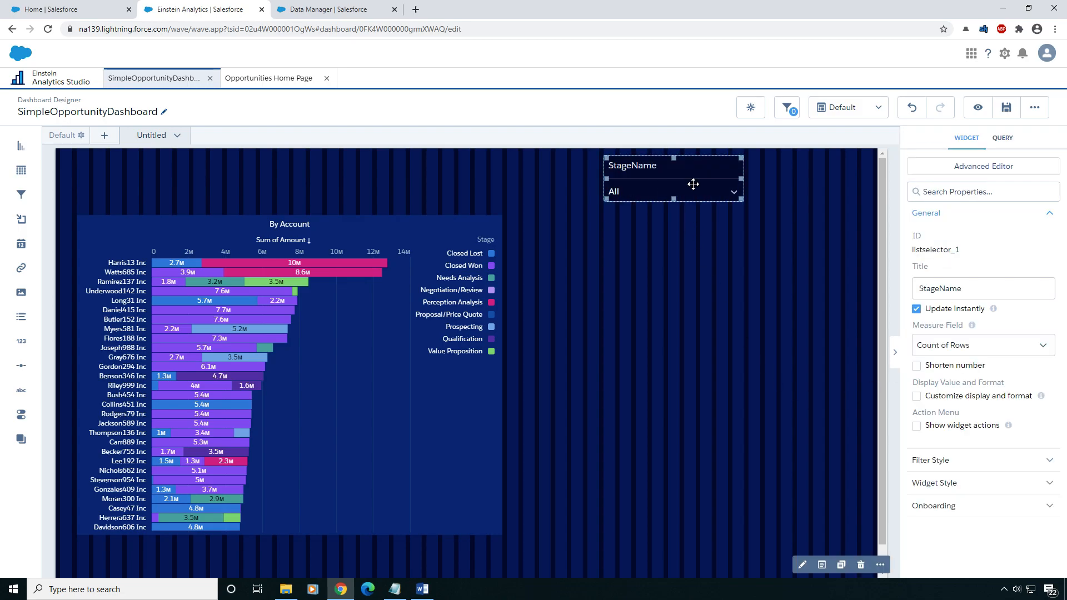
pyautogui.click(1005, 141)
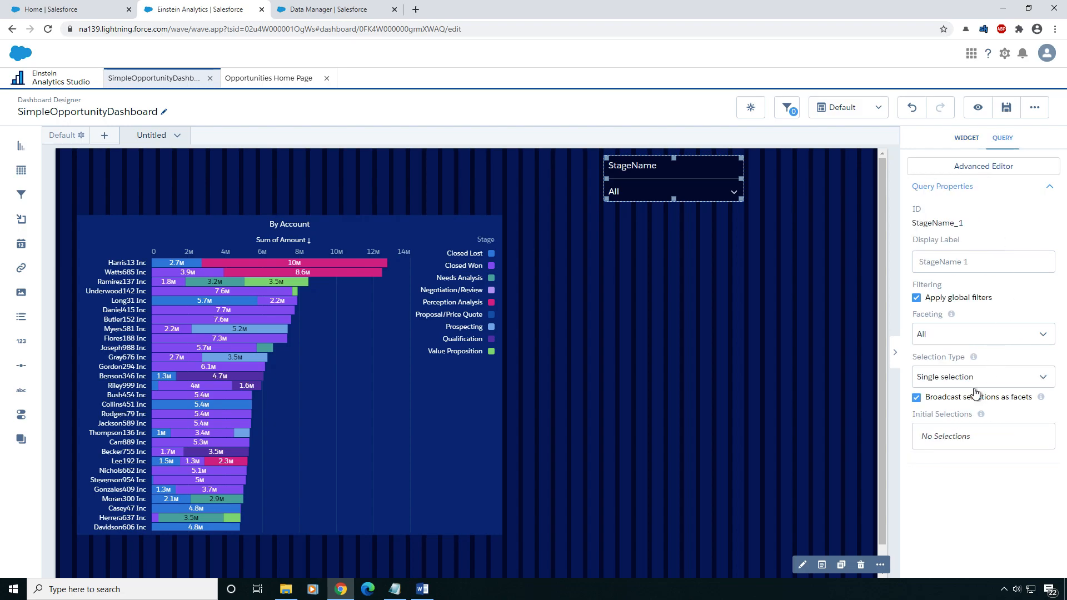
pyautogui.click(956, 378)
pyautogui.click(973, 434)
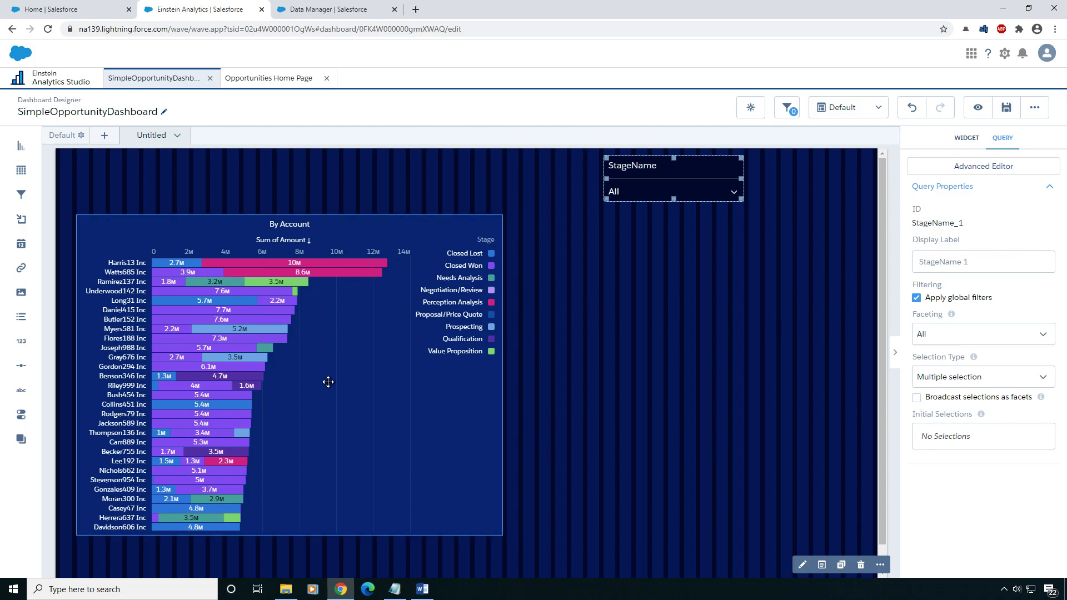
# Step: Preview the StageName filter with Needs Analysis, Closed Won, Negotiation/Review, Perception Analysis and Proposal/Price Quote selected
pyautogui.click(978, 107)
pyautogui.click(759, 174)
pyautogui.click(749, 280)
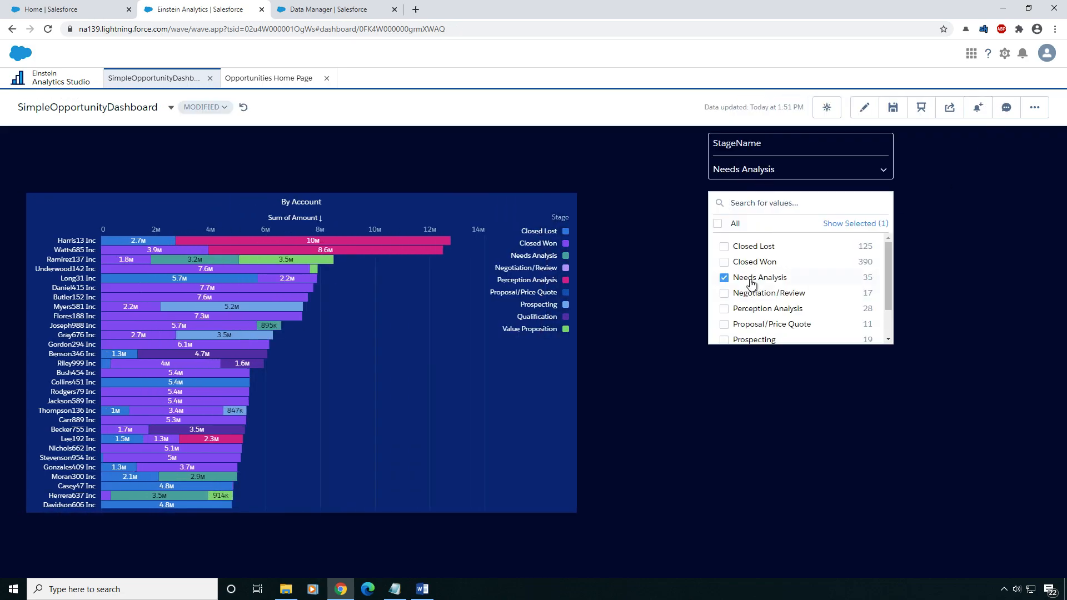
pyautogui.click(753, 261)
pyautogui.click(747, 294)
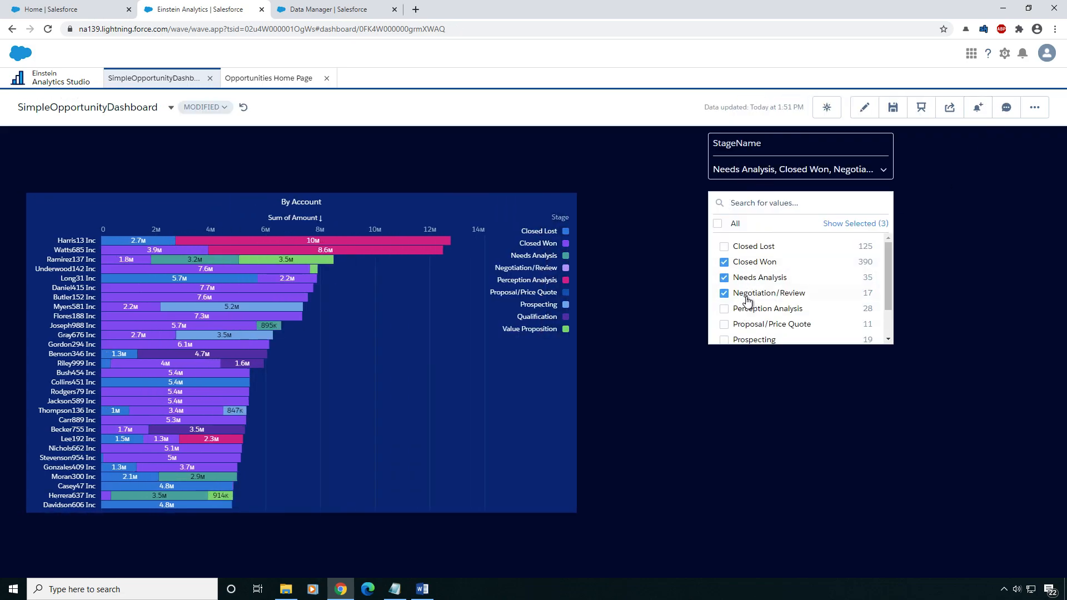
pyautogui.click(750, 309)
pyautogui.click(751, 324)
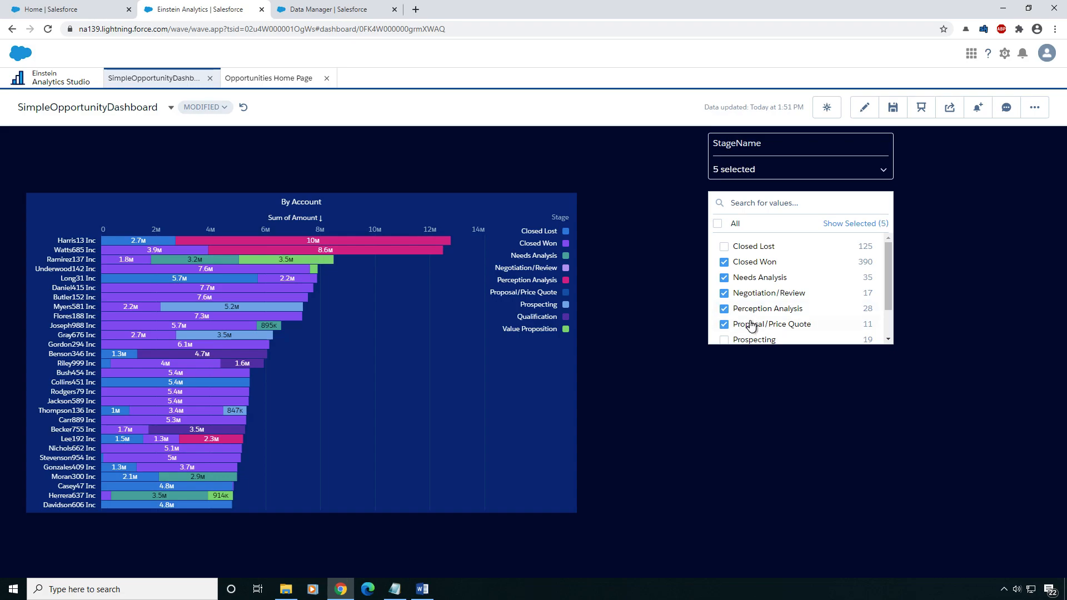
# Step: Return to editing the dashboard and turn on broadcasting selections as facets for the StageName query
pyautogui.click(864, 107)
pyautogui.click(703, 195)
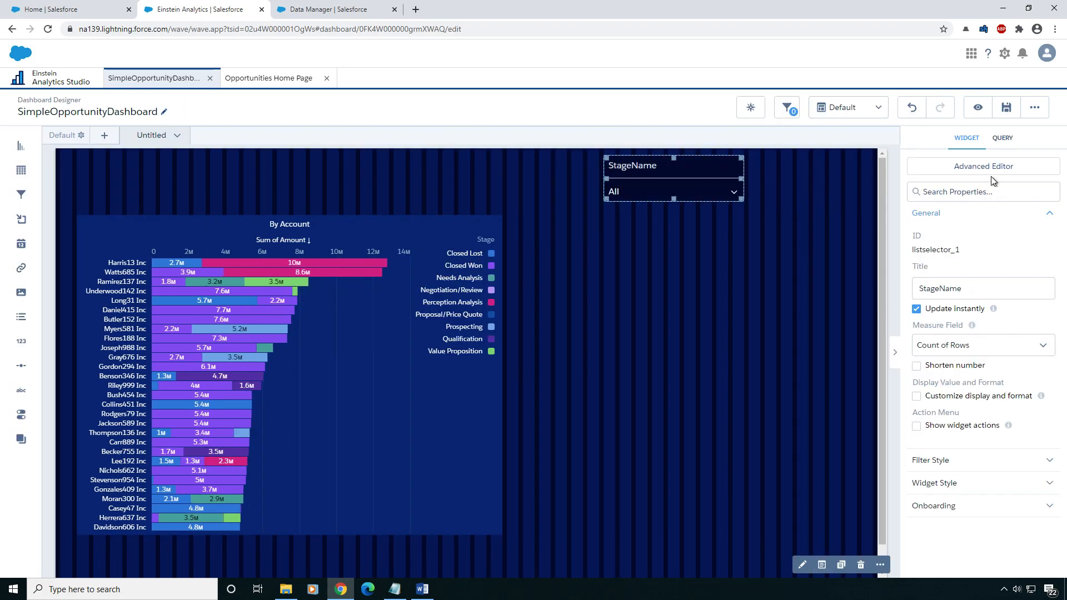
pyautogui.click(1002, 139)
pyautogui.click(918, 399)
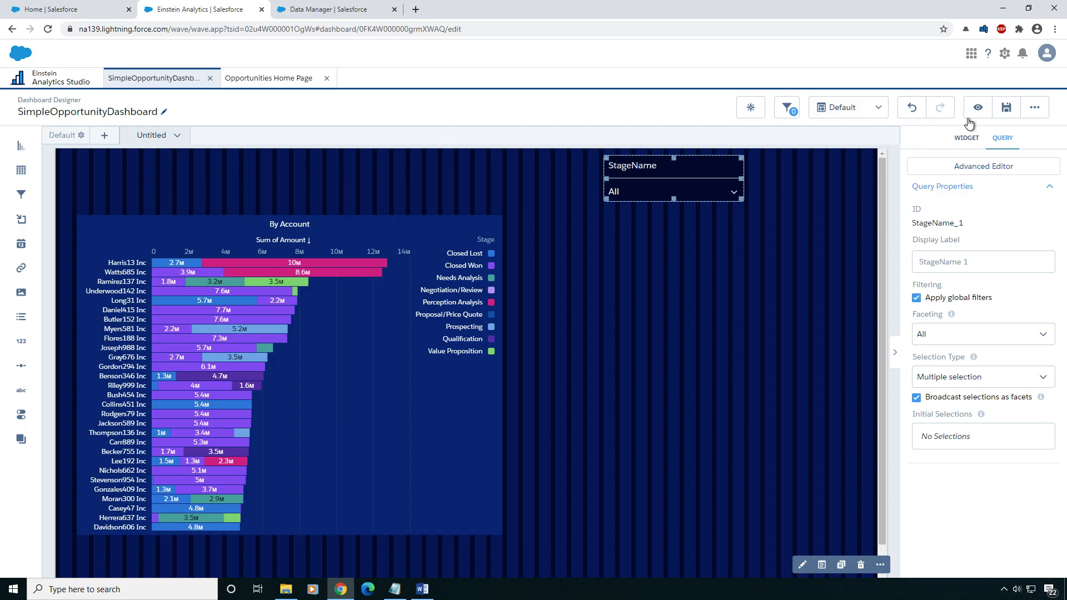
# Step: Set the StageName list's measure field to none, checking its values in preview before and after the change
pyautogui.click(967, 140)
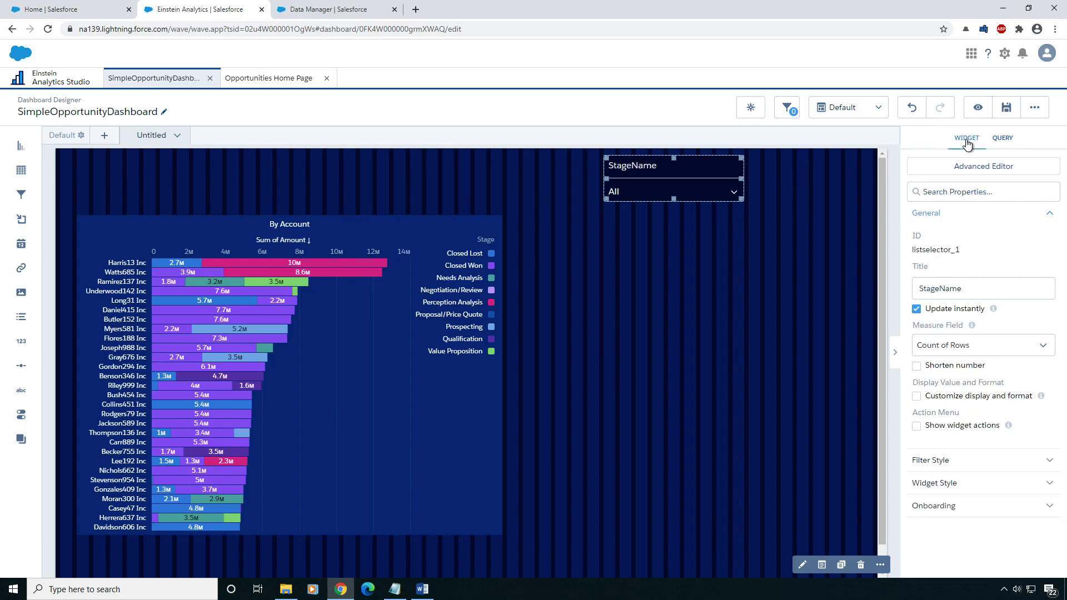
pyautogui.click(977, 111)
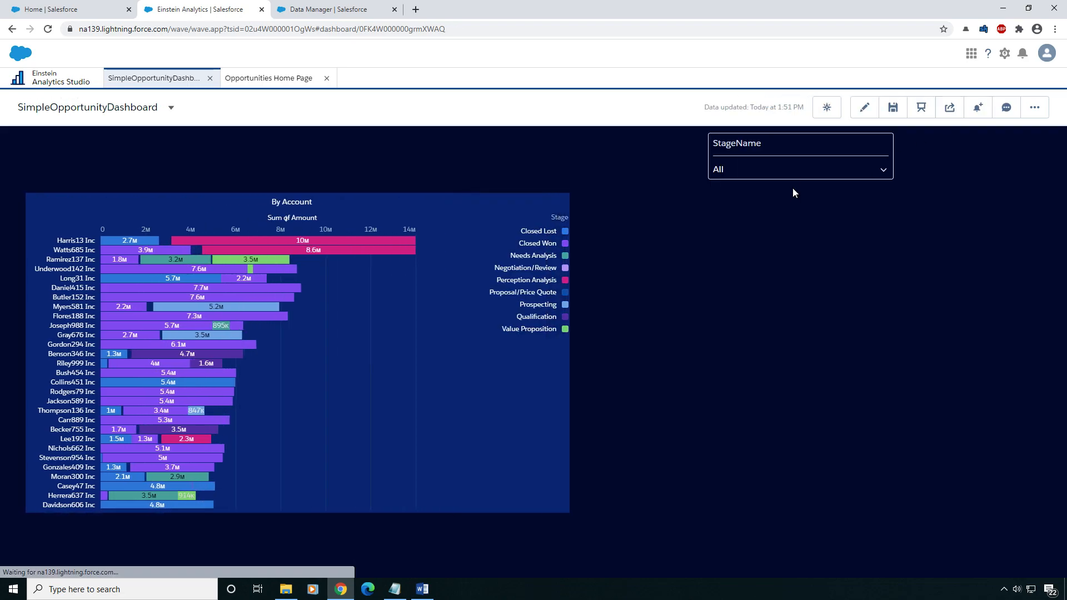
pyautogui.click(792, 174)
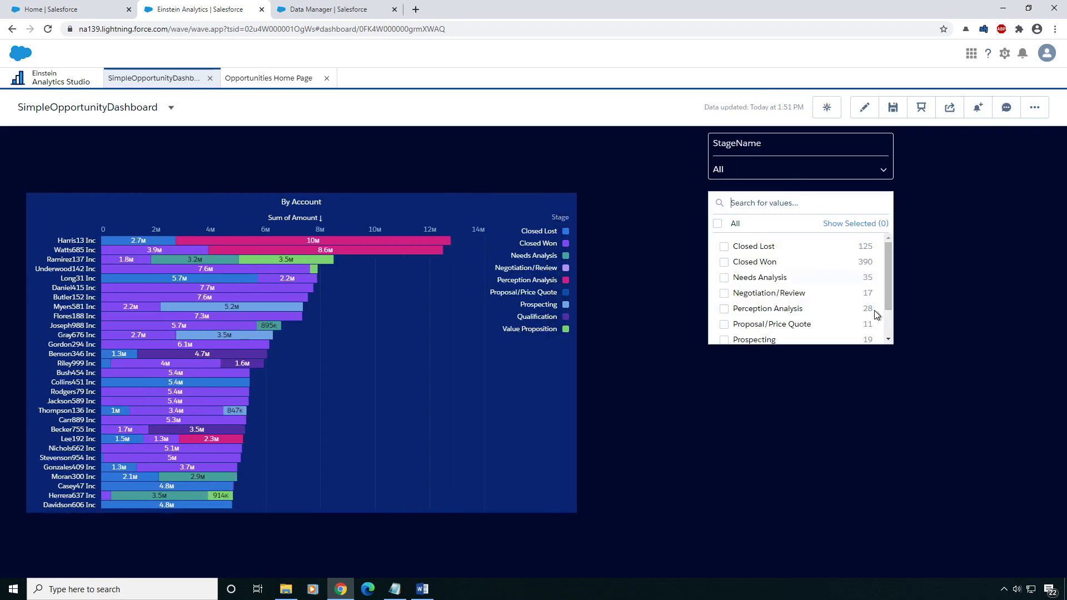
pyautogui.click(865, 108)
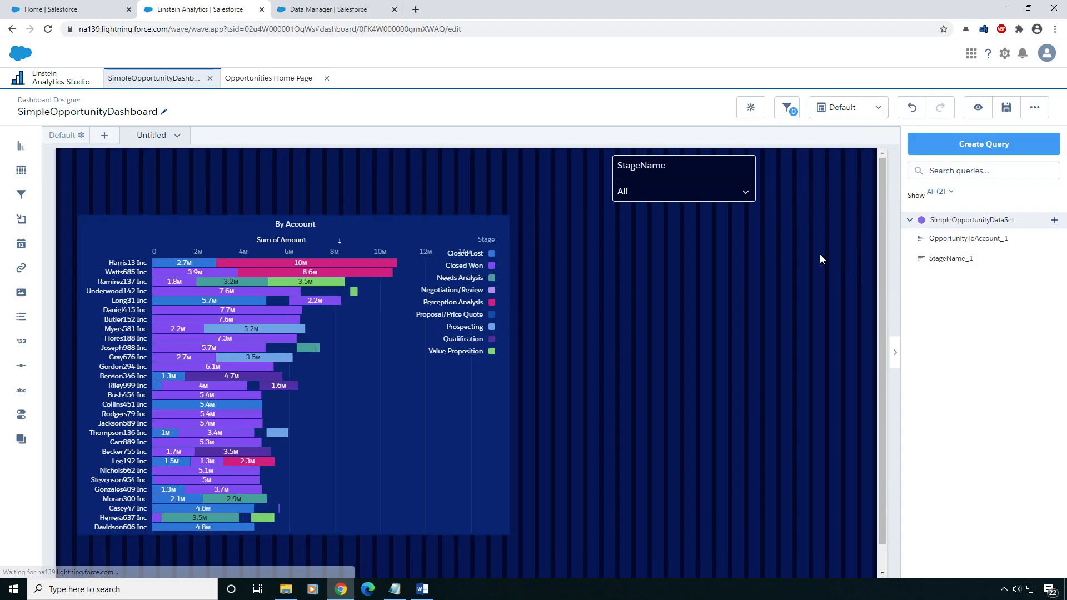
pyautogui.click(710, 193)
pyautogui.click(941, 345)
pyautogui.click(944, 362)
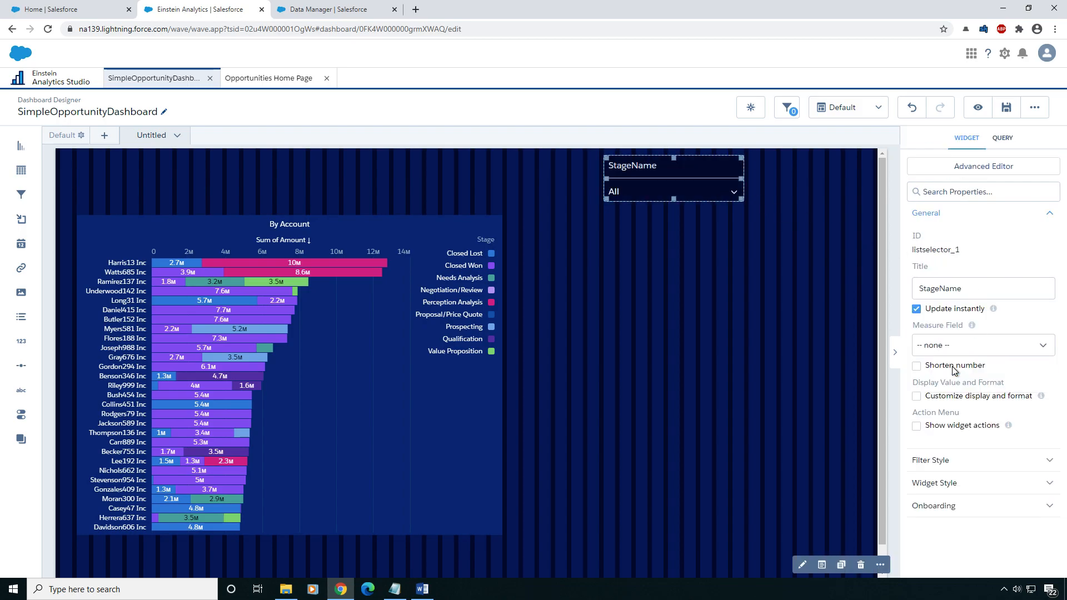
pyautogui.click(977, 107)
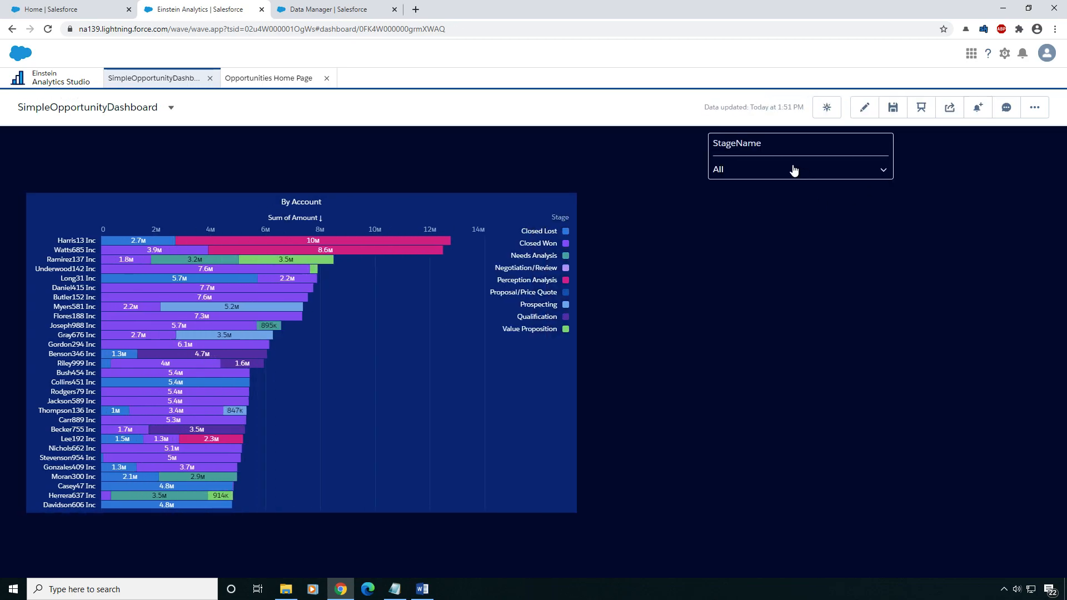
pyautogui.click(793, 169)
# Step: Reopen the dashboard for editing and review the faceting choices in the StageName list's query properties
pyautogui.click(864, 108)
pyautogui.click(690, 184)
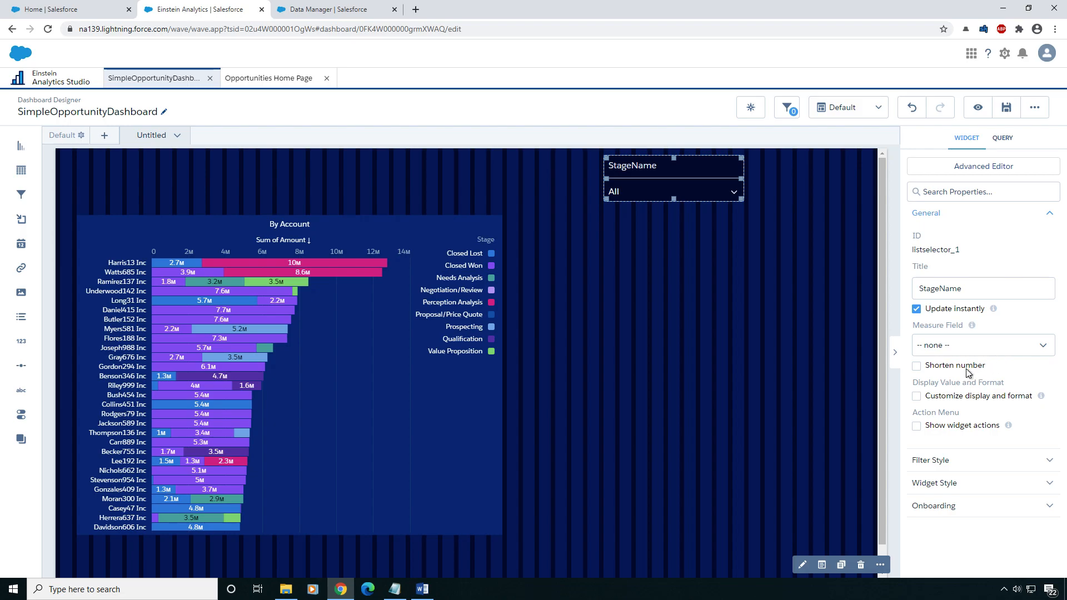
pyautogui.click(1003, 143)
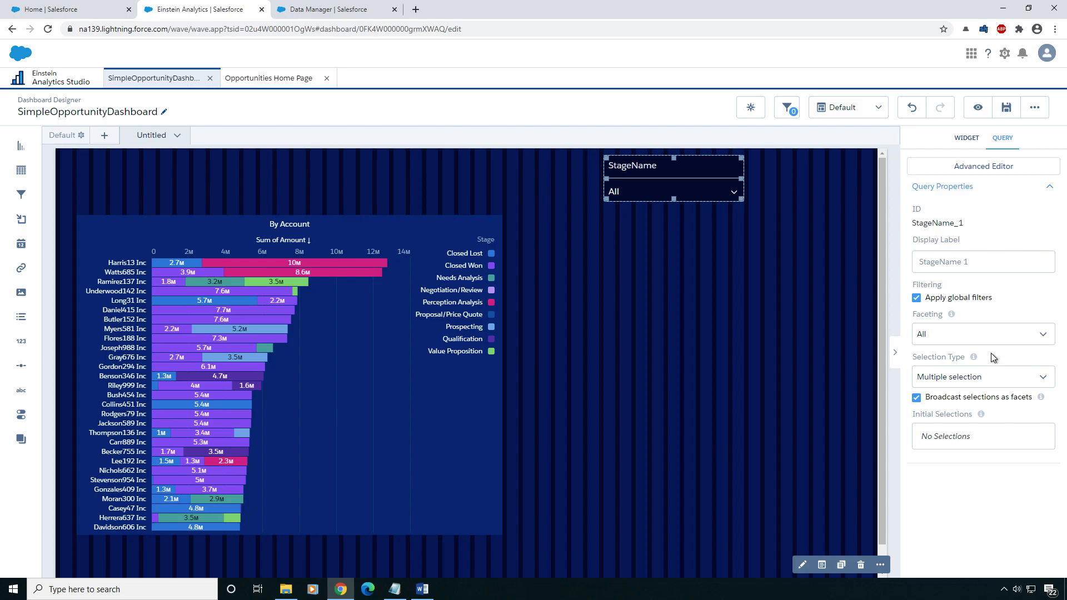
pyautogui.click(985, 334)
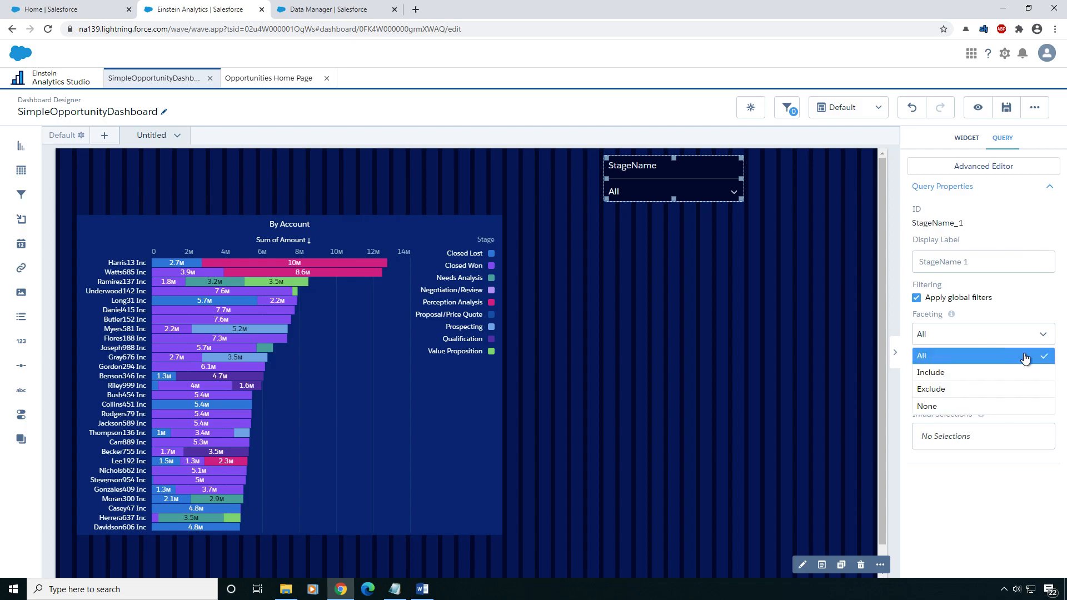
pyautogui.click(1037, 314)
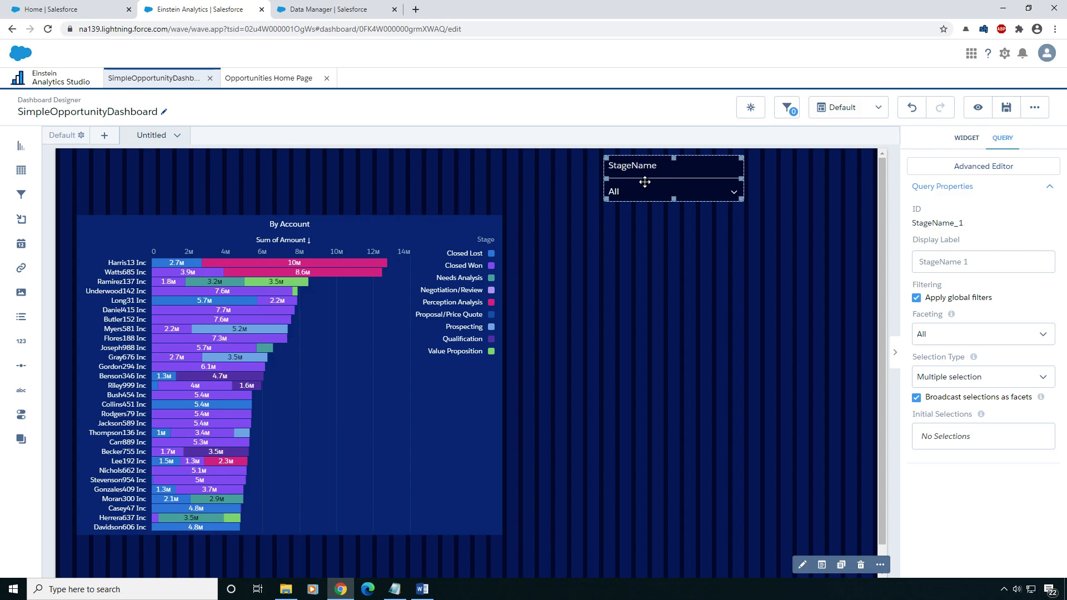
# Step: Set the StageName filter's initial selection to every stage except Closed Lost, matching the stage filter on Opportunities Home Page
pyautogui.click(289, 380)
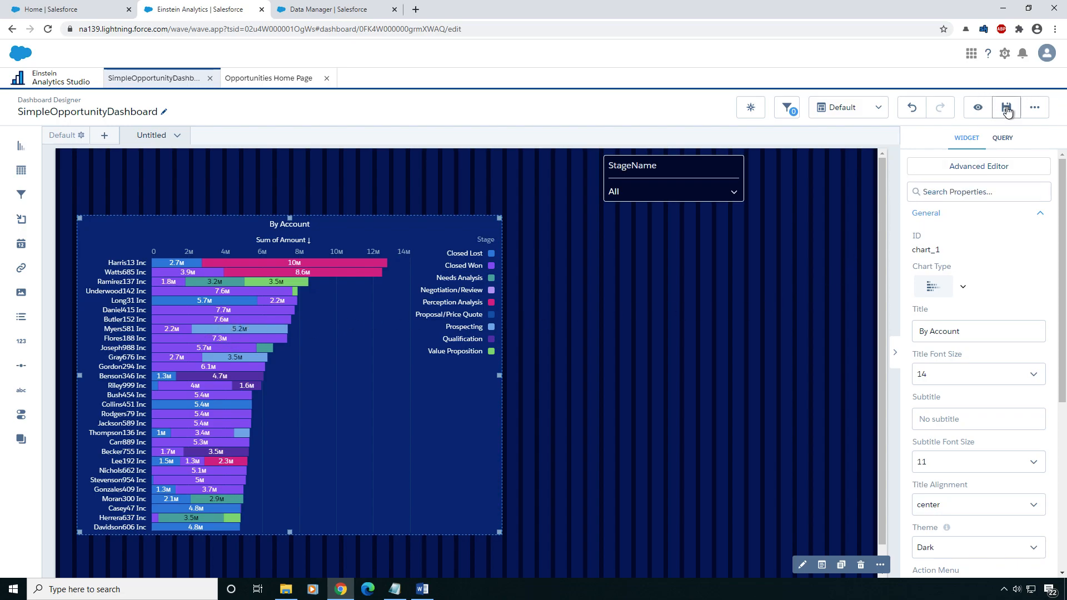
pyautogui.click(269, 82)
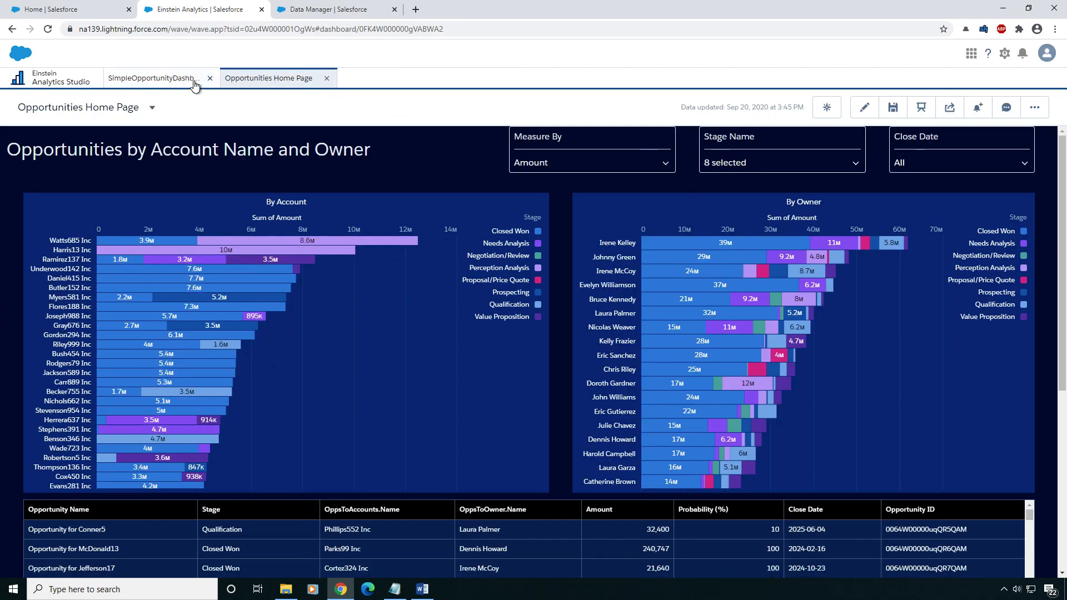
pyautogui.click(159, 81)
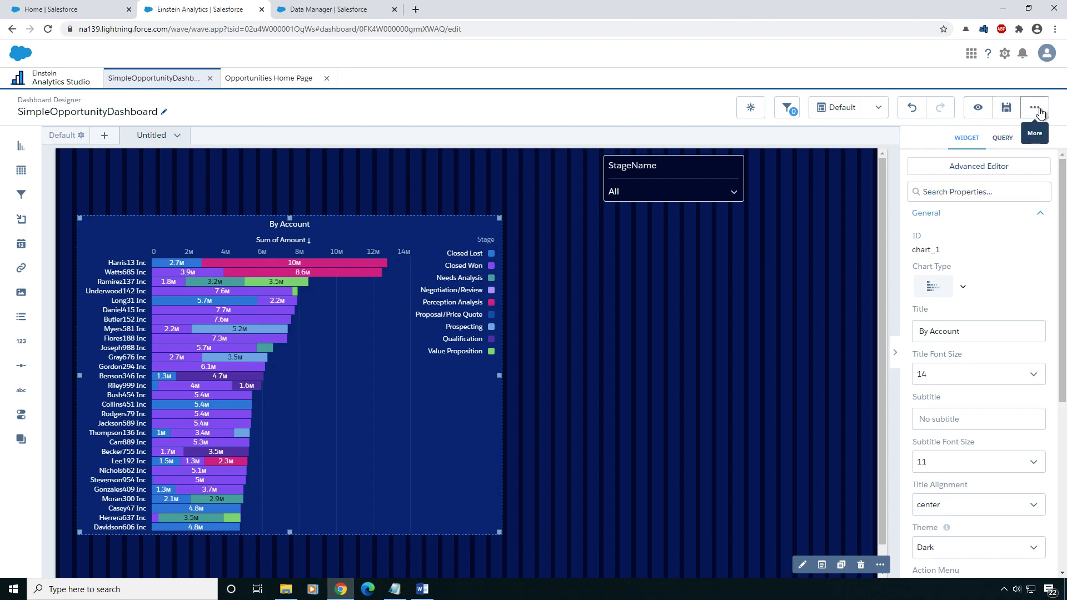
pyautogui.click(1047, 110)
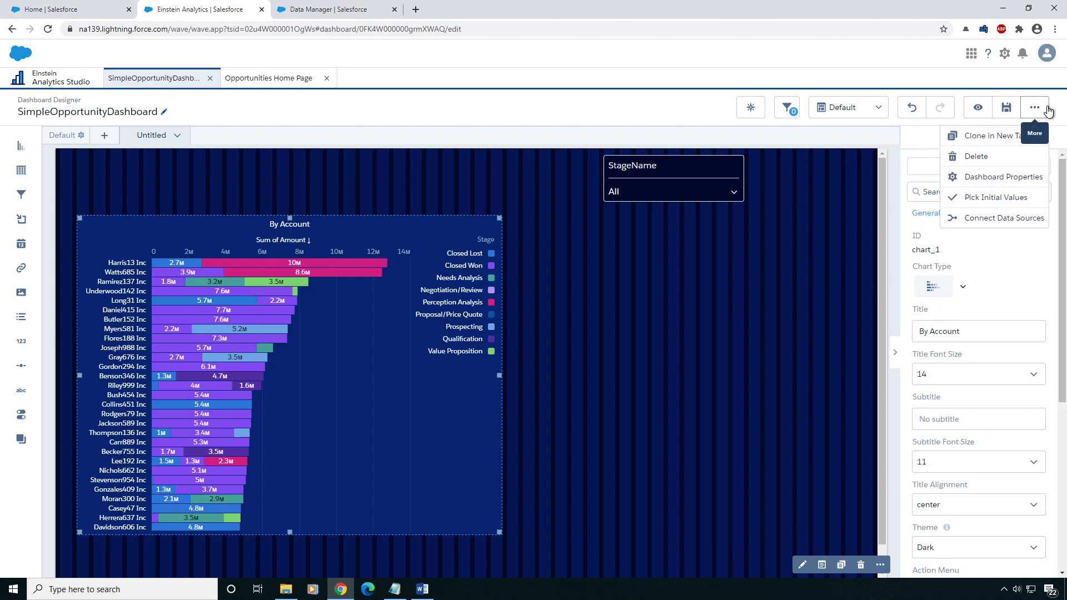
pyautogui.click(985, 202)
pyautogui.click(745, 173)
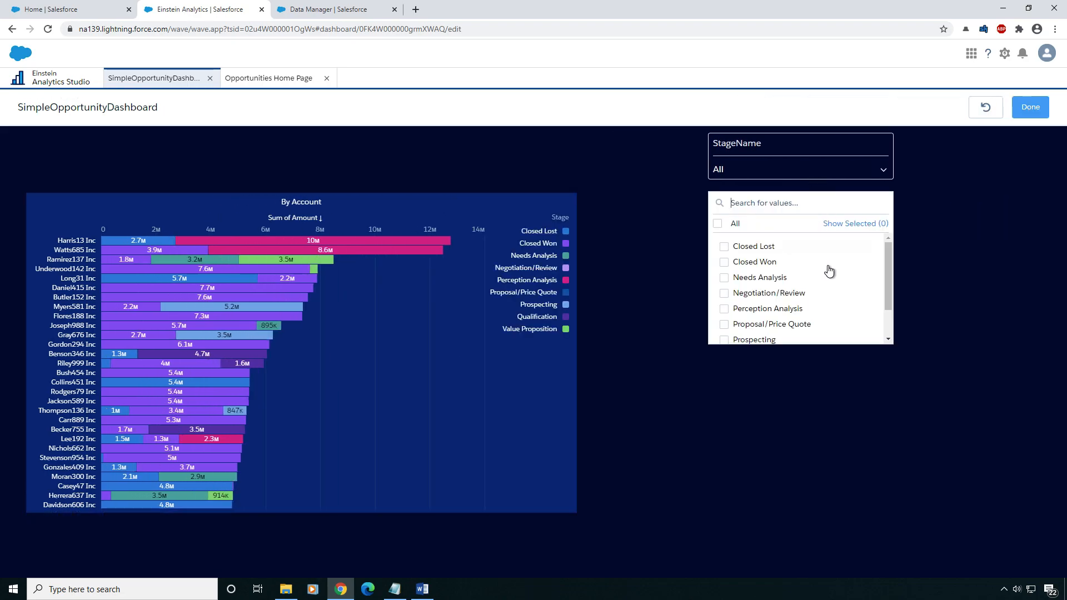
pyautogui.click(718, 224)
pyautogui.click(724, 246)
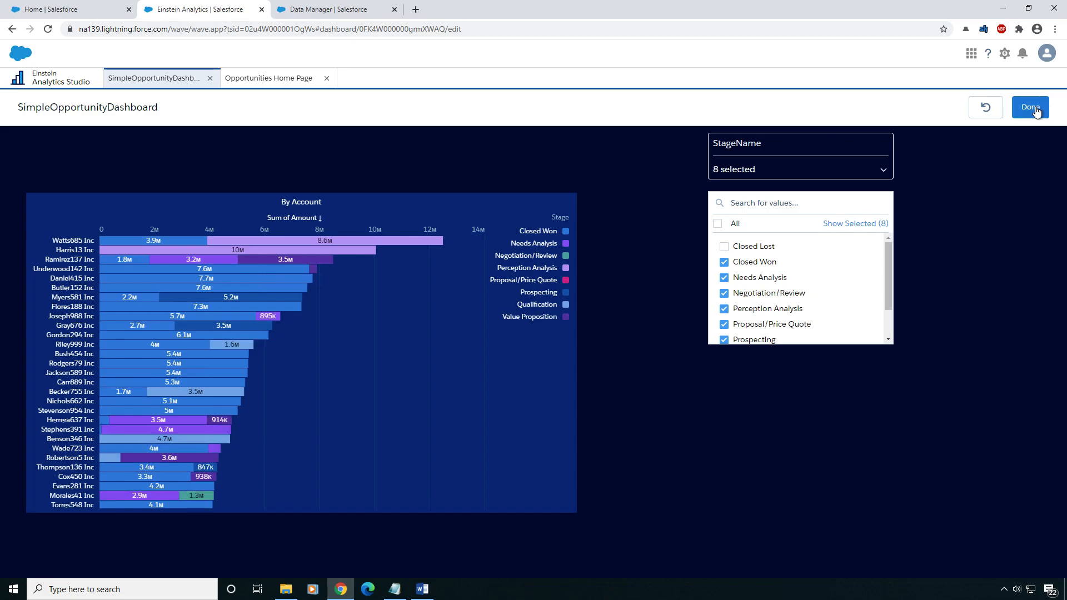
pyautogui.click(1033, 108)
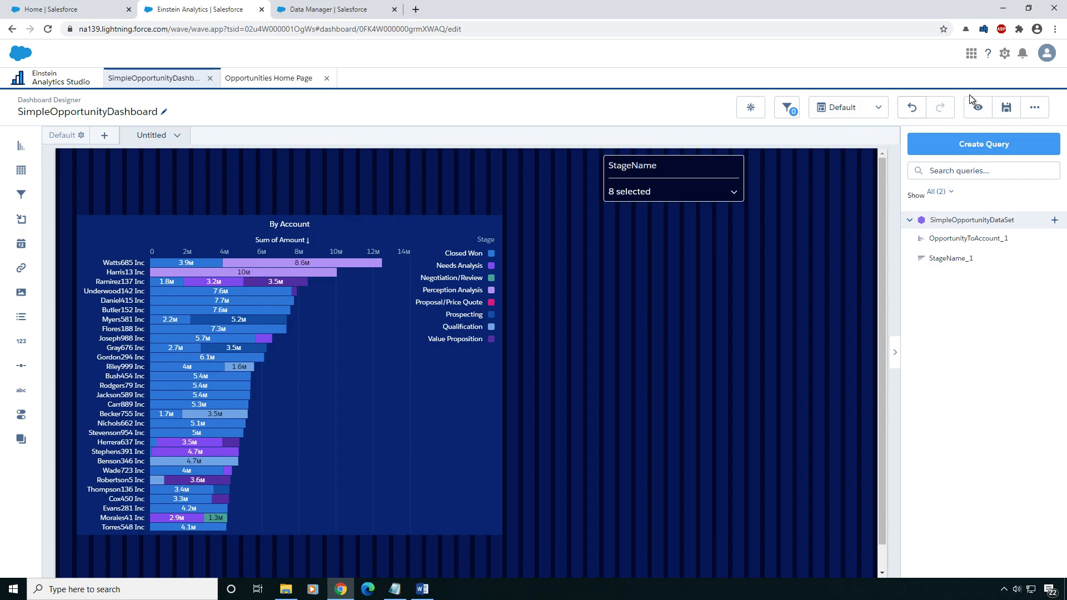
pyautogui.click(274, 79)
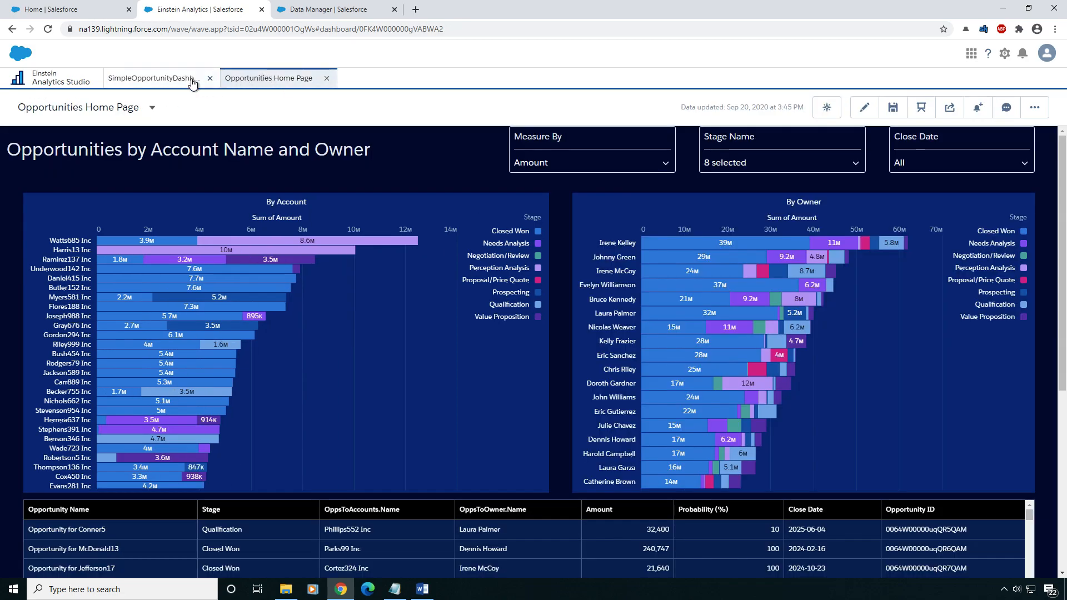
pyautogui.click(151, 79)
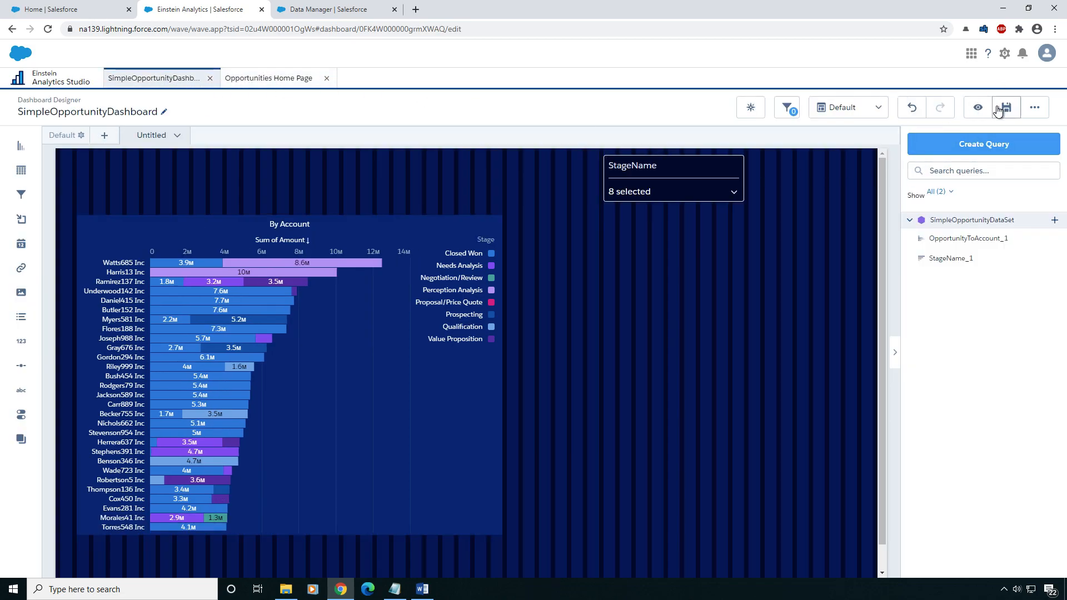
# Step: Add a text widget above the By Account chart, widen it to the chart's right edge and turn off its widget actions
pyautogui.moveTo(22, 382); pyautogui.dragTo(65, 158)
pyautogui.moveTo(201, 167); pyautogui.dragTo(495, 189)
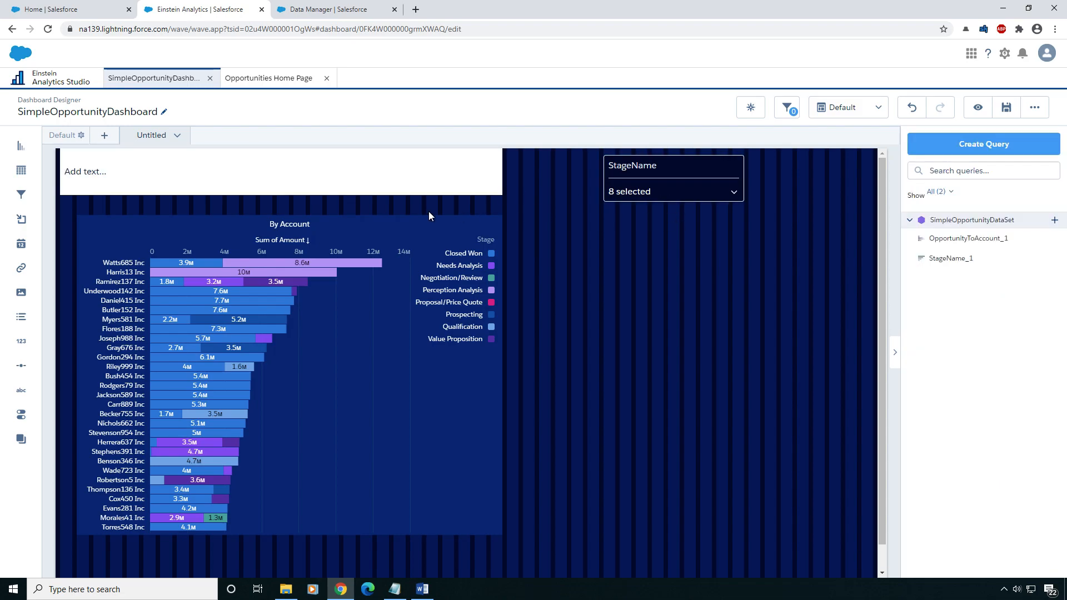
pyautogui.click(174, 169)
pyautogui.click(917, 471)
# Step: Give the text widget the custom dark navy background colour copied from the Word document and white text
pyautogui.scroll(-1, 1009, 340)
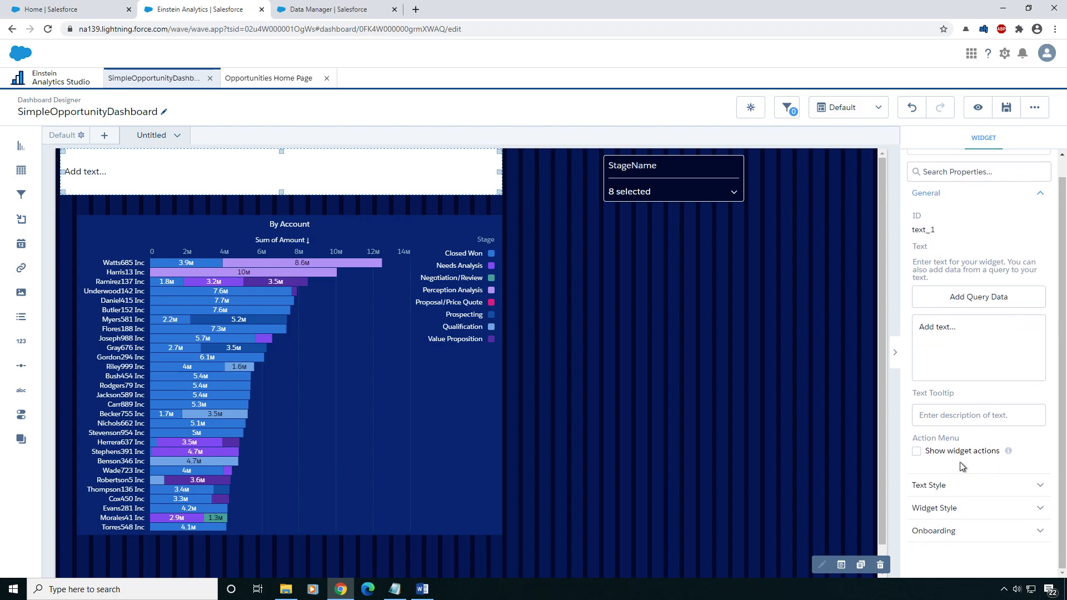
pyautogui.click(929, 493)
pyautogui.scroll(-3, 958, 472)
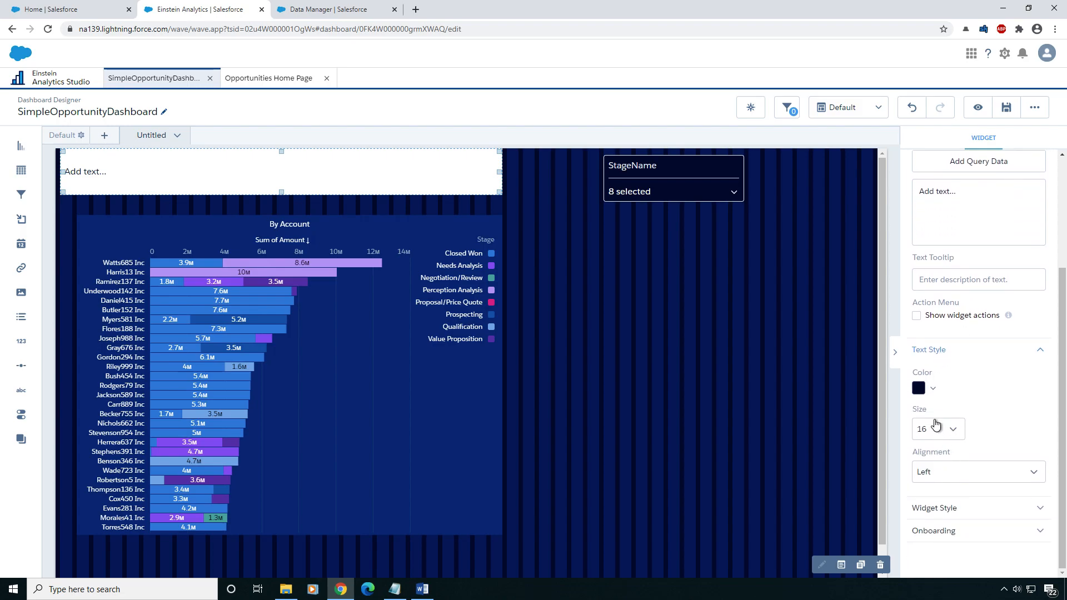
pyautogui.click(942, 508)
pyautogui.scroll(-3, 948, 478)
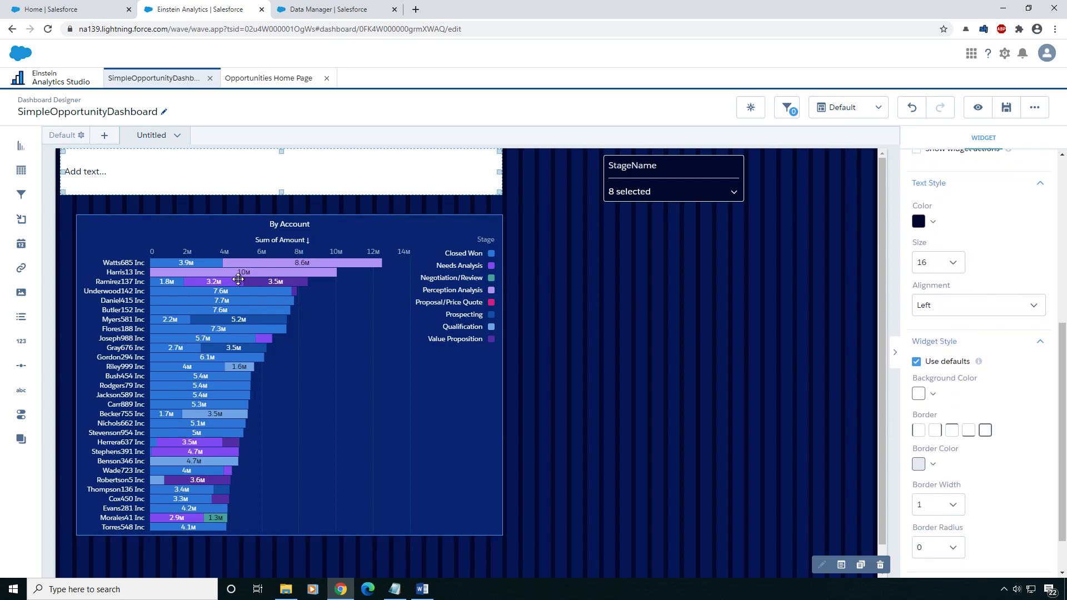
pyautogui.click(421, 589)
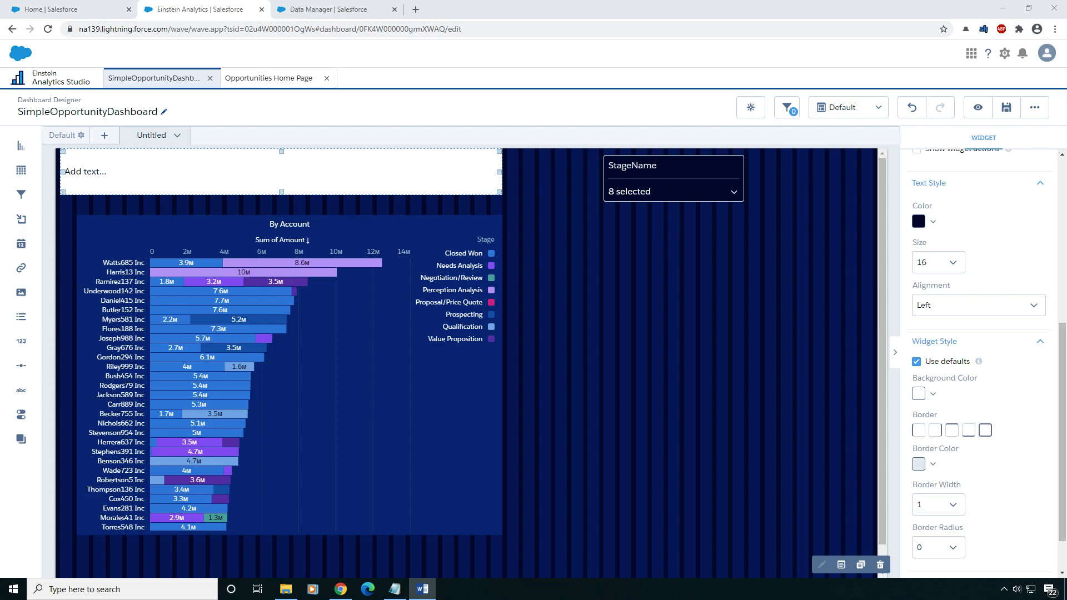
pyautogui.click(919, 394)
pyautogui.click(924, 511)
pyautogui.moveTo(994, 473); pyautogui.dragTo(925, 474)
pyautogui.hotkey('ctrl', 'v')
pyautogui.press('Return')
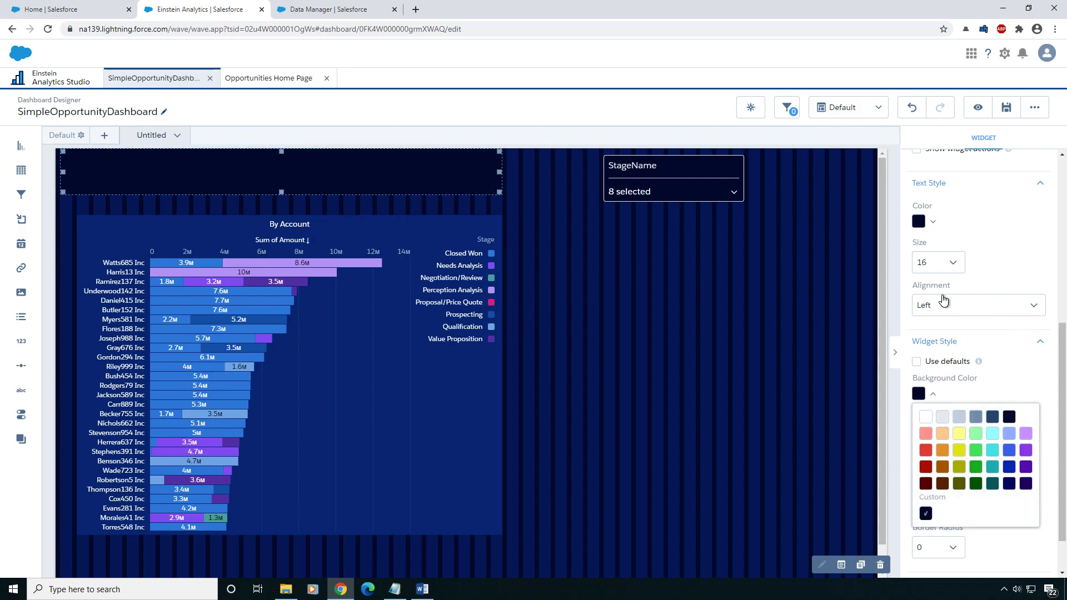
pyautogui.click(920, 219)
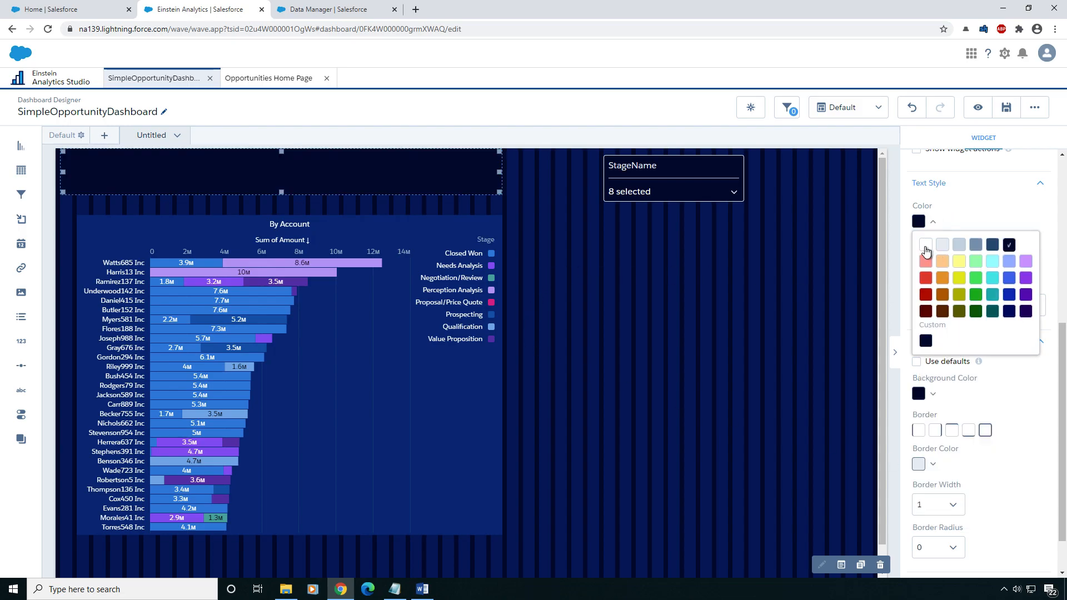
pyautogui.click(925, 246)
# Step: Copy the heading "Opportunities by Account Name and Owner" from Opportunities Home Page into the new text widget
pyautogui.click(268, 77)
pyautogui.moveTo(370, 151); pyautogui.dragTo(7, 142)
pyautogui.hotkey('ctrl', 'c')
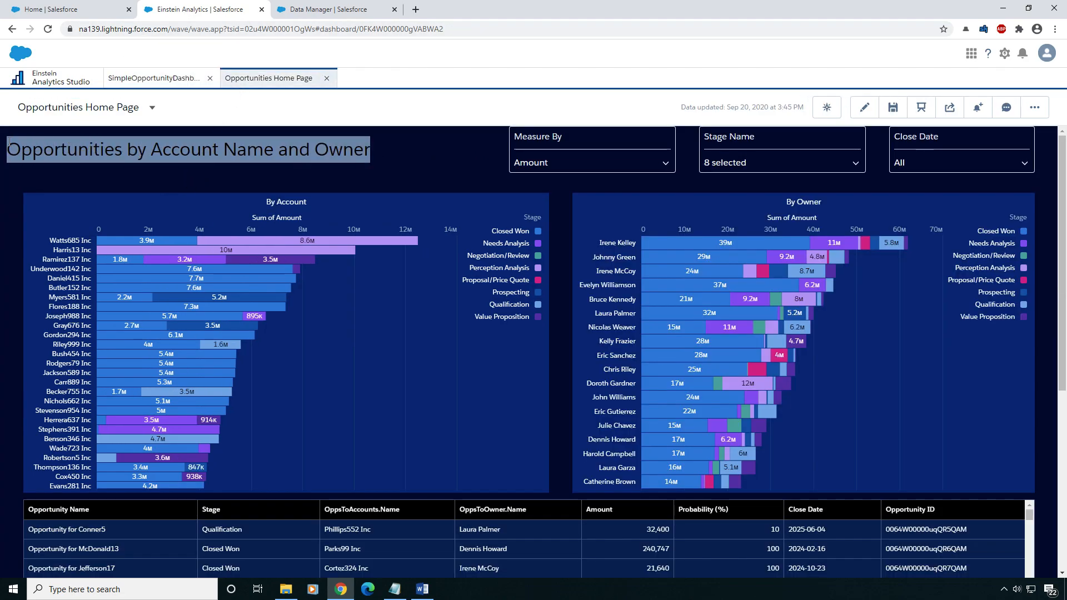
pyautogui.click(151, 81)
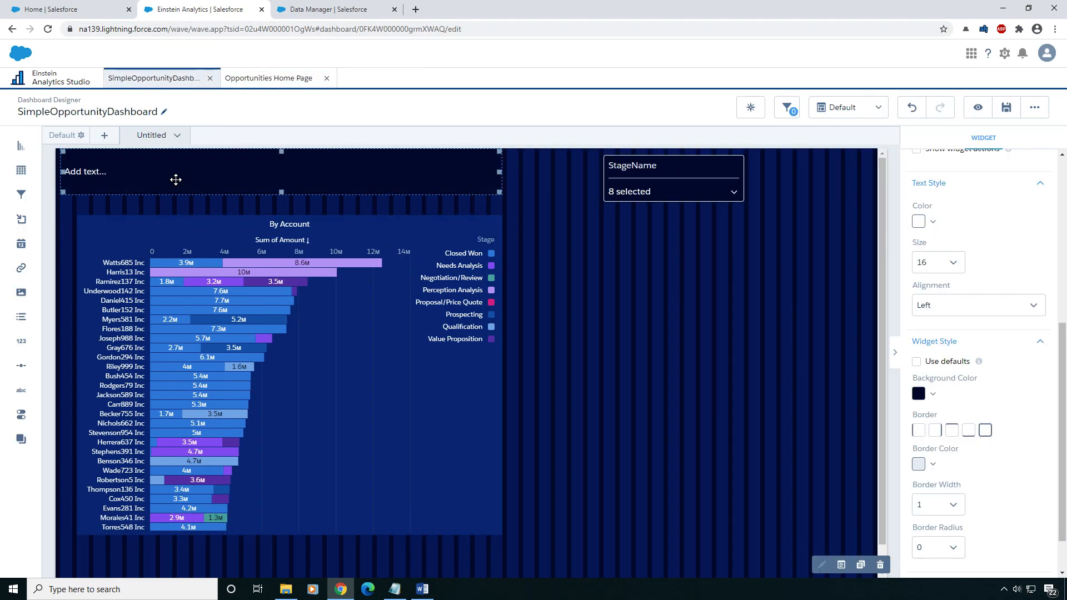
pyautogui.scroll(6, 1006, 365)
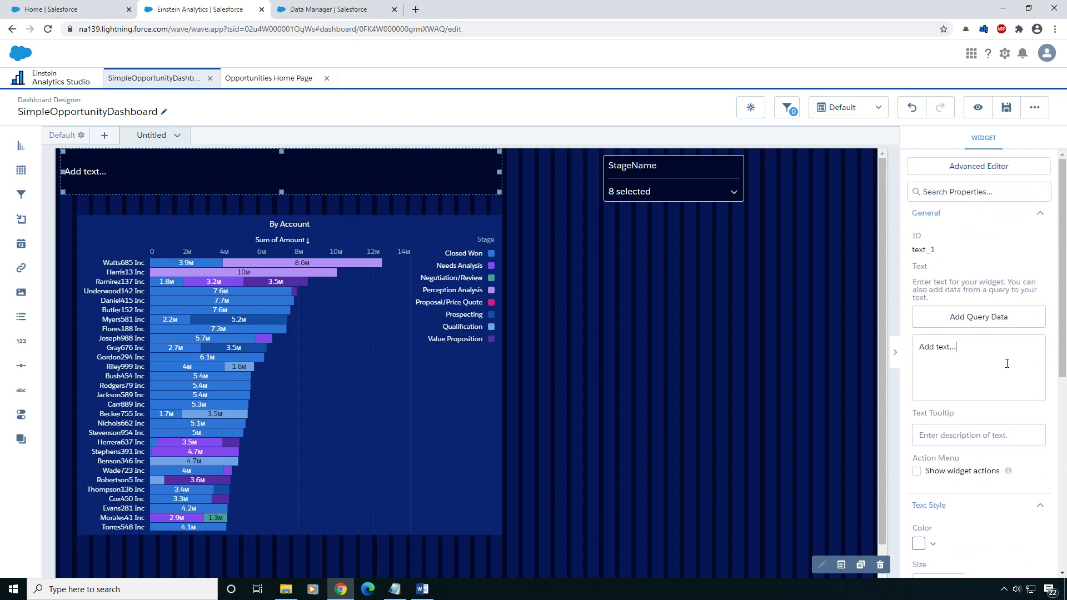
pyautogui.scroll(-3, 994, 267)
pyautogui.scroll(-4, 974, 409)
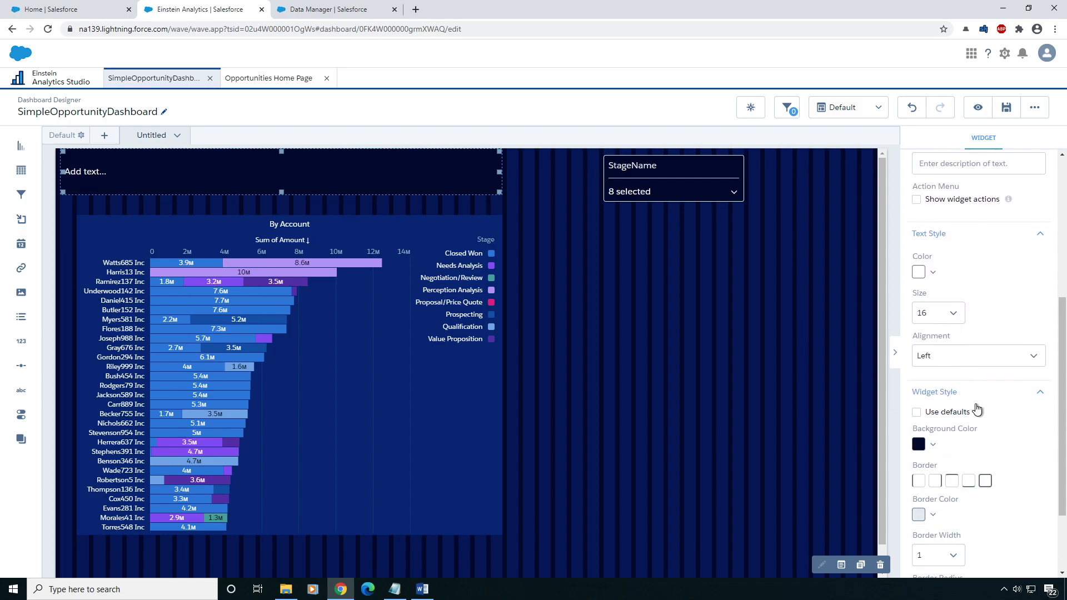
pyautogui.scroll(4, 977, 357)
pyautogui.click(983, 221)
pyautogui.hotkey('ctrl', 'v')
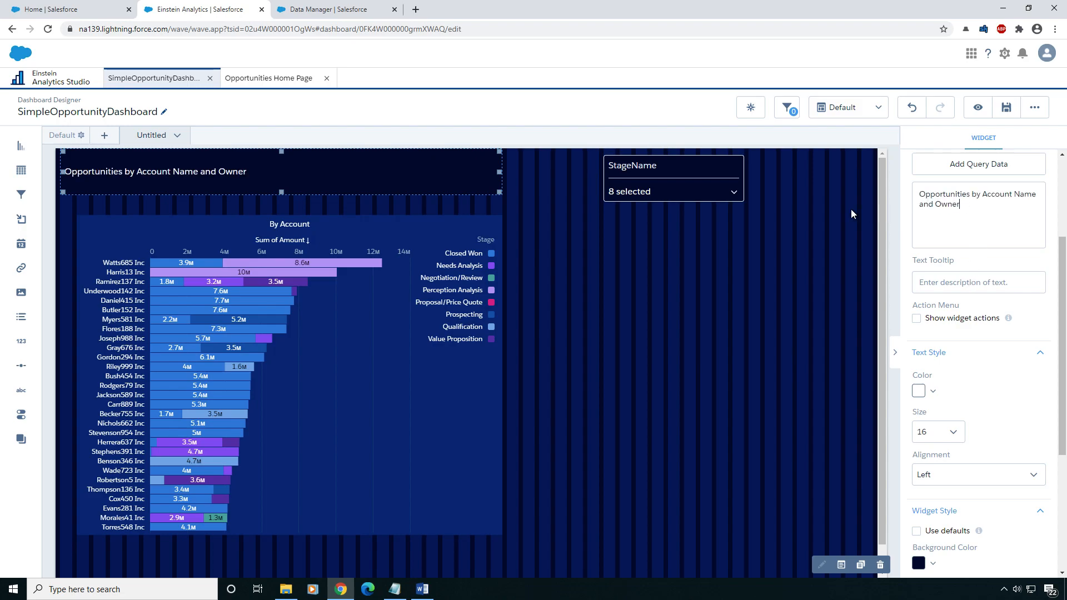
# Step: Set the heading's text size to 32 and compare the dashboard with Opportunities Home Page
pyautogui.click(945, 433)
pyautogui.scroll(-2, 933, 489)
pyautogui.click(932, 508)
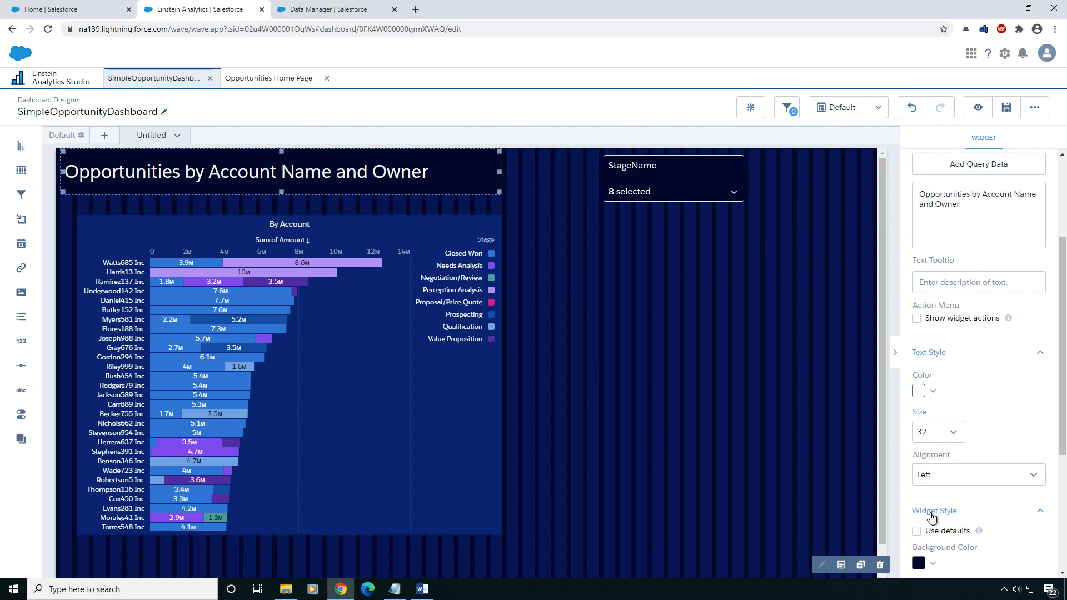
pyautogui.click(667, 281)
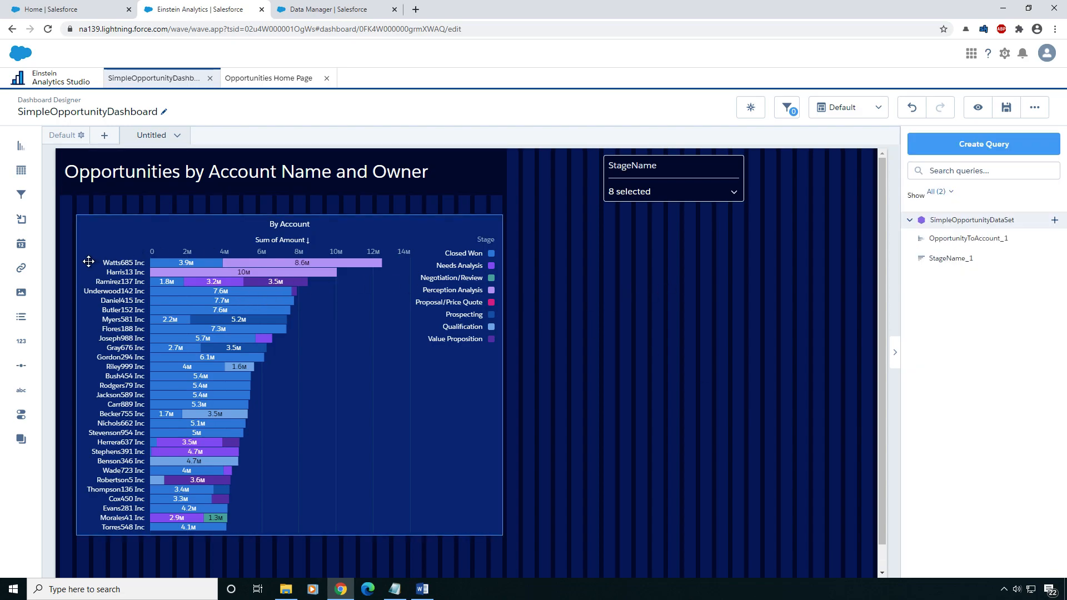
pyautogui.click(239, 85)
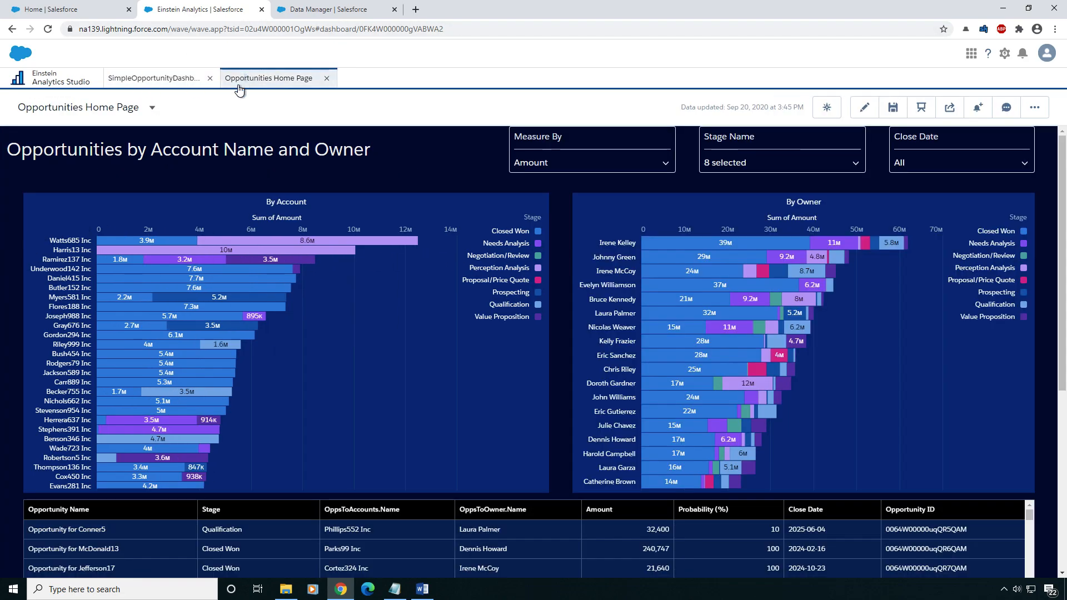
pyautogui.click(158, 78)
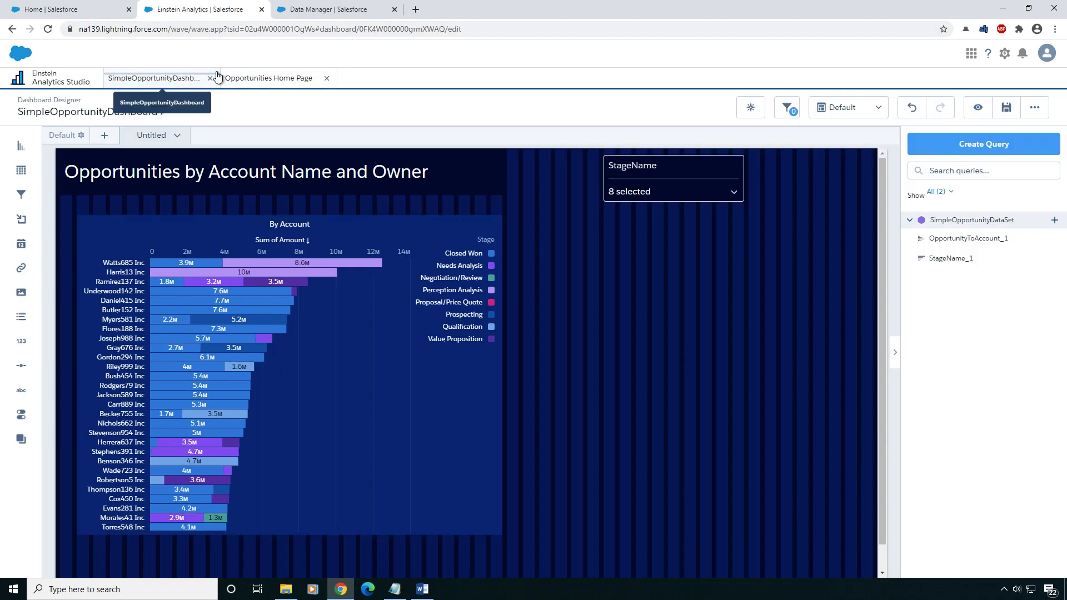
pyautogui.click(268, 83)
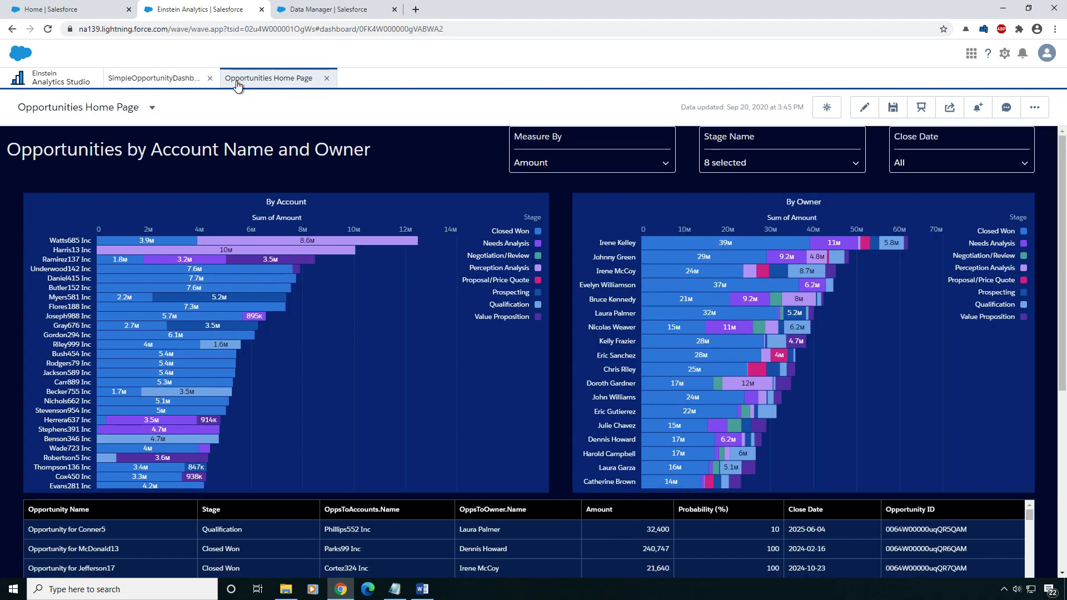
pyautogui.click(159, 79)
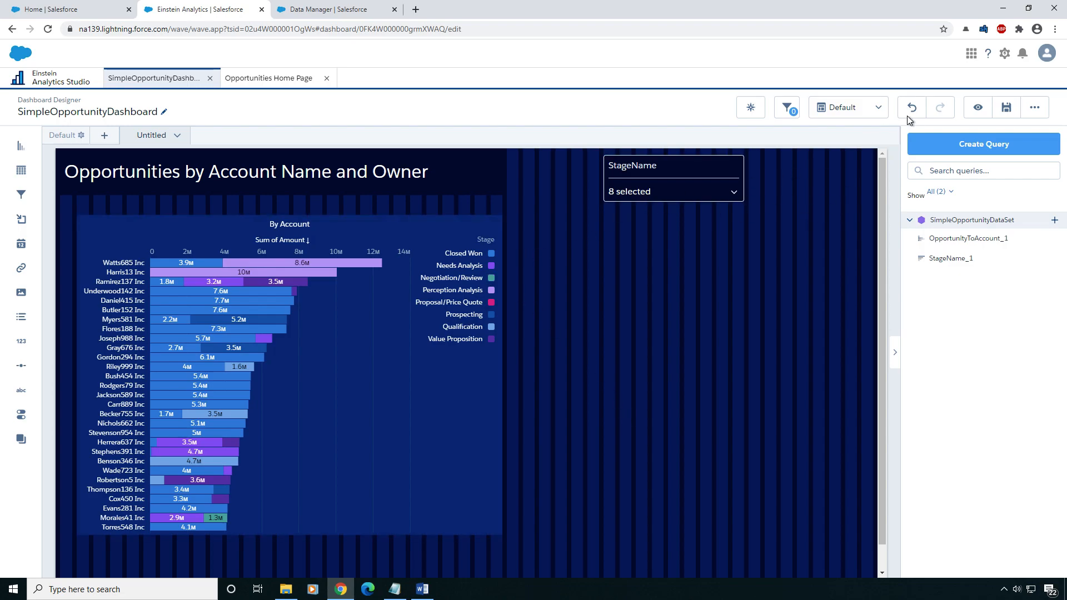
# Step: Move the StageName filter up to the dashboard's upper edge and add a compact date filter on the Close Date field
pyautogui.moveTo(673, 180); pyautogui.dragTo(674, 171)
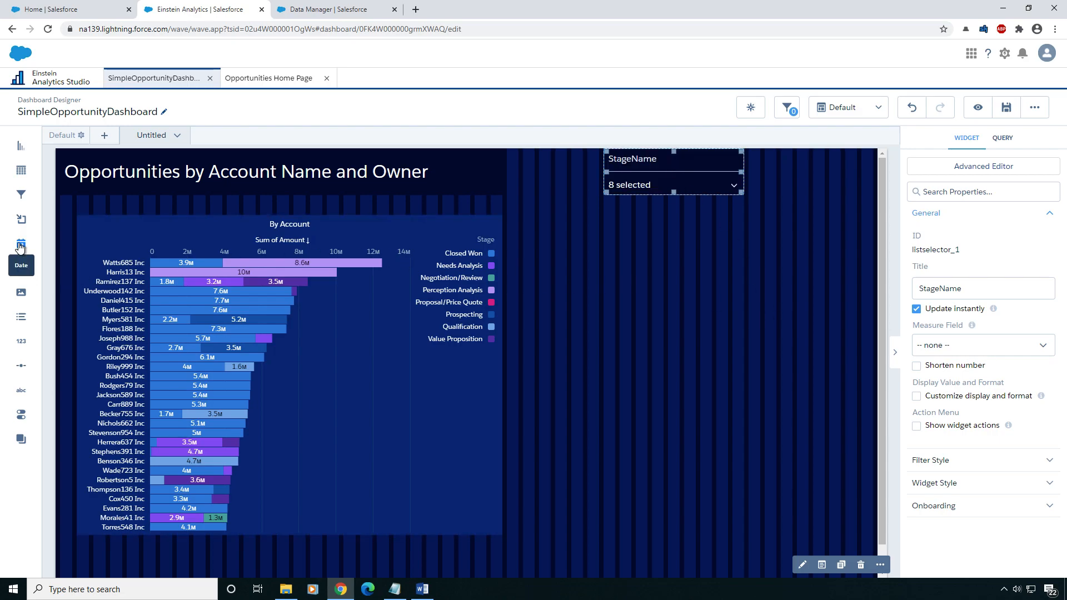
pyautogui.moveTo(20, 247); pyautogui.dragTo(671, 301)
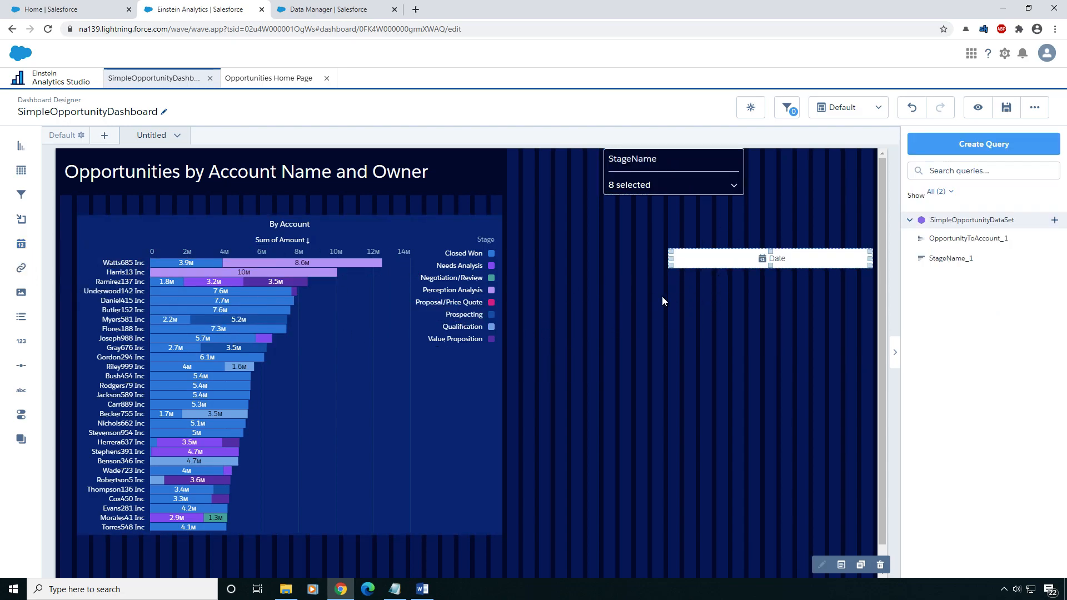
pyautogui.moveTo(669, 263); pyautogui.dragTo(815, 292)
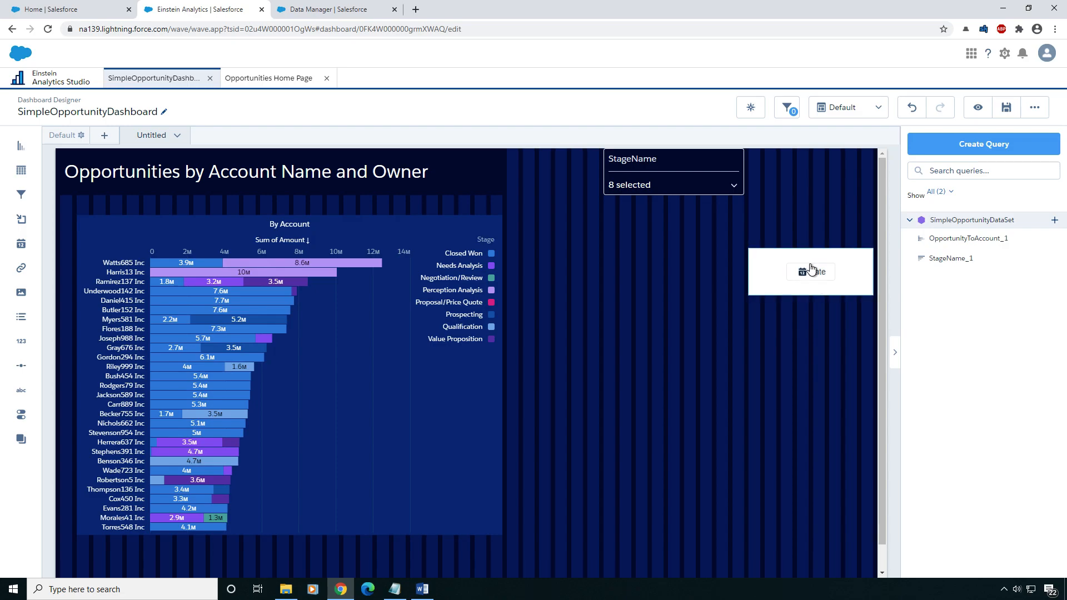
pyautogui.click(808, 275)
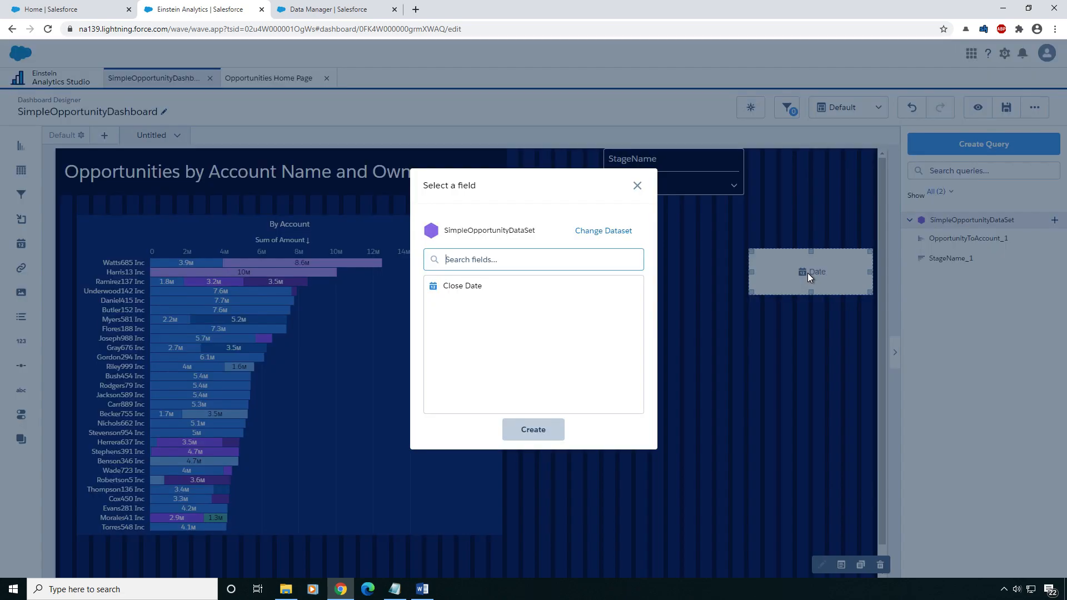
pyautogui.click(489, 290)
pyautogui.click(551, 434)
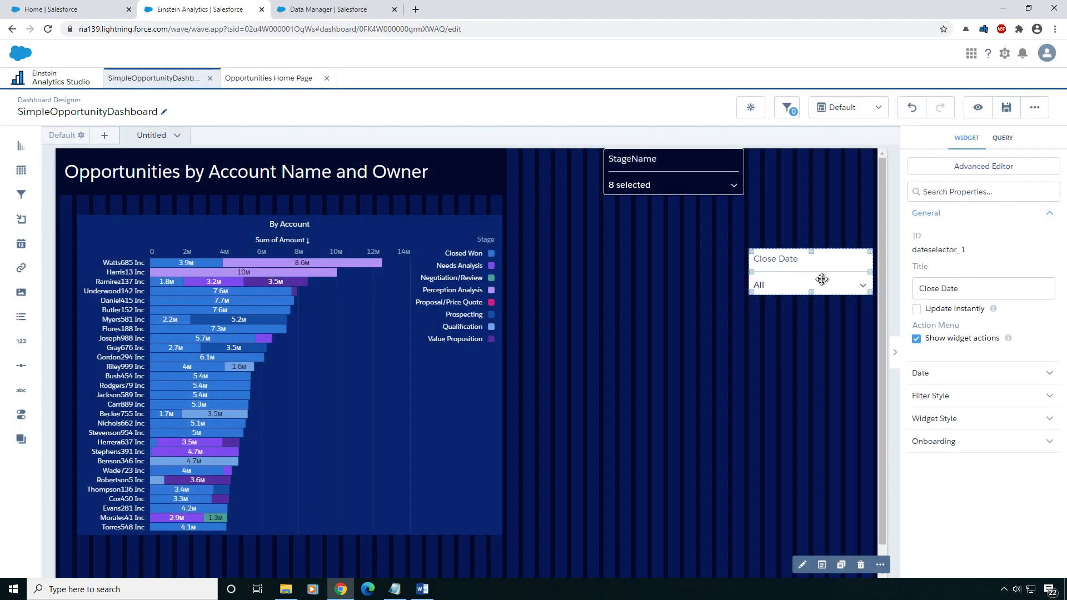
# Step: Align the Close Date filter beside StageName on the dashboard's upper edge, and narrow and reposition StageName to leave a gap
pyautogui.moveTo(825, 185); pyautogui.dragTo(825, 185)
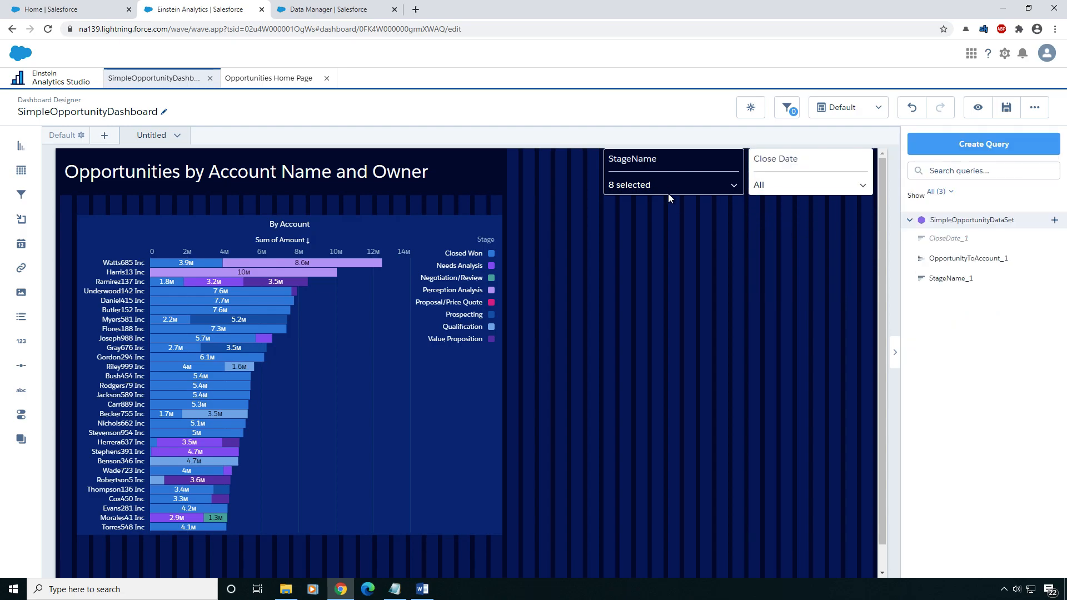
pyautogui.click(669, 164)
pyautogui.click(729, 176)
pyautogui.click(707, 172)
pyautogui.moveTo(713, 174); pyautogui.dragTo(699, 178)
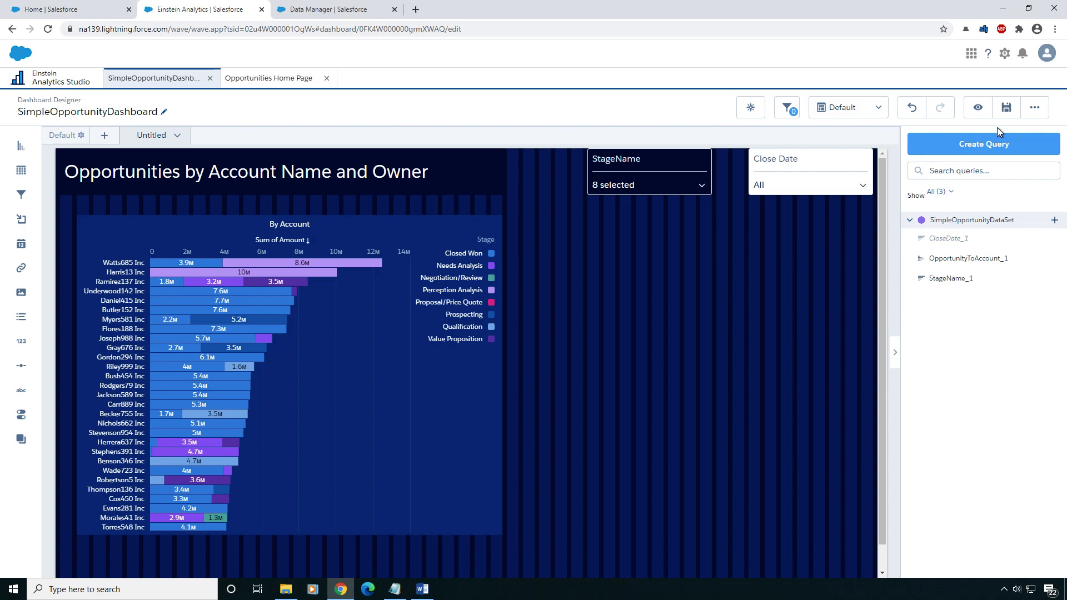
pyautogui.moveTo(655, 182); pyautogui.dragTo(624, 173)
# Step: Turn off widget actions for the Close Date filter and set its background to the custom dark navy colour copied from the notes document
pyautogui.click(721, 209)
pyautogui.click(793, 159)
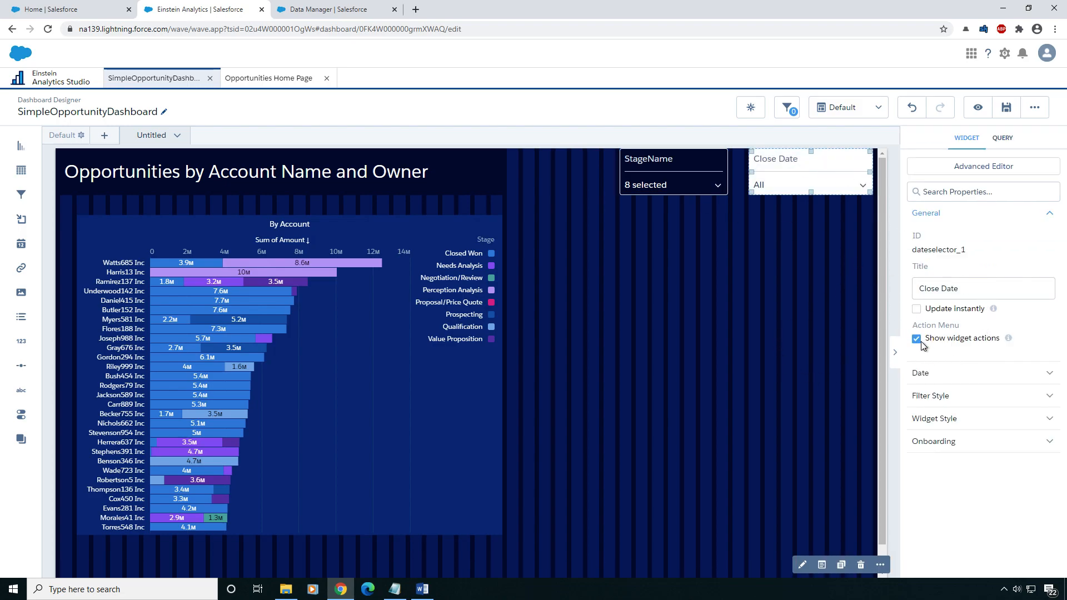
pyautogui.click(947, 416)
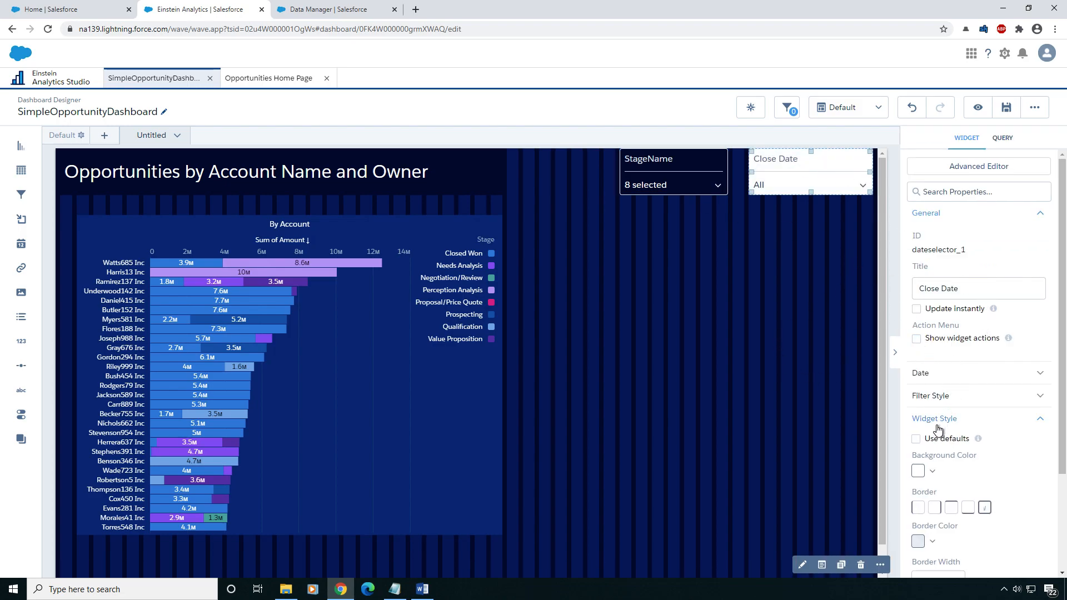
pyautogui.scroll(-2, 939, 433)
pyautogui.click(918, 360)
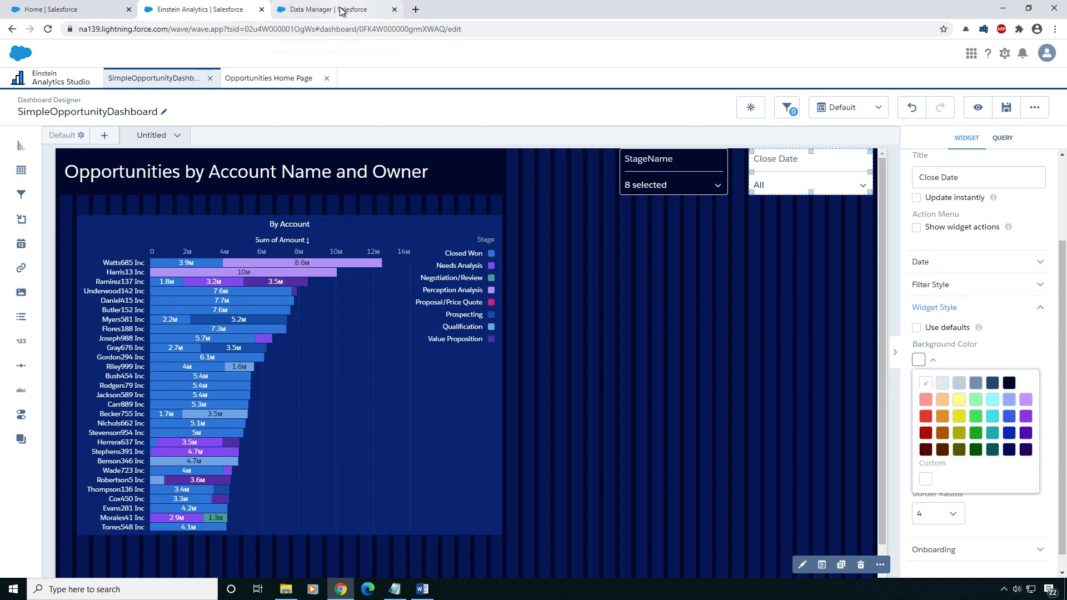
pyautogui.hotkey('alt', 'Tab')
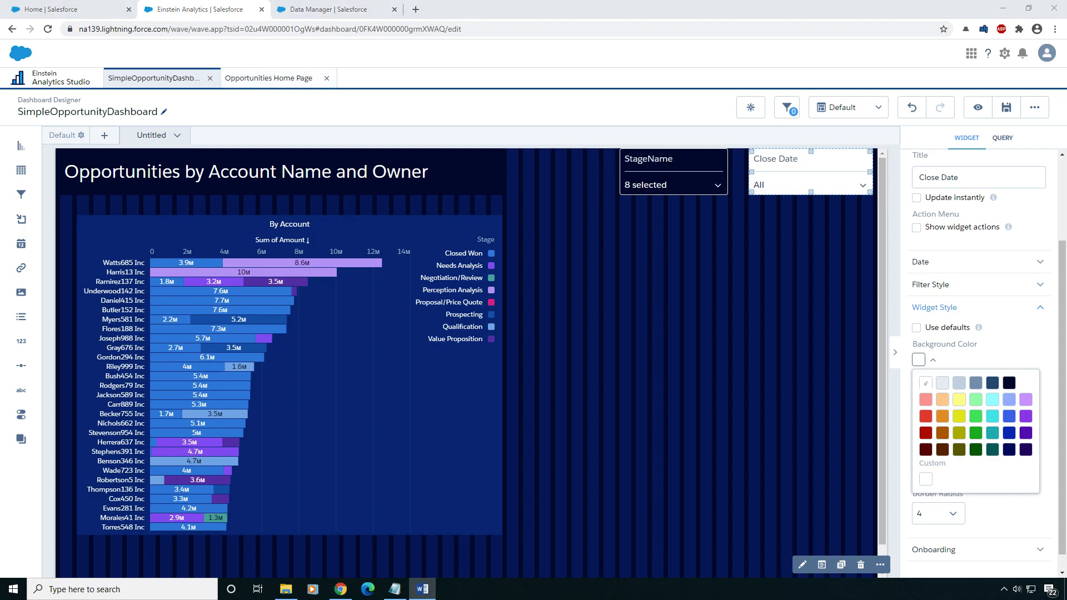
pyautogui.click(927, 481)
pyautogui.tripleClick(978, 439)
pyautogui.hotkey('ctrl', 'v')
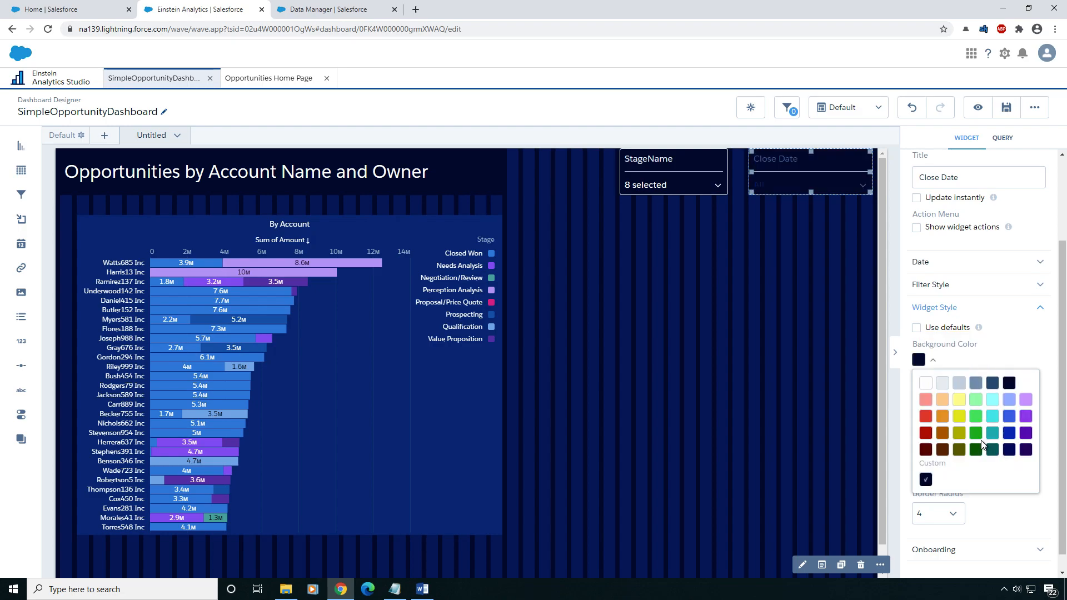
# Step: Set the Close Date filter's field text colour to light grey and its value text colour to white
pyautogui.click(1024, 361)
pyautogui.click(931, 284)
pyautogui.click(918, 367)
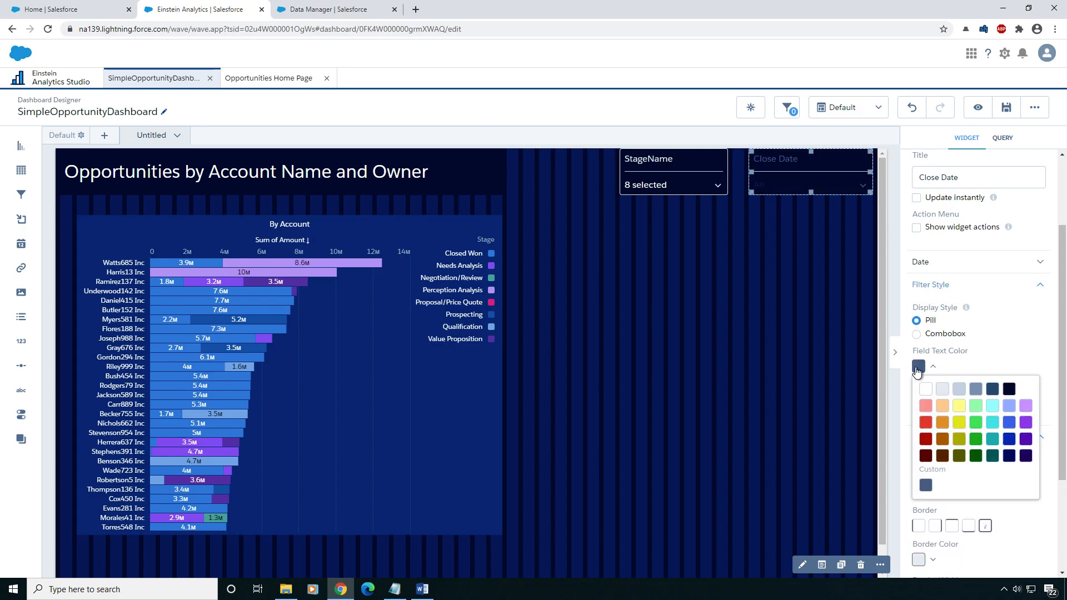
pyautogui.click(946, 388)
pyautogui.click(1011, 351)
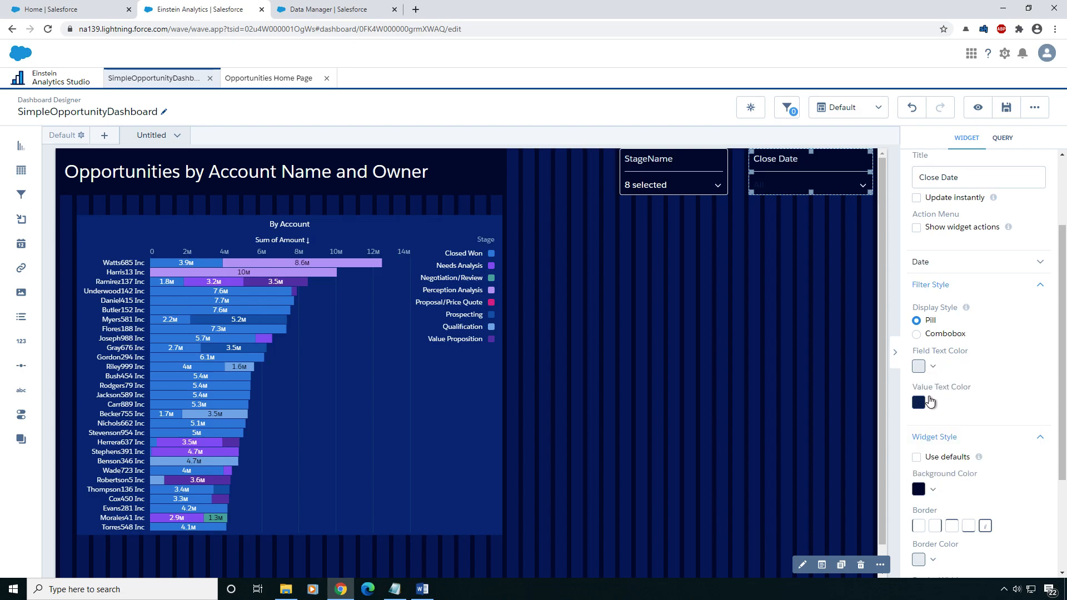
pyautogui.click(930, 401)
pyautogui.click(925, 425)
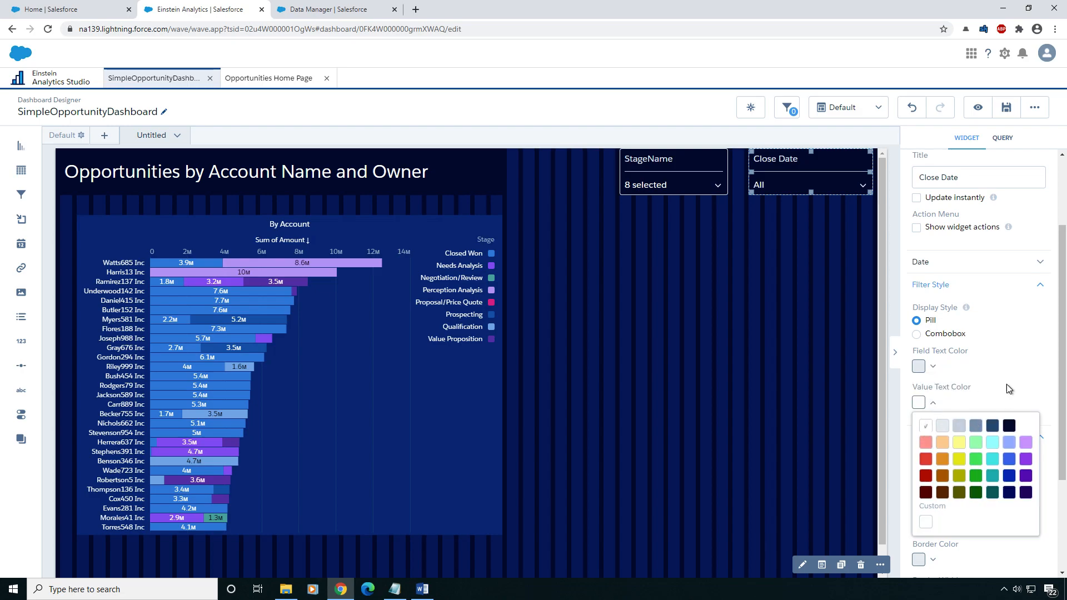
pyautogui.click(1035, 368)
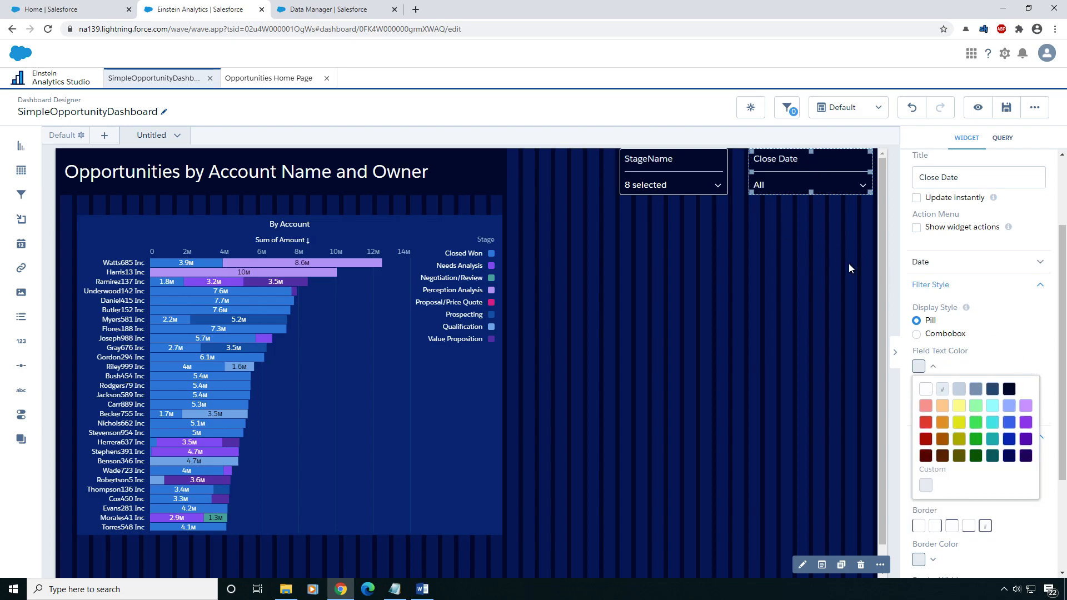
pyautogui.click(789, 268)
# Step: Narrow the Close Date filter from its left edge and move the StageName filter right to sit beside it
pyautogui.click(793, 167)
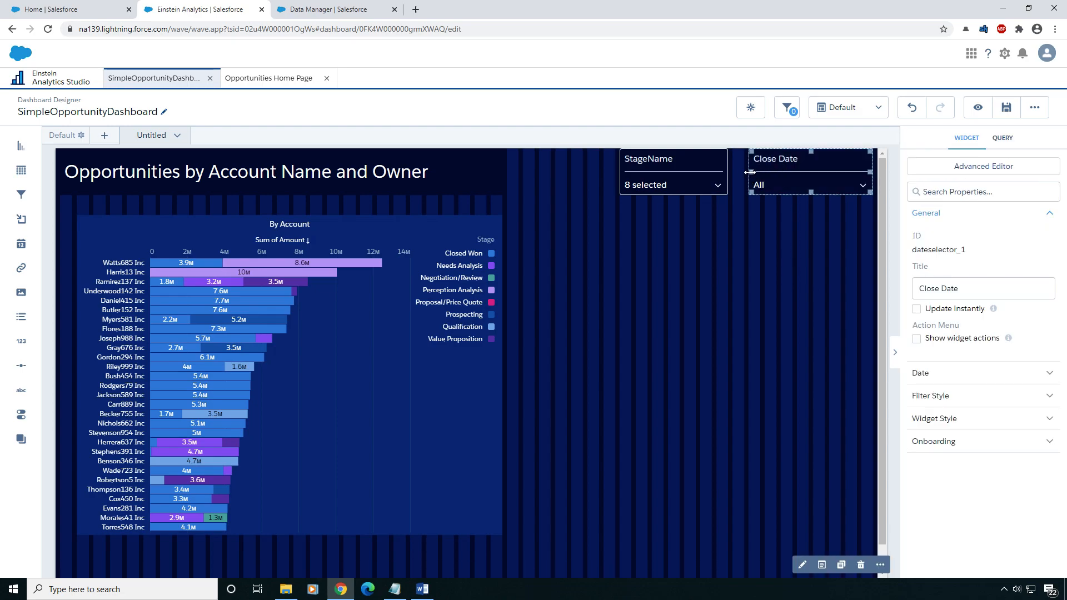
pyautogui.moveTo(750, 173); pyautogui.dragTo(766, 172)
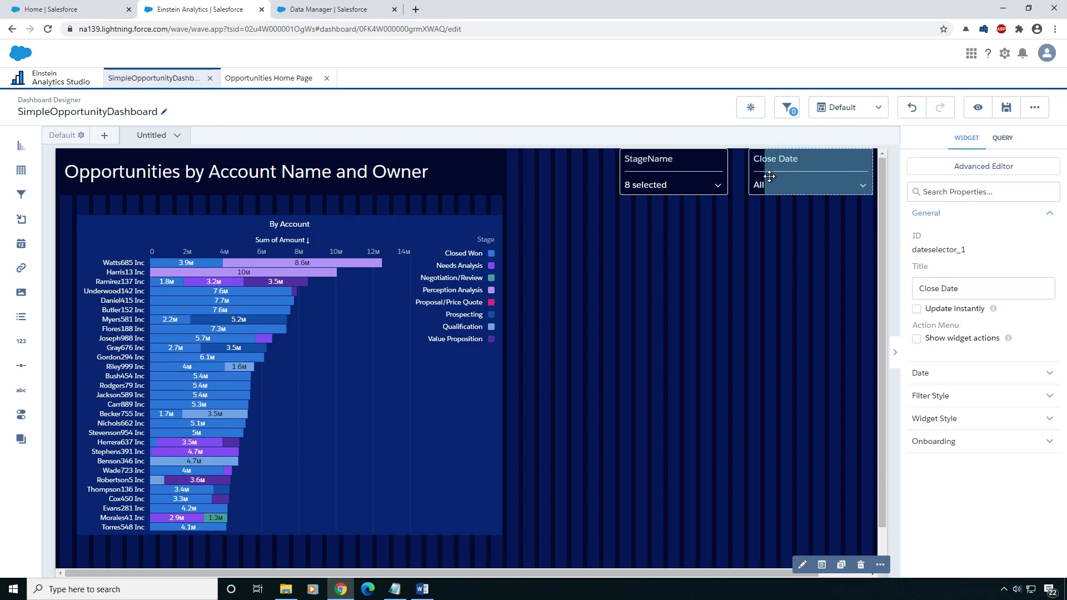
pyautogui.click(690, 172)
pyautogui.moveTo(690, 172); pyautogui.dragTo(695, 194)
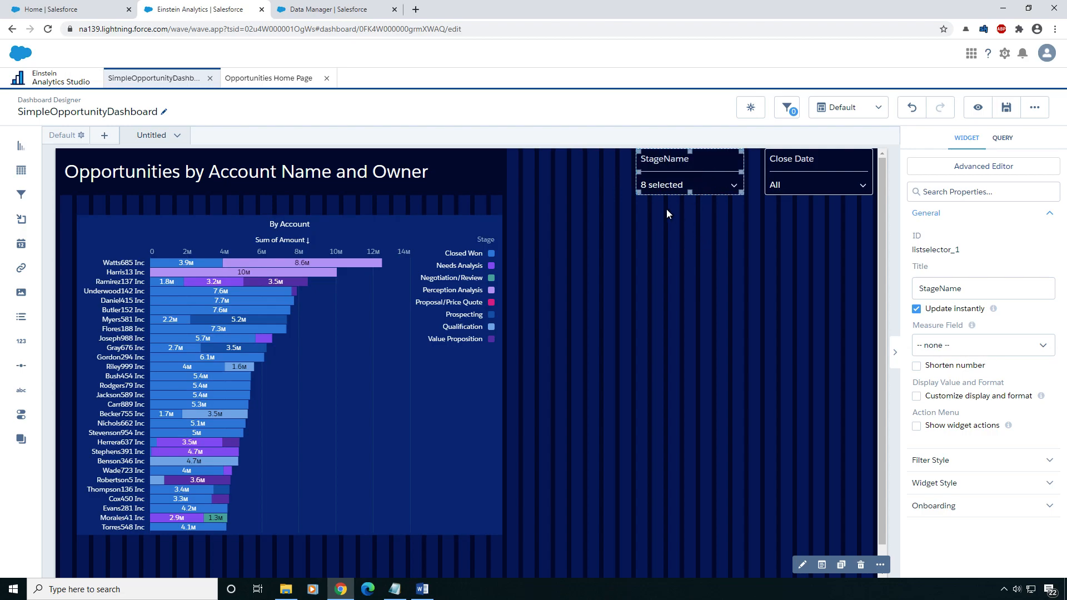
# Step: Narrow the heading widget to fit its text more closely and save SimpleOpportunityDashboard
pyautogui.click(572, 248)
pyautogui.click(494, 174)
pyautogui.moveTo(496, 174); pyautogui.dragTo(453, 172)
pyautogui.click(499, 172)
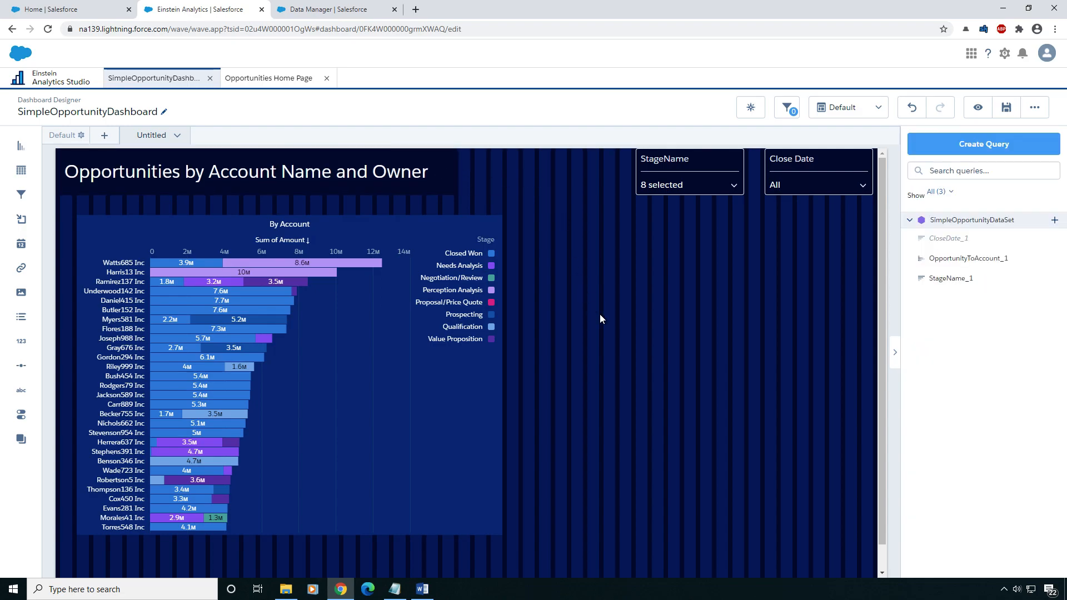
pyautogui.click(1006, 107)
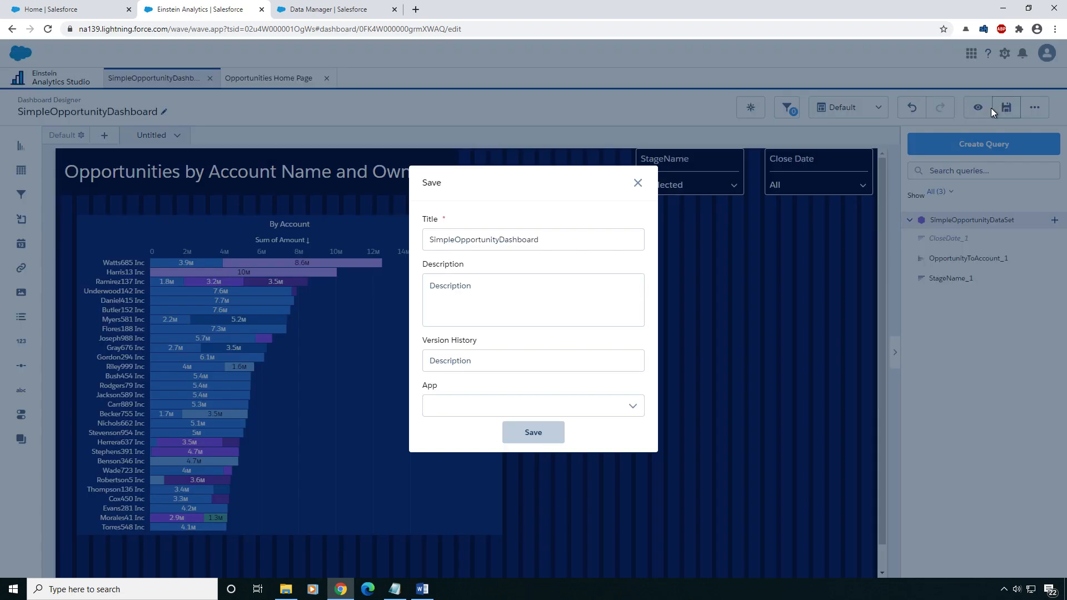
pyautogui.click(544, 439)
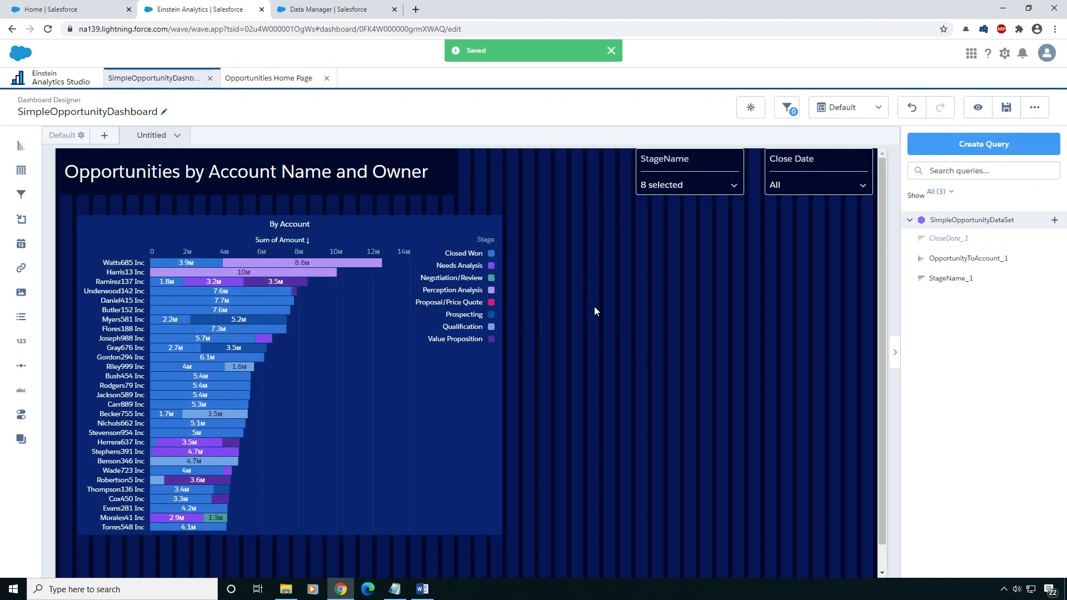
# Step: Check the chart layout on Opportunities Home Page and duplicate the By Account chart in SimpleOpportunityDashboard
pyautogui.click(338, 273)
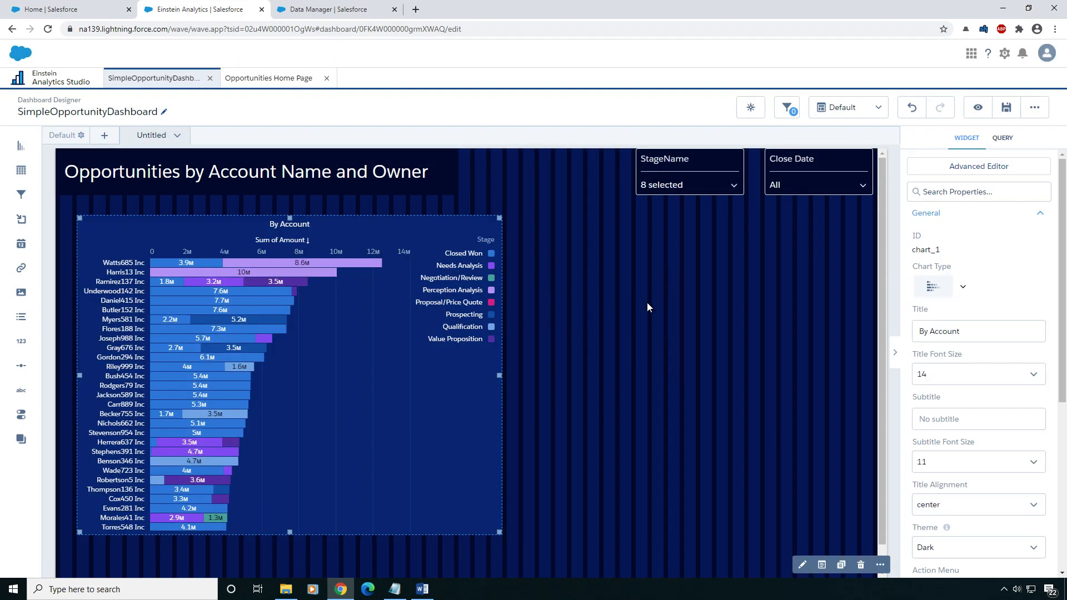
pyautogui.click(272, 79)
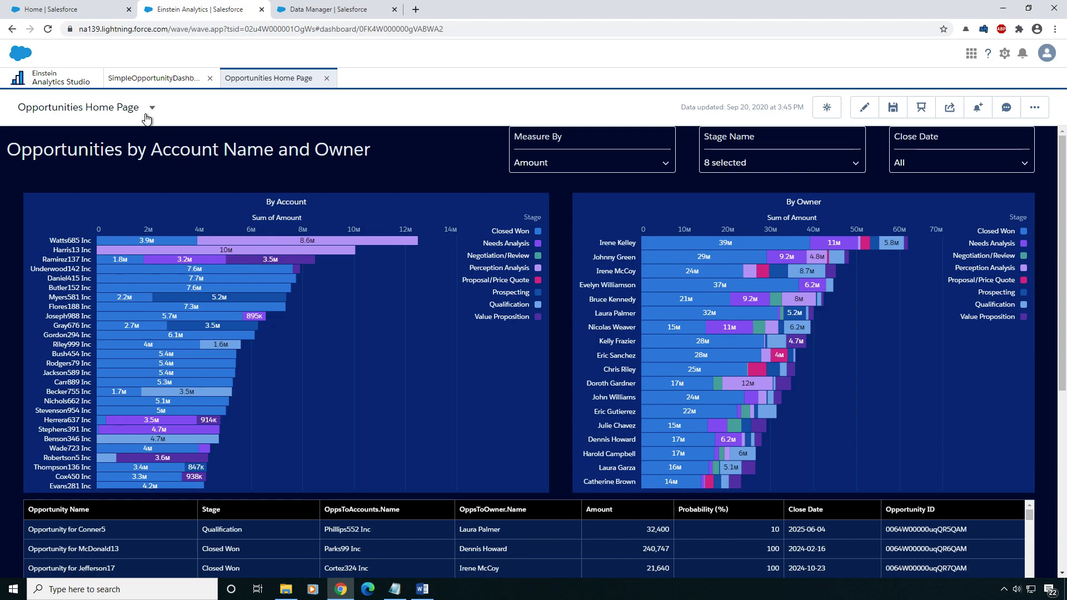
pyautogui.click(156, 80)
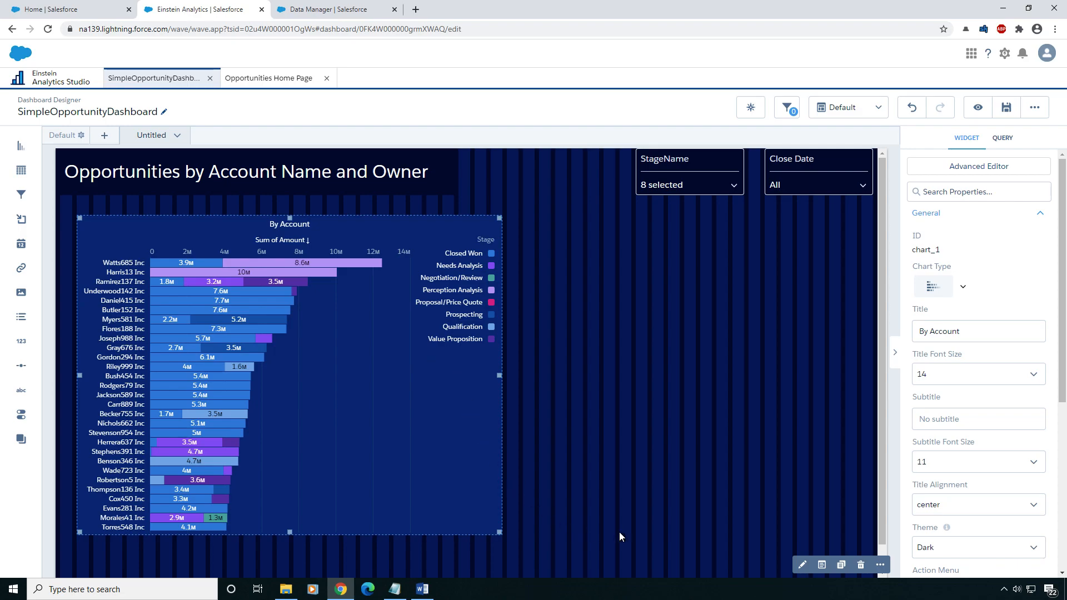
pyautogui.click(842, 565)
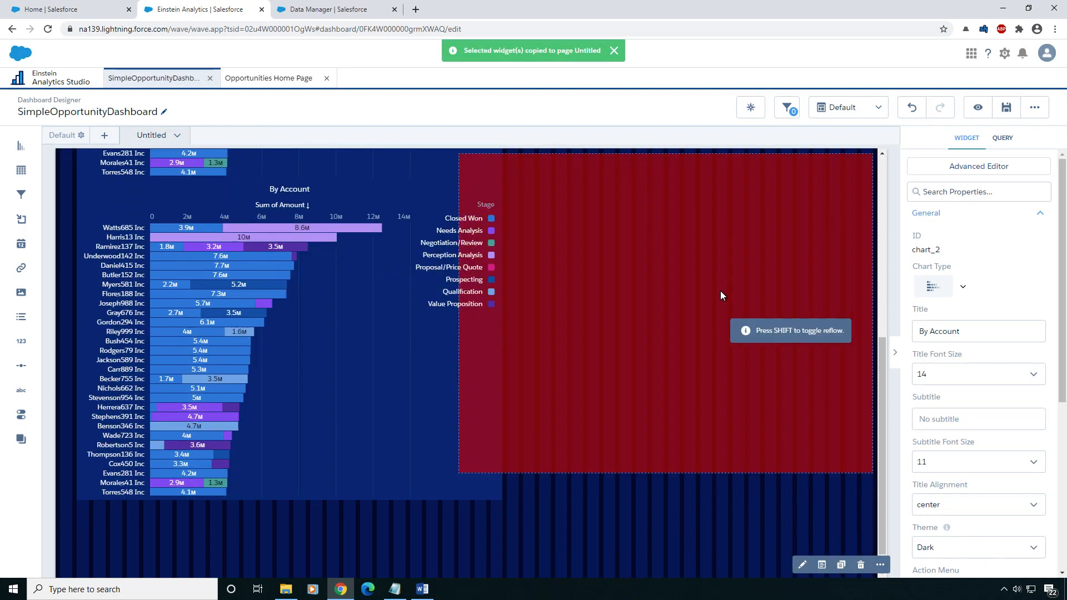
pyautogui.click(718, 296)
pyautogui.scroll(4, 500, 405)
pyautogui.scroll(-2, 445, 450)
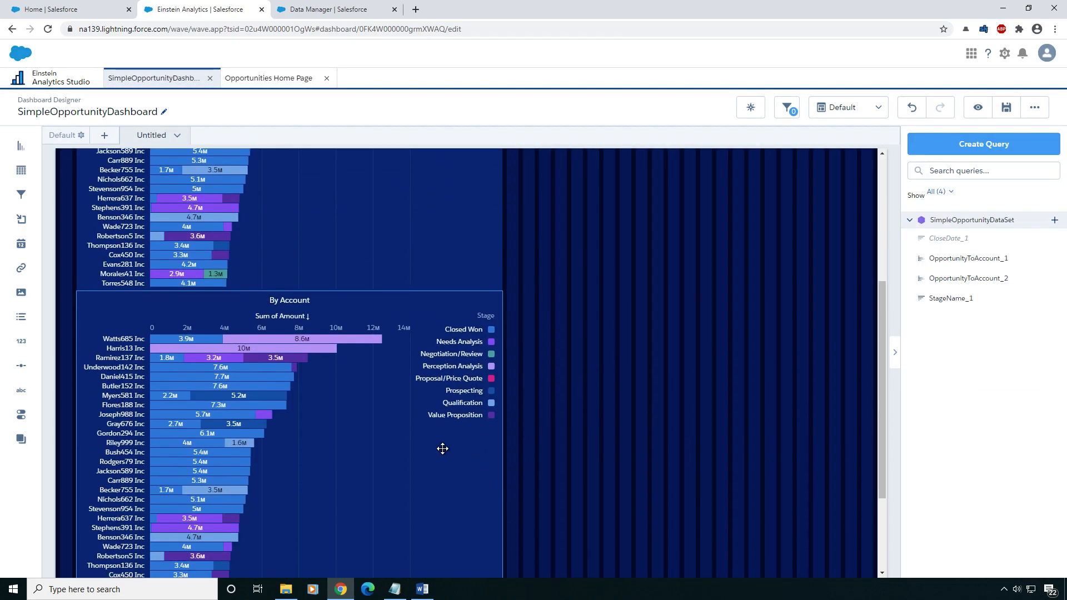
# Step: Narrow the duplicated By Account chart and place it to the right of the original, aligned with its upper edge
pyautogui.click(442, 448)
pyautogui.moveTo(502, 450); pyautogui.dragTo(424, 444)
pyautogui.moveTo(274, 419); pyautogui.dragTo(665, 373)
pyautogui.moveTo(638, 477); pyautogui.dragTo(645, 270)
pyautogui.scroll(2, 607, 389)
pyautogui.moveTo(704, 448); pyautogui.dragTo(715, 352)
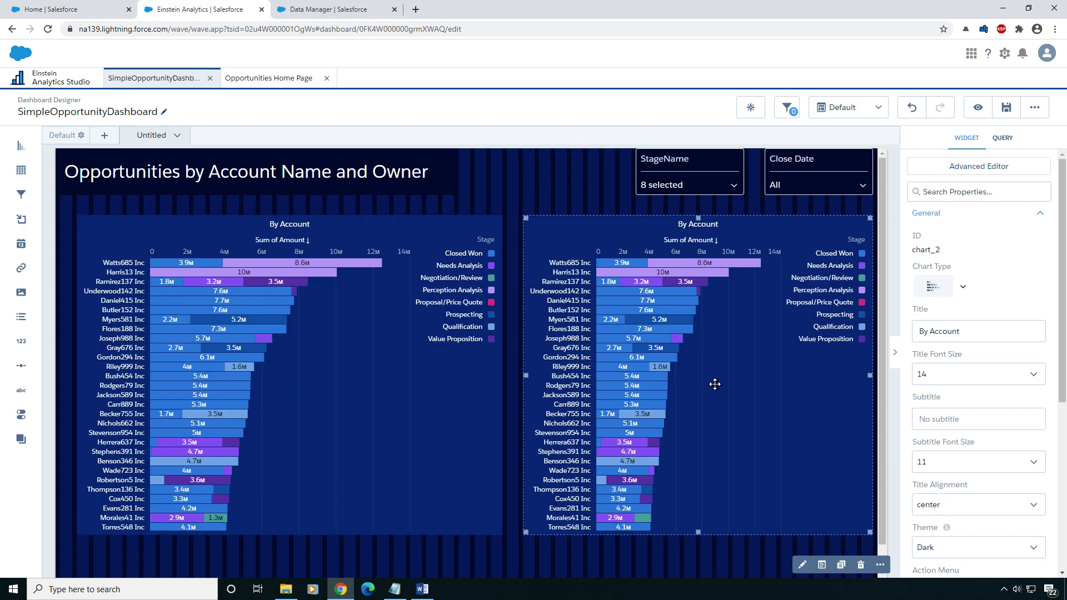
# Step: Narrow the original By Account chart and shift and resize the copy to leave a small gap between the two charts
pyautogui.click(431, 396)
pyautogui.moveTo(500, 376); pyautogui.dragTo(473, 376)
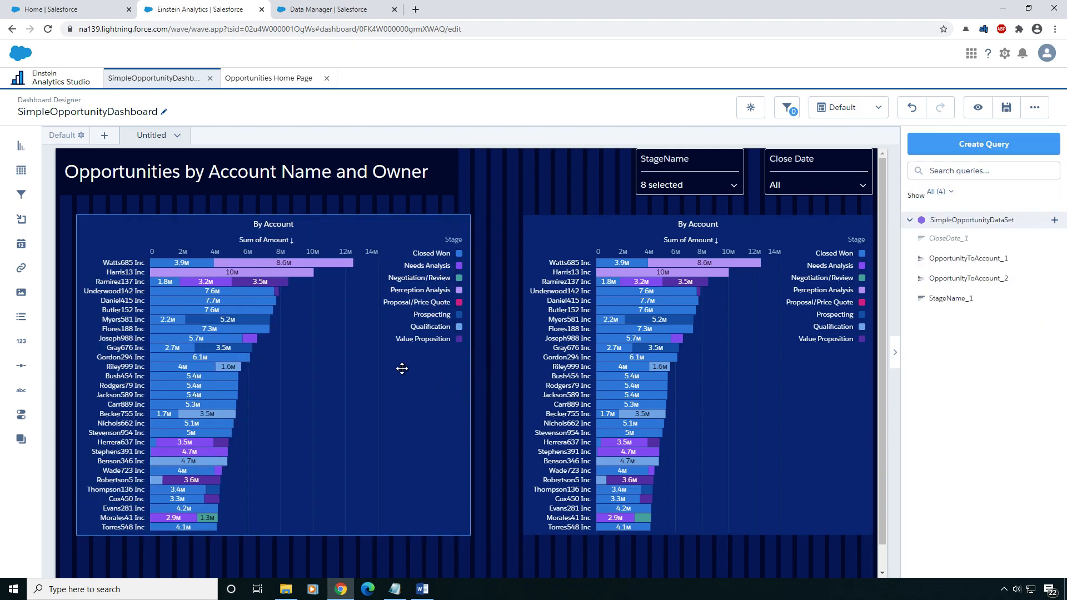
pyautogui.click(567, 357)
pyautogui.moveTo(526, 375); pyautogui.dragTo(525, 373)
pyautogui.moveTo(713, 372); pyautogui.dragTo(541, 350)
pyautogui.click(464, 376)
pyautogui.moveTo(520, 375); pyautogui.dragTo(501, 375)
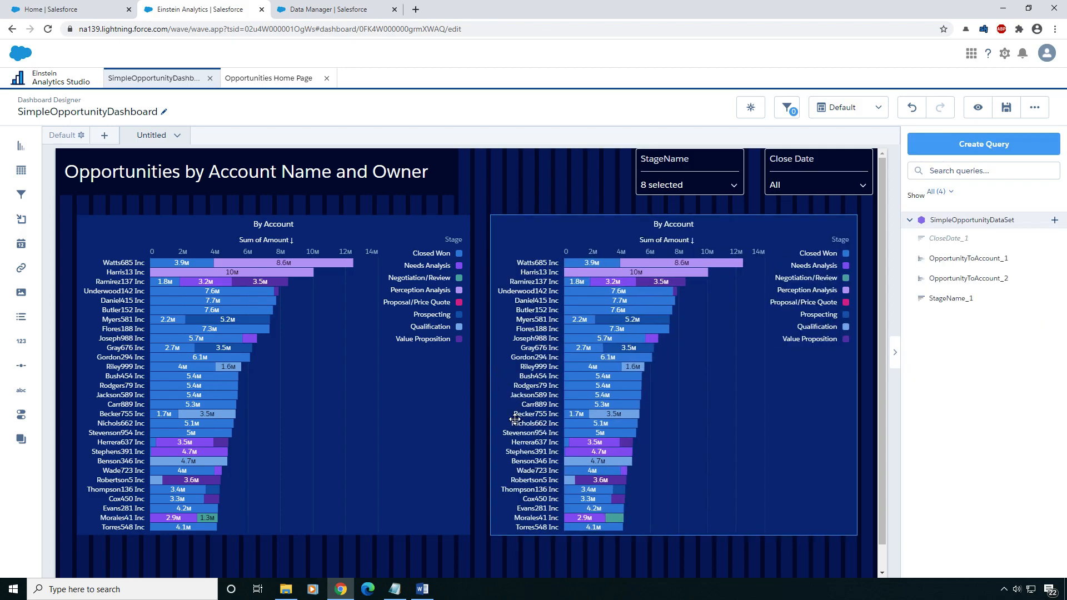
# Step: Change the duplicated chart's title to "By Owner"
pyautogui.click(572, 234)
pyautogui.moveTo(981, 348); pyautogui.dragTo(993, 329)
pyautogui.press('BackSpace')
pyautogui.press('BackSpace')
pyautogui.write('Owner')
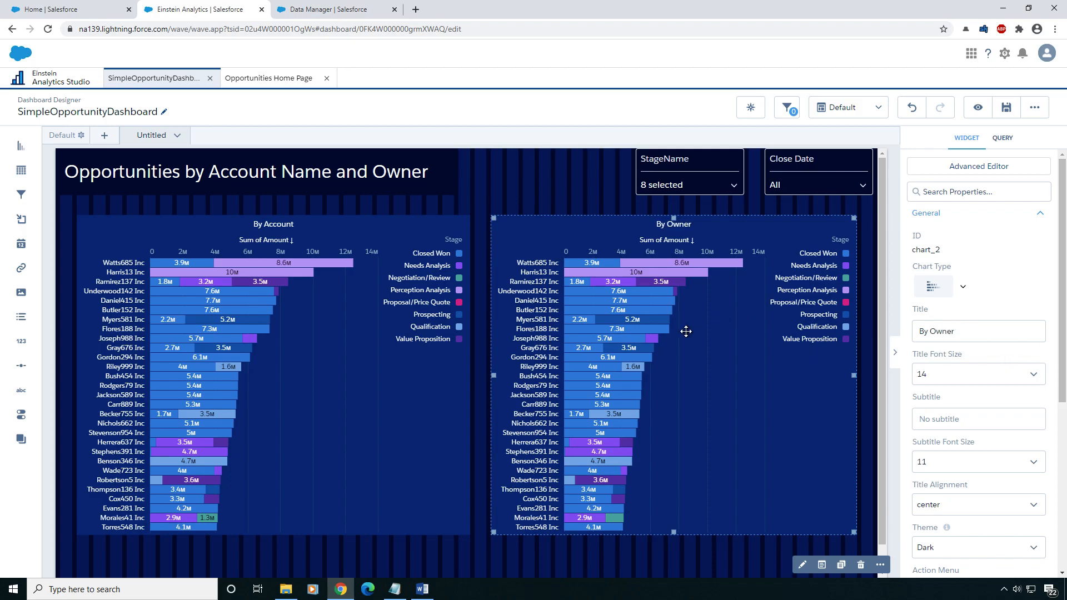
# Step: Edit the By Owner chart's query to group its bars by Owner Name instead of Account Name and update the chart
pyautogui.doubleClick(739, 363)
pyautogui.click(81, 279)
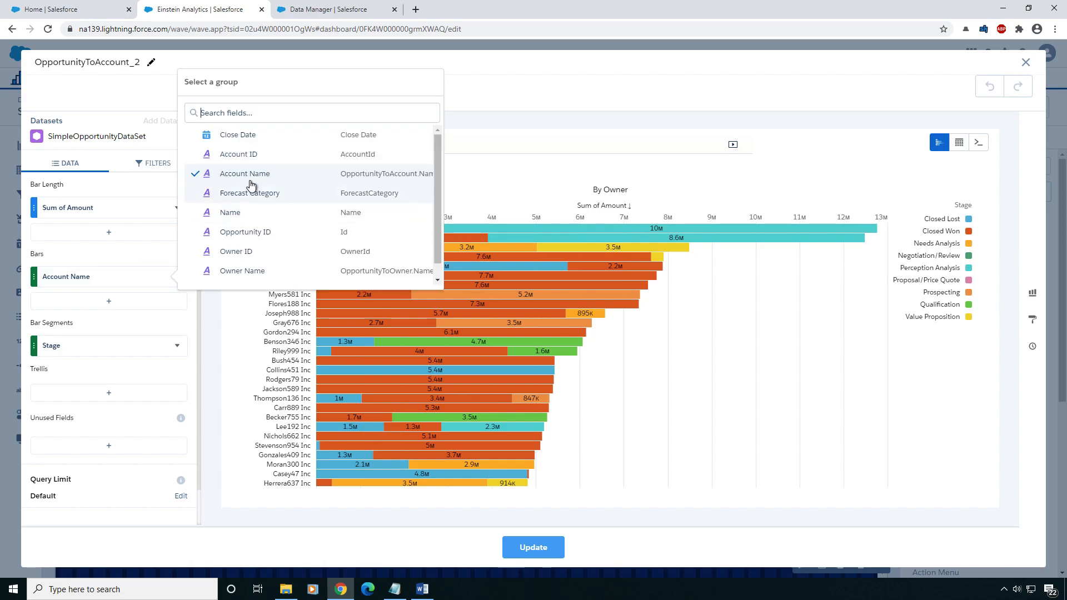
pyautogui.click(233, 271)
pyautogui.click(536, 545)
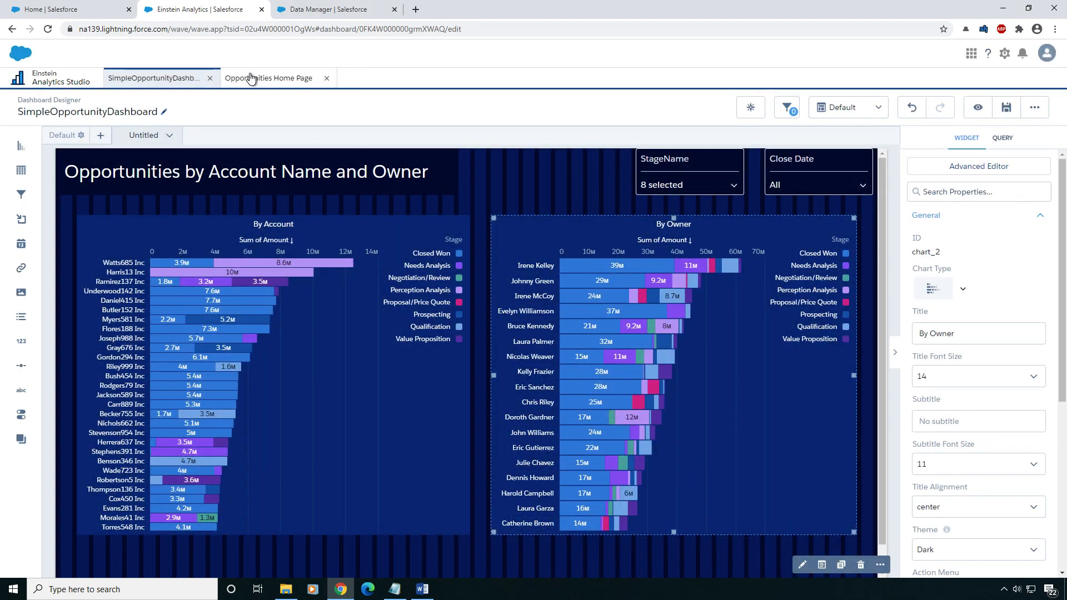
# Step: Preview SimpleOpportunityDashboard, compare it with Opportunities Home Page, and save it
pyautogui.click(978, 108)
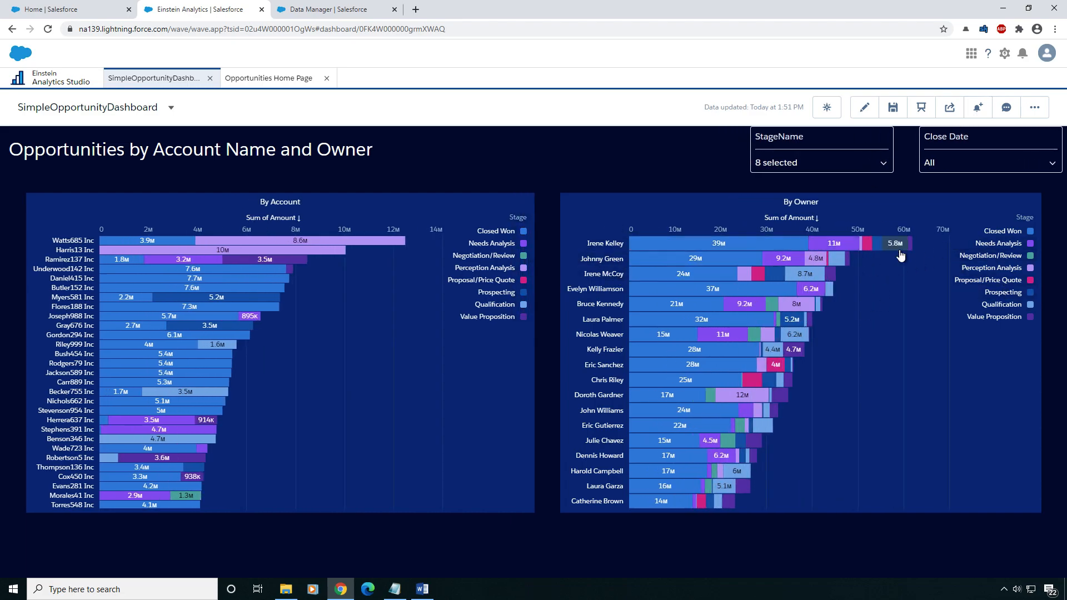
pyautogui.click(274, 78)
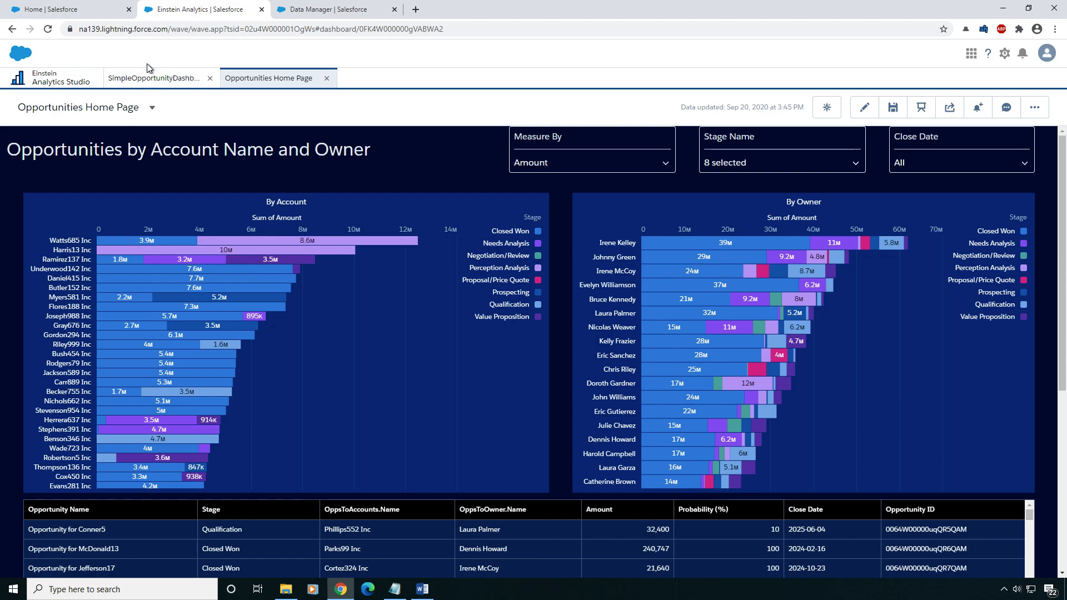
pyautogui.click(168, 82)
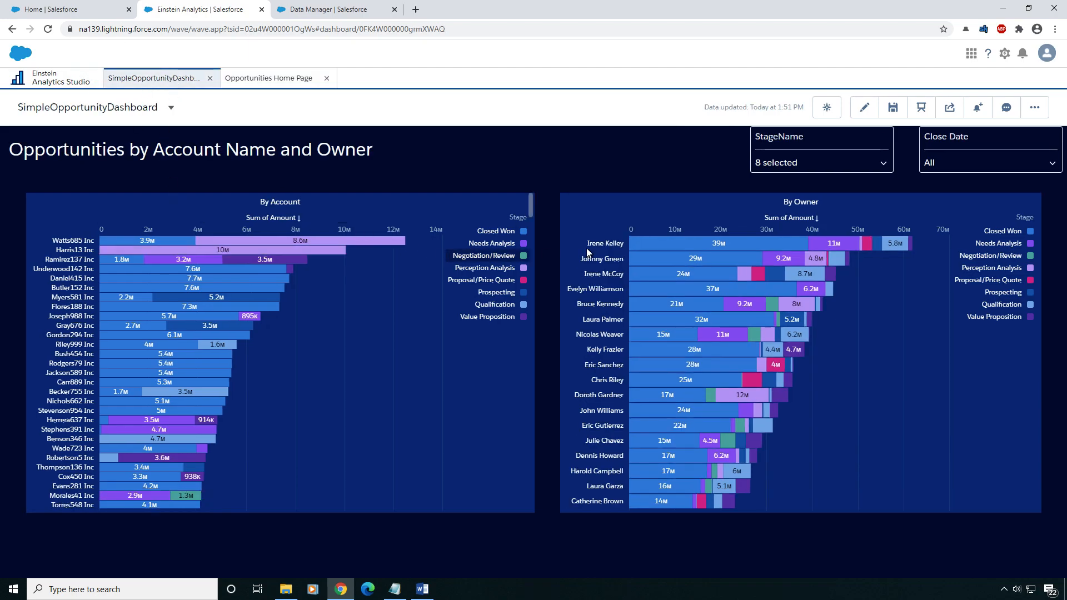
pyautogui.click(893, 107)
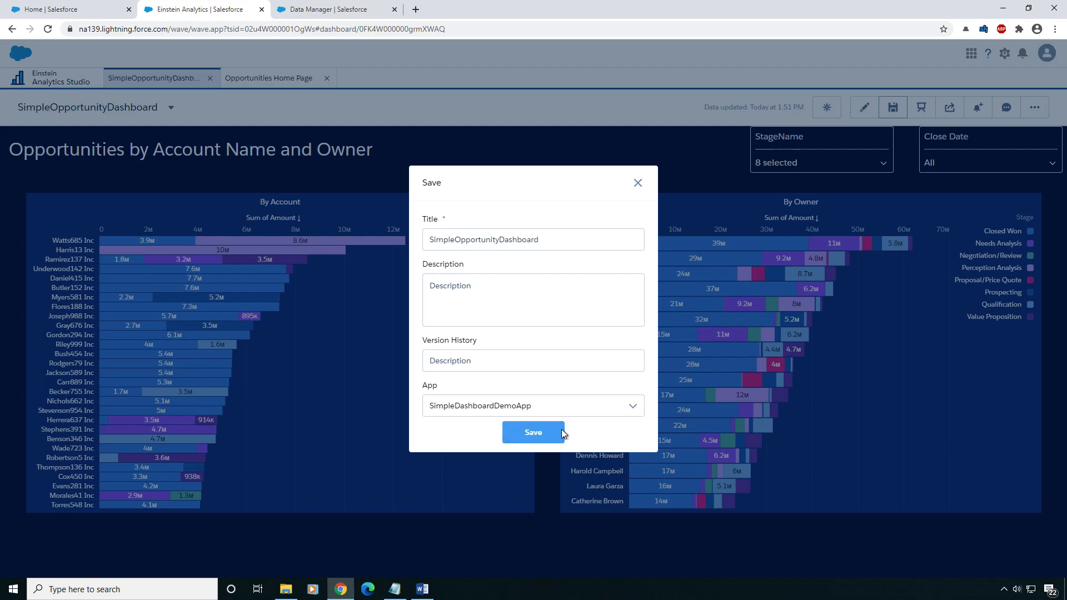
pyautogui.click(533, 433)
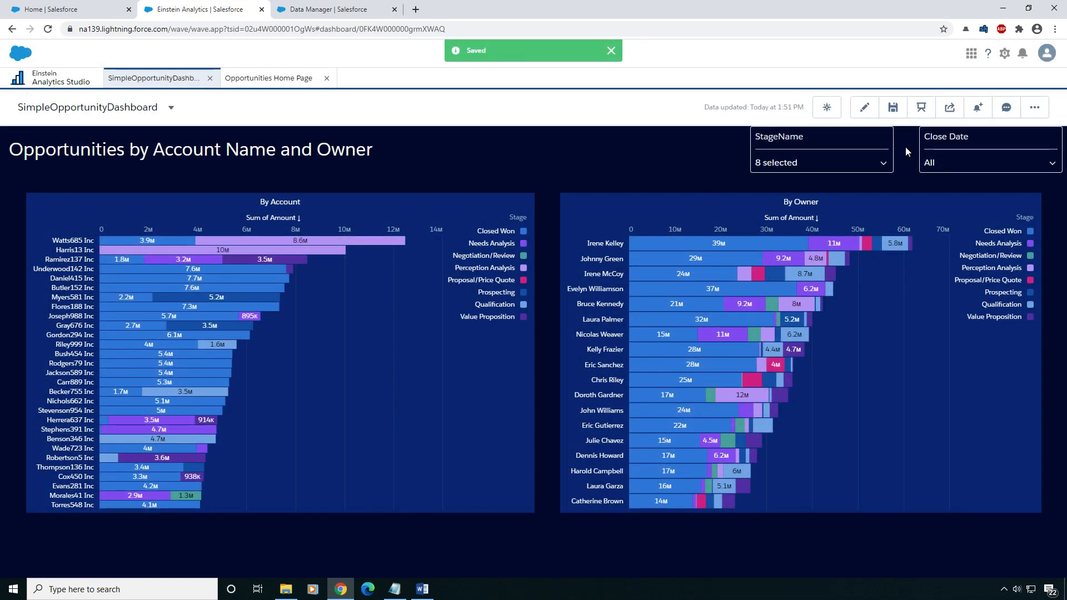
# Step: Return to editing the dashboard, add a table widget below the By Account chart, widen it across both charts and make it taller
pyautogui.click(864, 107)
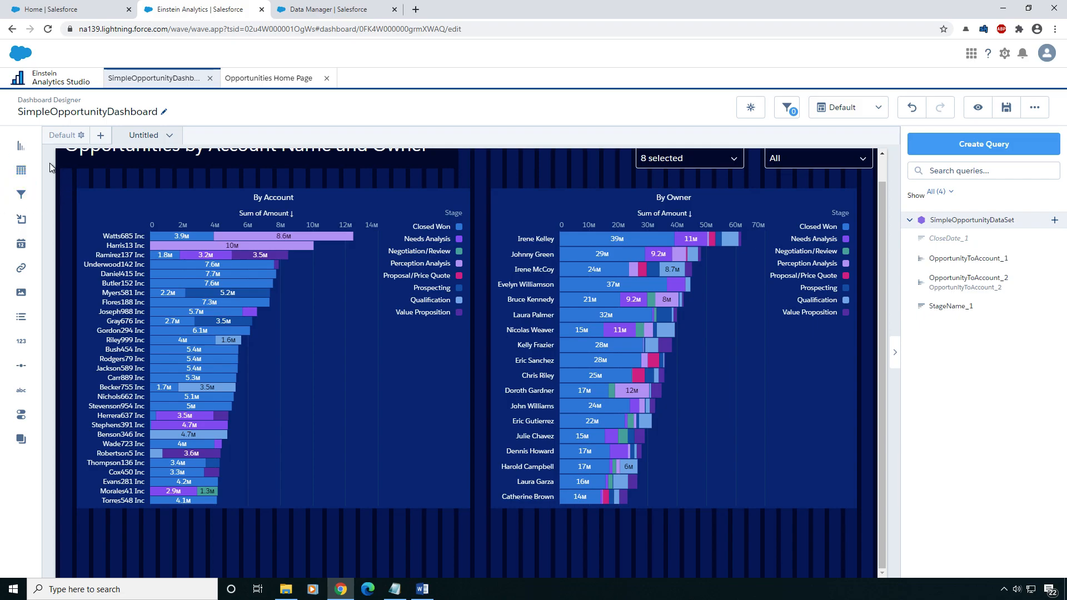
pyautogui.moveTo(22, 174); pyautogui.dragTo(83, 518)
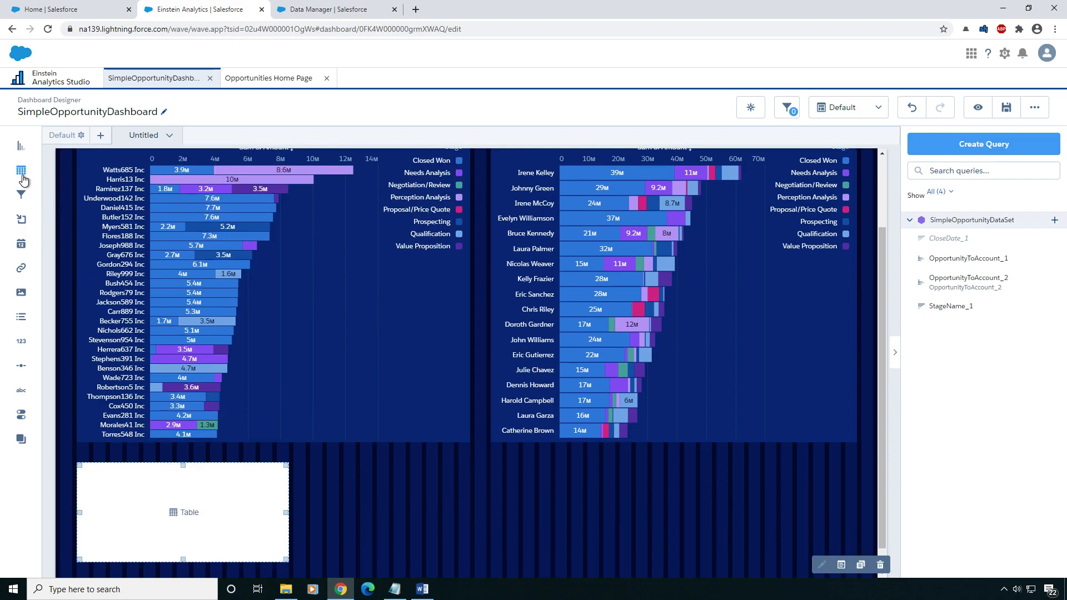
pyautogui.scroll(-1, 379, 478)
pyautogui.moveTo(290, 535); pyautogui.dragTo(847, 548)
pyautogui.scroll(-2, 648, 445)
pyautogui.moveTo(467, 501); pyautogui.dragTo(468, 549)
# Step: Set up the empty table widget as a Values Table query on SimpleOpportunityDataSet
pyautogui.click(461, 466)
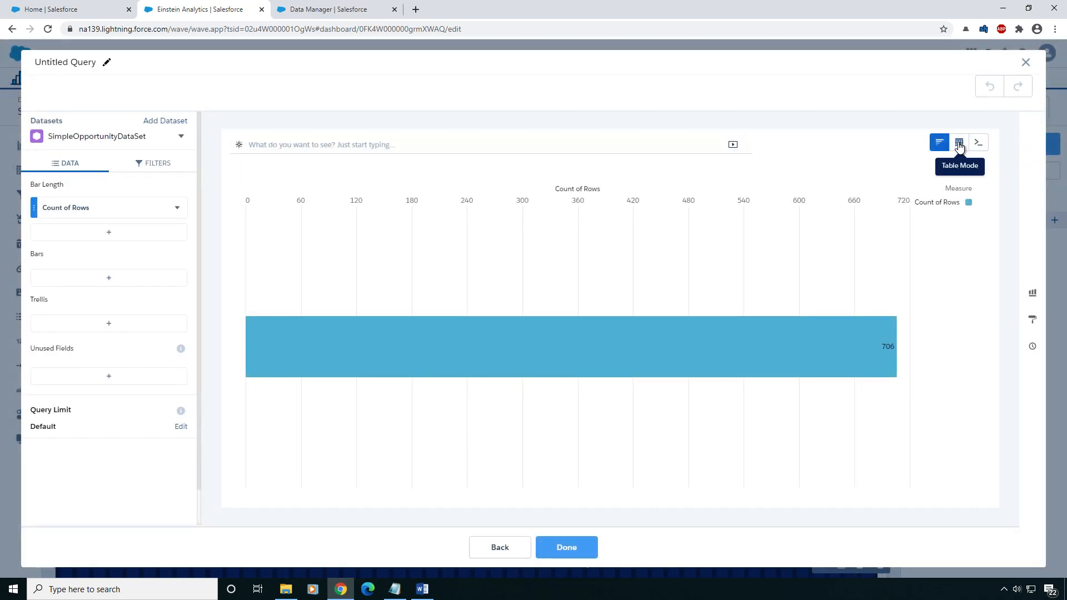
pyautogui.click(959, 144)
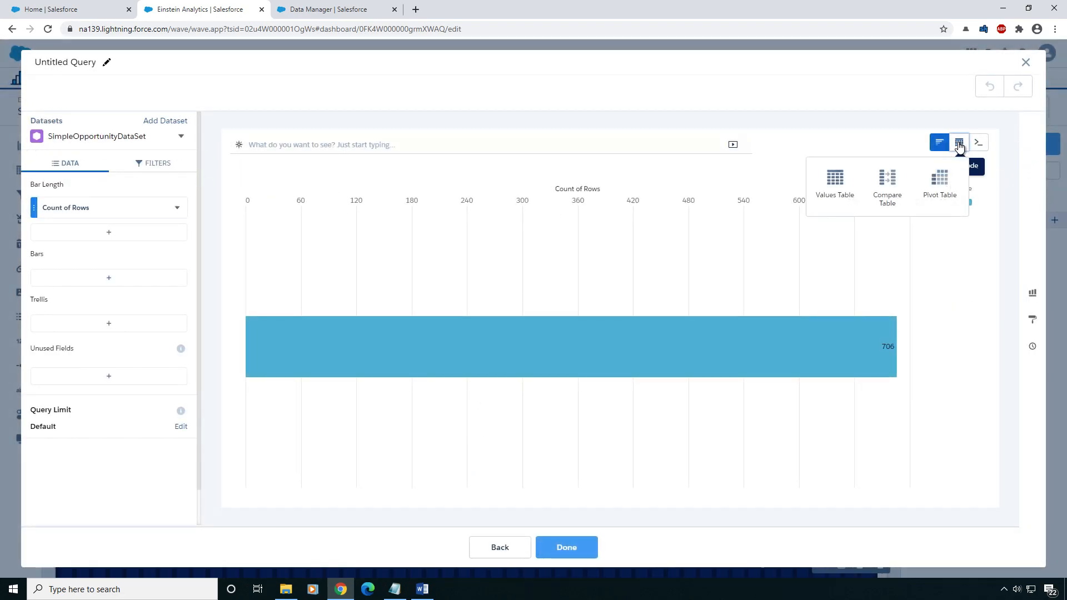
pyautogui.click(837, 179)
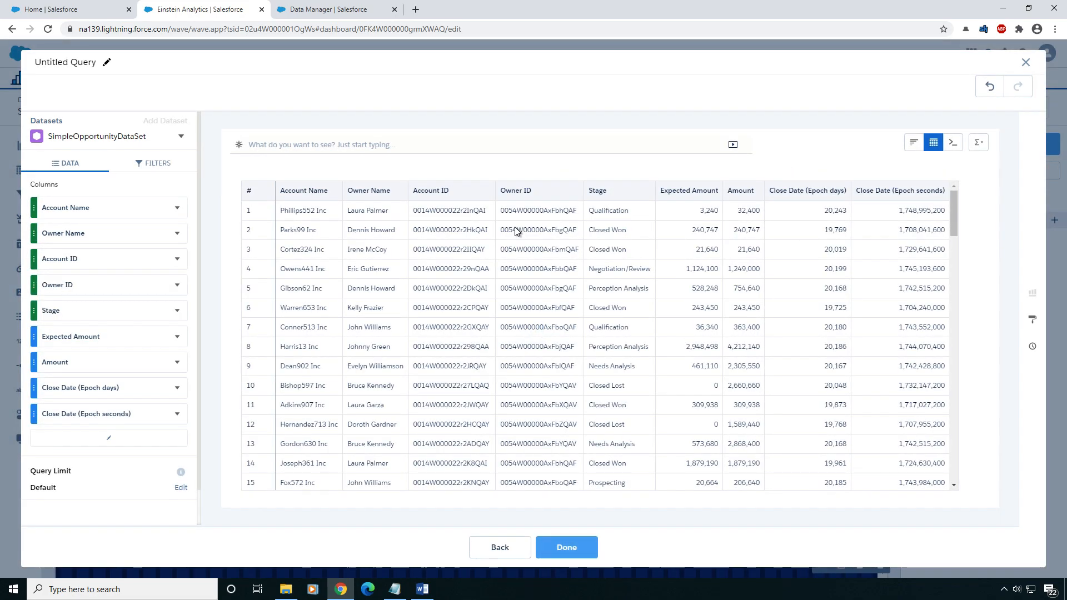
pyautogui.click(568, 547)
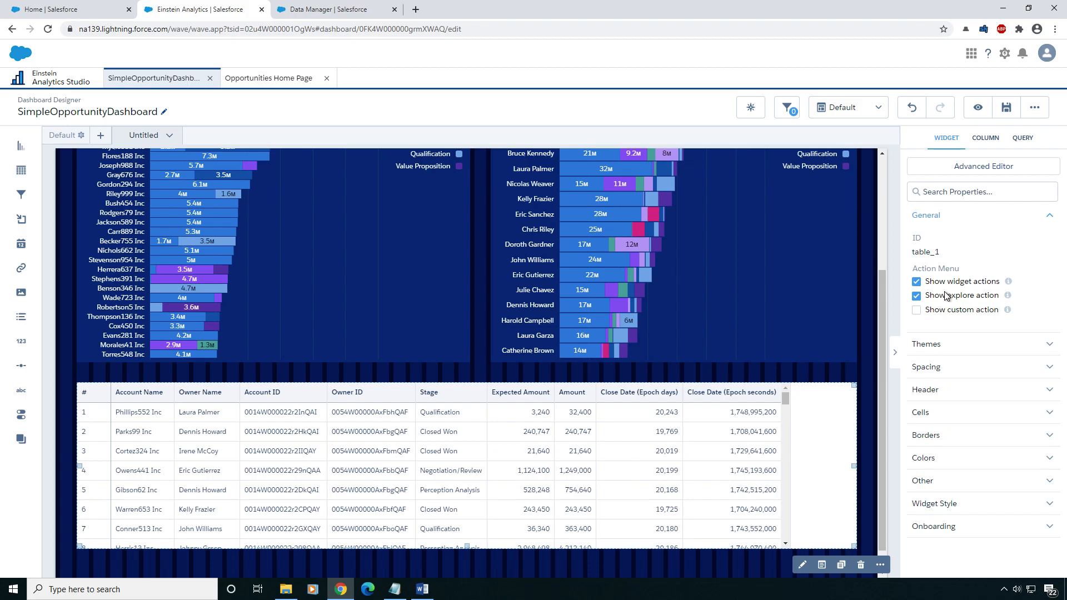
# Step: Preview the dashboard, look at the table widget's action menu, and return to editing
pyautogui.click(978, 107)
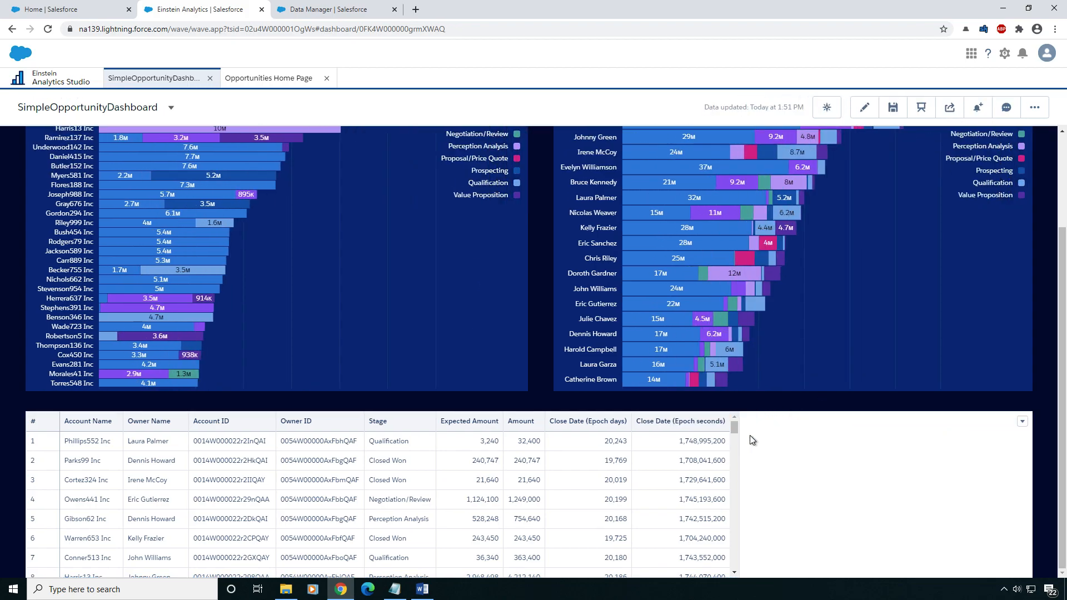
pyautogui.click(1021, 421)
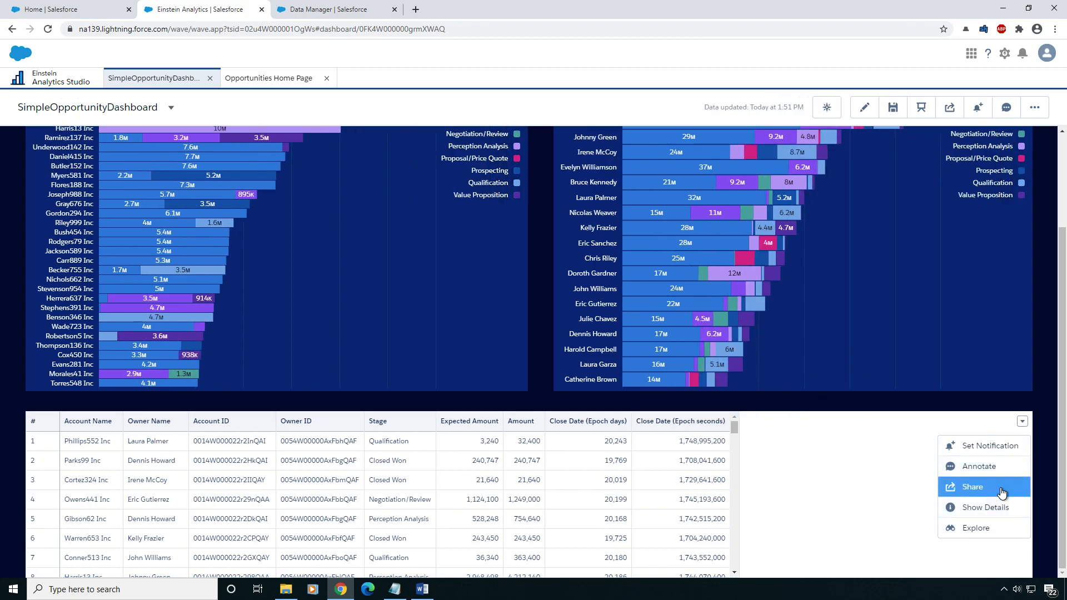
pyautogui.click(864, 108)
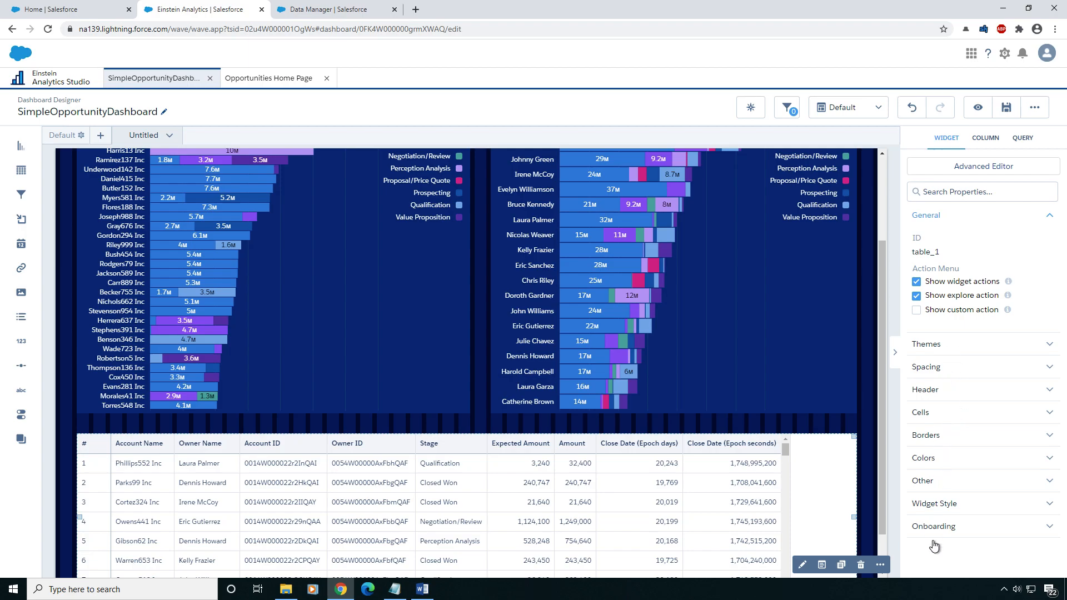
# Step: Set the table widget's background to the custom dark navy colour by pasting the copied colour code
pyautogui.click(945, 504)
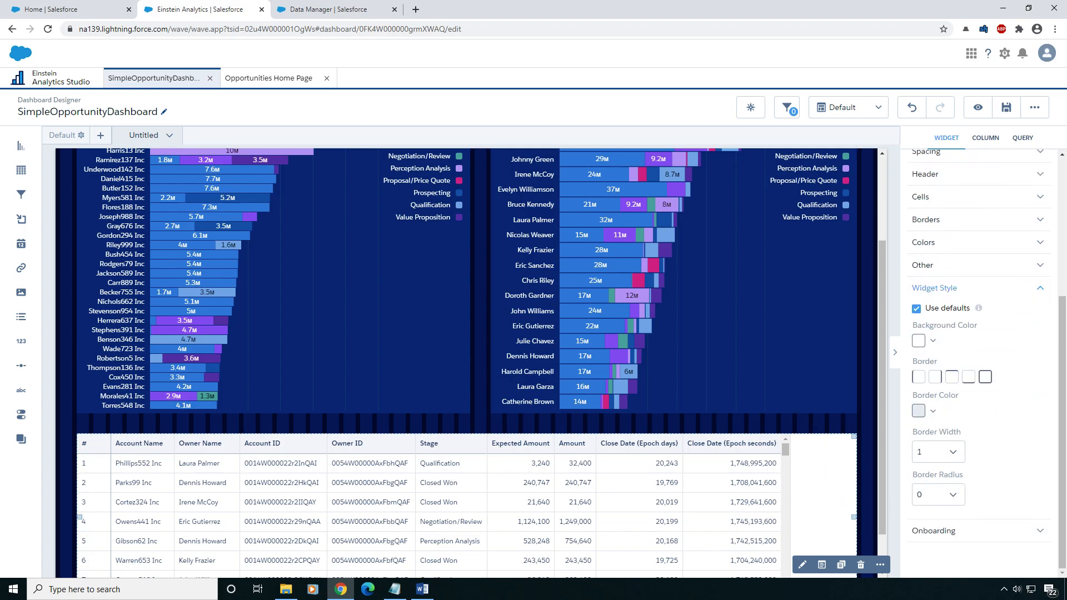
pyautogui.hotkey('alt', 'Tab')
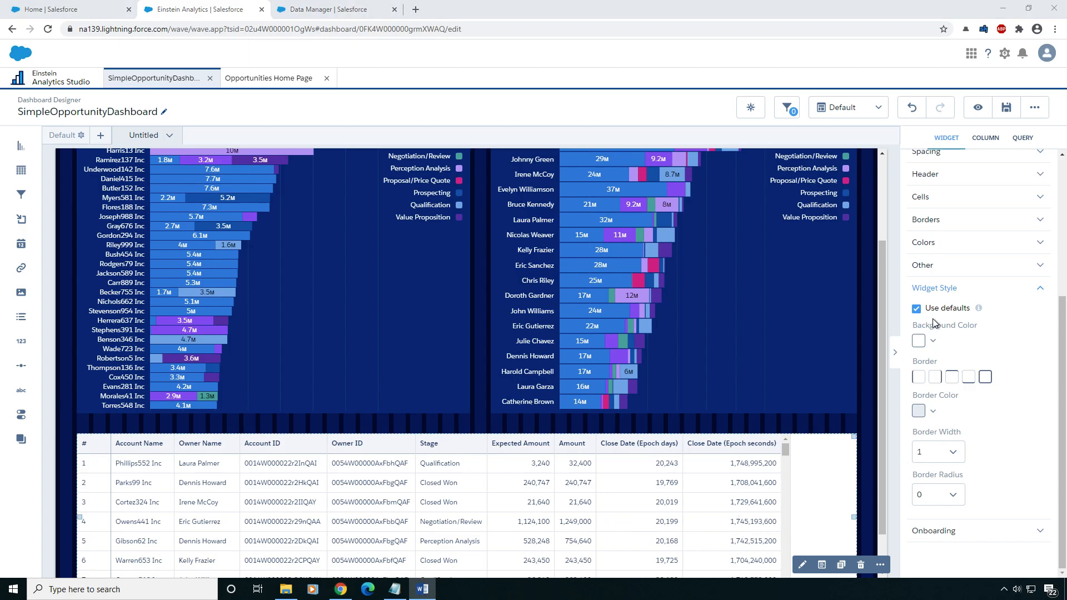
pyautogui.click(922, 345)
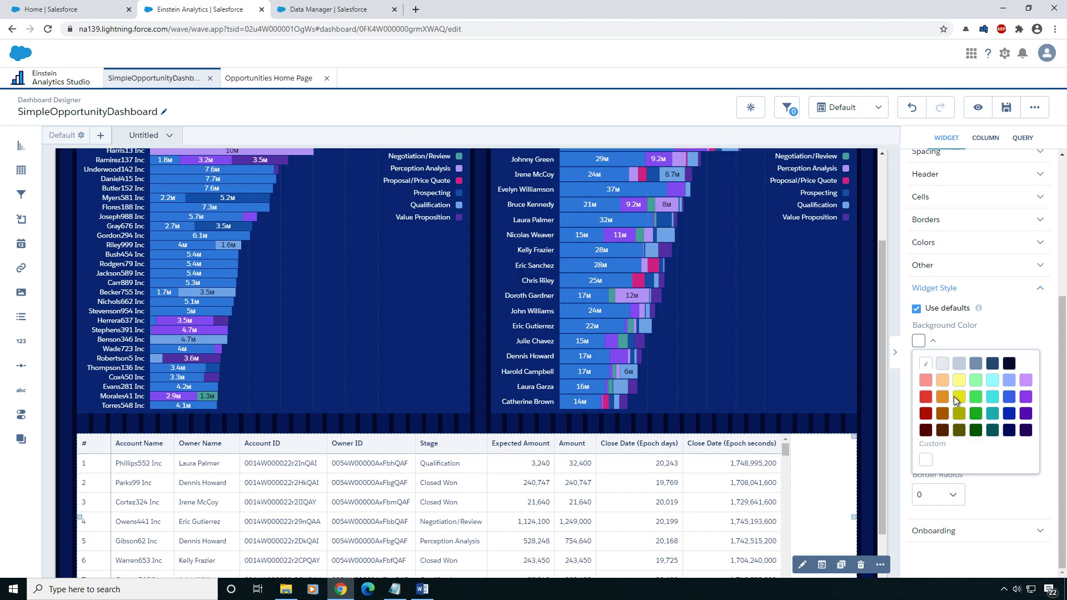
pyautogui.click(928, 466)
pyautogui.moveTo(980, 426); pyautogui.dragTo(930, 422)
pyautogui.hotkey('ctrl', 'v')
pyautogui.press('Return')
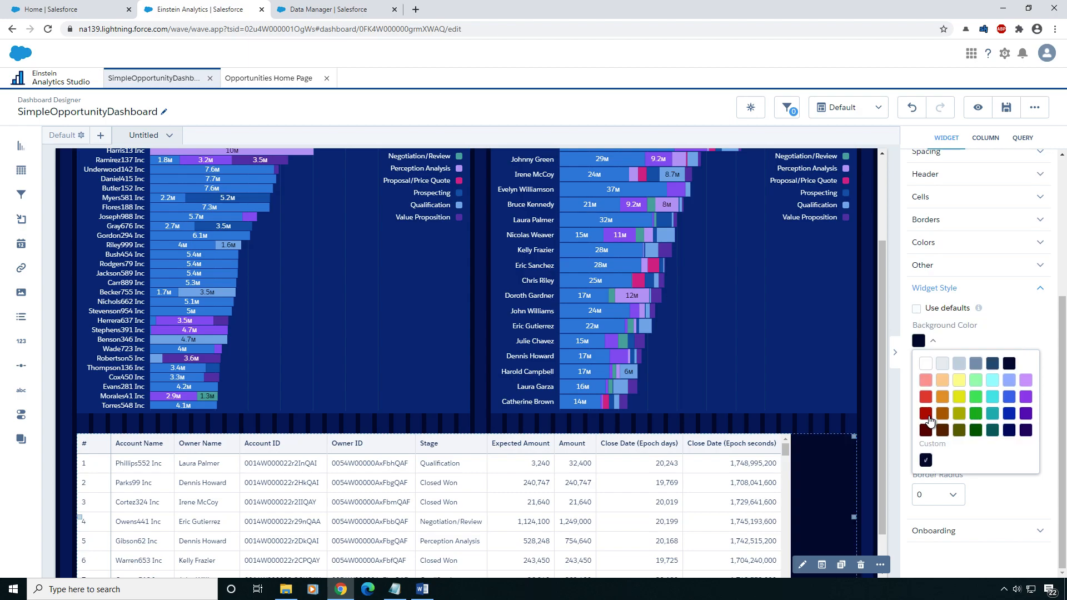
pyautogui.click(762, 360)
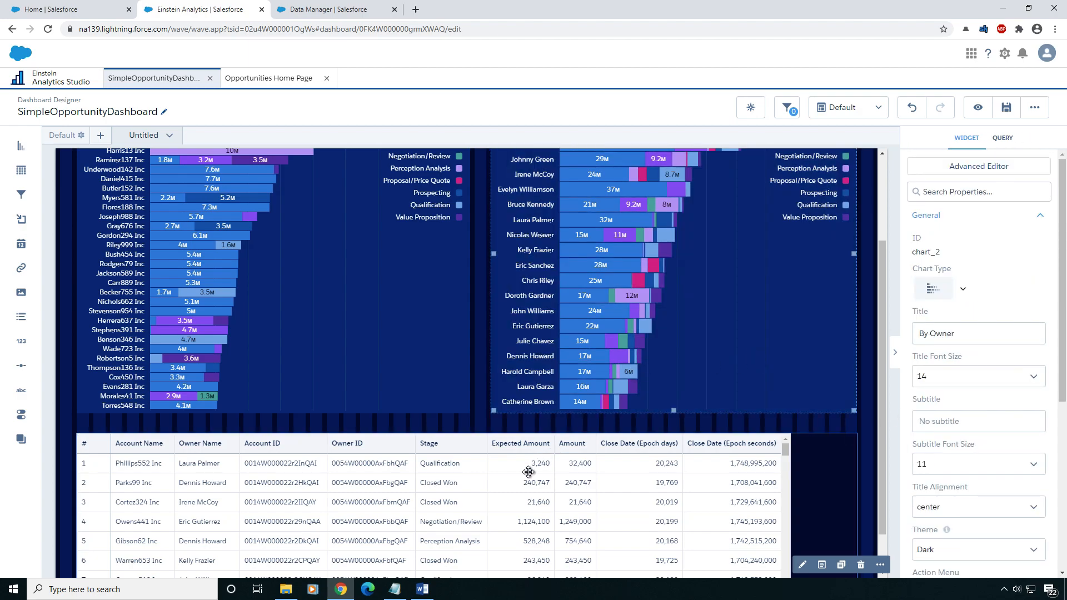
# Step: Apply the dark theme with a black header and navy rows to the opportunity table
pyautogui.click(572, 450)
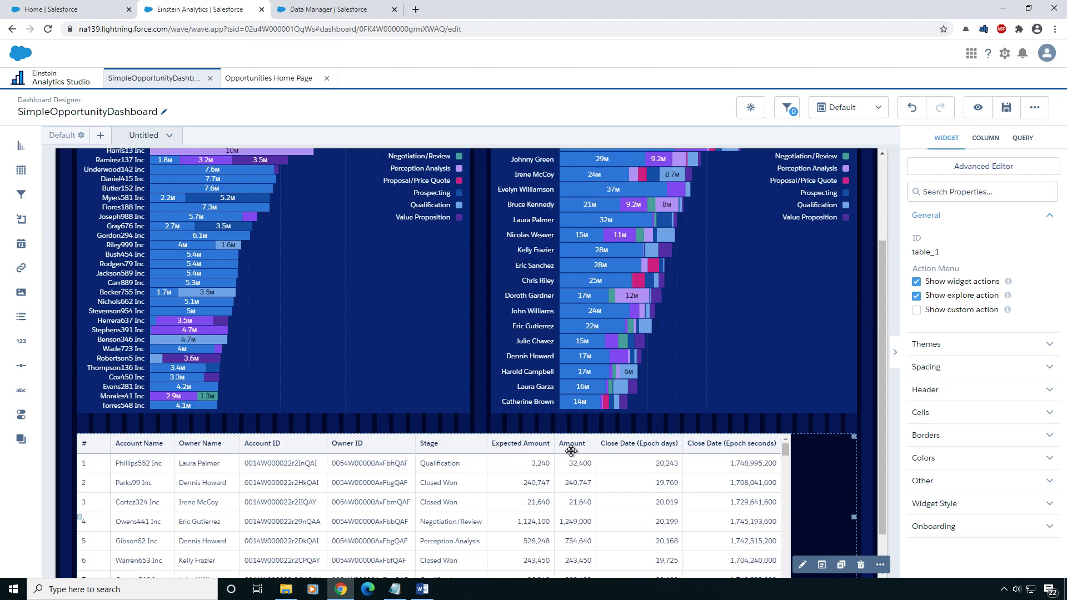
pyautogui.click(936, 349)
pyautogui.click(939, 429)
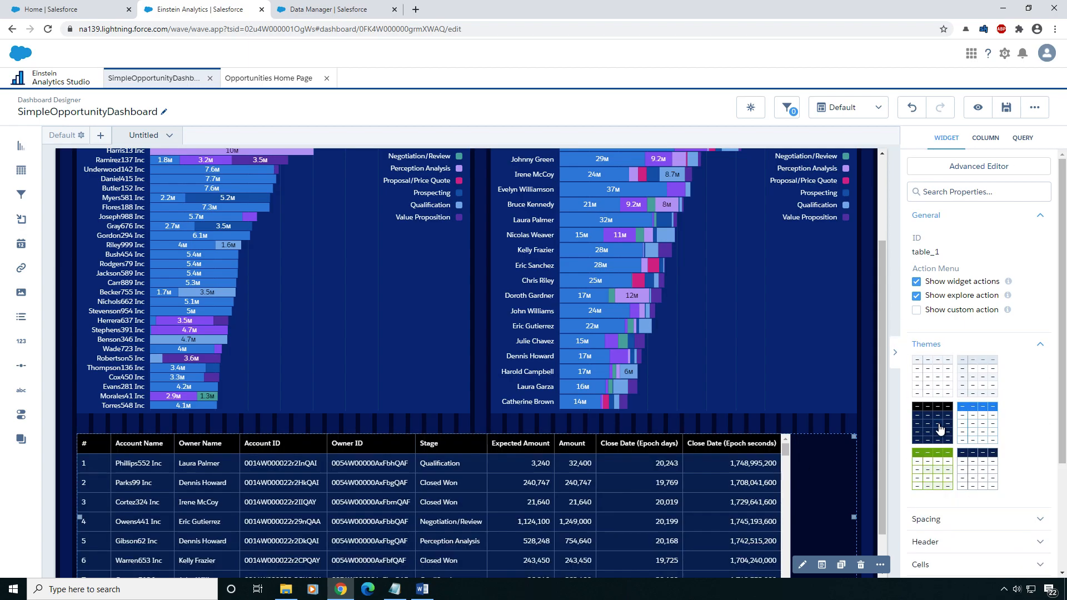
pyautogui.click(628, 429)
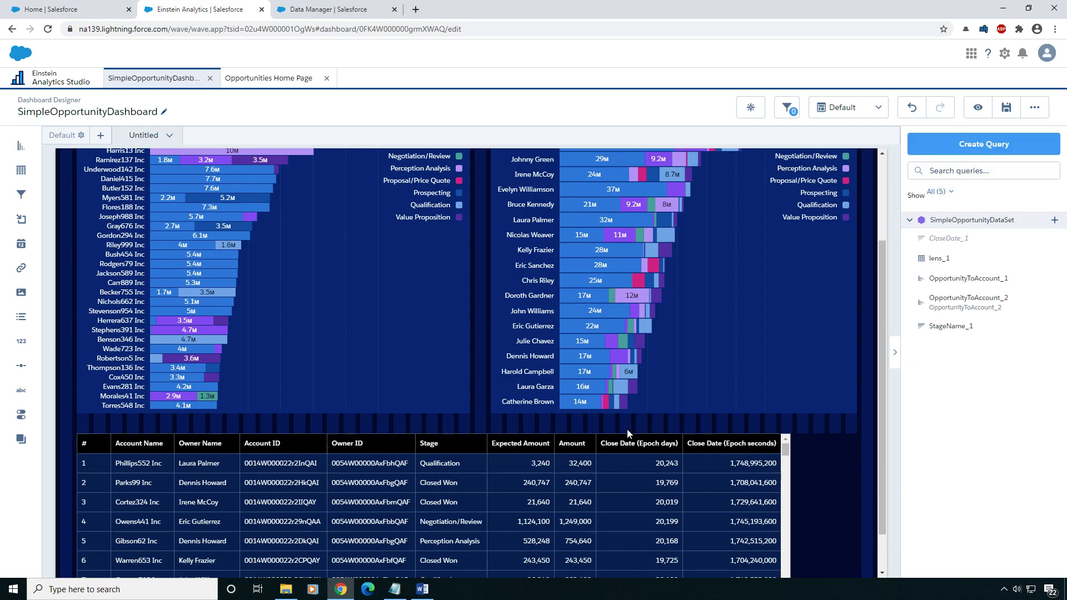
# Step: Try the widest cell padding on the table, restore medium padding, and set its column width to Fit to Widget
pyautogui.click(567, 459)
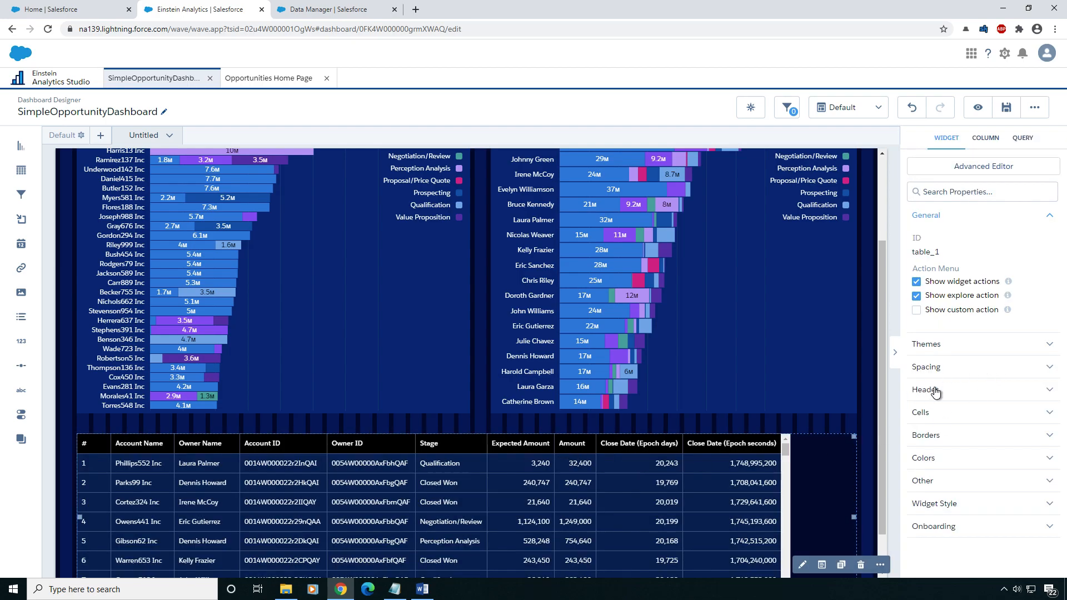
pyautogui.click(926, 369)
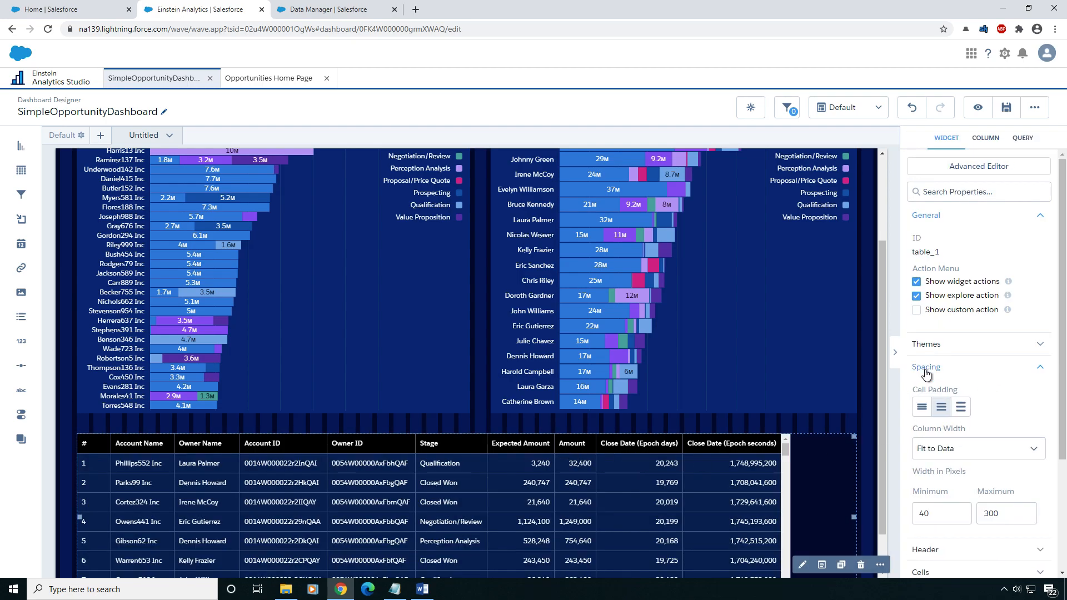
pyautogui.click(961, 411)
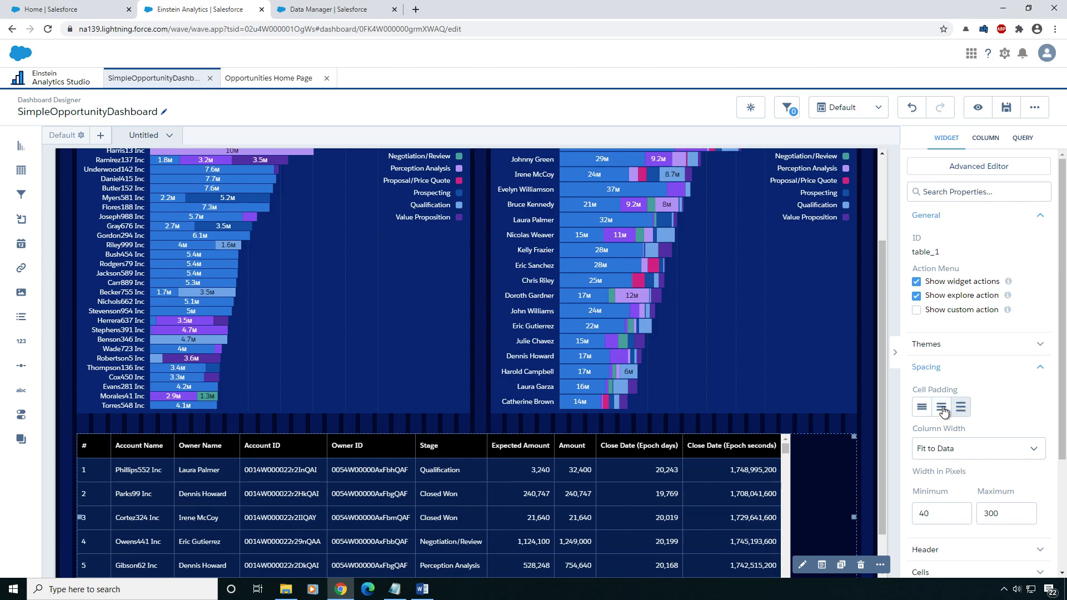
pyautogui.click(943, 411)
pyautogui.click(973, 449)
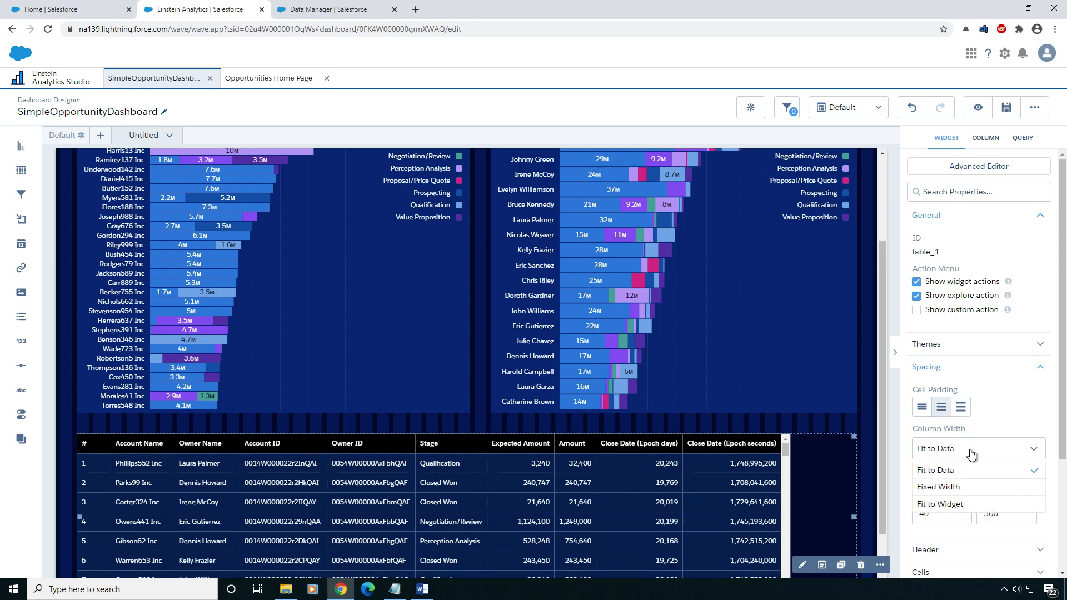
pyautogui.click(952, 504)
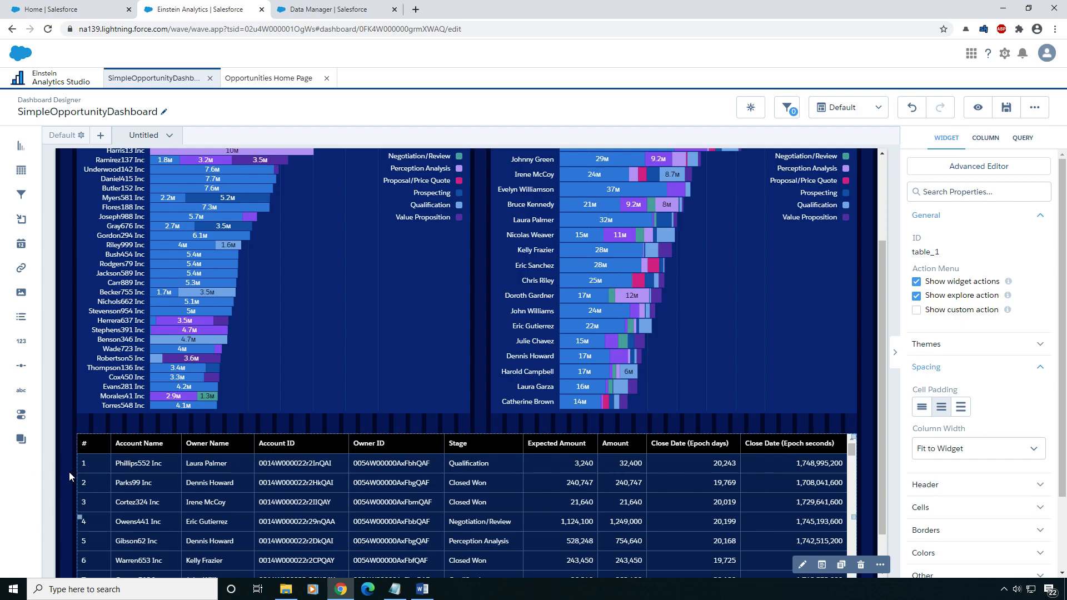
# Step: Hide the table's row index column and save SimpleOpportunityDashboard in SimpleDashboardDemoApp
pyautogui.scroll(-2, 971, 500)
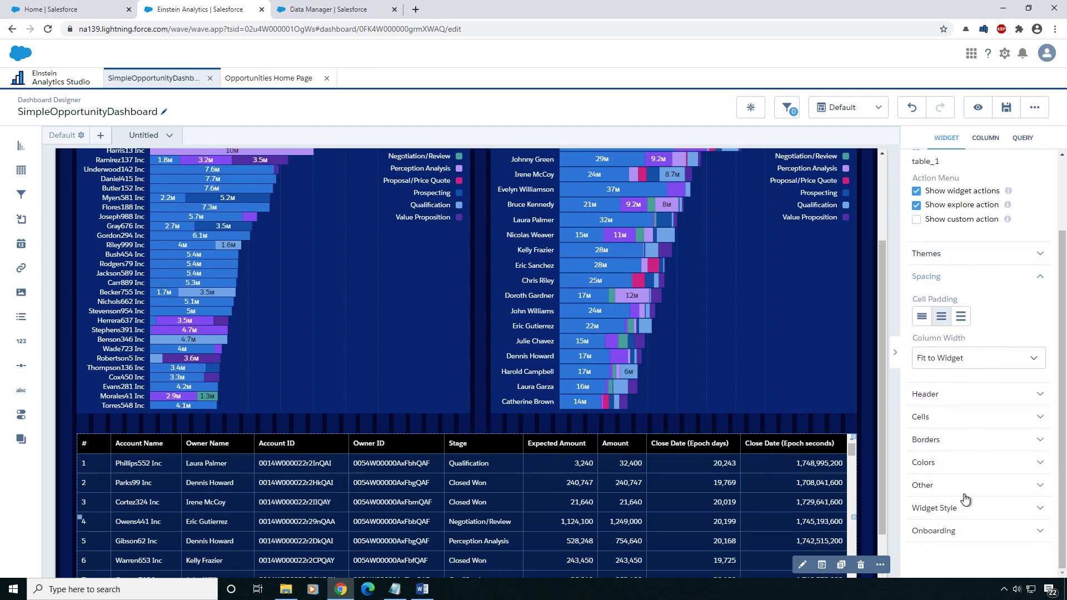
pyautogui.click(943, 492)
pyautogui.click(917, 506)
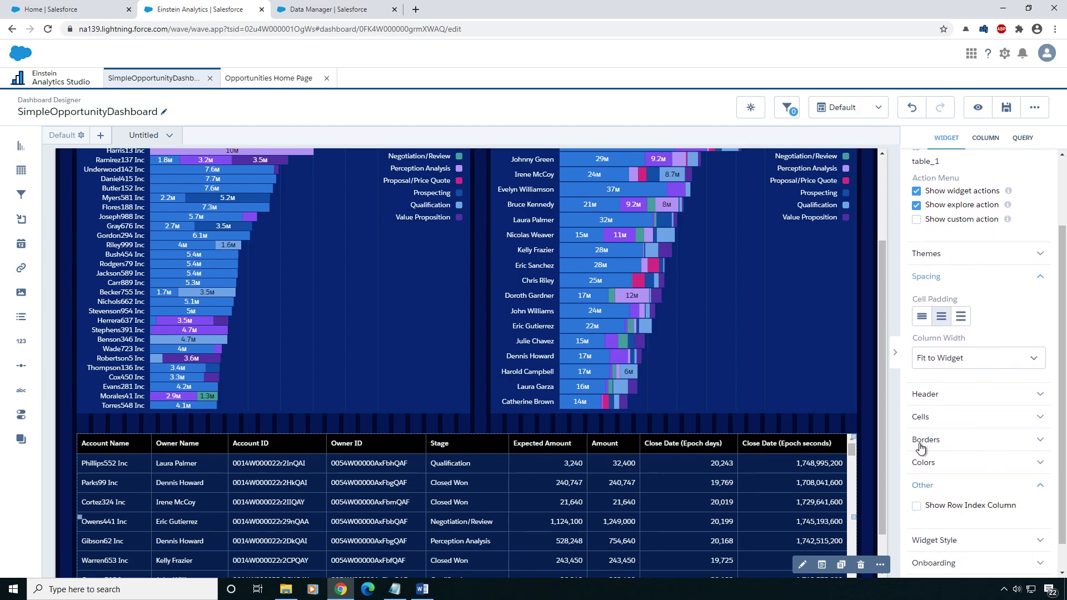
pyautogui.click(1006, 107)
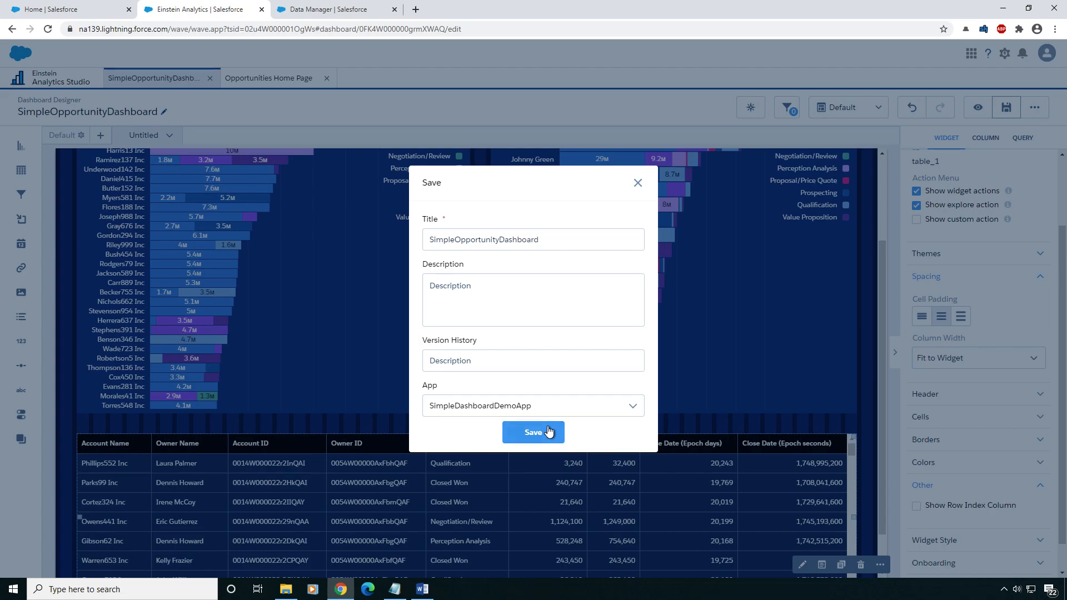
pyautogui.click(547, 434)
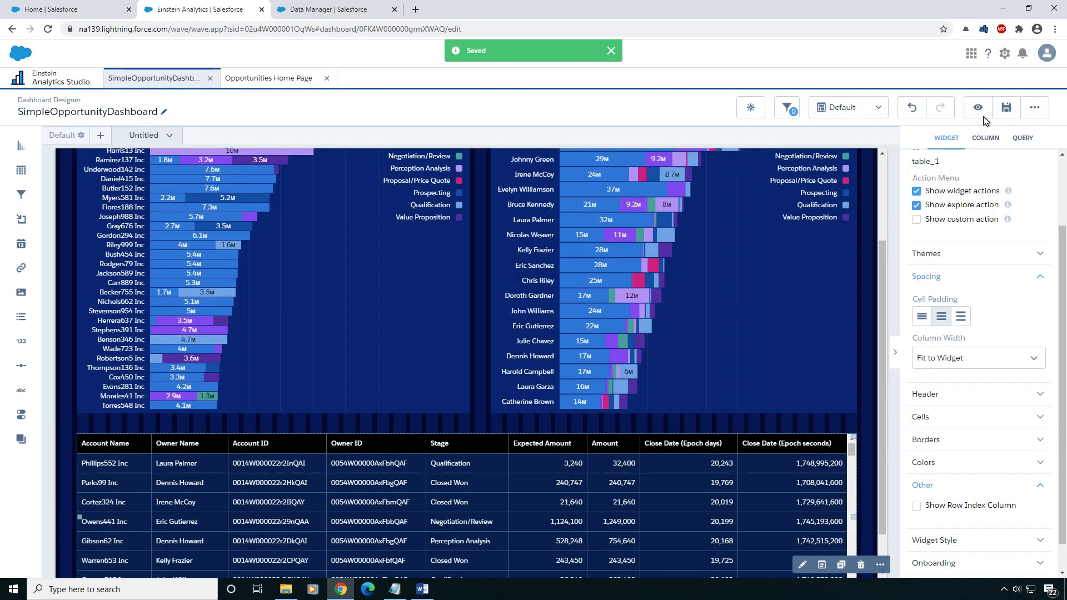
# Step: Preview SimpleOpportunityDashboard, compare its table columns with those of Opportunities Home Page, and return to editing the dashboard
pyautogui.click(978, 108)
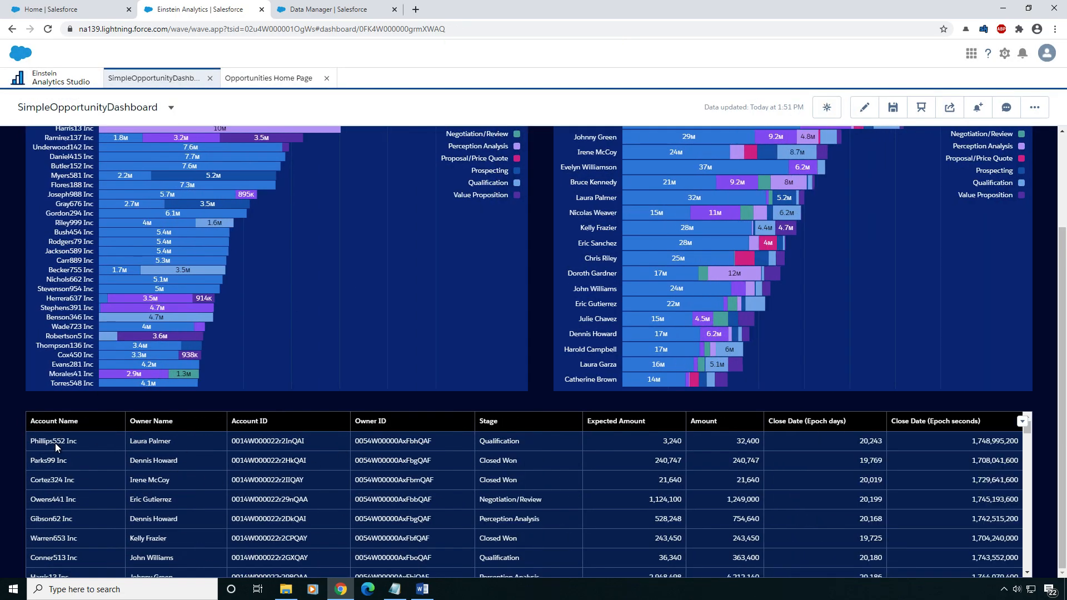
pyautogui.scroll(3, 941, 365)
pyautogui.scroll(-3, 942, 349)
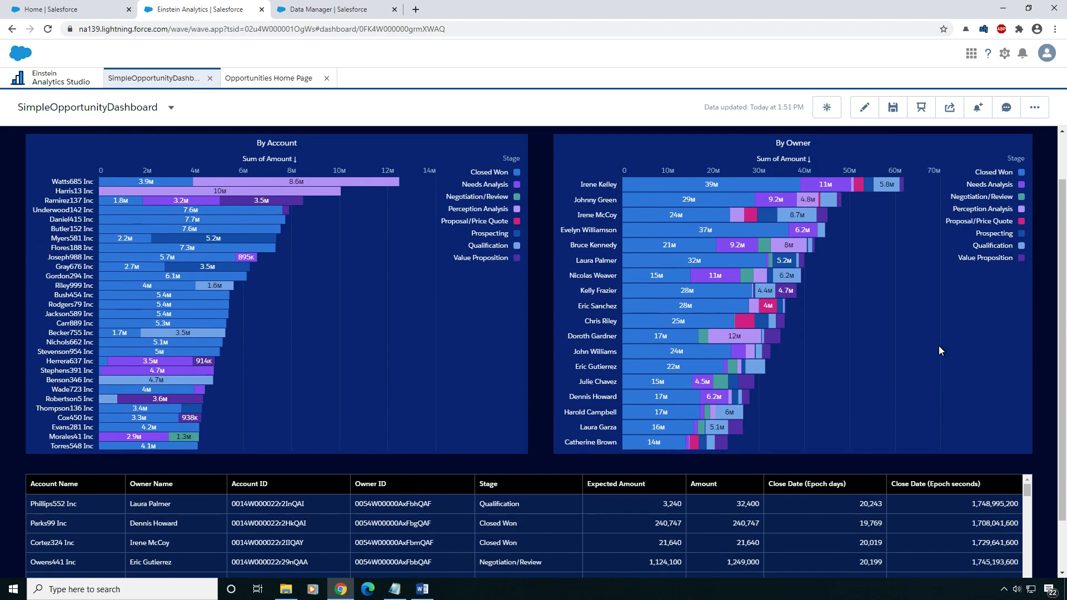
pyautogui.click(269, 78)
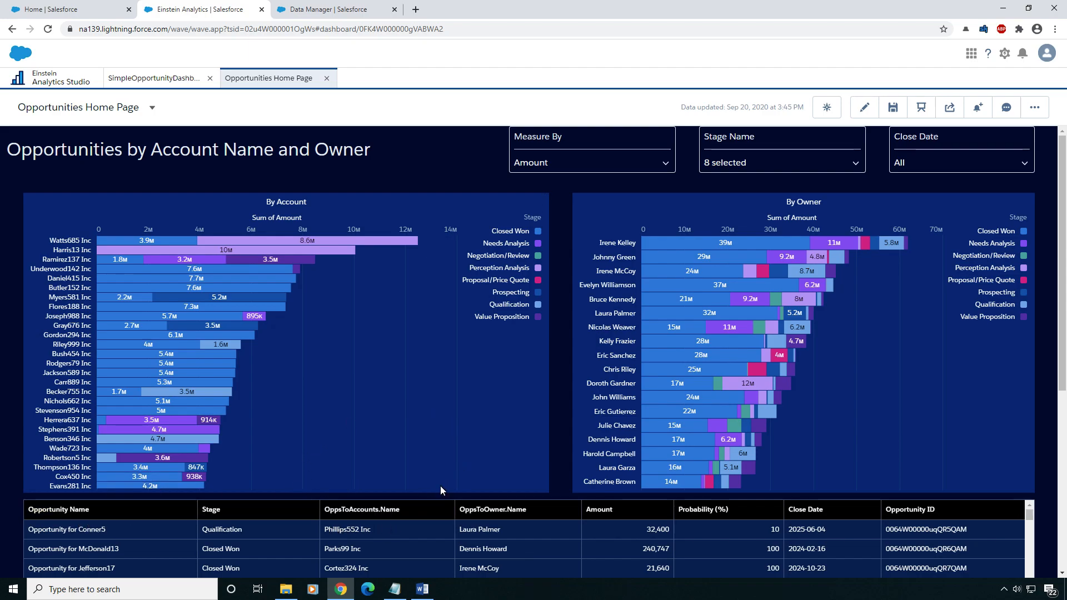
pyautogui.click(169, 81)
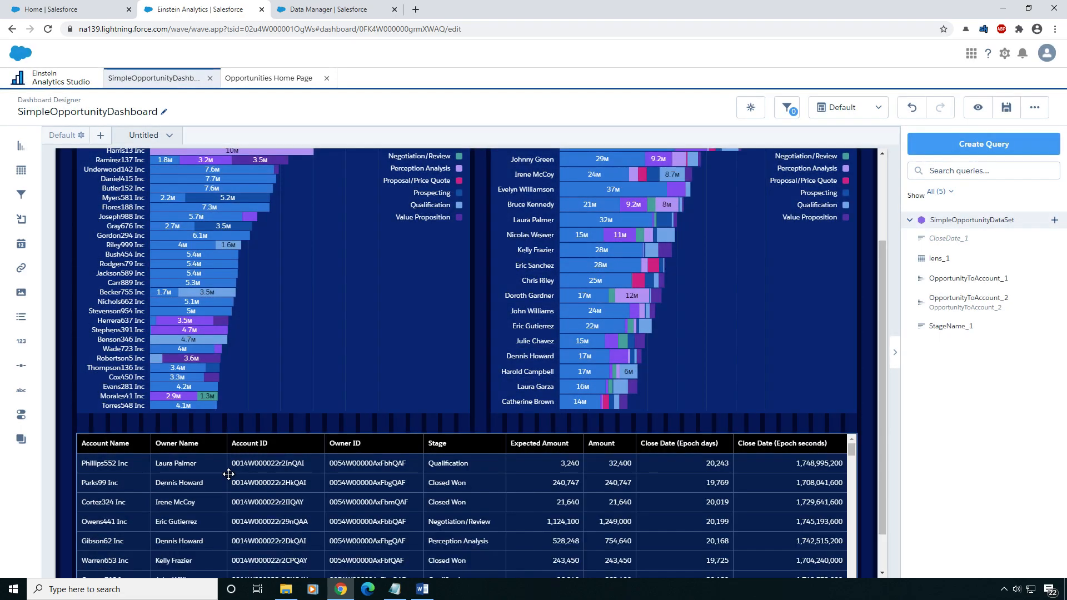
# Step: Open the table's query for editing and add the Name field to its columns
pyautogui.click(226, 478)
pyautogui.doubleClick(228, 475)
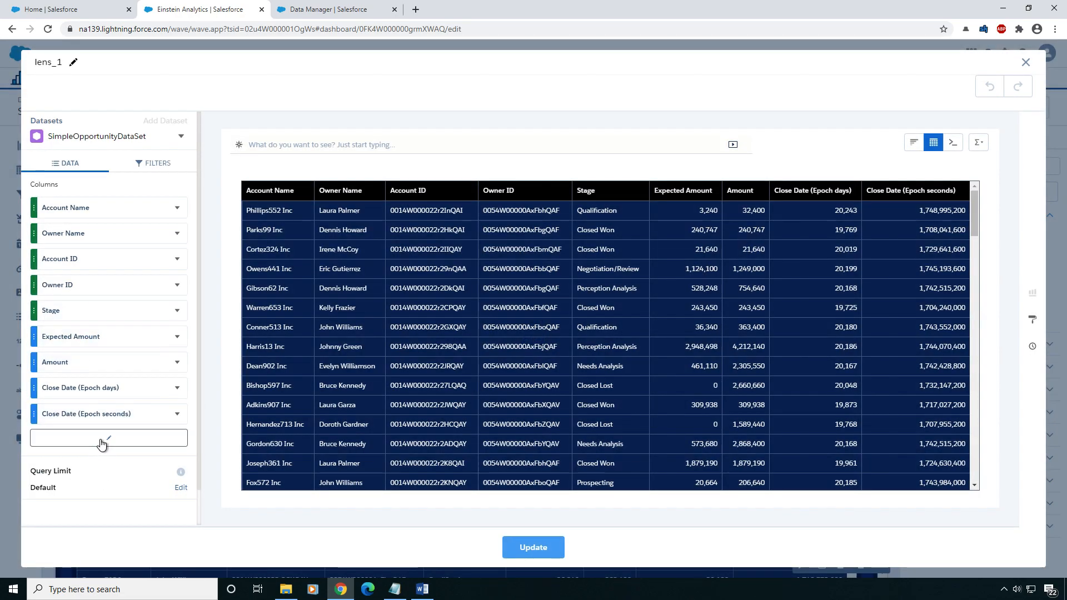
pyautogui.click(106, 440)
pyautogui.write('name')
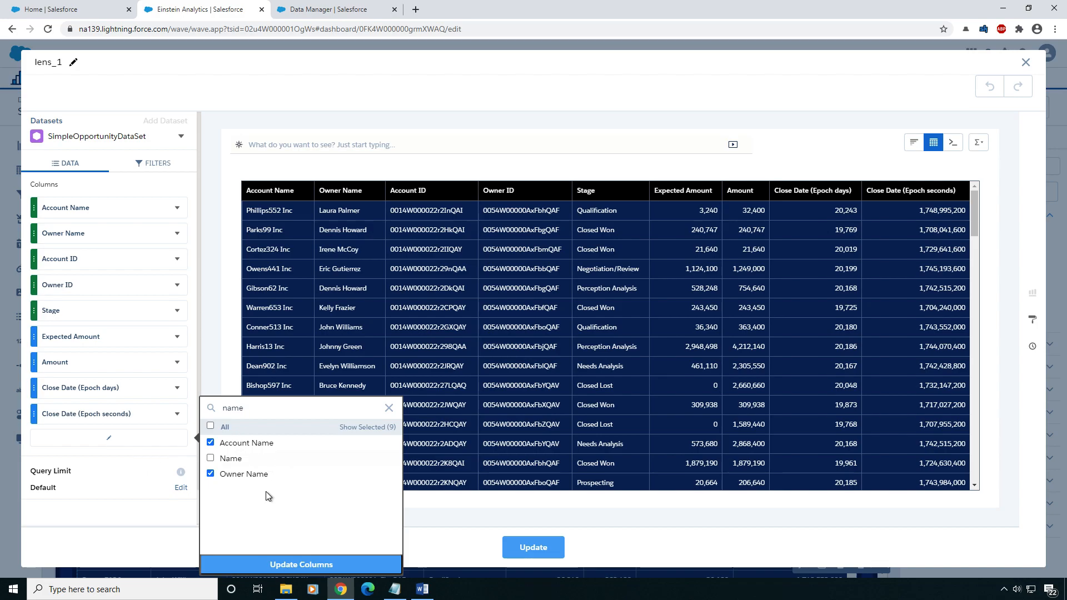
pyautogui.click(231, 463)
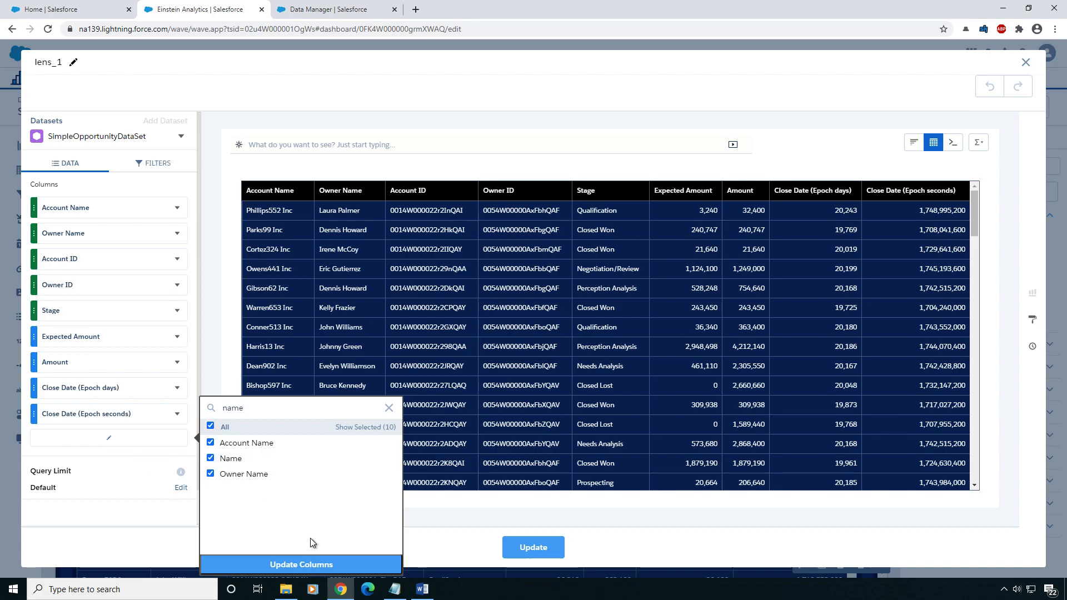
pyautogui.click(291, 560)
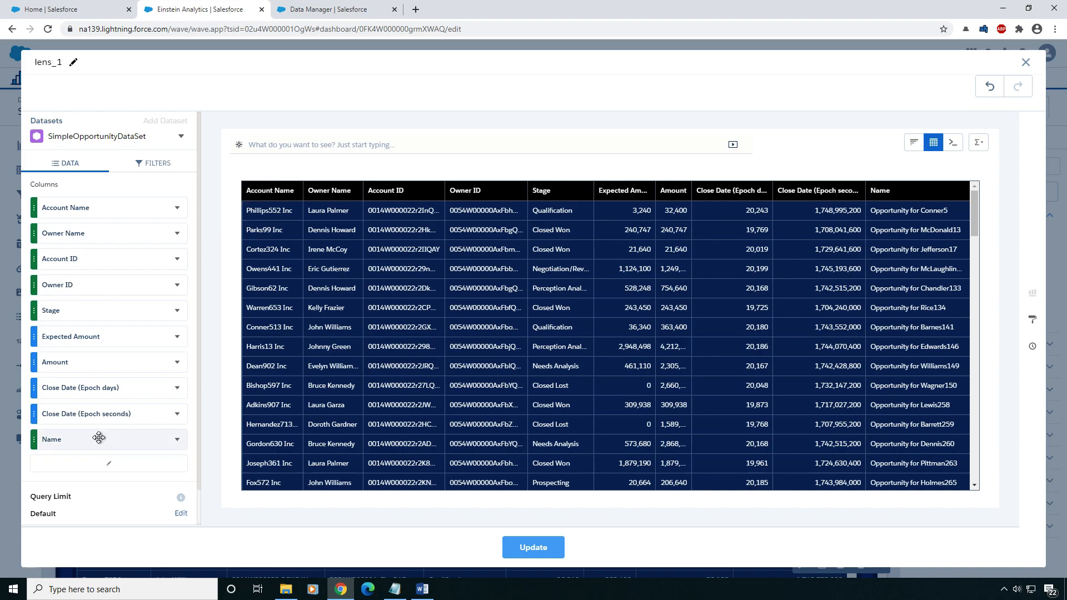
# Step: Reorder the table's columns so Name comes first and Stage second, and update the widget
pyautogui.moveTo(91, 431); pyautogui.dragTo(83, 203)
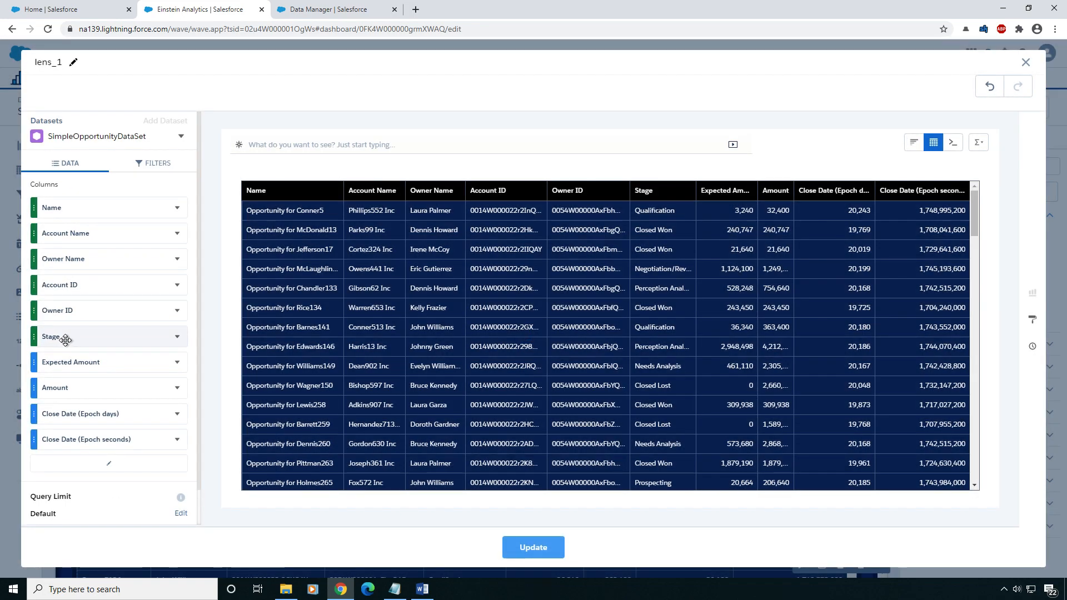
pyautogui.moveTo(65, 337); pyautogui.dragTo(77, 233)
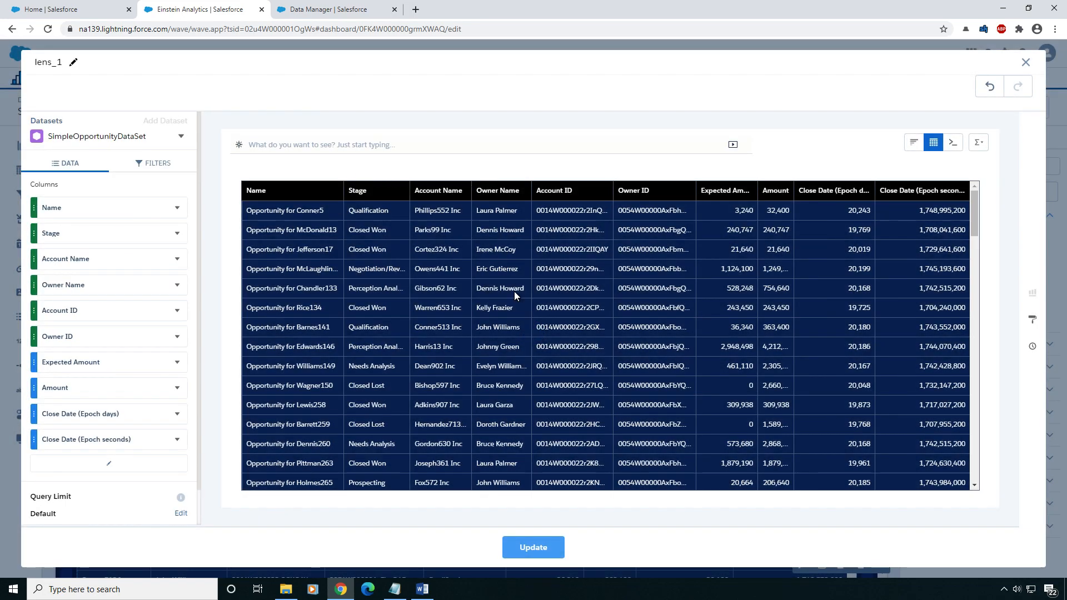
pyautogui.click(536, 545)
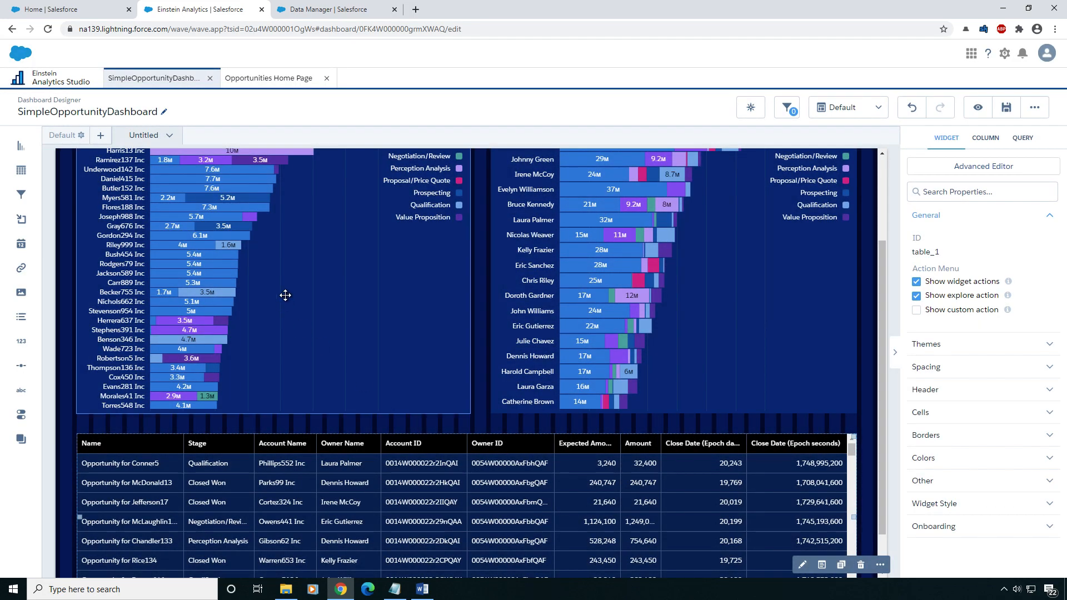
# Step: Compare the table with Opportunities Home Page, then reopen its query and delete the Close Date (Epoch seconds) and Close Date (Epoch days) columns
pyautogui.click(261, 79)
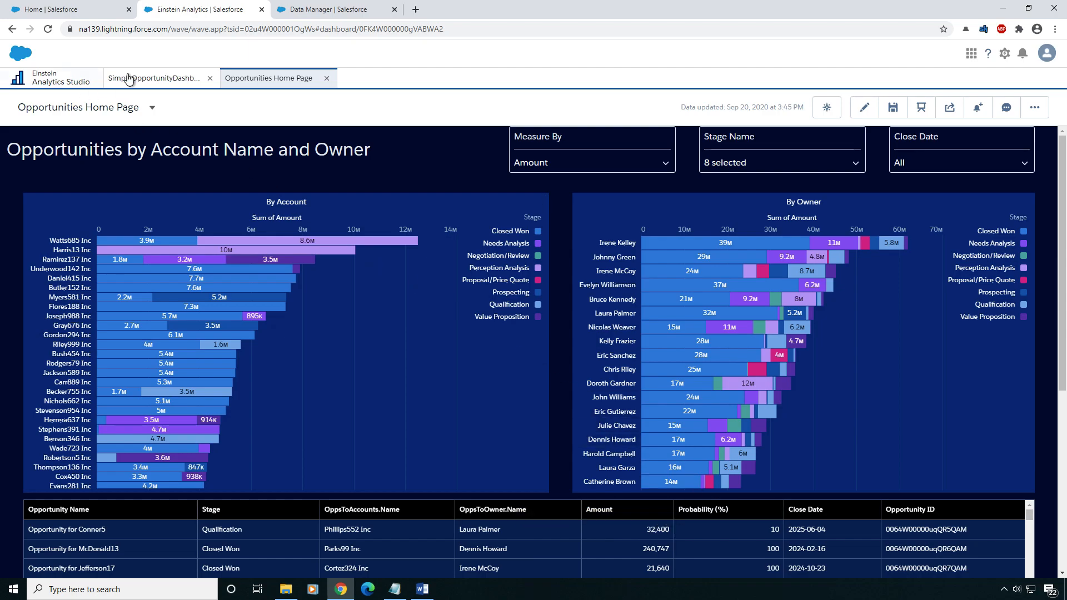
pyautogui.click(143, 80)
pyautogui.doubleClick(244, 458)
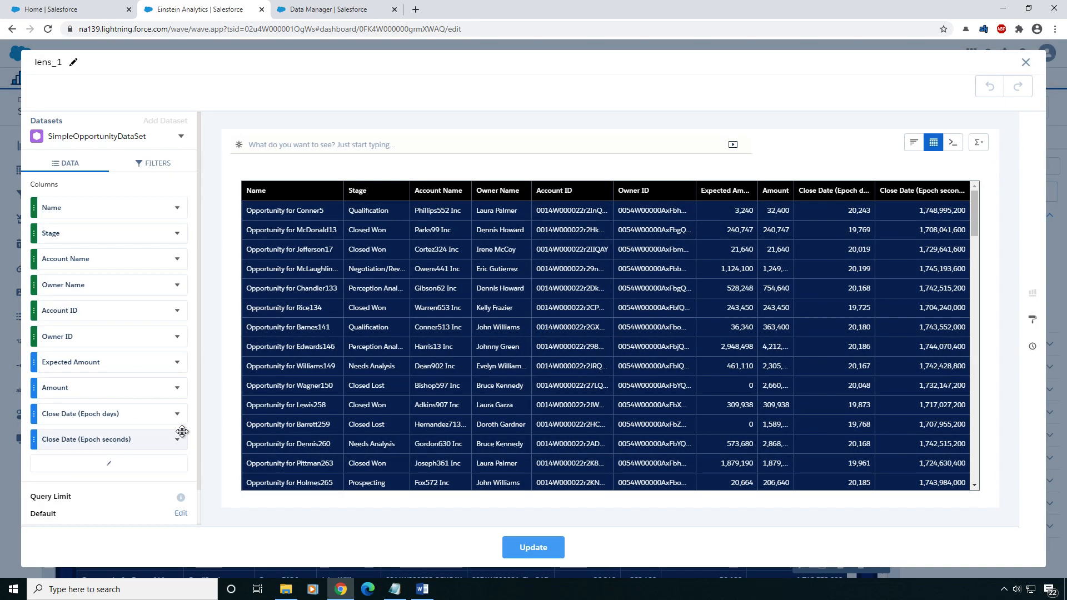
pyautogui.click(177, 439)
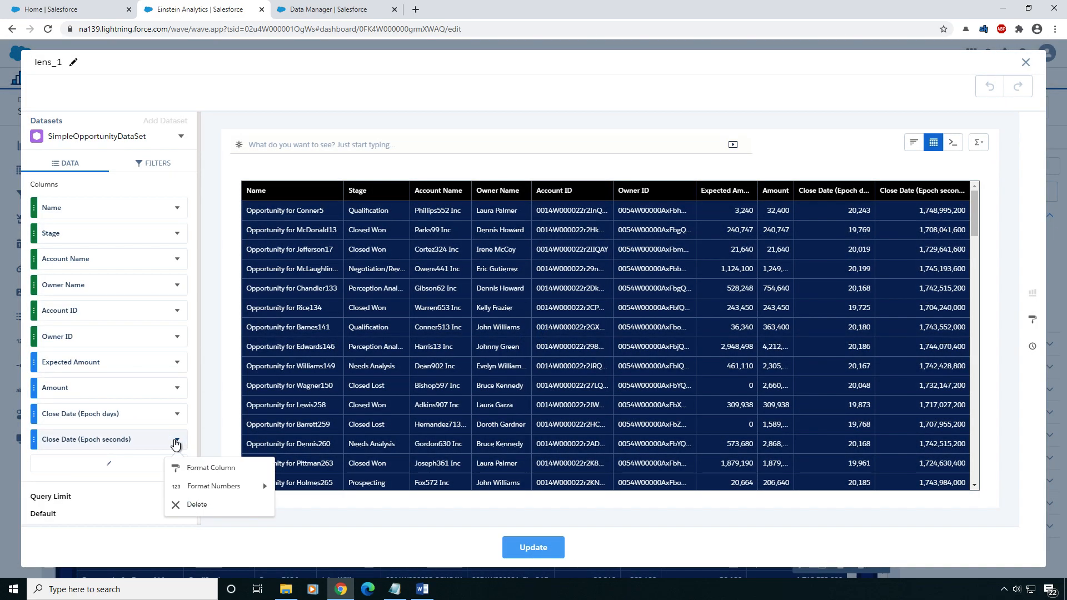
pyautogui.click(199, 505)
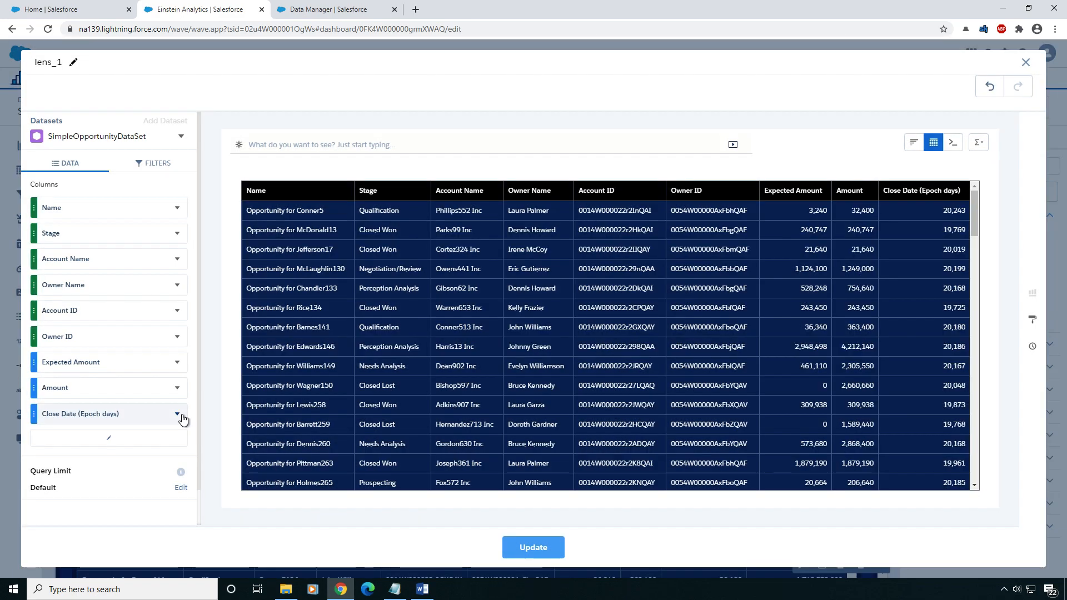
pyautogui.click(177, 414)
pyautogui.click(209, 480)
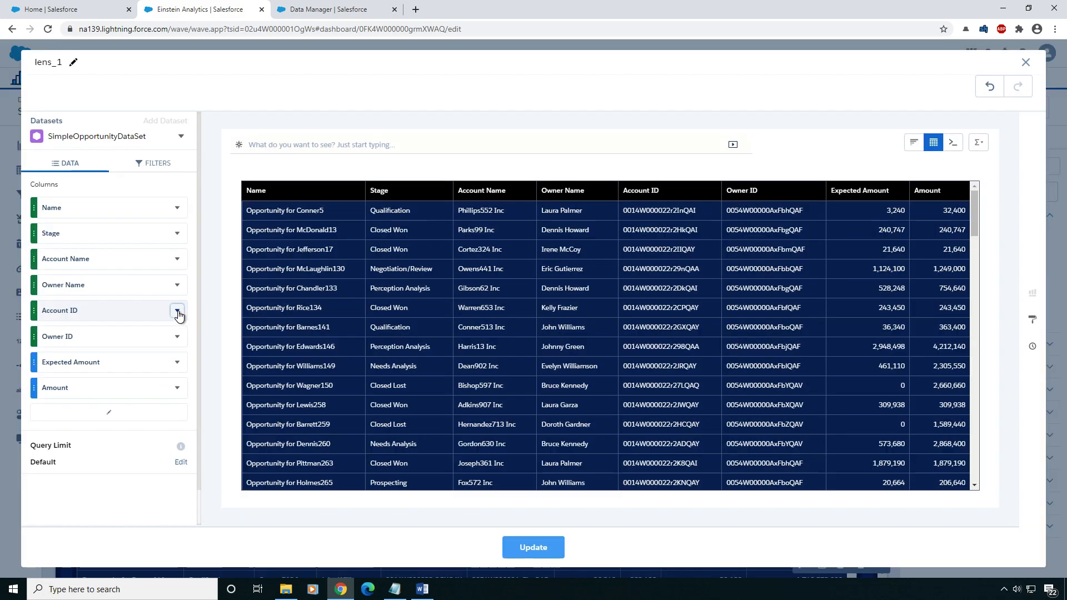
# Step: Delete the Account ID, Owner ID and Expected Amount columns from the table's query
pyautogui.click(177, 310)
pyautogui.click(209, 363)
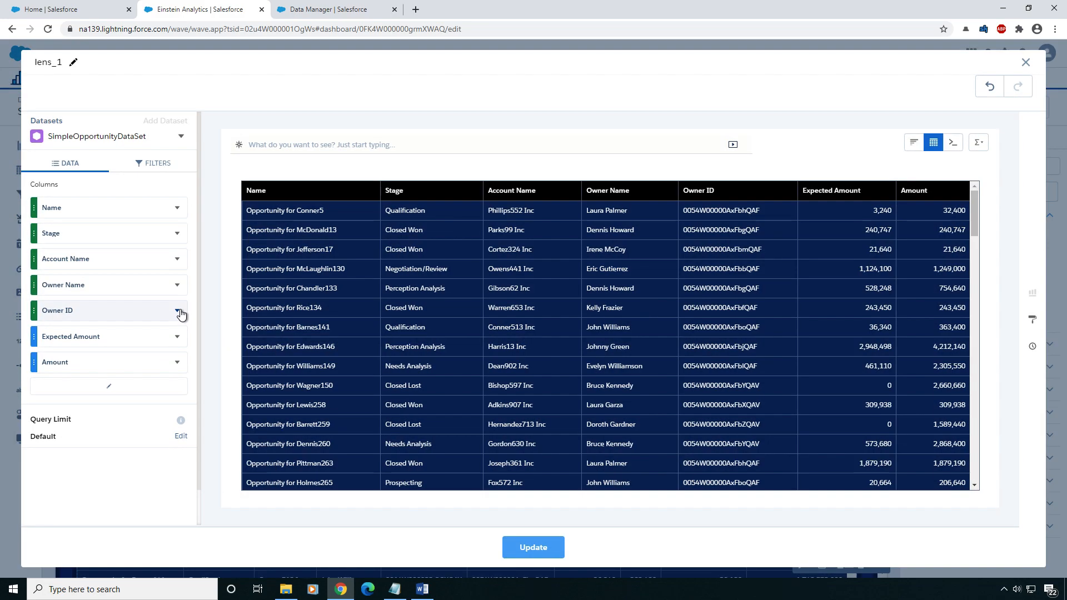
pyautogui.click(177, 311)
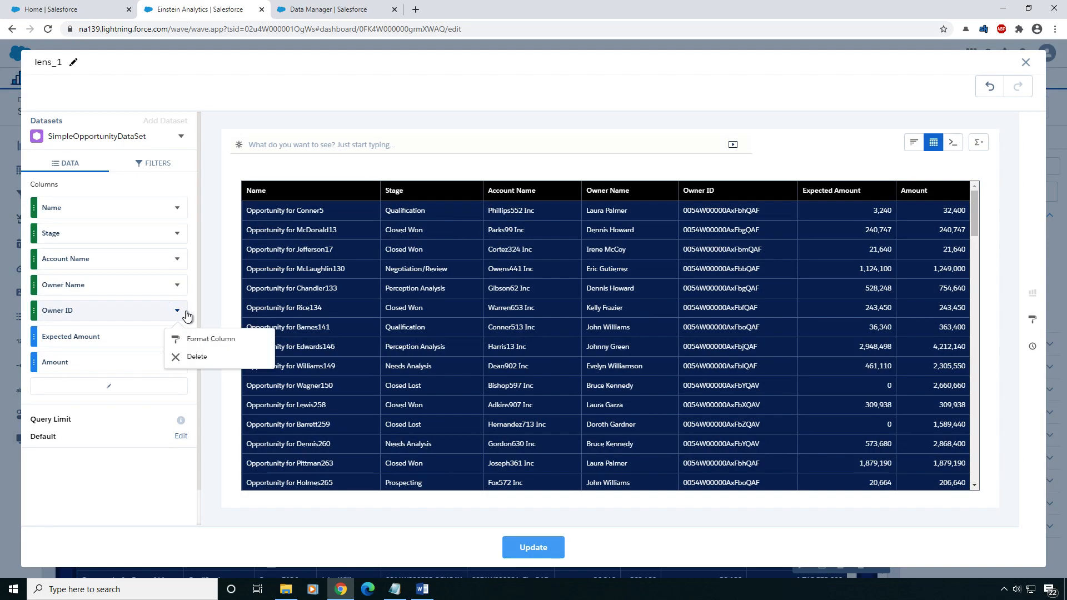
pyautogui.click(213, 361)
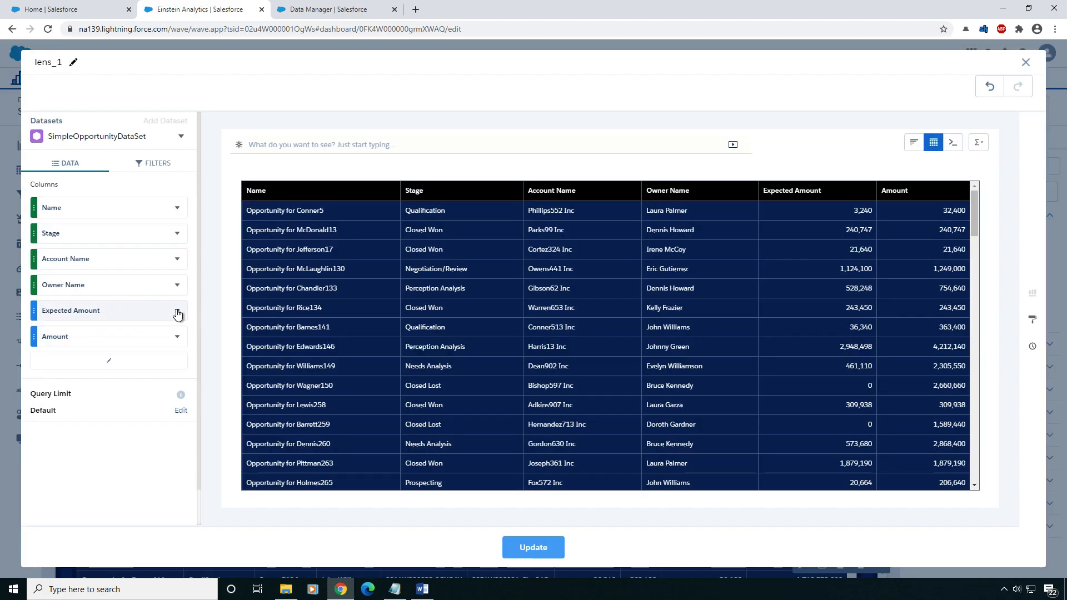
pyautogui.click(177, 311)
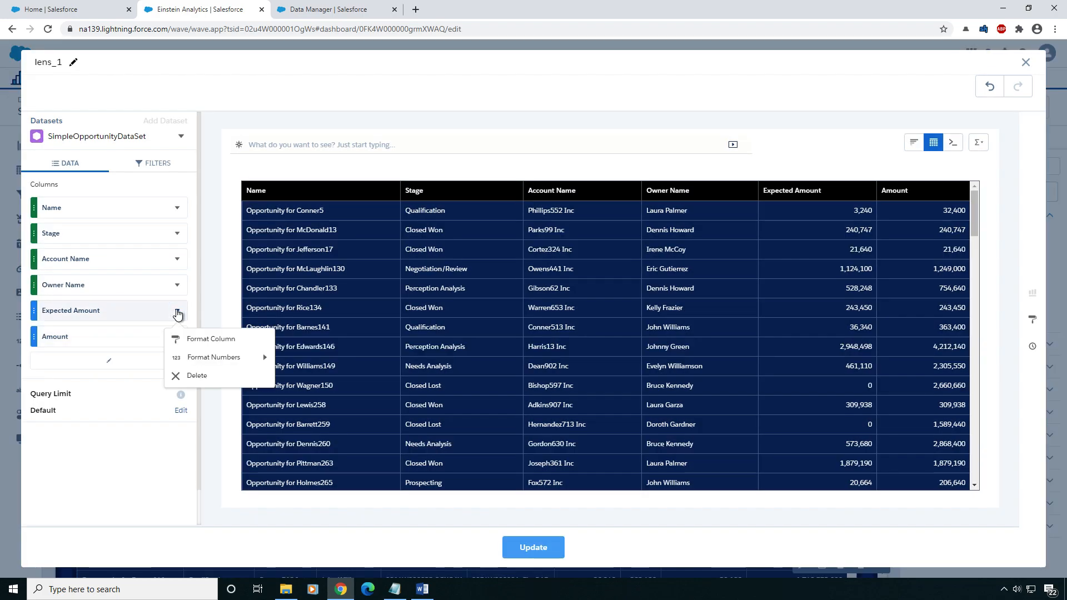
pyautogui.click(197, 377)
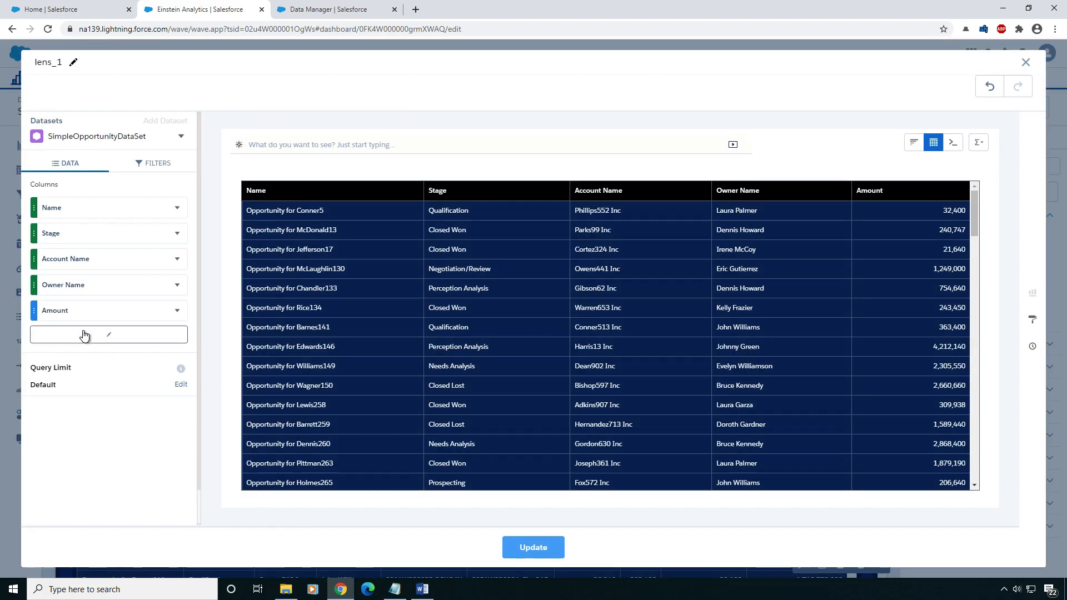
# Step: Add the Close Date and Forecast Category fields to the table's columns and update the widget
pyautogui.click(84, 335)
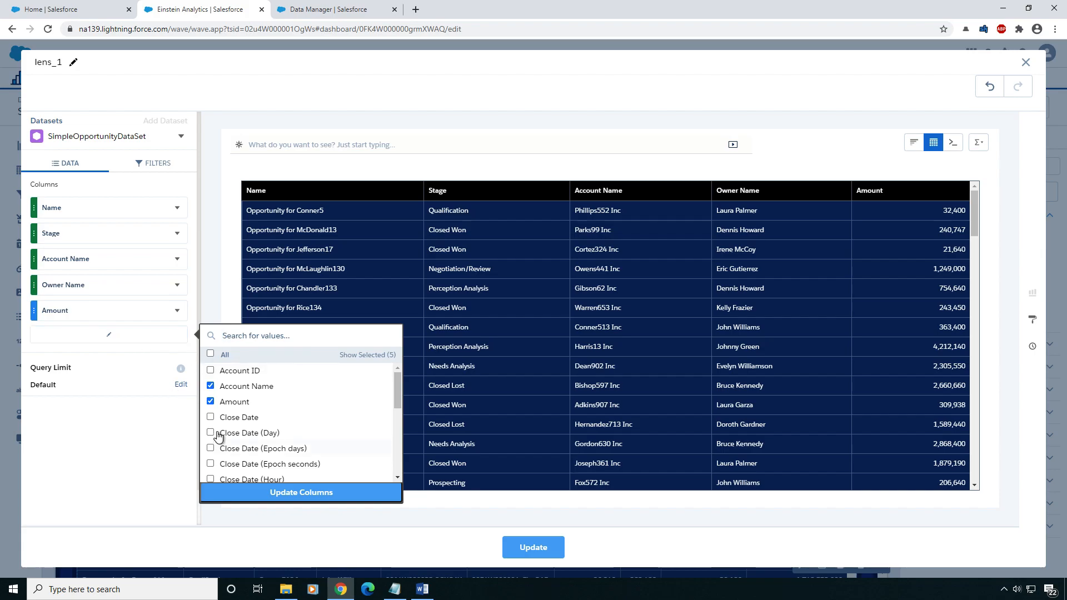
pyautogui.click(308, 491)
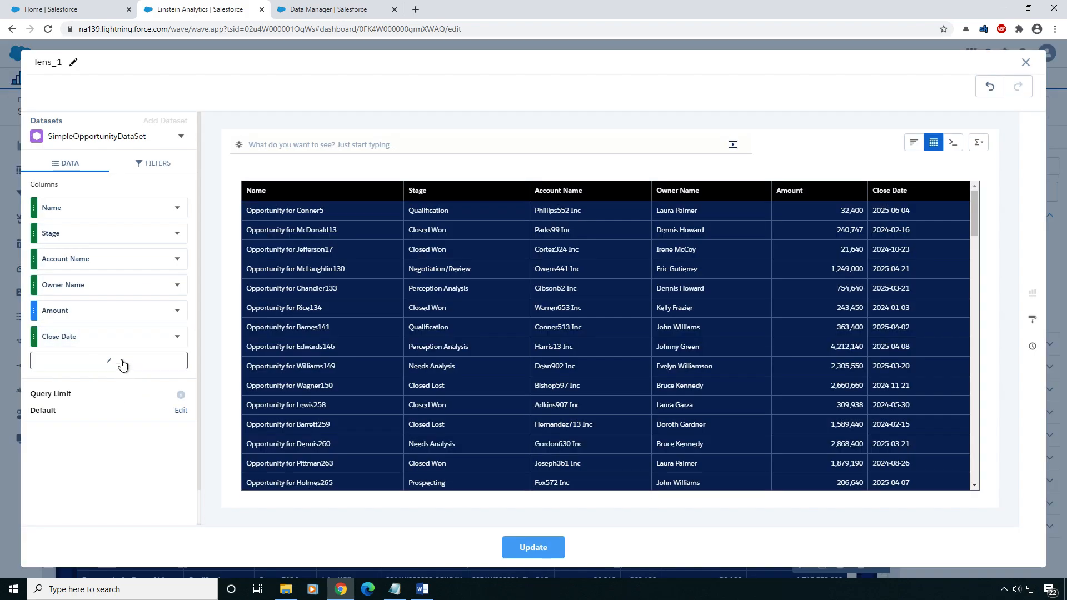
pyautogui.click(122, 366)
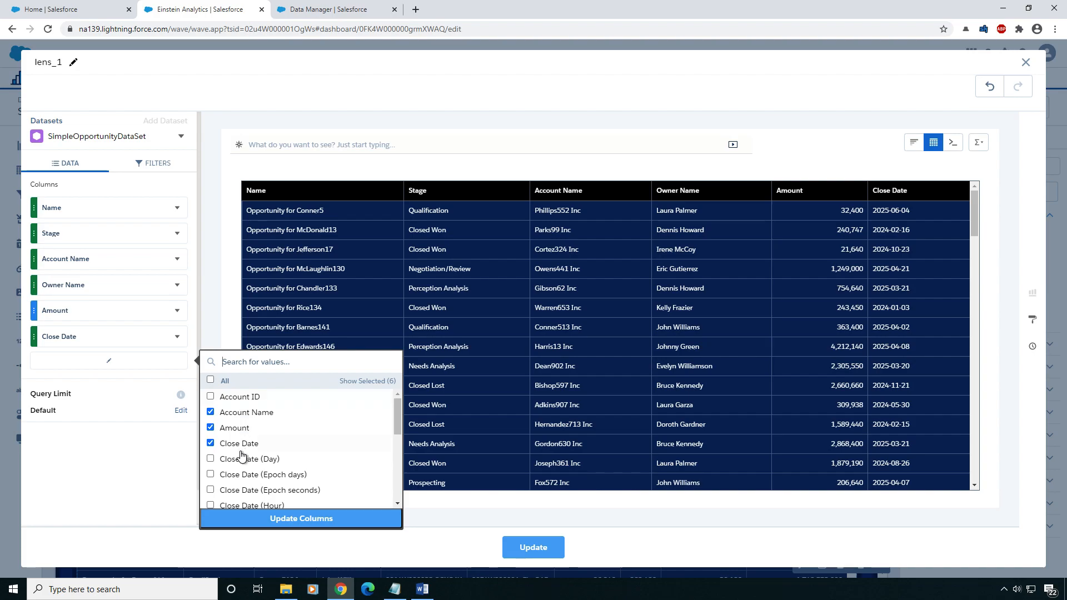
pyautogui.scroll(-4, 244, 450)
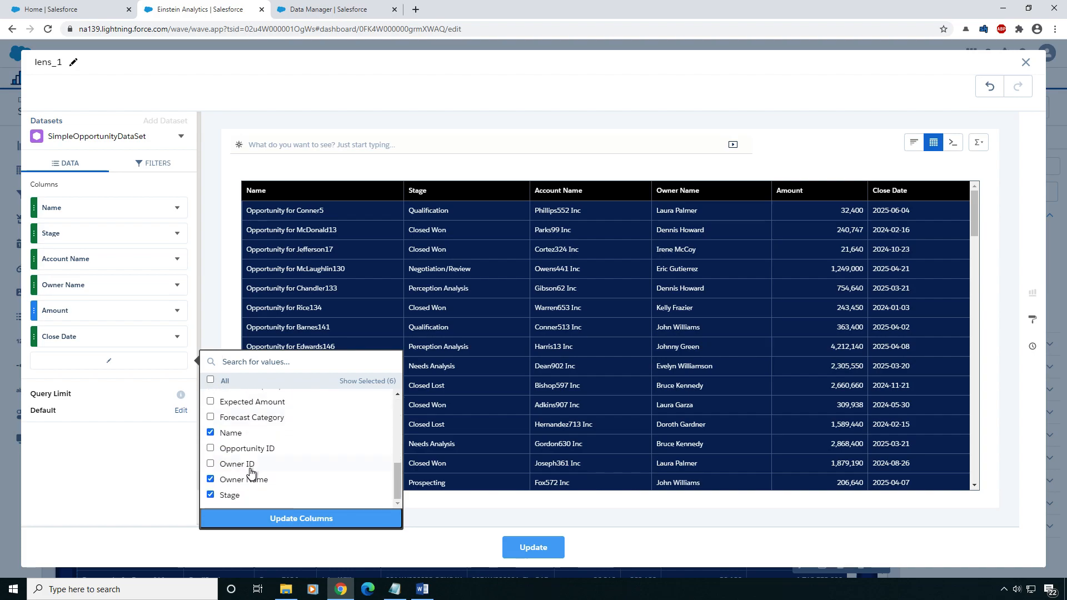
pyautogui.scroll(1, 252, 467)
pyautogui.scroll(3, 247, 461)
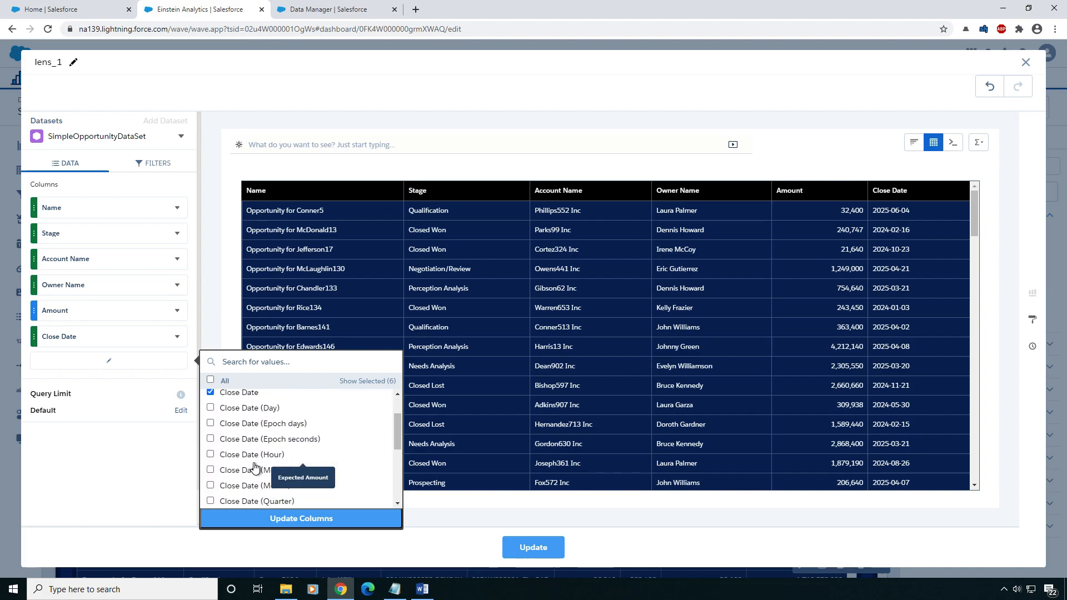
pyautogui.scroll(-4, 255, 466)
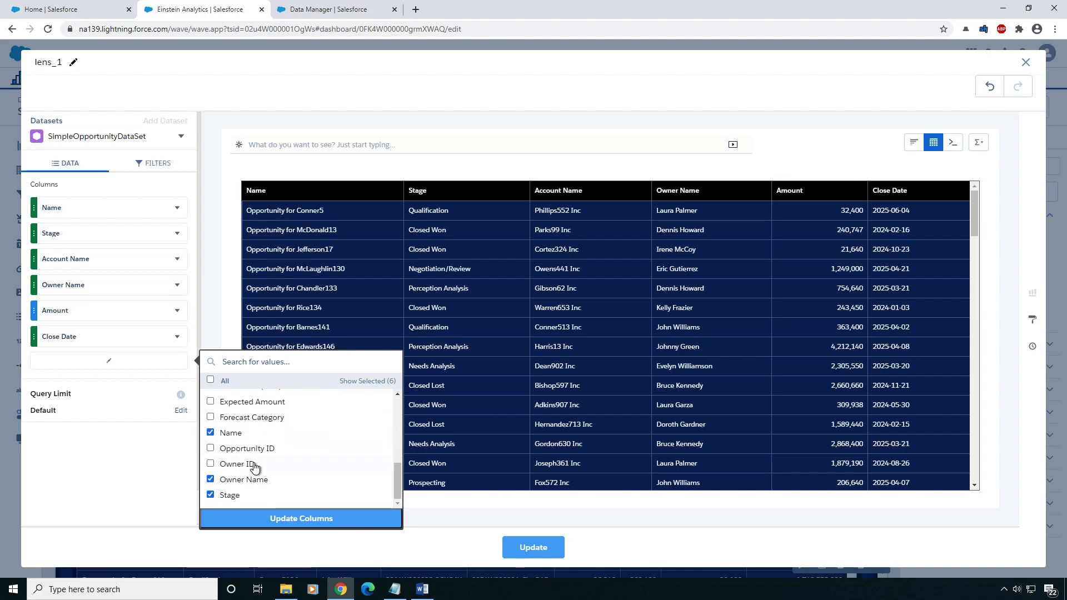
pyautogui.scroll(2, 271, 468)
pyautogui.scroll(-1, 271, 468)
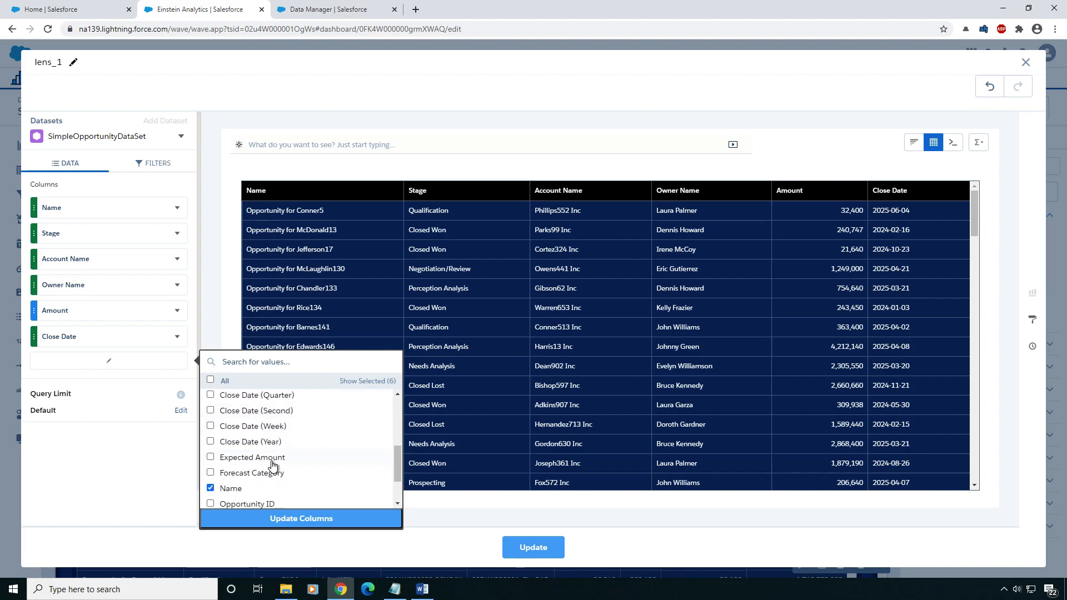
pyautogui.click(210, 472)
pyautogui.click(285, 518)
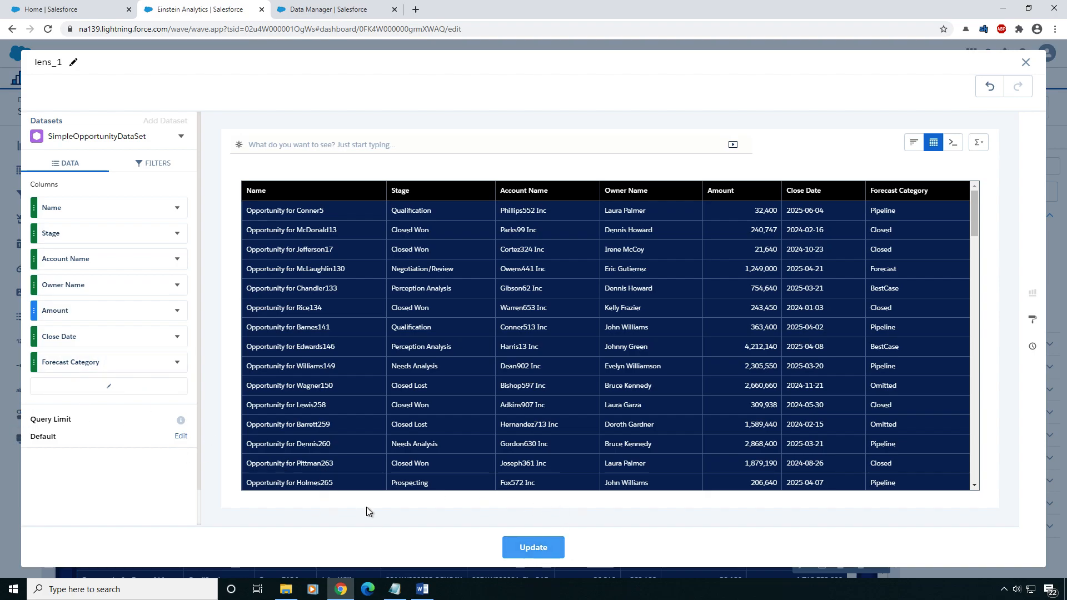
pyautogui.click(539, 547)
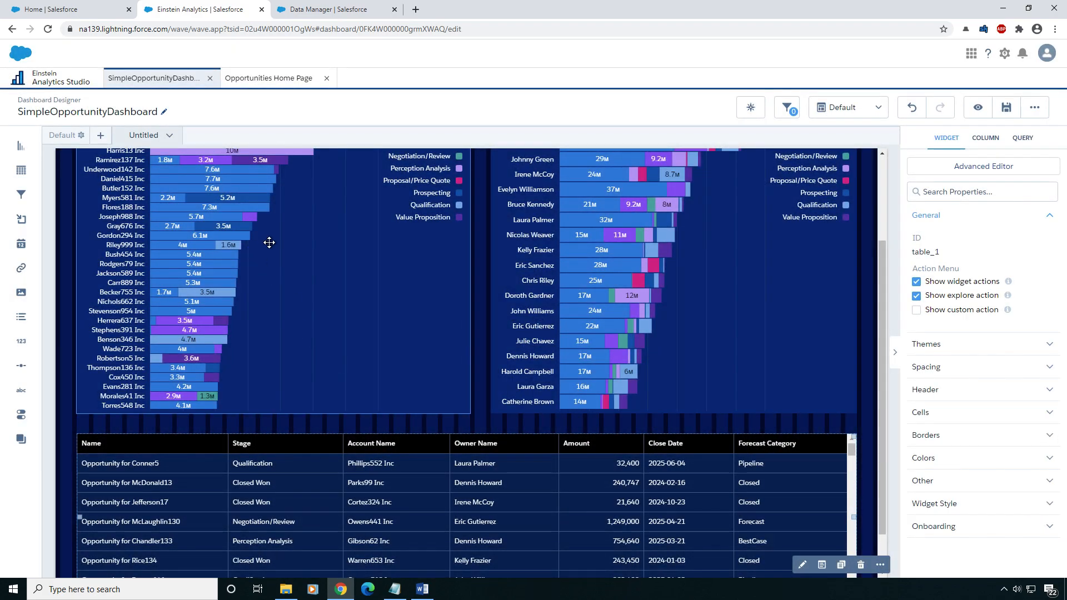
# Step: Check the table columns of Opportunities Home Page, then reopen the dashboard table's query and add the Opportunity ID column
pyautogui.click(269, 78)
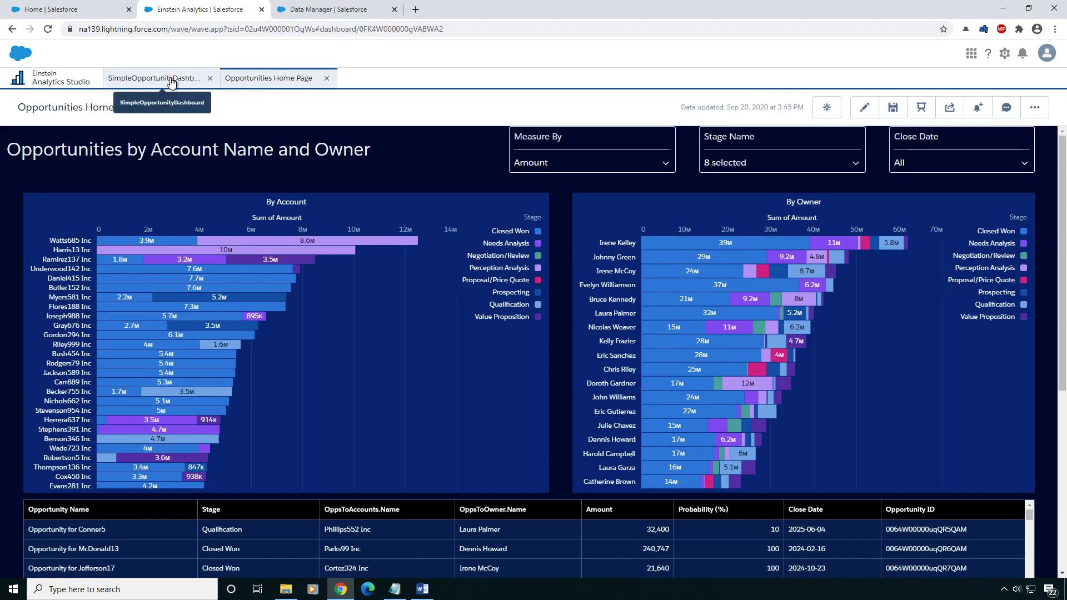
pyautogui.click(149, 81)
pyautogui.click(313, 470)
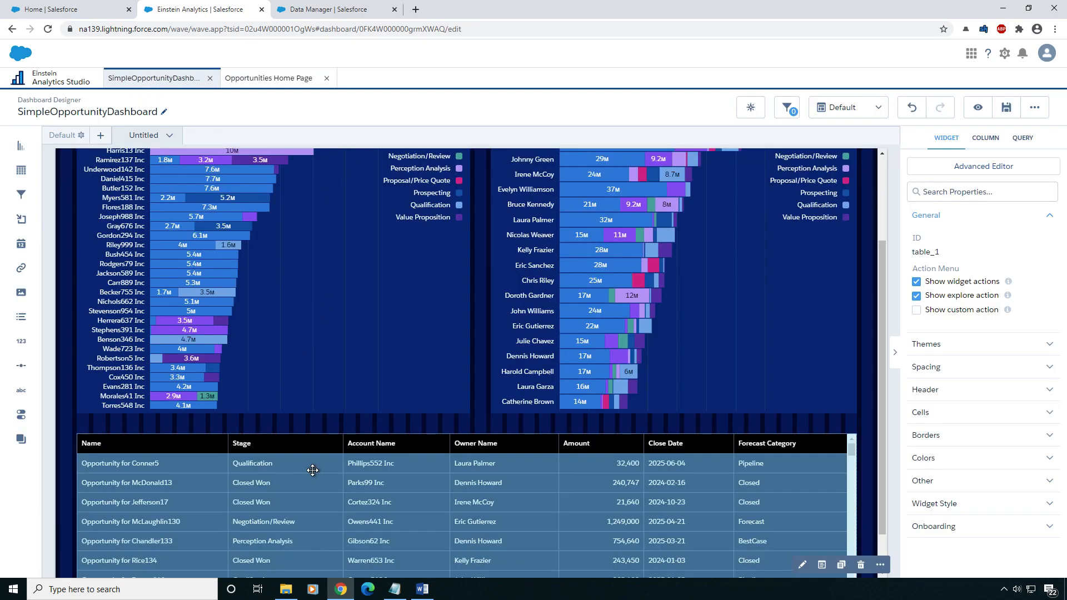
pyautogui.doubleClick(312, 470)
pyautogui.click(119, 393)
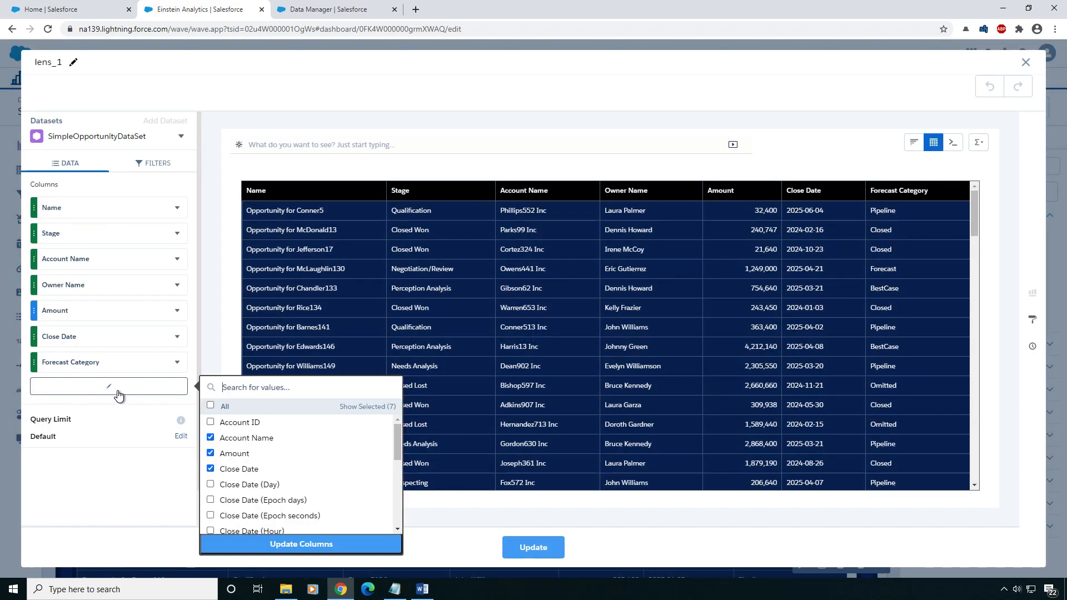
pyautogui.write('id')
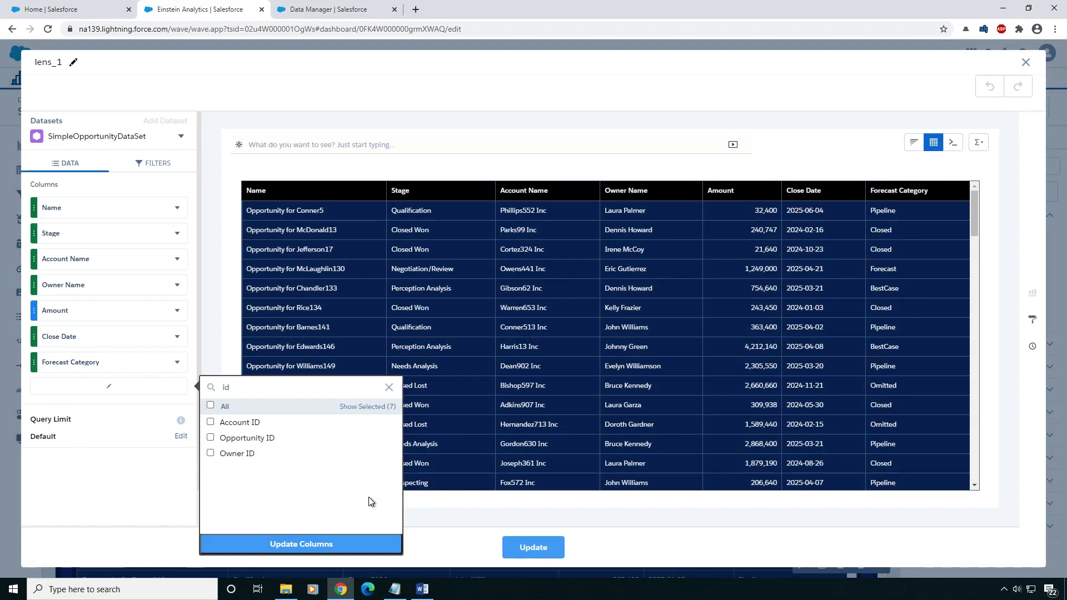
pyautogui.click(311, 544)
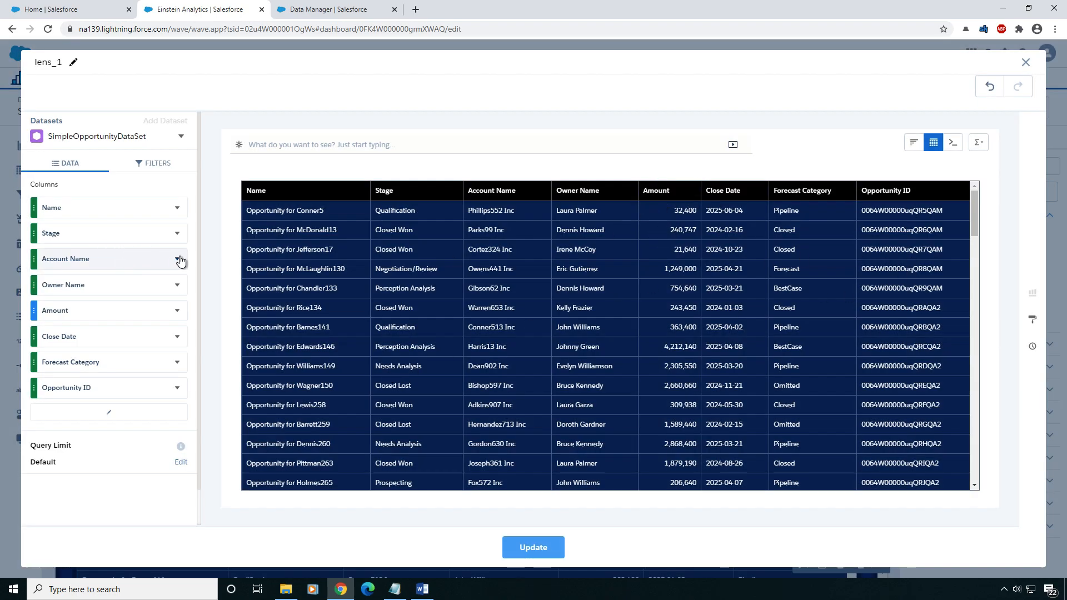
# Step: Format the Amount column's numbers as Currency Rounded, update the table widget, and preview SimpleOpportunityDashboard
pyautogui.click(178, 310)
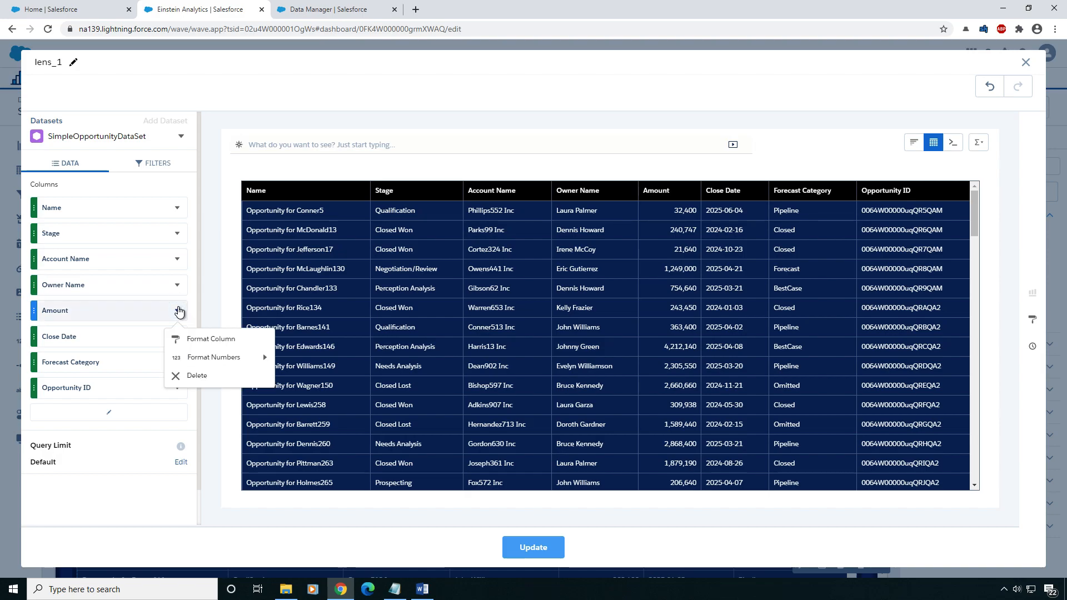
pyautogui.moveTo(218, 354)
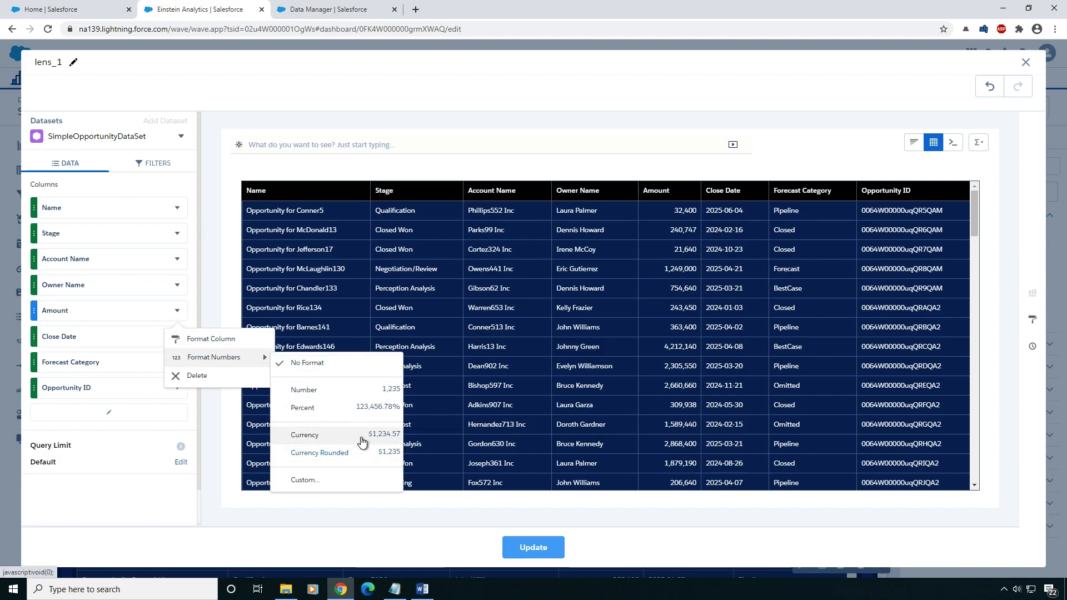
pyautogui.click(327, 440)
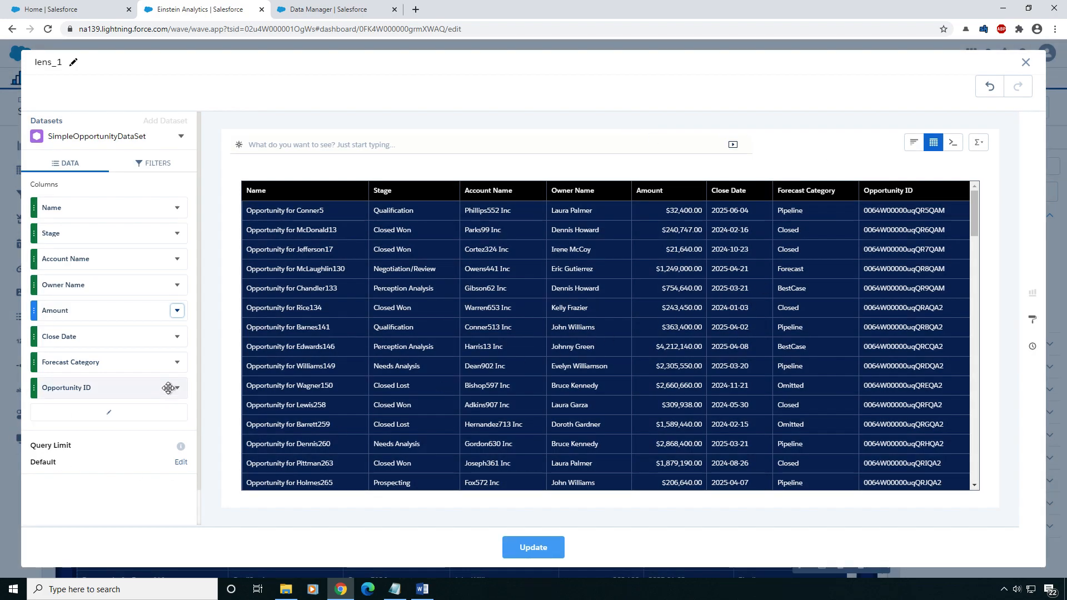
pyautogui.click(182, 317)
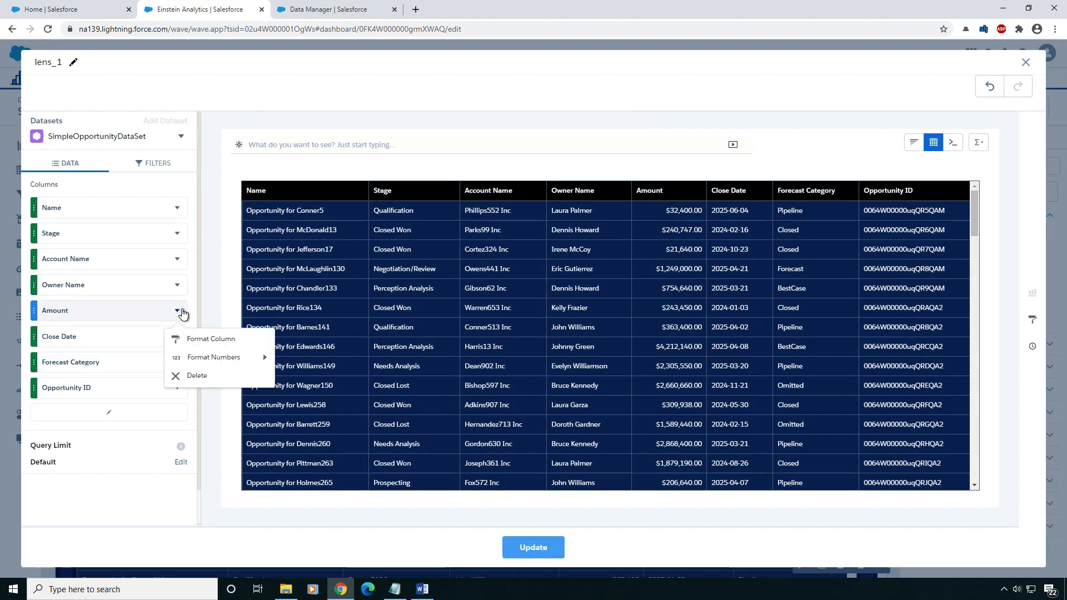
pyautogui.moveTo(221, 362)
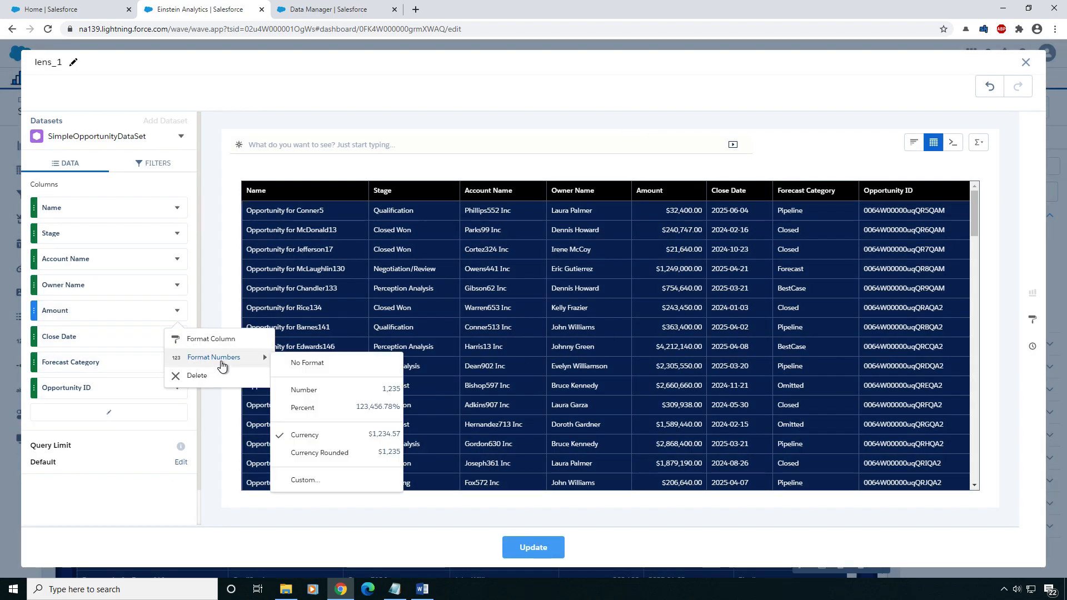
pyautogui.click(354, 457)
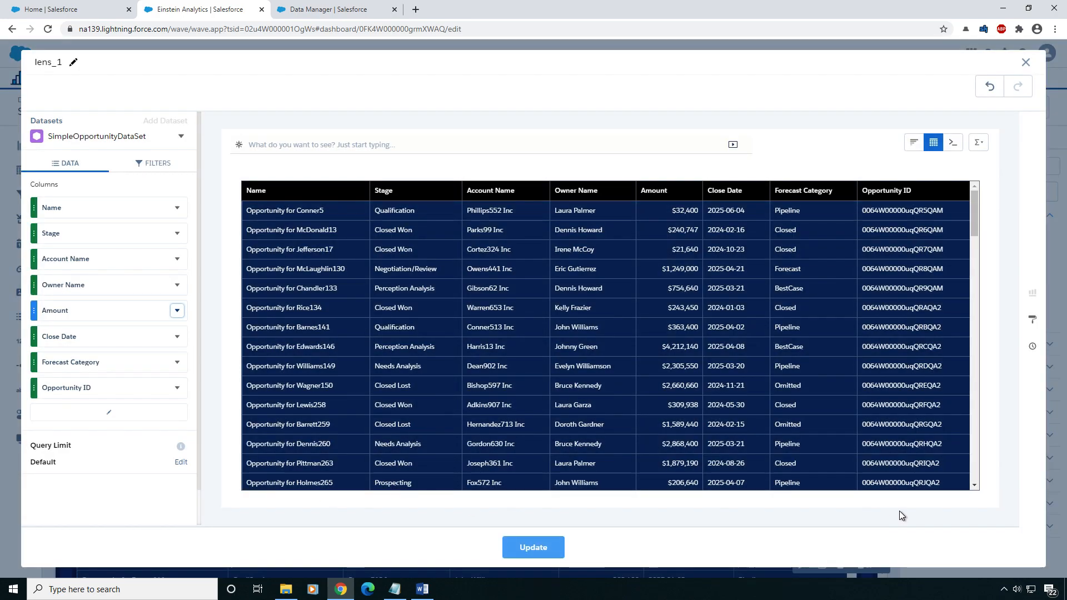
pyautogui.click(551, 542)
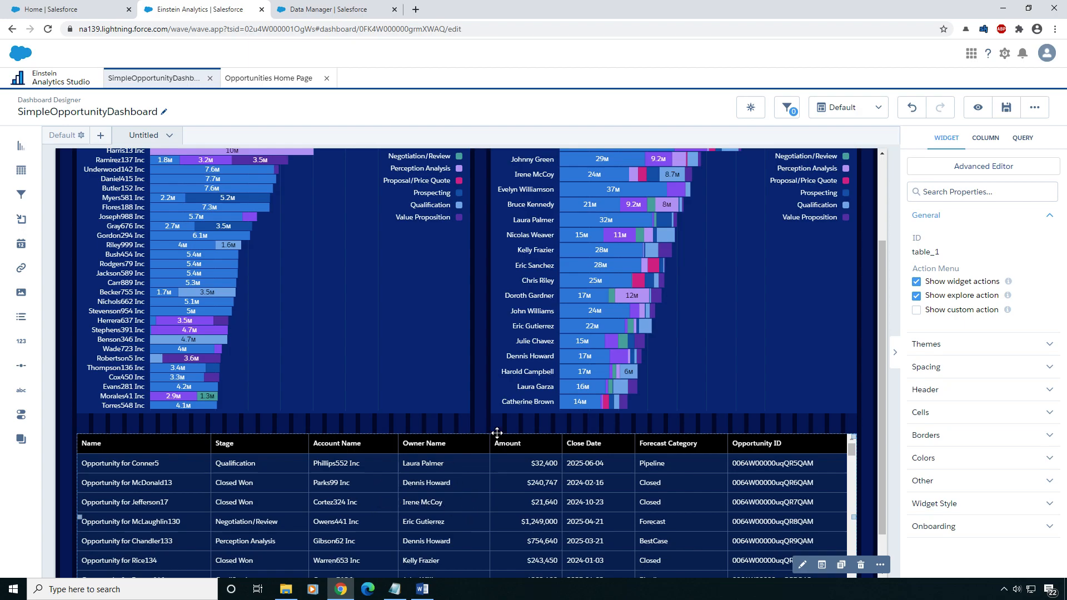
pyautogui.click(978, 108)
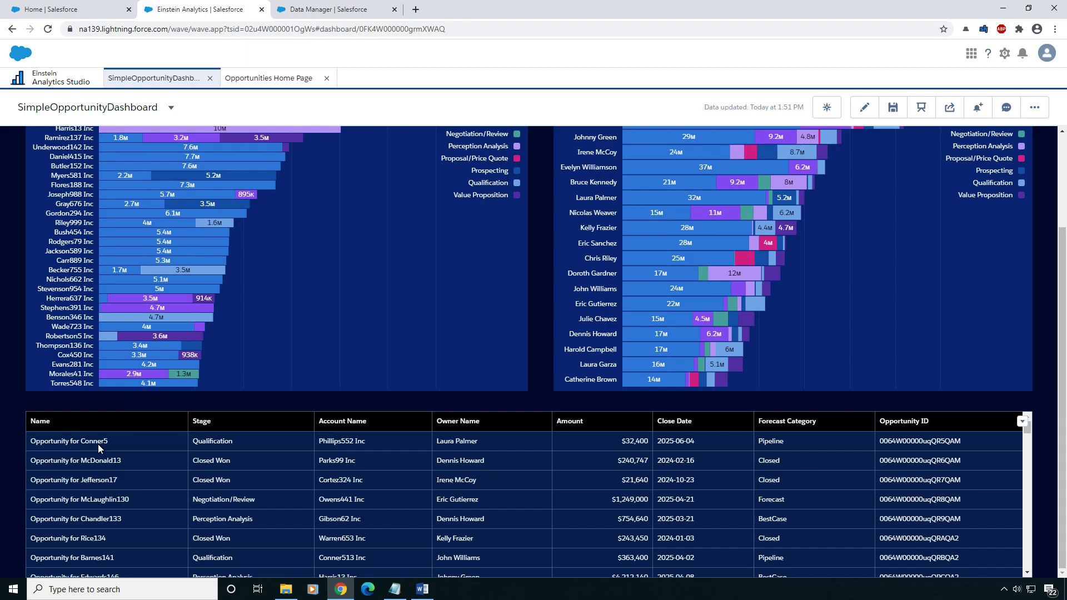
# Step: Return to the Analytics Studio home, open SimpleDashboardDemoApp, and explore its SimpleOpportunityDataSet dataset in a new lens
pyautogui.click(62, 69)
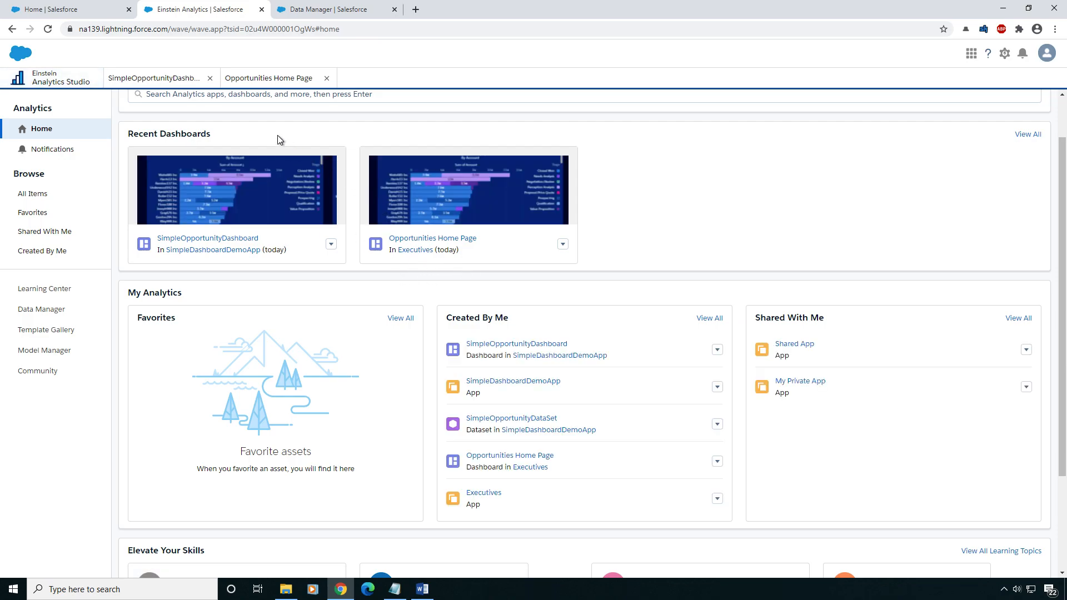
pyautogui.scroll(1, 284, 166)
pyautogui.click(528, 437)
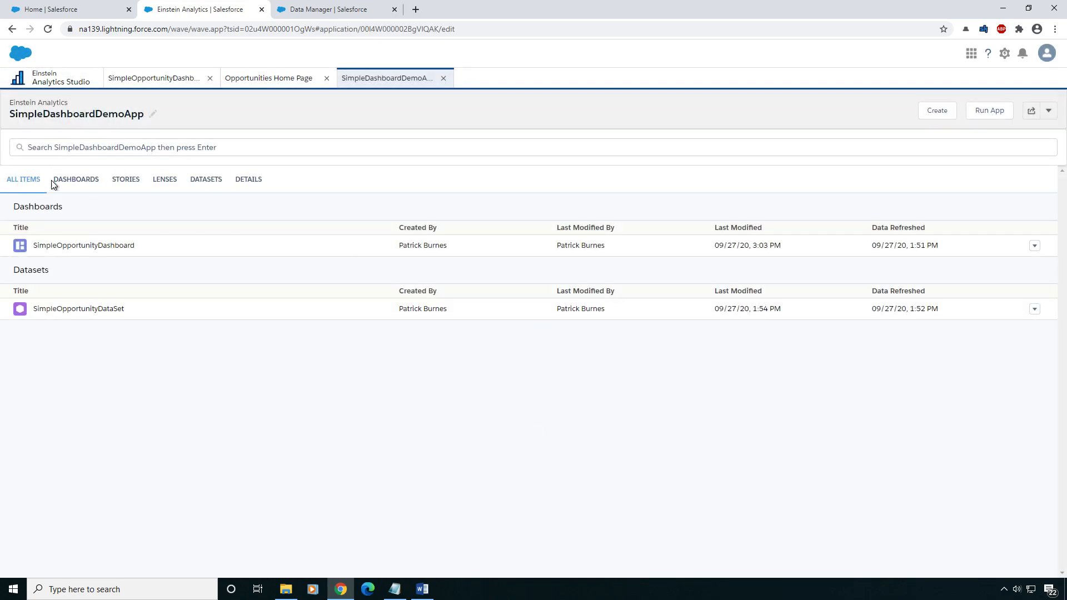
pyautogui.click(202, 182)
pyautogui.click(162, 223)
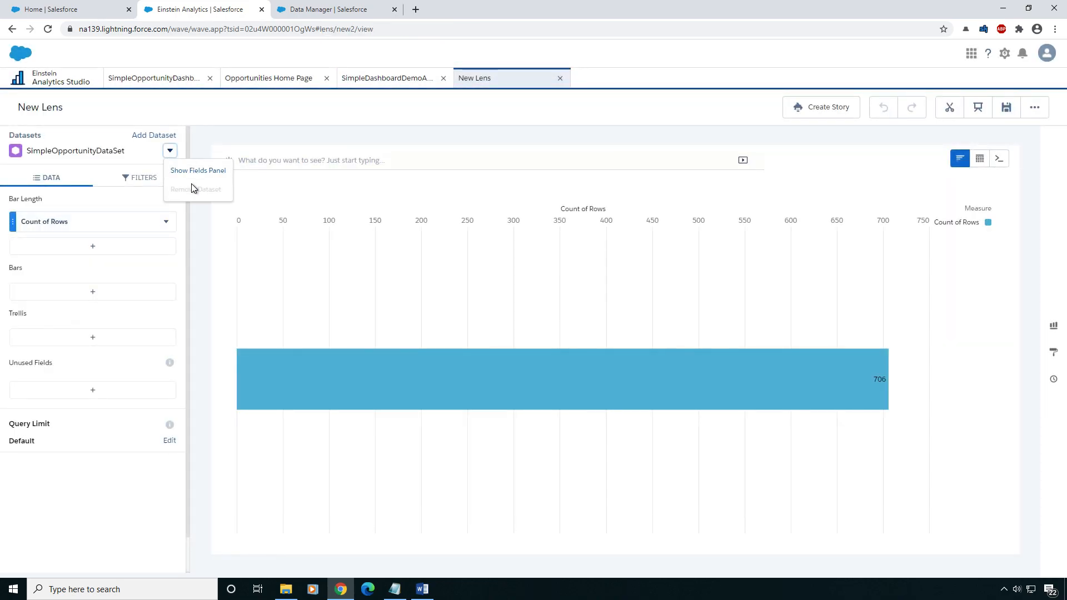
# Step: Rename the Name dimension of SimpleOpportunityDataSet to Opportunity Name, save the dataset changes, and close the lens
pyautogui.click(170, 151)
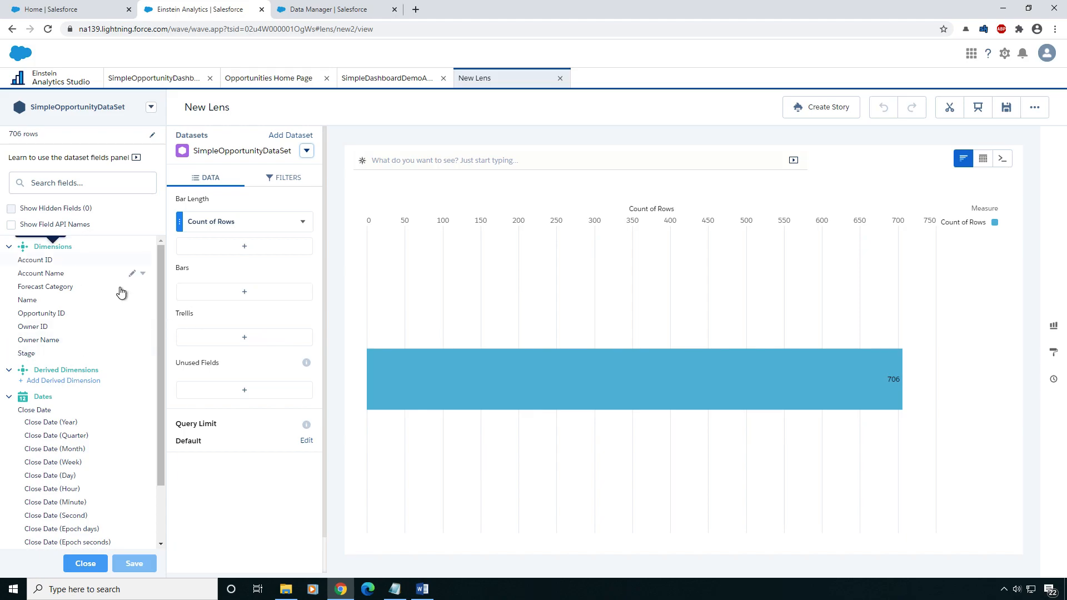
pyautogui.click(64, 191)
pyautogui.write('name')
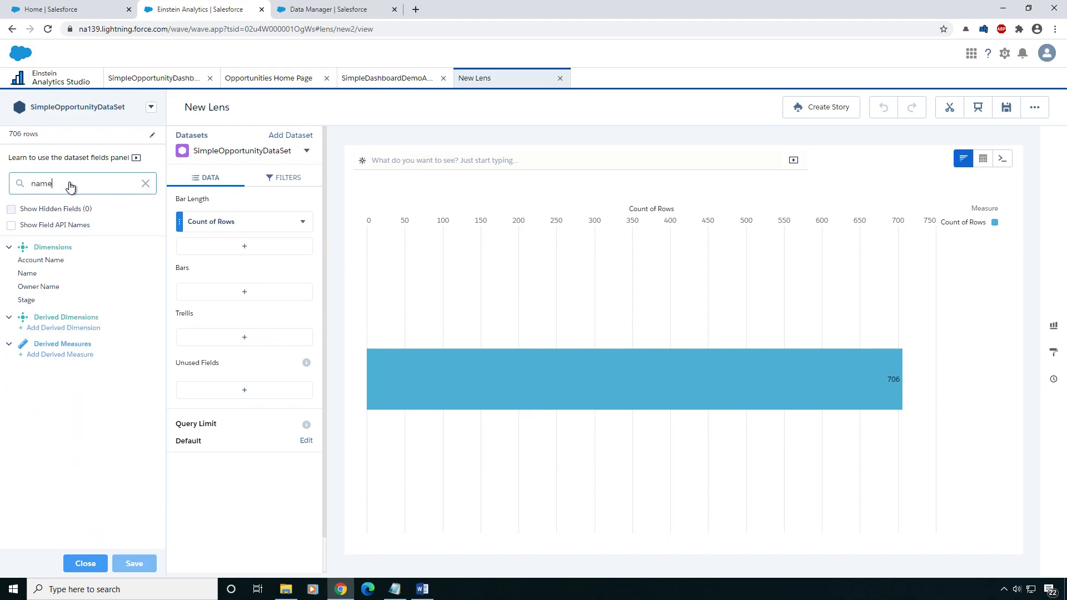
pyautogui.click(143, 275)
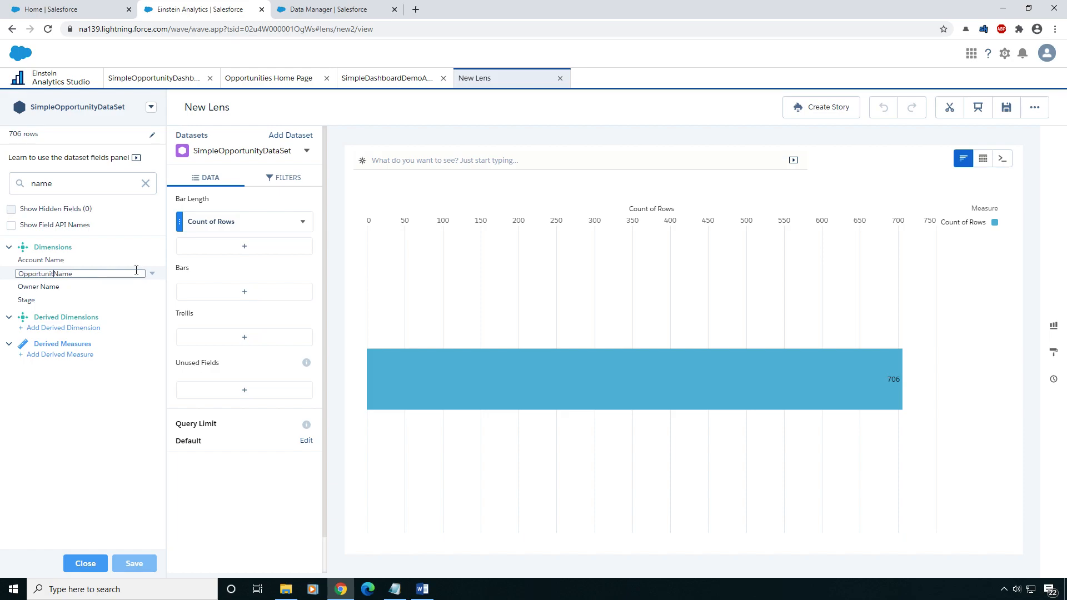
pyautogui.click(132, 466)
pyautogui.click(143, 561)
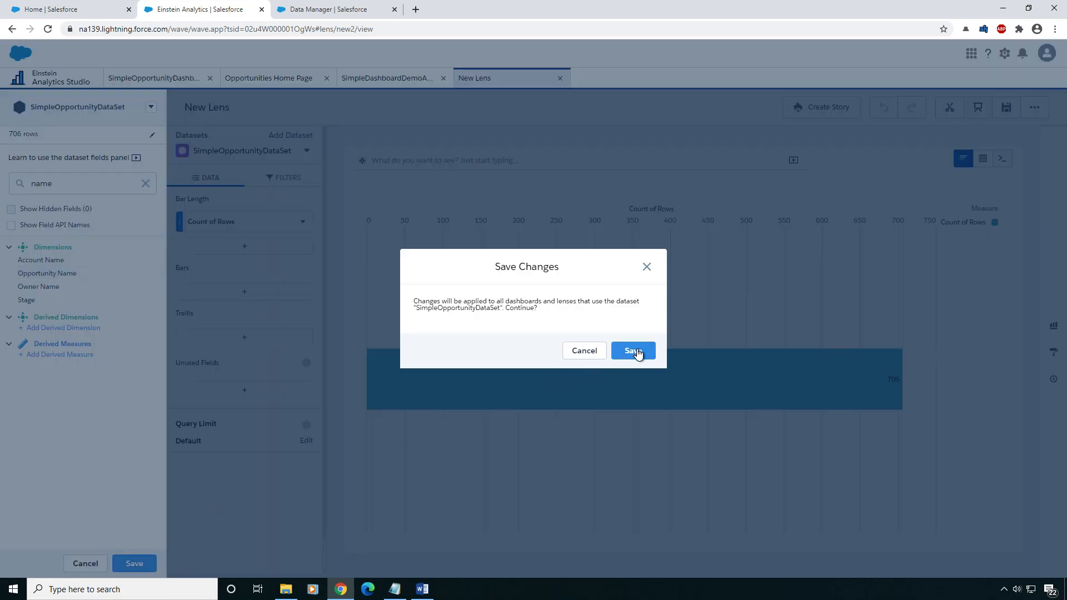
pyautogui.click(621, 351)
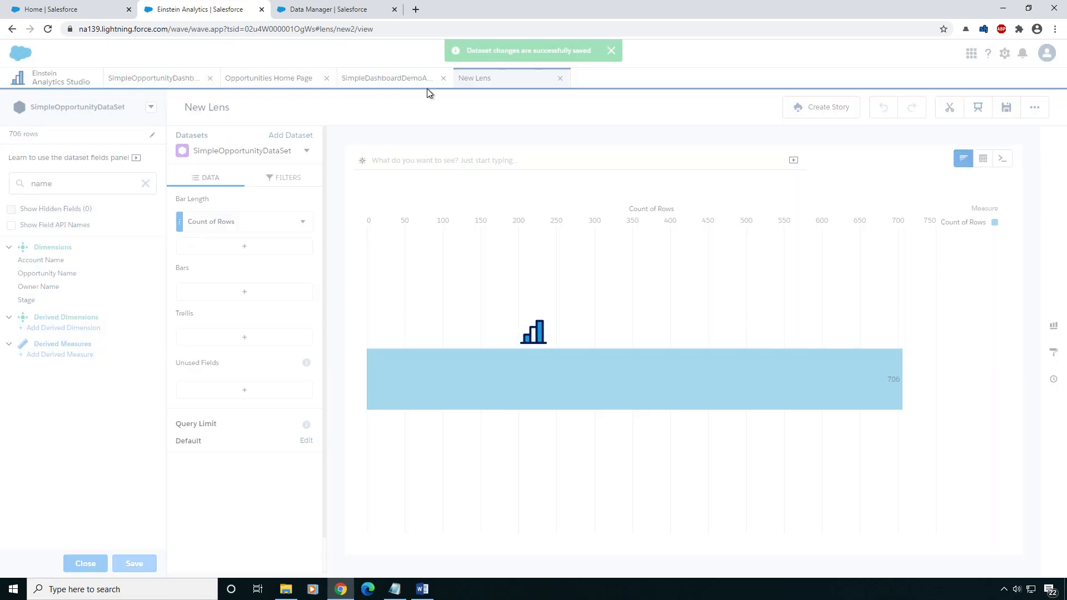
pyautogui.click(560, 79)
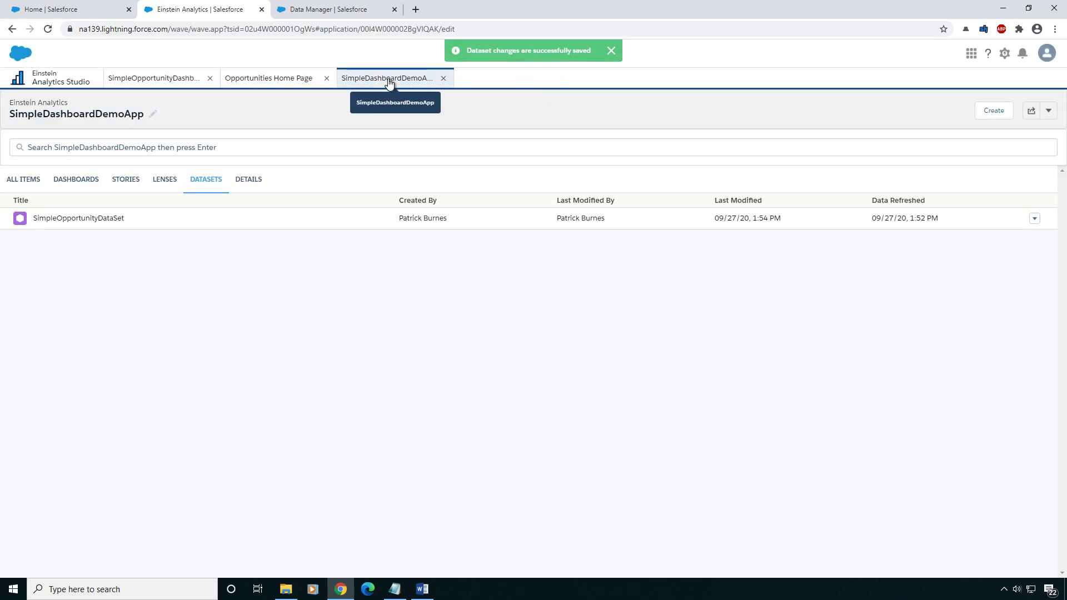
# Step: Compare the opportunity tables of Opportunities Home Page and SimpleOpportunityDashboard
pyautogui.click(264, 81)
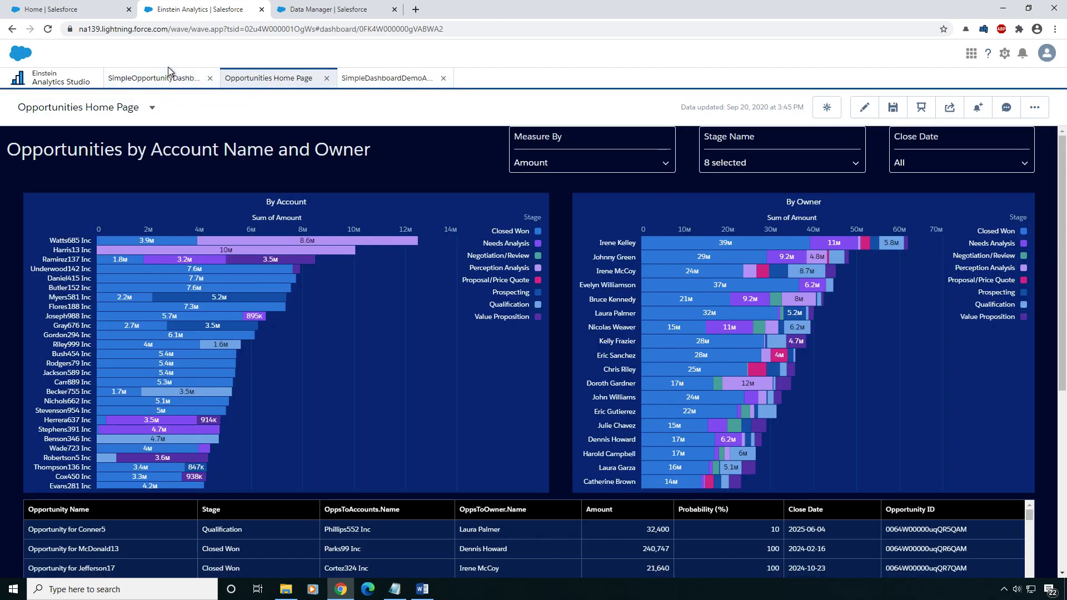
pyautogui.click(162, 80)
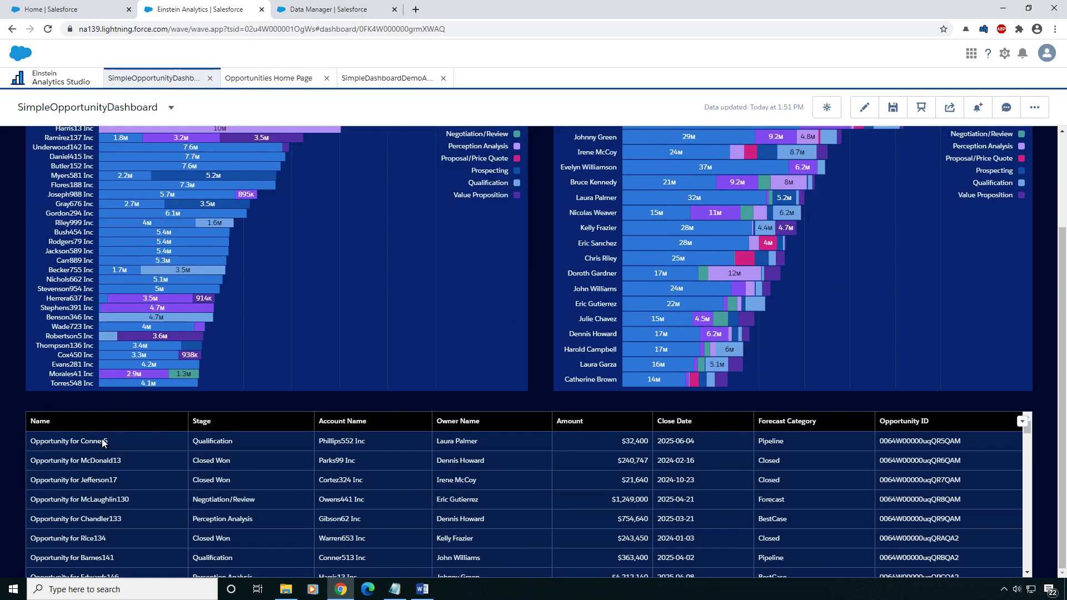
pyautogui.scroll(-5, 137, 456)
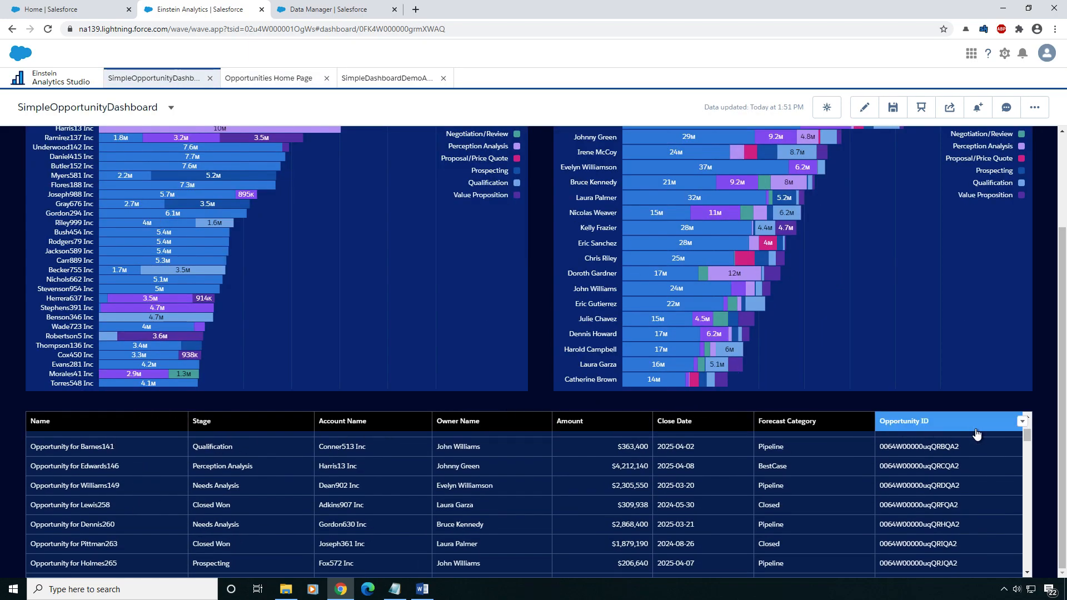
pyautogui.scroll(5, 157, 456)
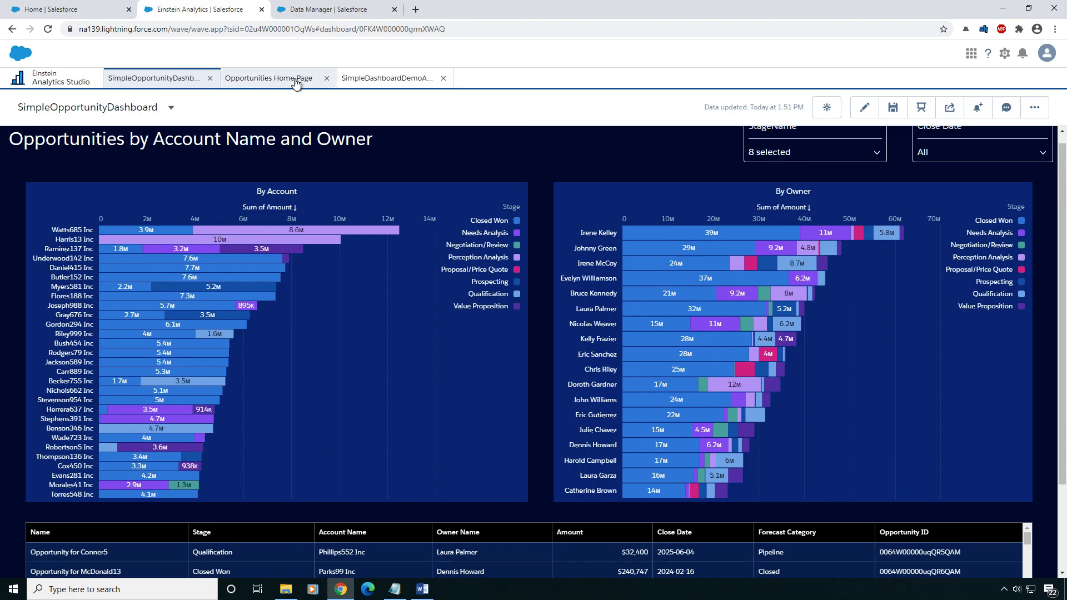
# Step: Open the first opportunity's Salesforce record from the Opportunities Home Page table, then close it and return to SimpleOpportunityDashboard
pyautogui.click(269, 78)
pyautogui.scroll(-2, 325, 247)
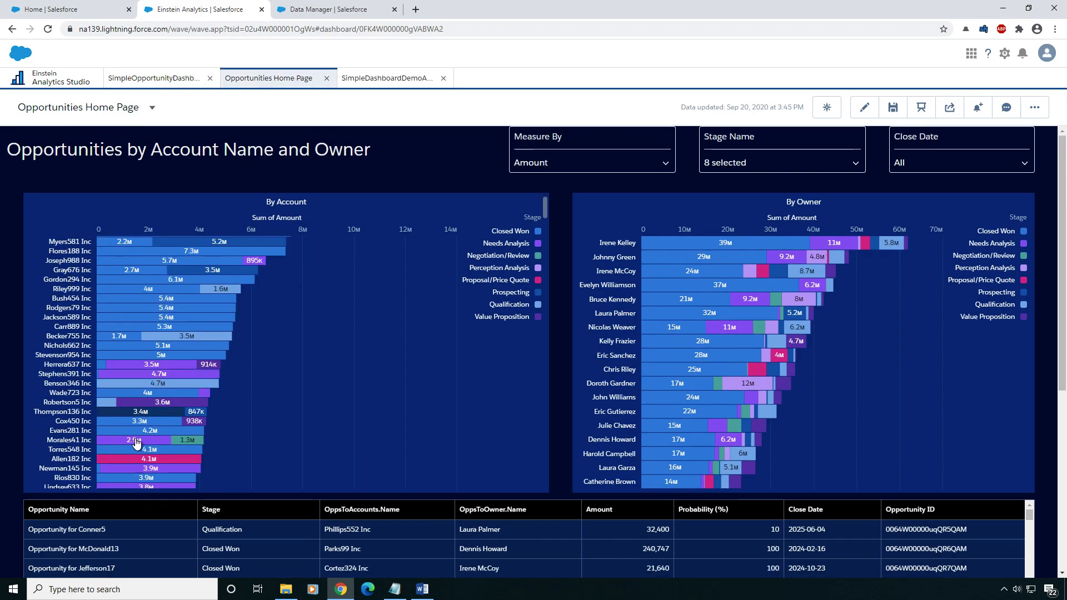
pyautogui.click(189, 532)
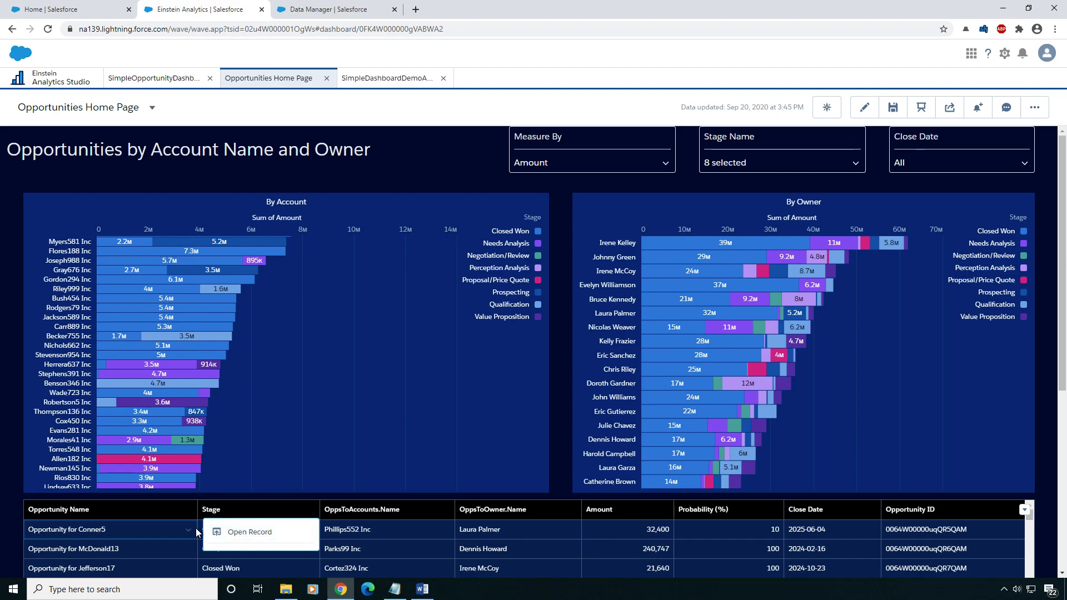
pyautogui.click(247, 531)
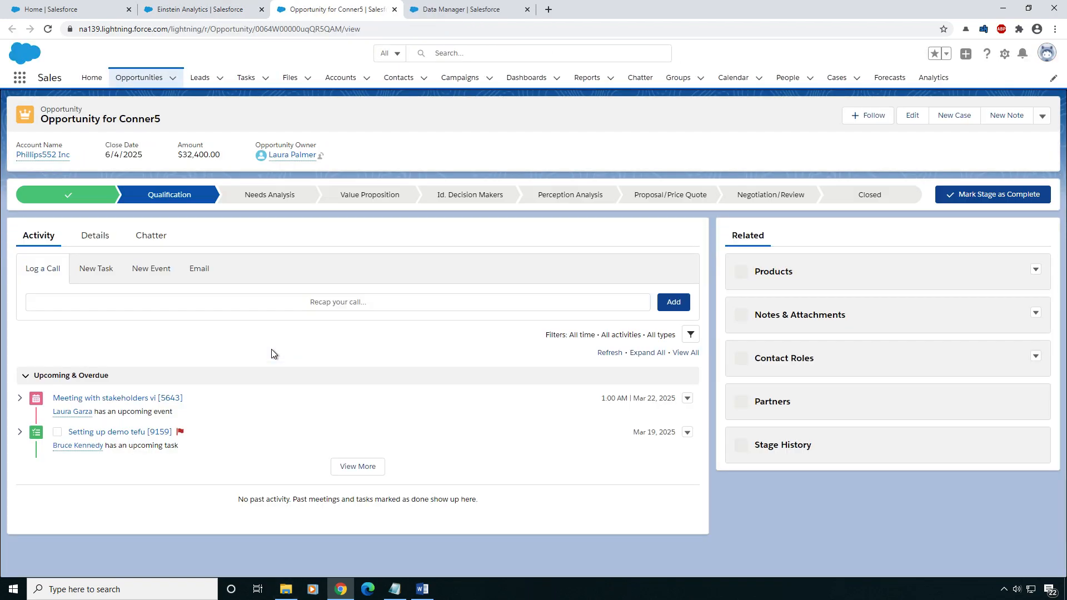
pyautogui.click(395, 10)
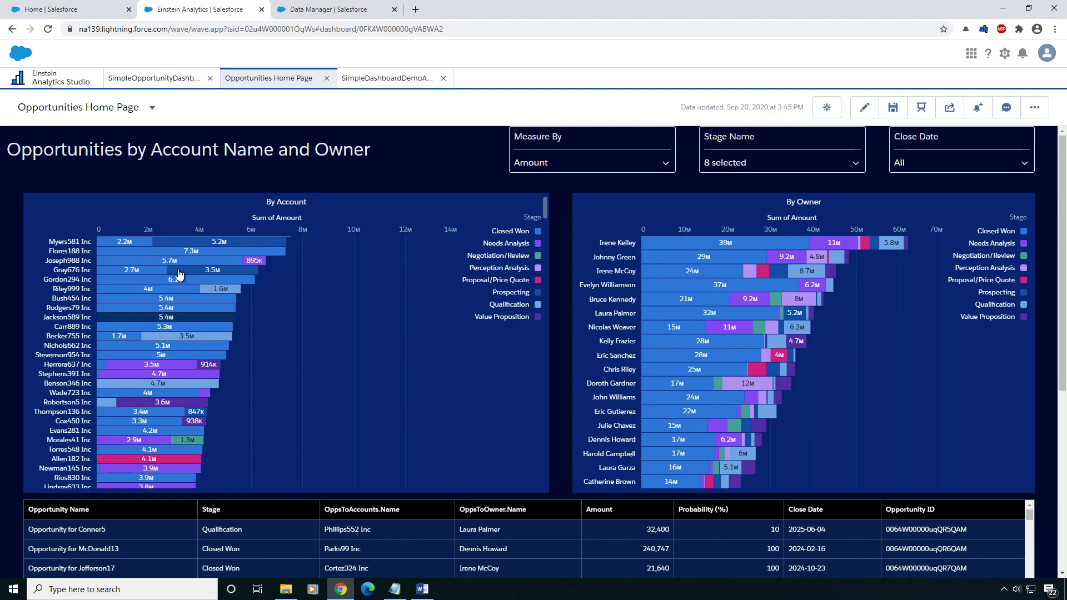
pyautogui.click(150, 77)
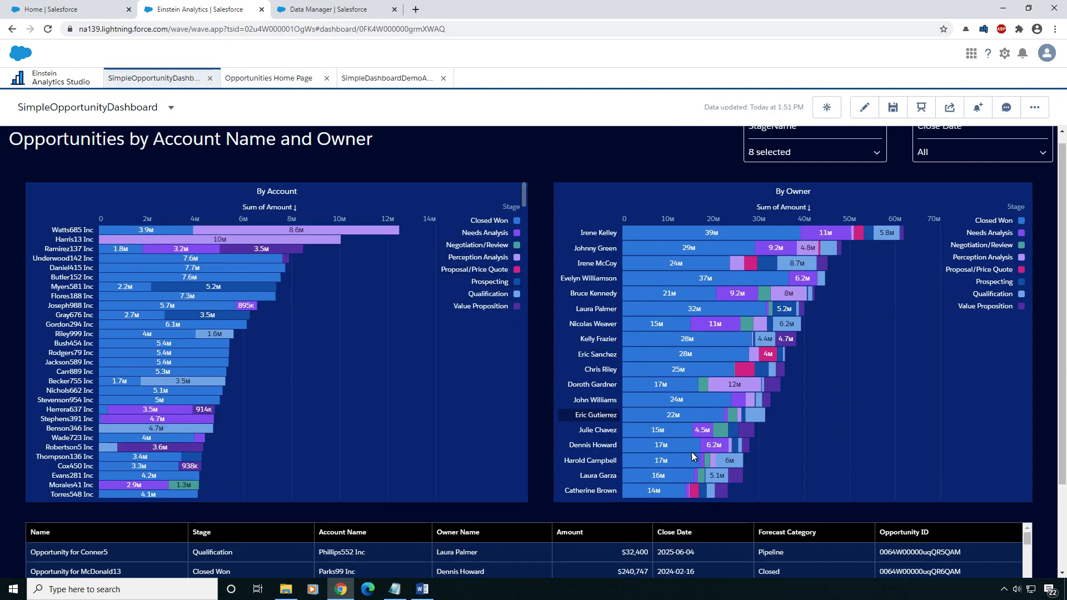
pyautogui.scroll(-1, 1060, 284)
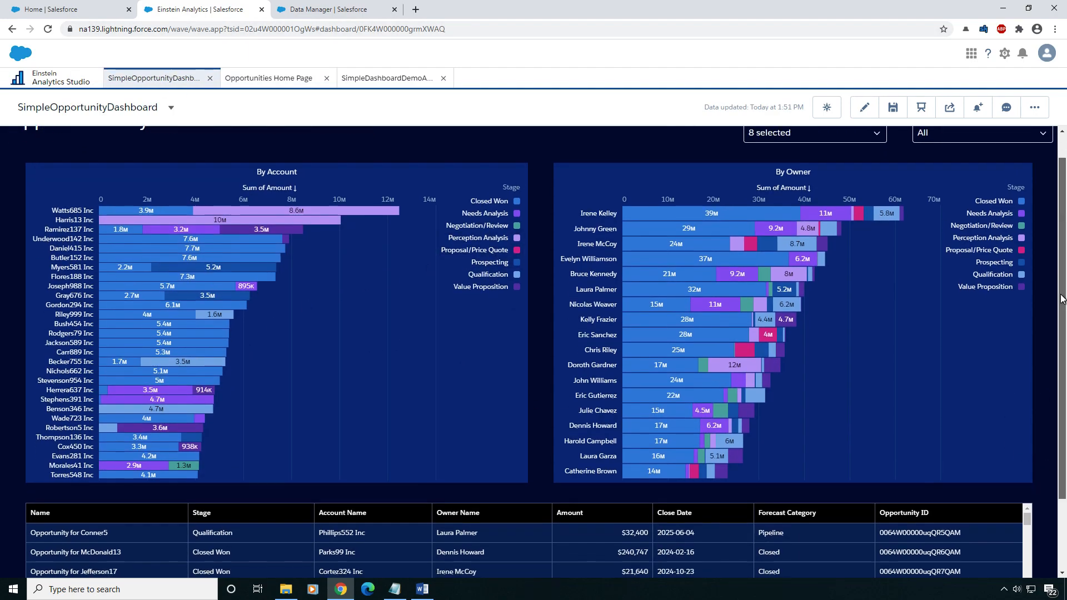
# Step: Open the SimpleOpportunityDataSet details from SimpleDashboardDemoApp and start configuring the dataset's actions
pyautogui.click(382, 83)
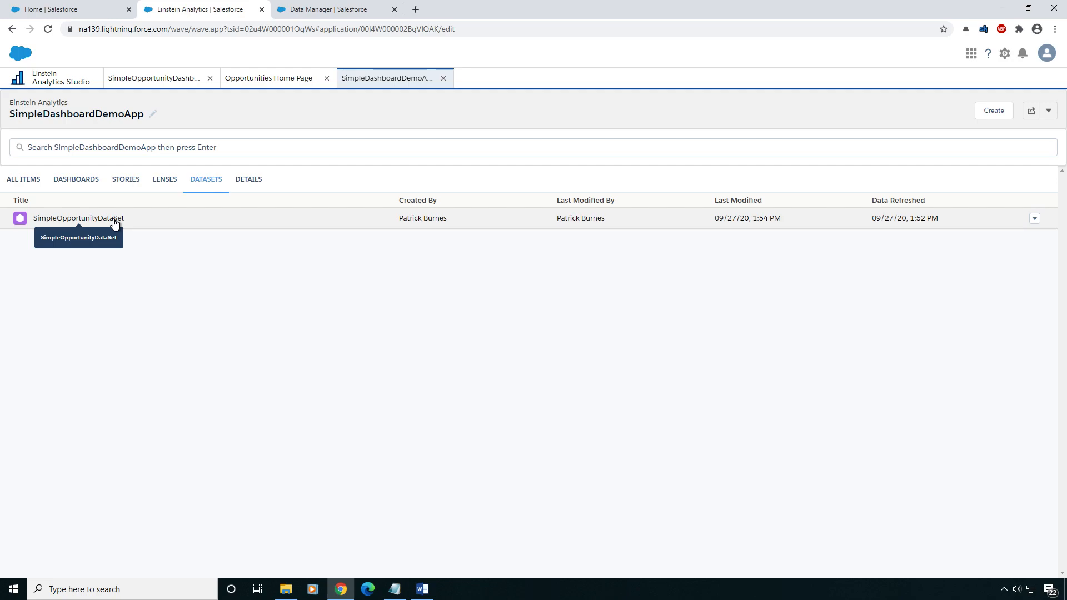
pyautogui.click(1035, 219)
pyautogui.click(993, 234)
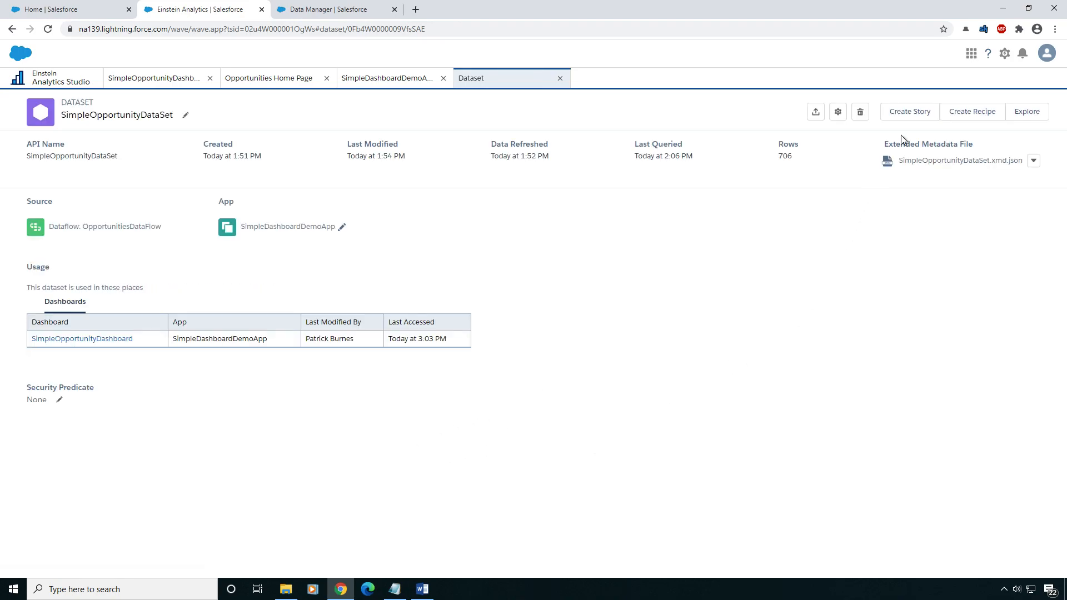
pyautogui.click(842, 111)
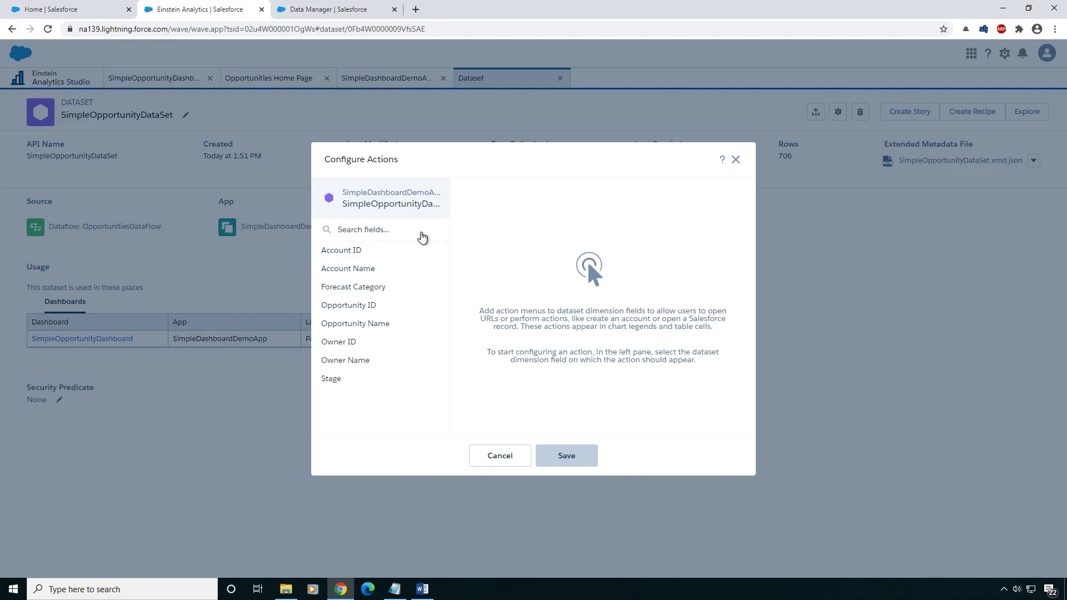
# Step: Select the Opportunity Name field for actions and set its Record ID Field to Opportunity ID
pyautogui.write('name')
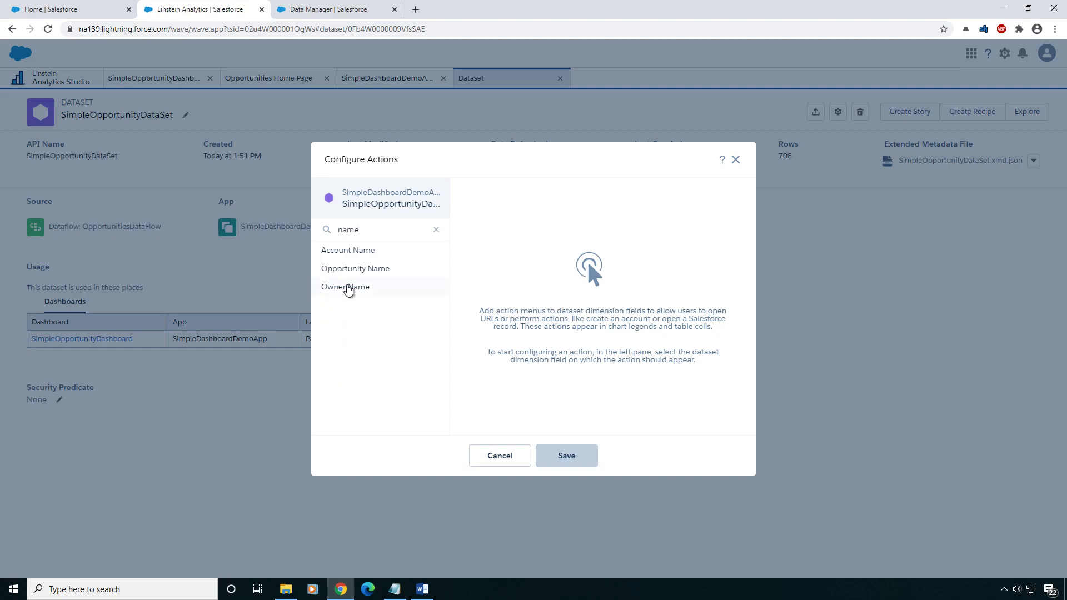
pyautogui.click(392, 278)
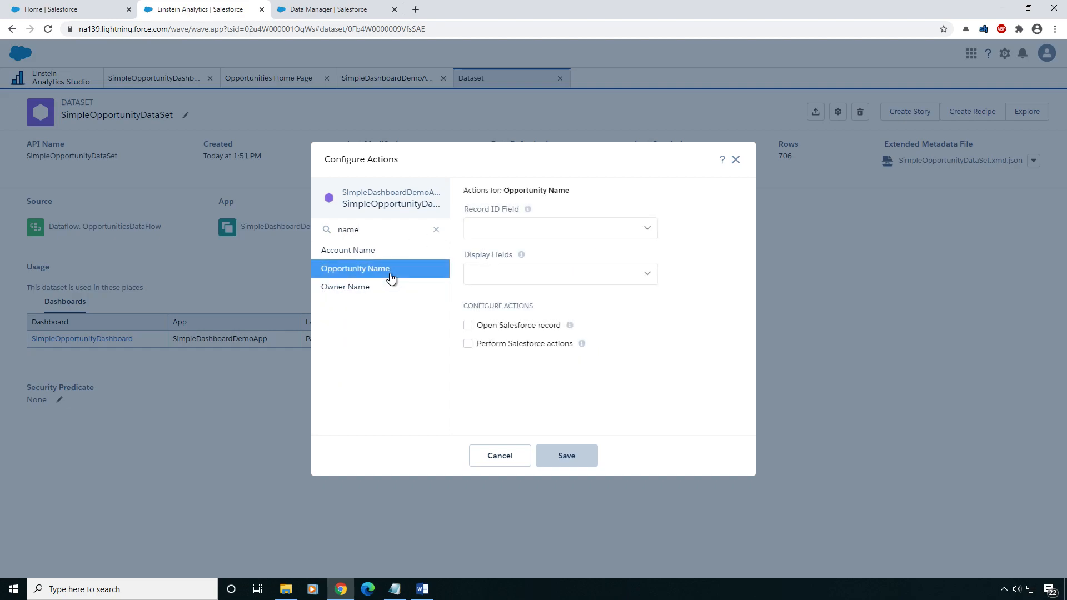
pyautogui.click(614, 235)
pyautogui.write('id')
pyautogui.click(509, 294)
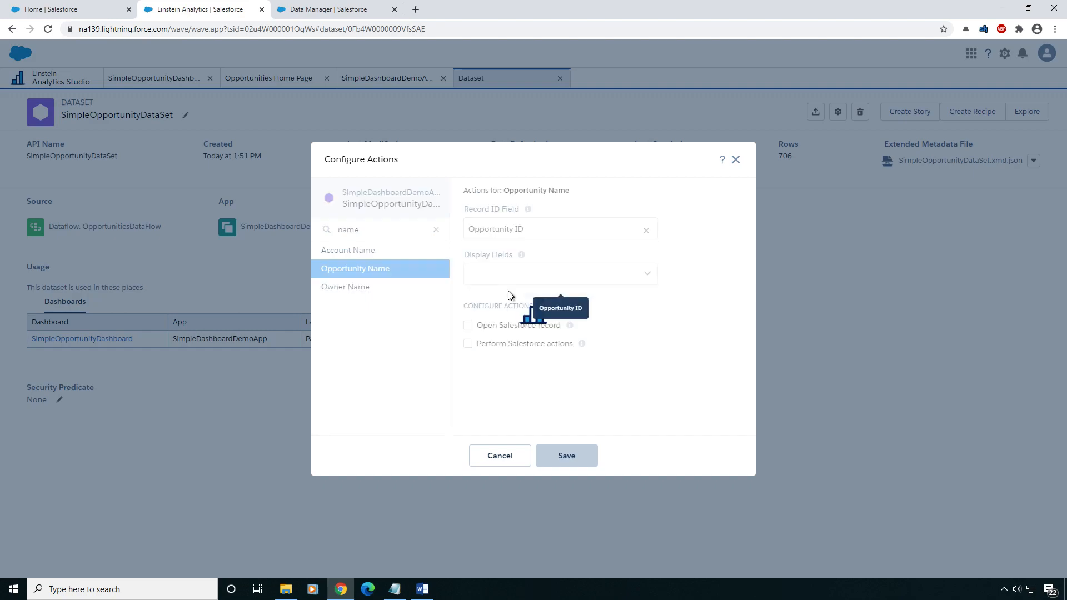
# Step: Set the display fields for the Opportunity Name actions to Opportunity Name and Opportunity ID
pyautogui.click(611, 276)
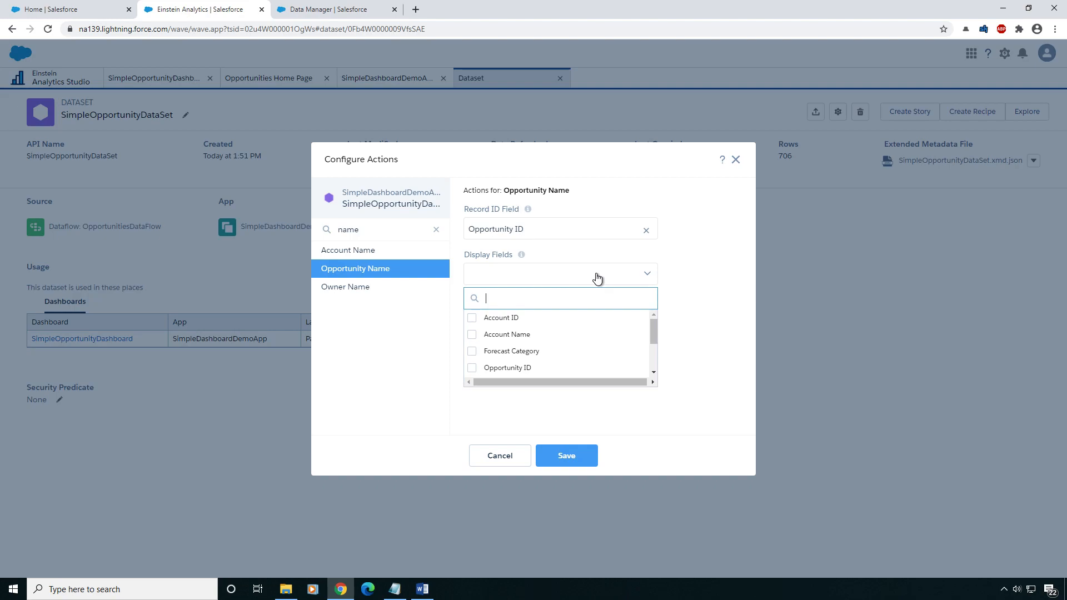
pyautogui.write('opp')
pyautogui.click(473, 334)
pyautogui.click(473, 318)
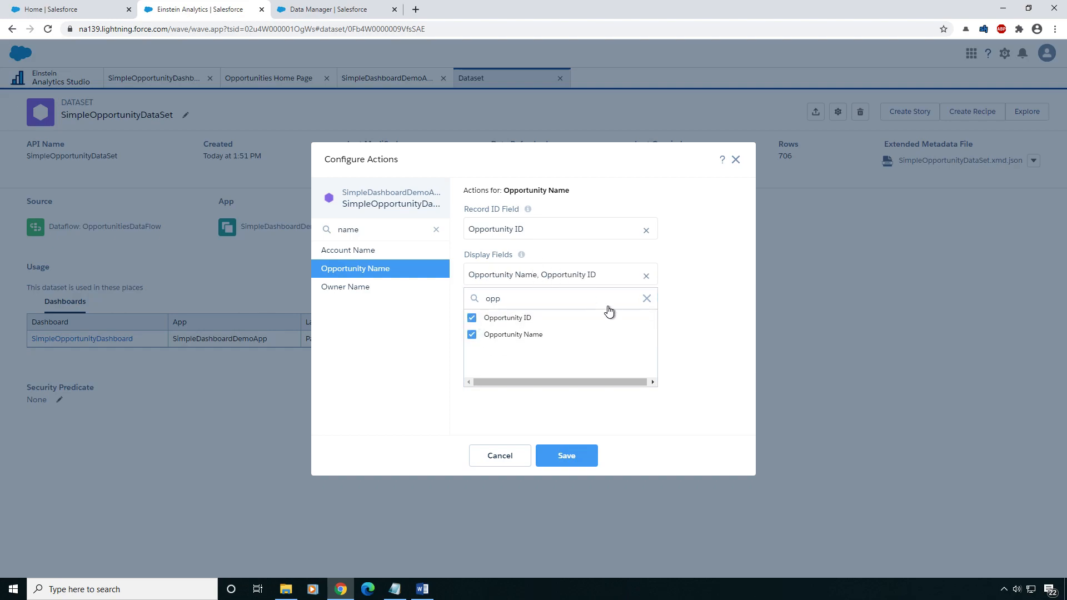
pyautogui.click(666, 402)
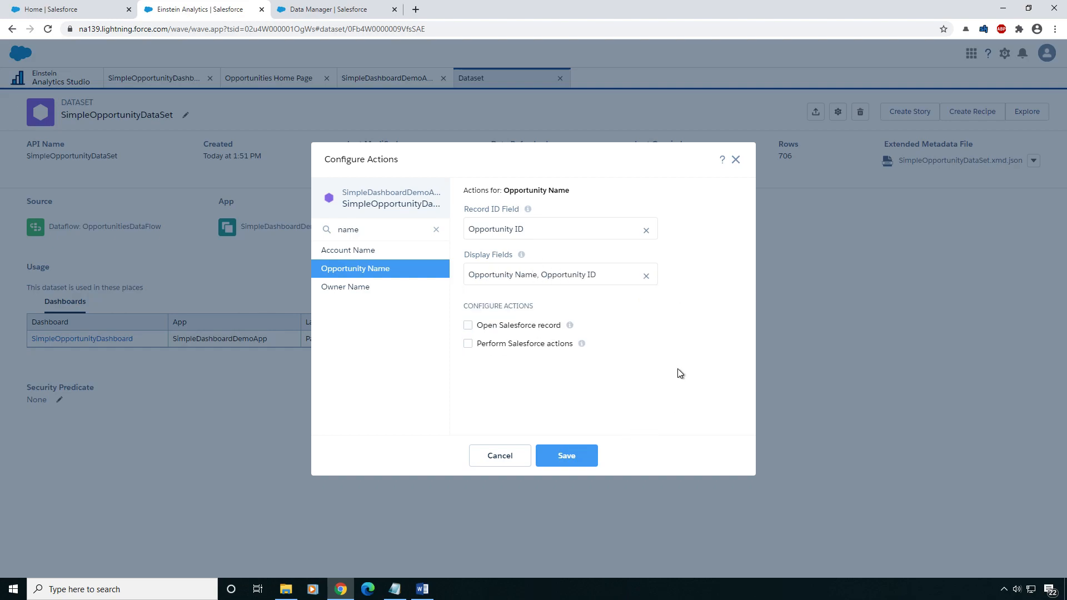
# Step: Enable opening the Salesforce record for Opportunity Name and save the action configuration
pyautogui.click(468, 326)
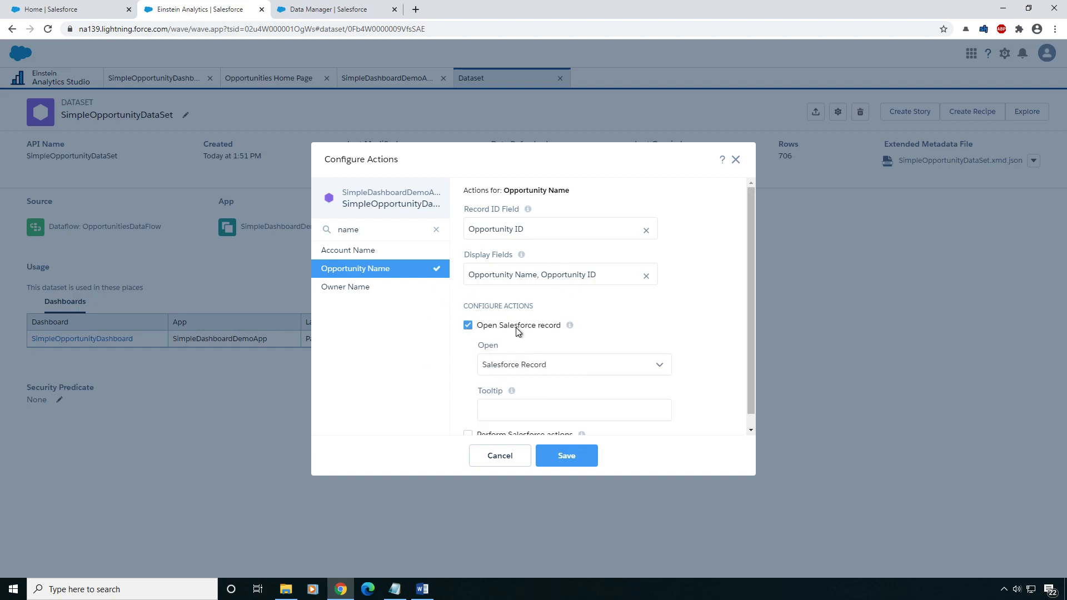
pyautogui.scroll(-1, 570, 335)
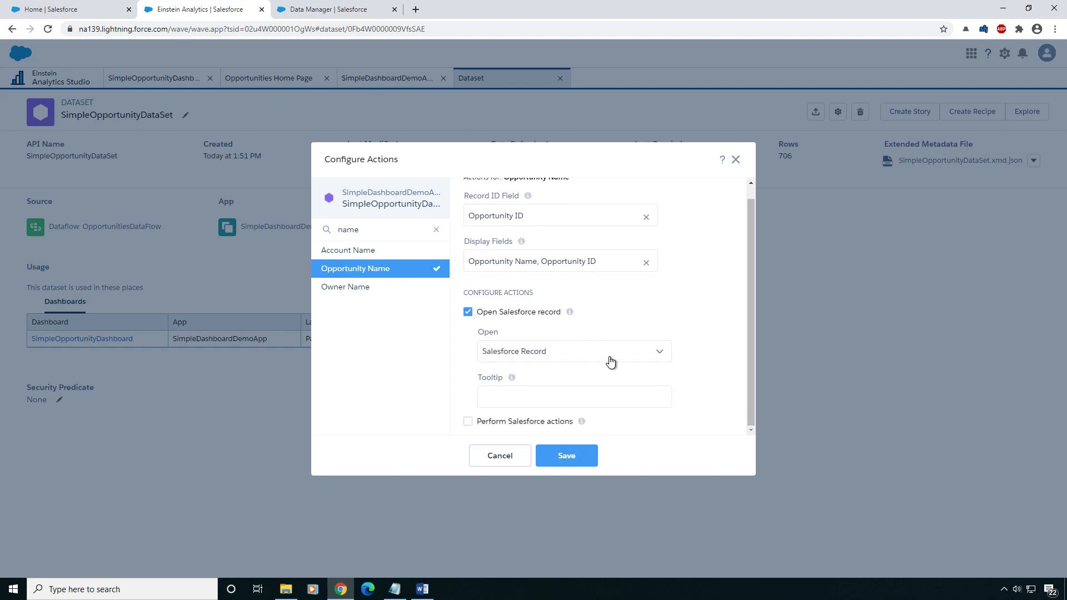
pyautogui.click(578, 461)
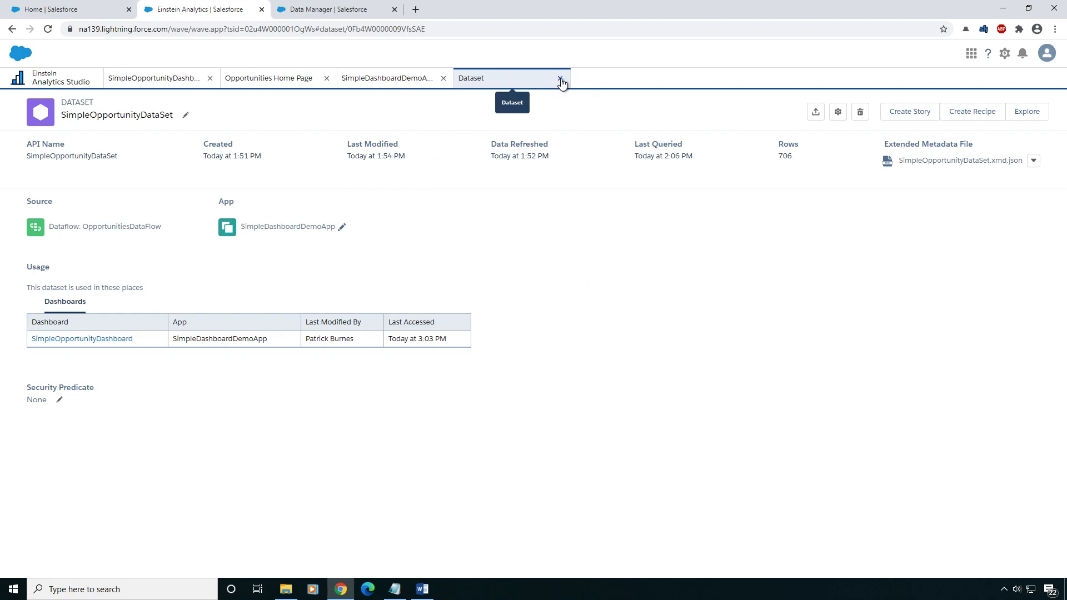
# Step: Return to SimpleOpportunityDashboard, save it in SimpleDashboardDemoApp, and reload the page
pyautogui.click(388, 82)
pyautogui.click(169, 78)
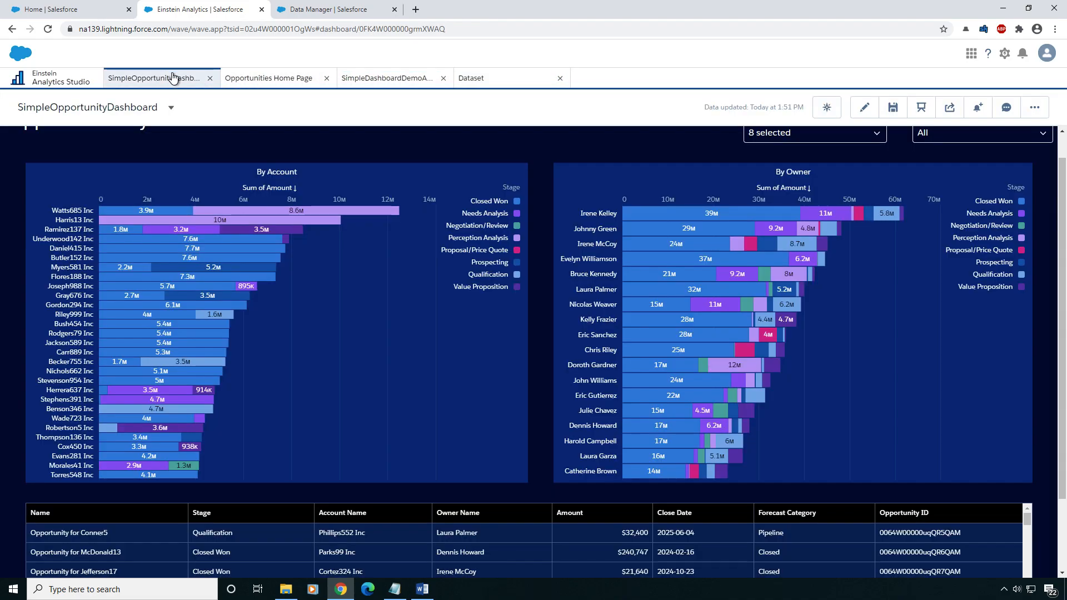
pyautogui.scroll(1, 659, 296)
pyautogui.scroll(-2, 615, 332)
pyautogui.click(154, 432)
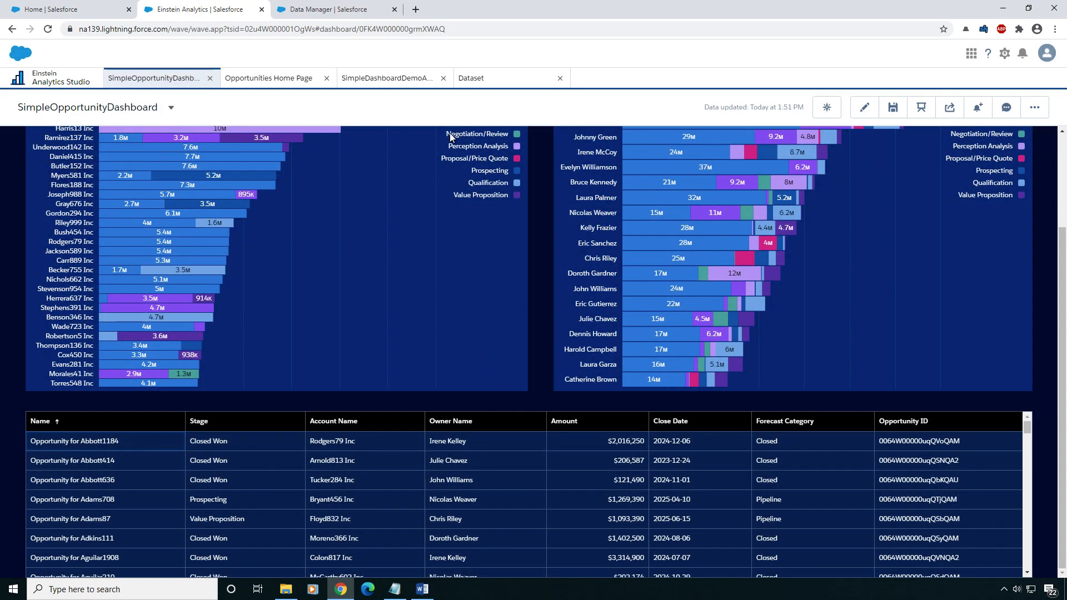
pyautogui.click(895, 107)
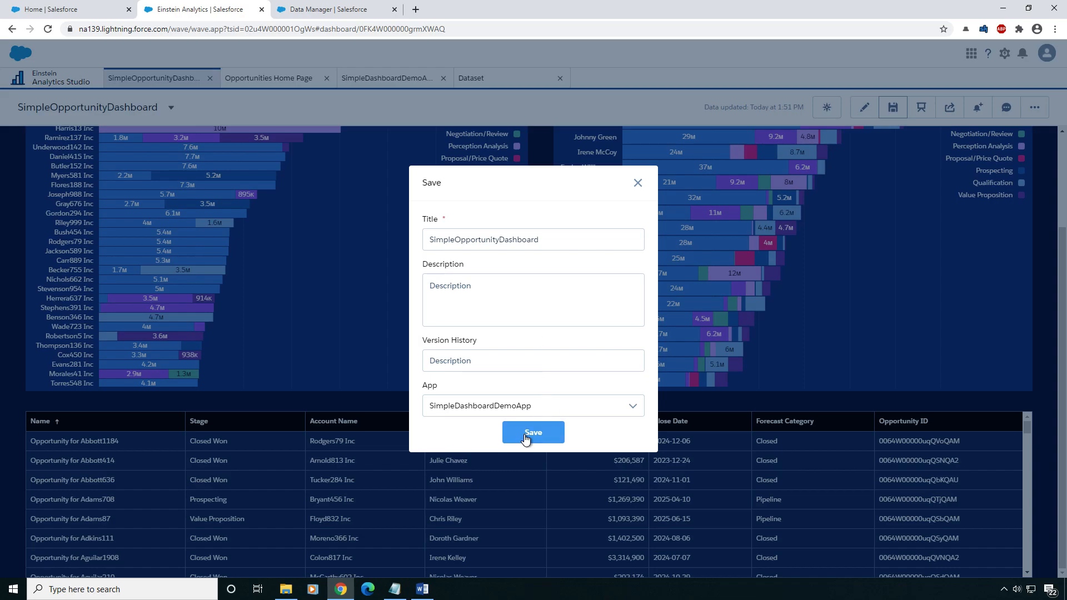
pyautogui.click(533, 432)
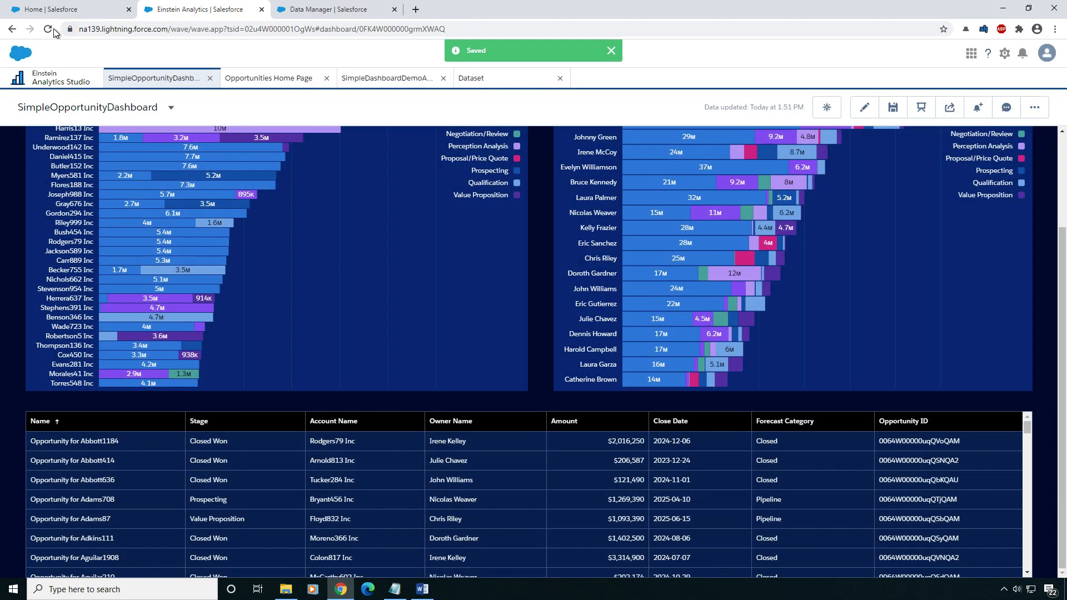
pyautogui.click(49, 29)
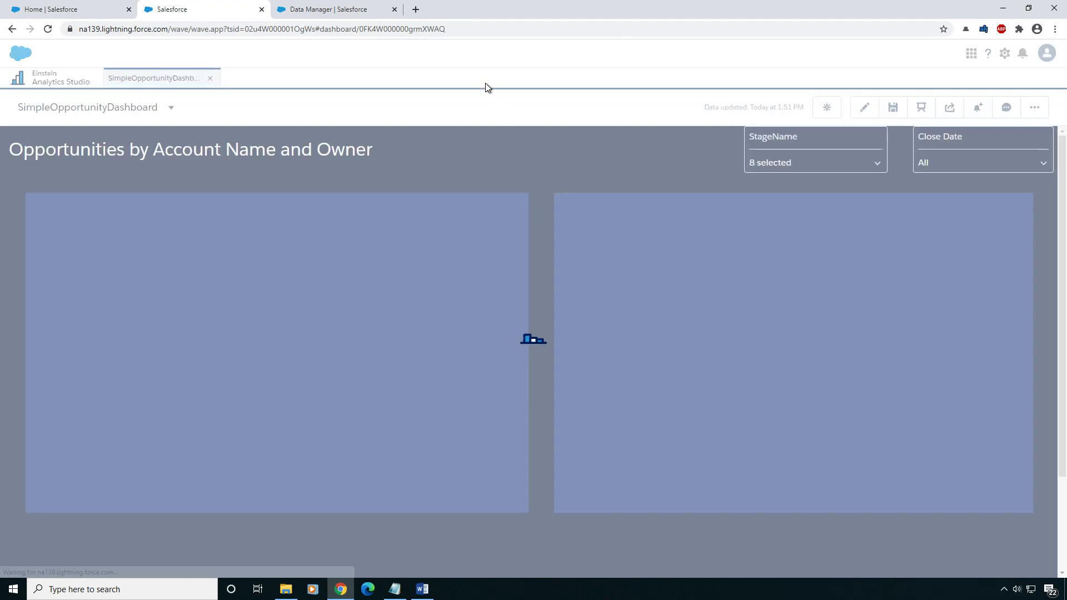
# Step: Test the record action by opening the first opportunity's Salesforce record from the SimpleOpportunityDashboard table
pyautogui.scroll(-2, 22, 318)
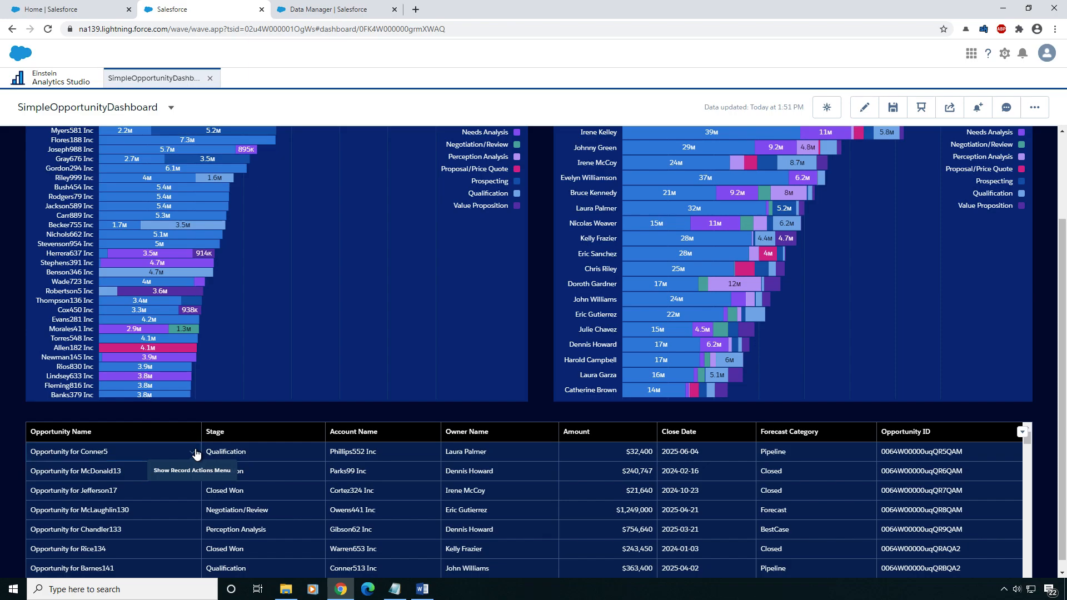
pyautogui.click(196, 453)
pyautogui.click(266, 451)
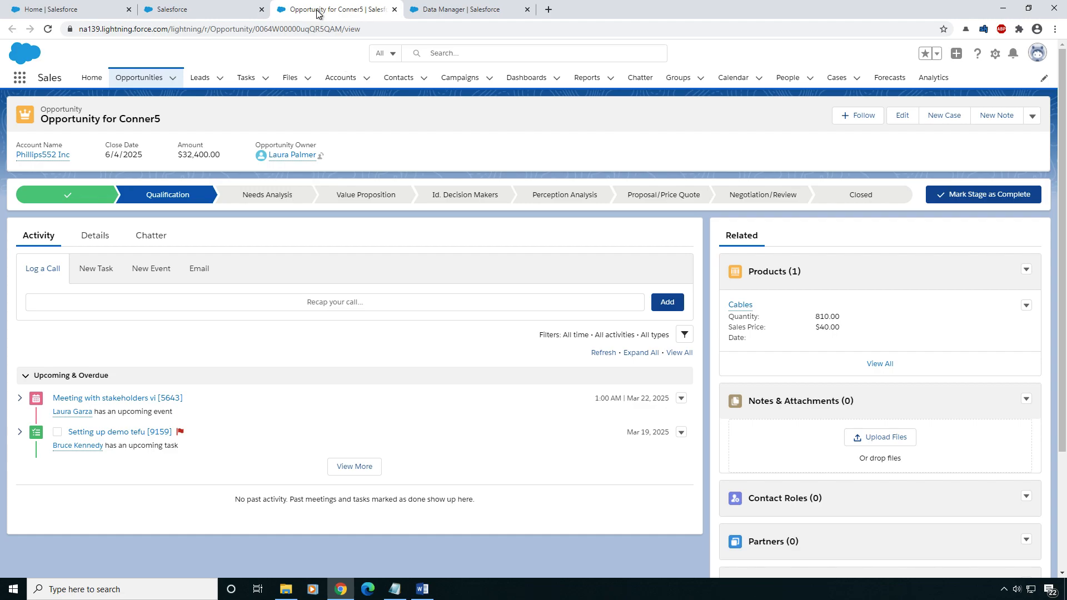
# Step: Close the opportunity record and review the title, charts and opportunity table on SimpleOpportunityDashboard
pyautogui.click(394, 9)
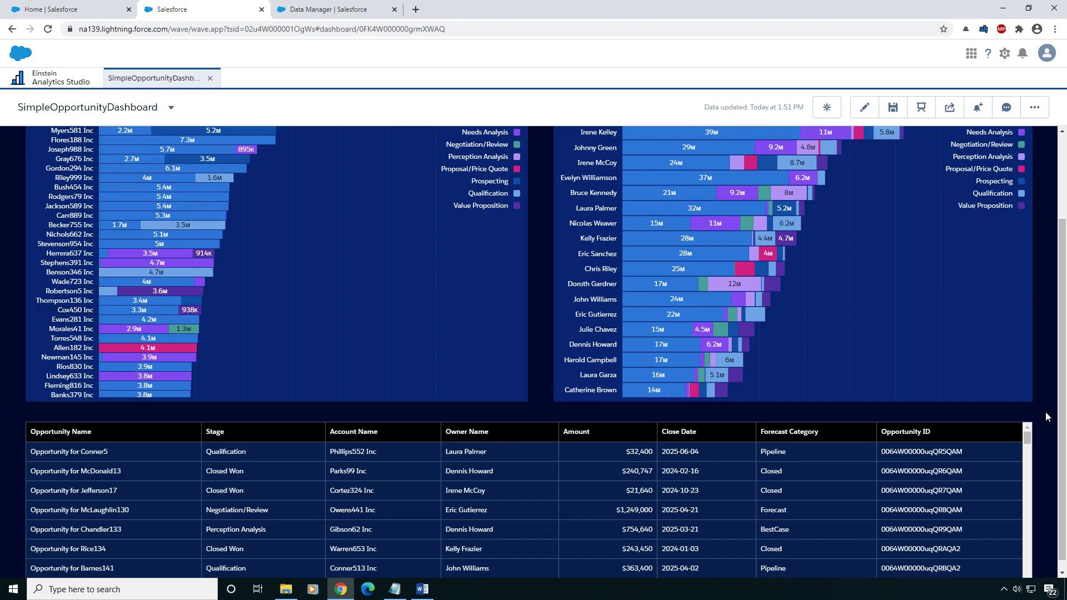
pyautogui.scroll(2, 1049, 344)
pyautogui.scroll(1, 1049, 343)
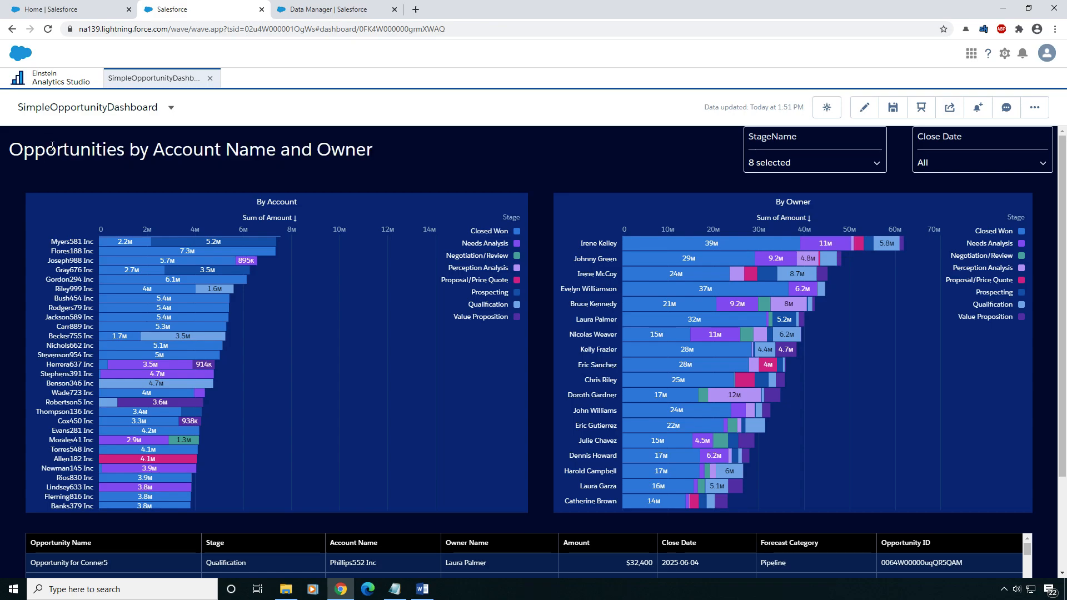
pyautogui.moveTo(15, 149); pyautogui.dragTo(357, 150)
pyautogui.click(16, 363)
pyautogui.scroll(-2, 14, 362)
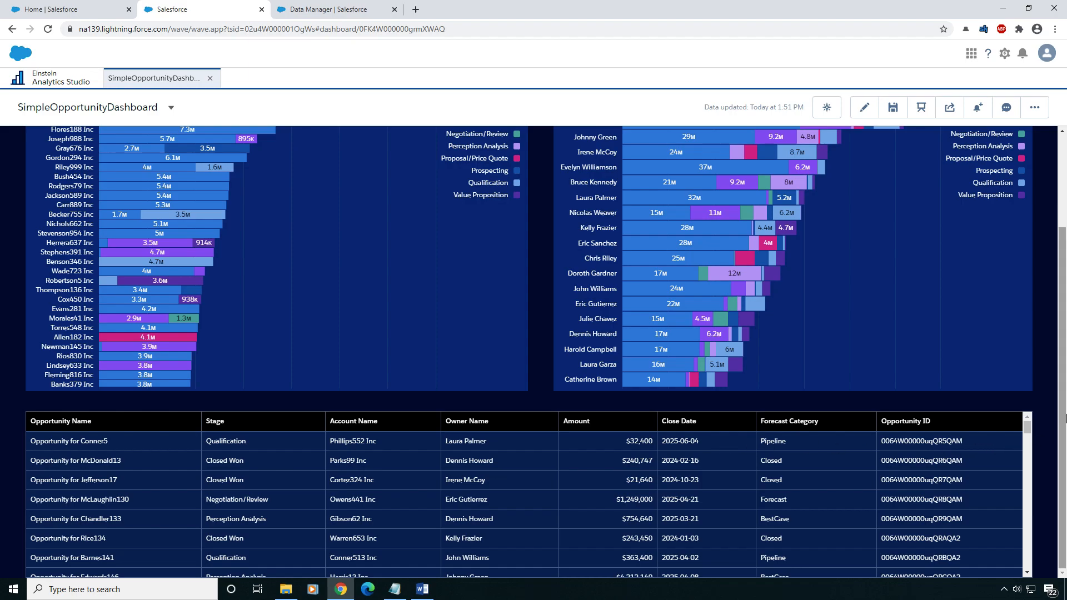
pyautogui.scroll(3, 1062, 434)
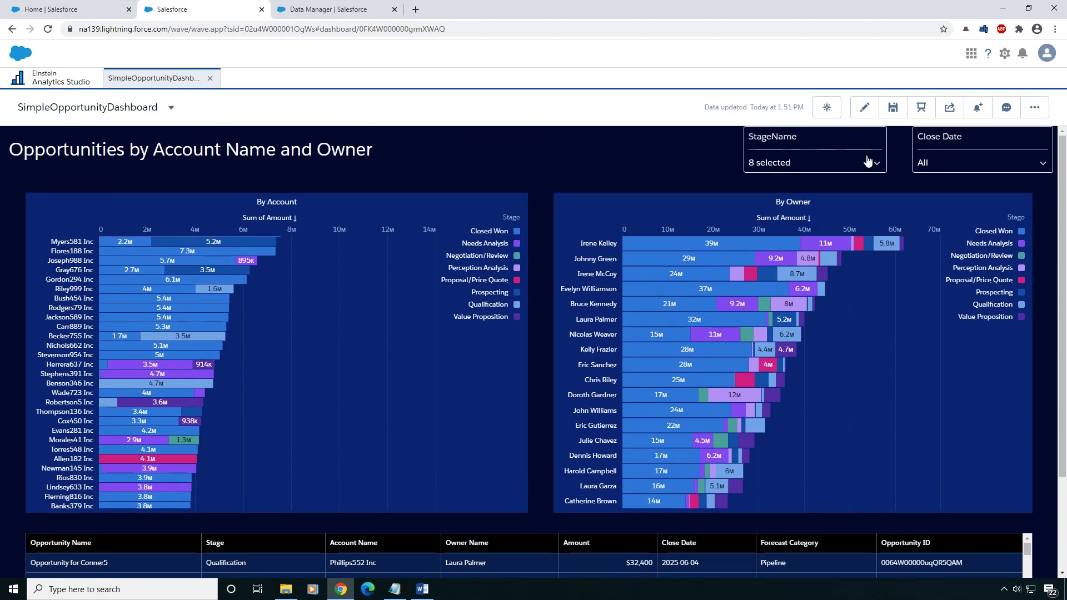
# Step: Check the options offered by the StageName and Close Date filters without changing either selection
pyautogui.click(811, 166)
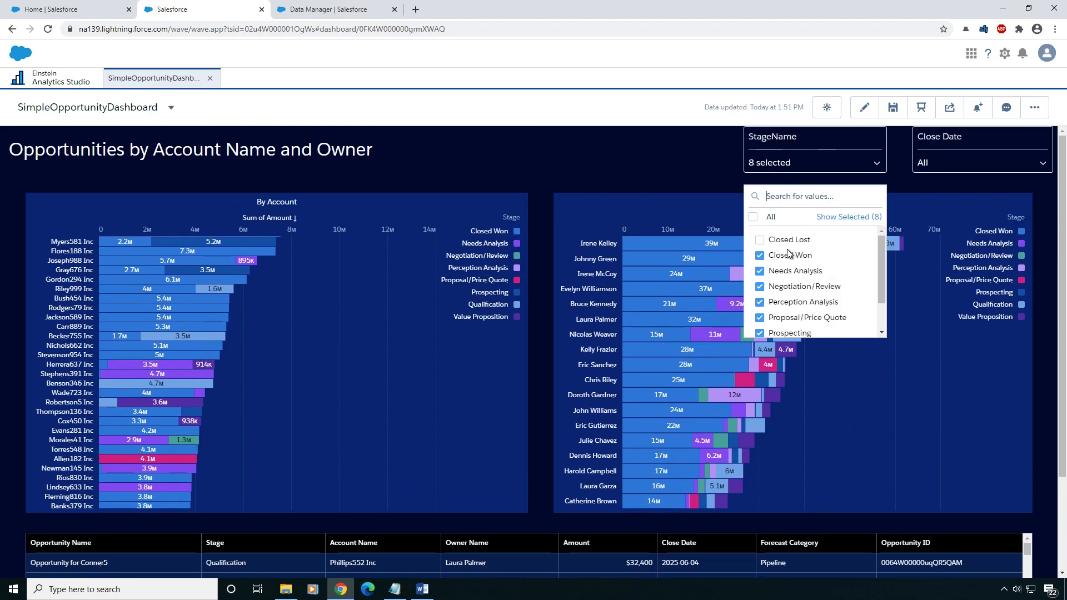
pyautogui.click(750, 175)
pyautogui.click(970, 162)
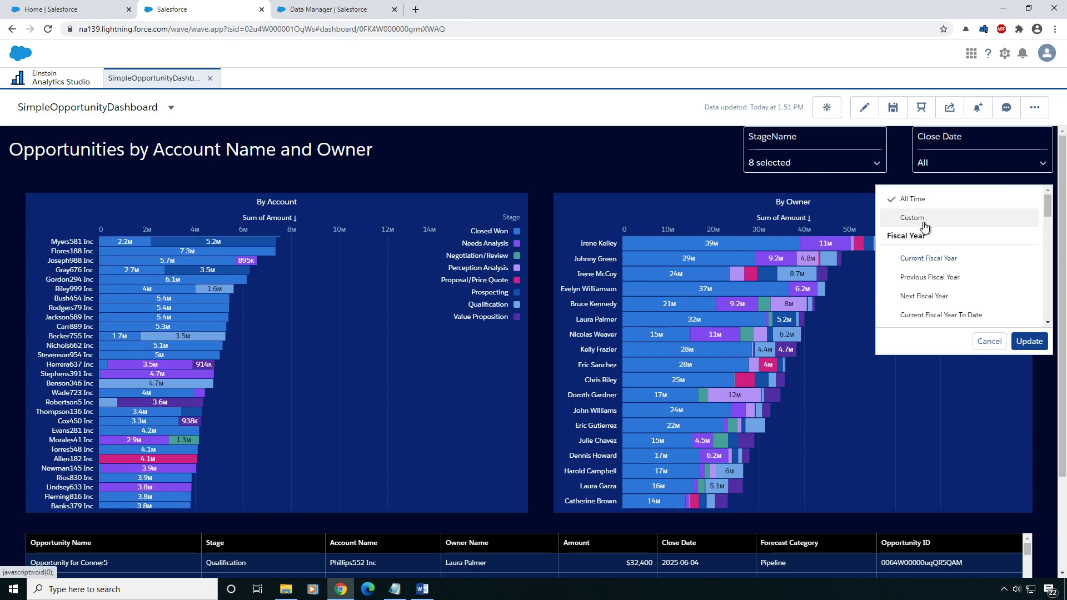
pyautogui.click(612, 164)
# Step: Filter the owner chart and opportunity table by Becker755 Inc's Closed Won segment in the By Account chart
pyautogui.scroll(-2, 9, 208)
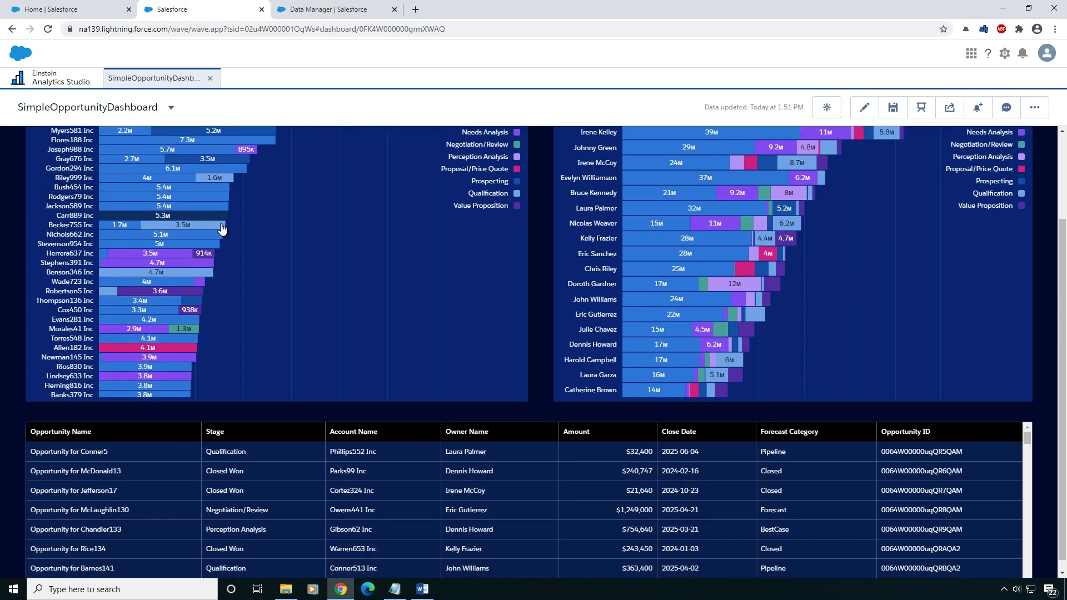
pyautogui.scroll(1, 247, 310)
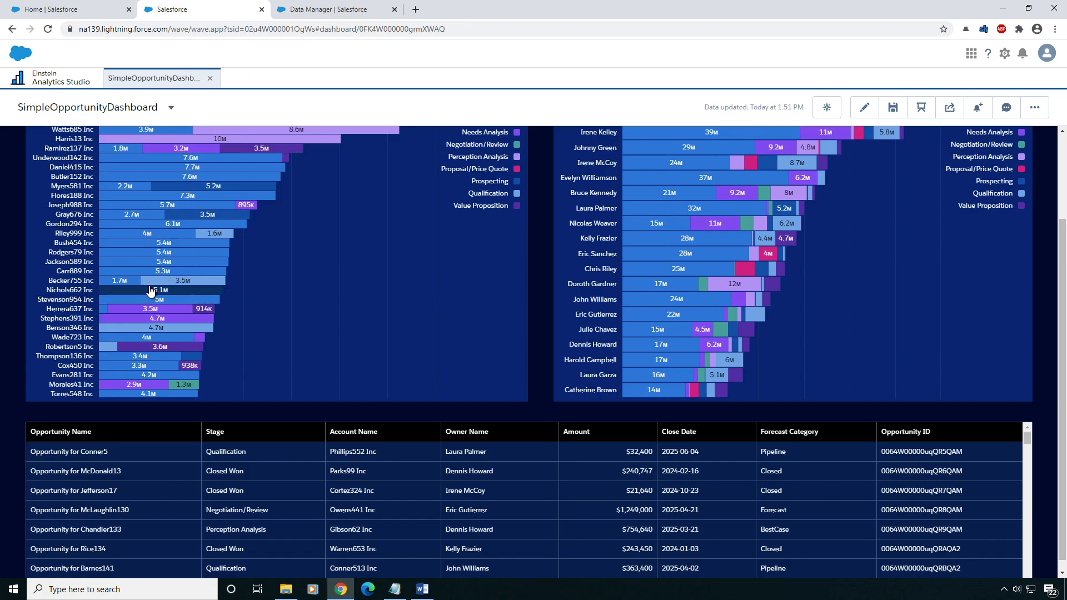
pyautogui.scroll(1, 25, 262)
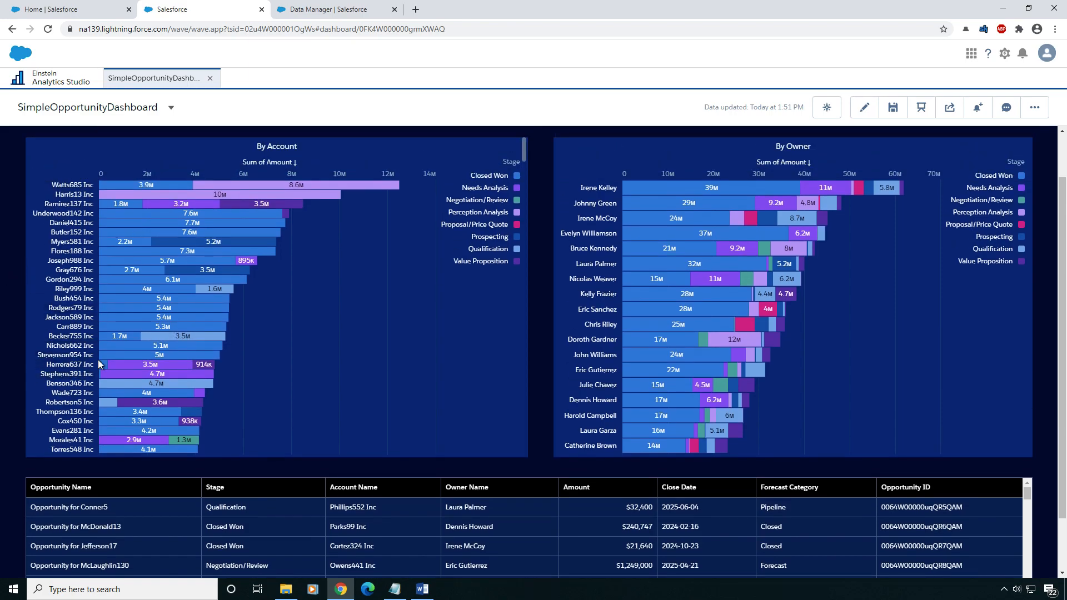
pyautogui.click(123, 337)
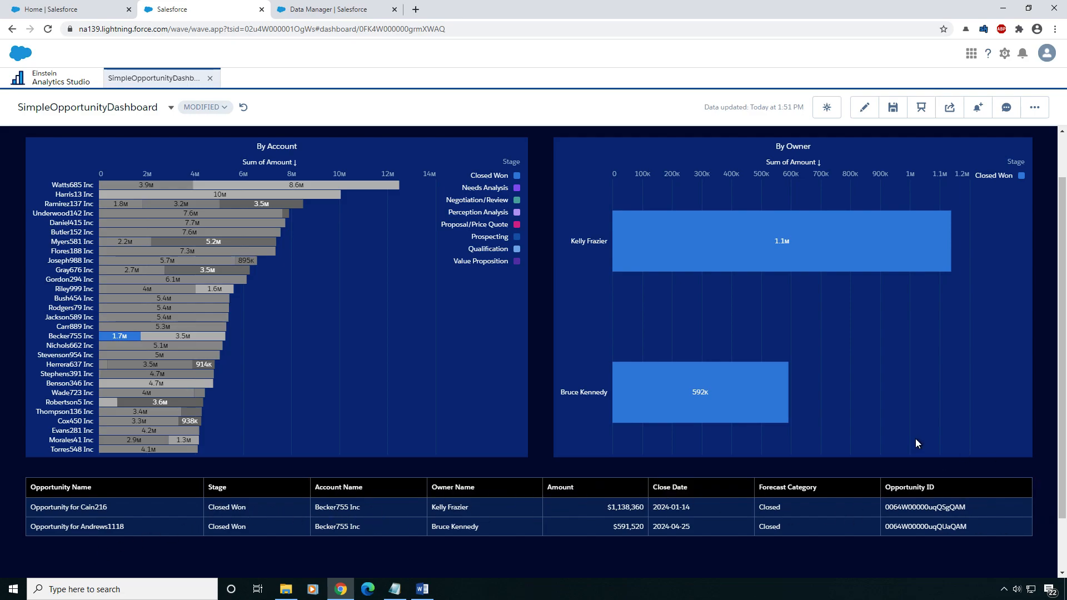
pyautogui.scroll(1, 594, 275)
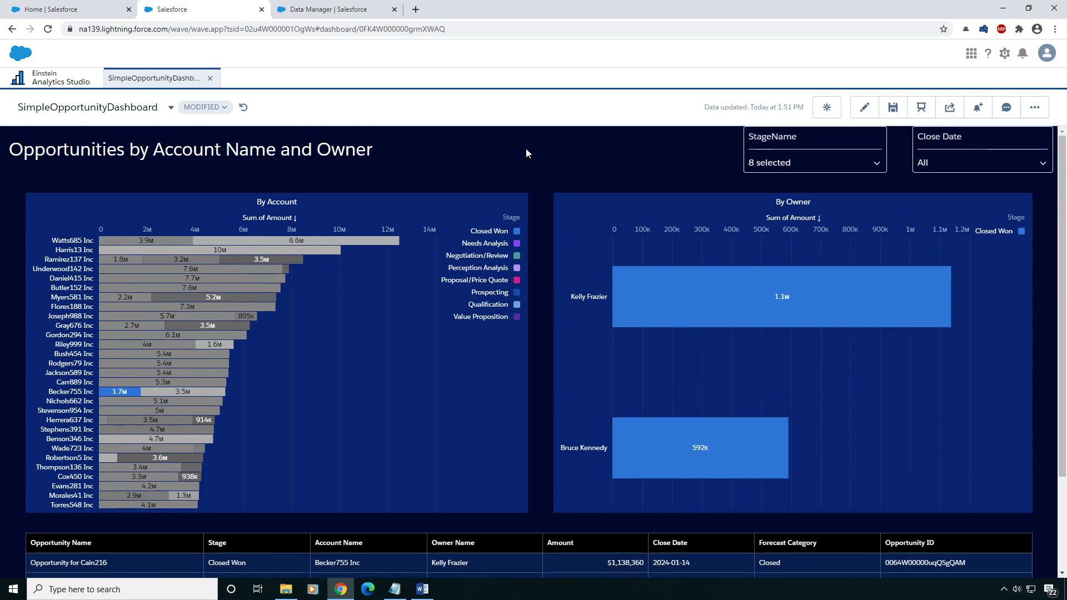